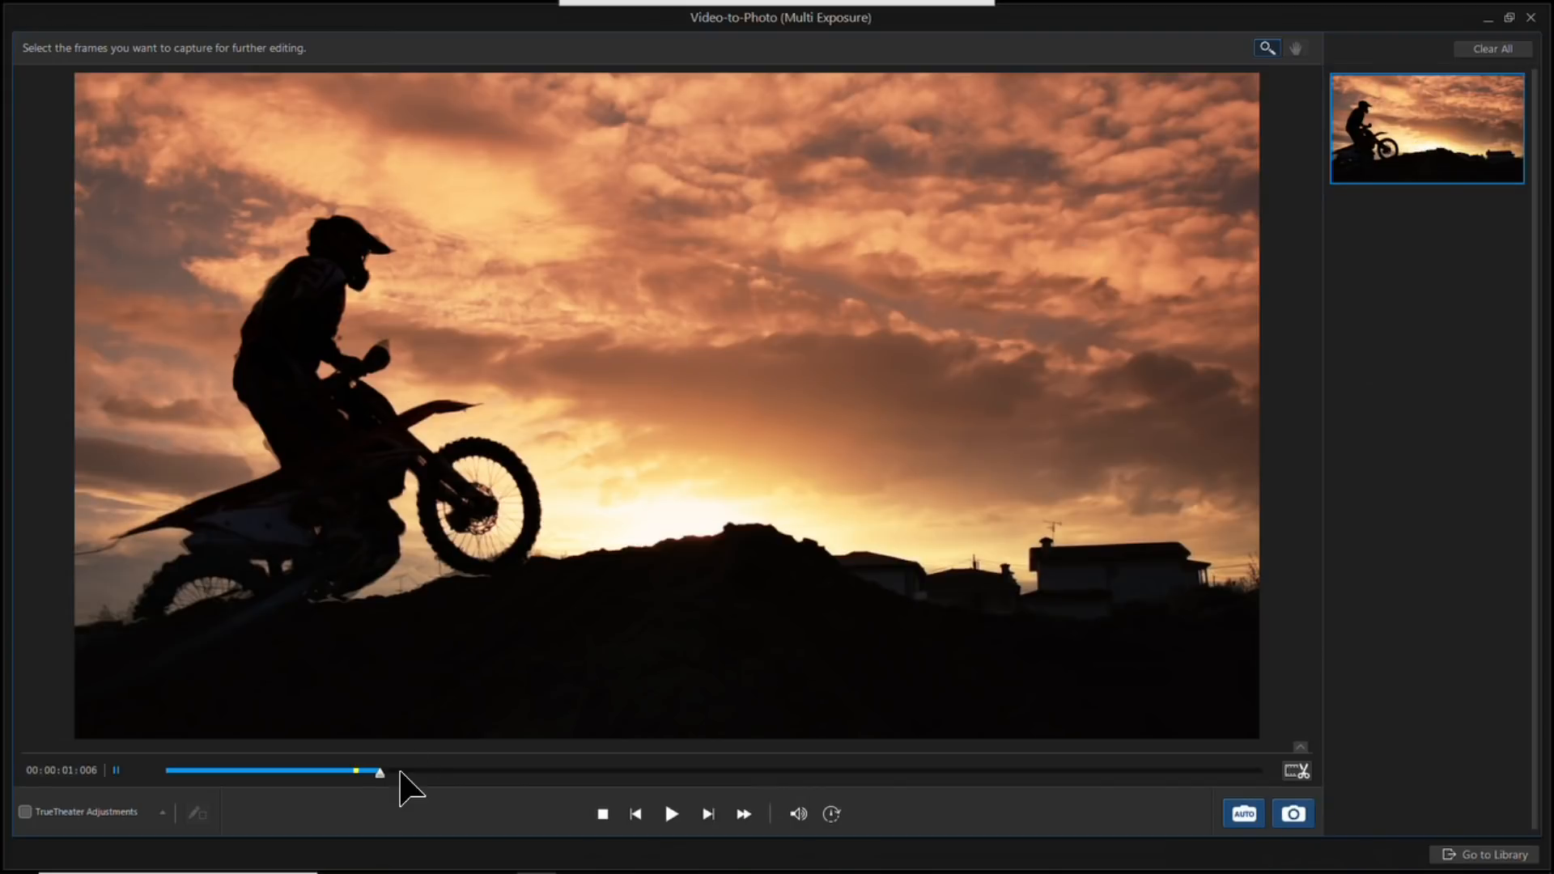
# Step: Capture five more frames of the motocross jump at 00:00:01:015, 00:00:02:006, 00:00:03:003, 00:00:03:022 and 00:00:04:021
pyautogui.moveTo(382, 769); pyautogui.dragTo(449, 775)
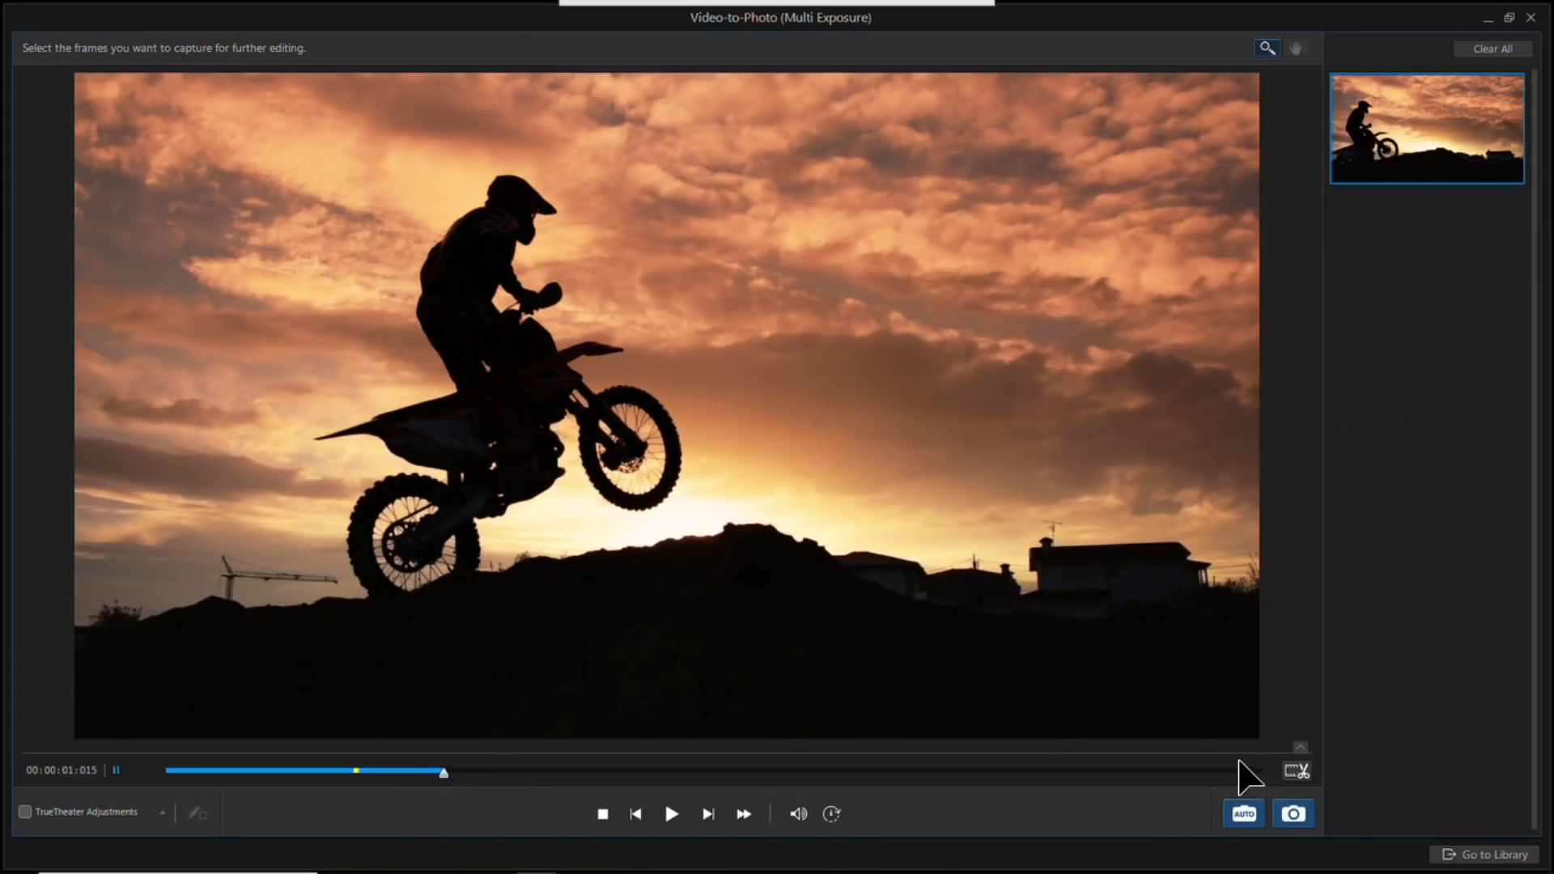
pyautogui.click(1286, 811)
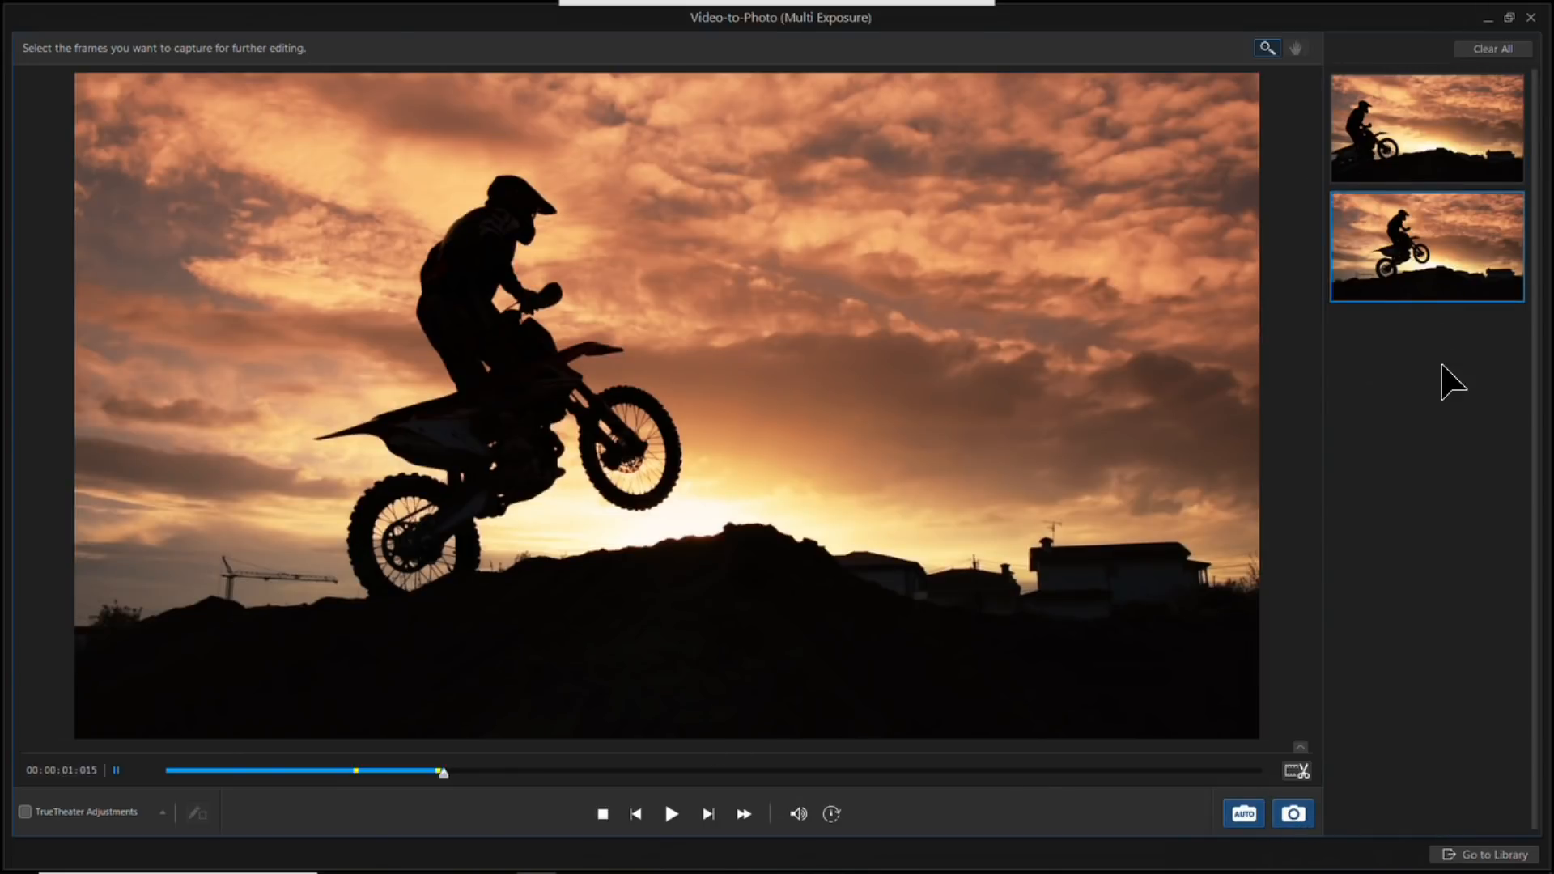
pyautogui.moveTo(446, 774); pyautogui.dragTo(554, 777)
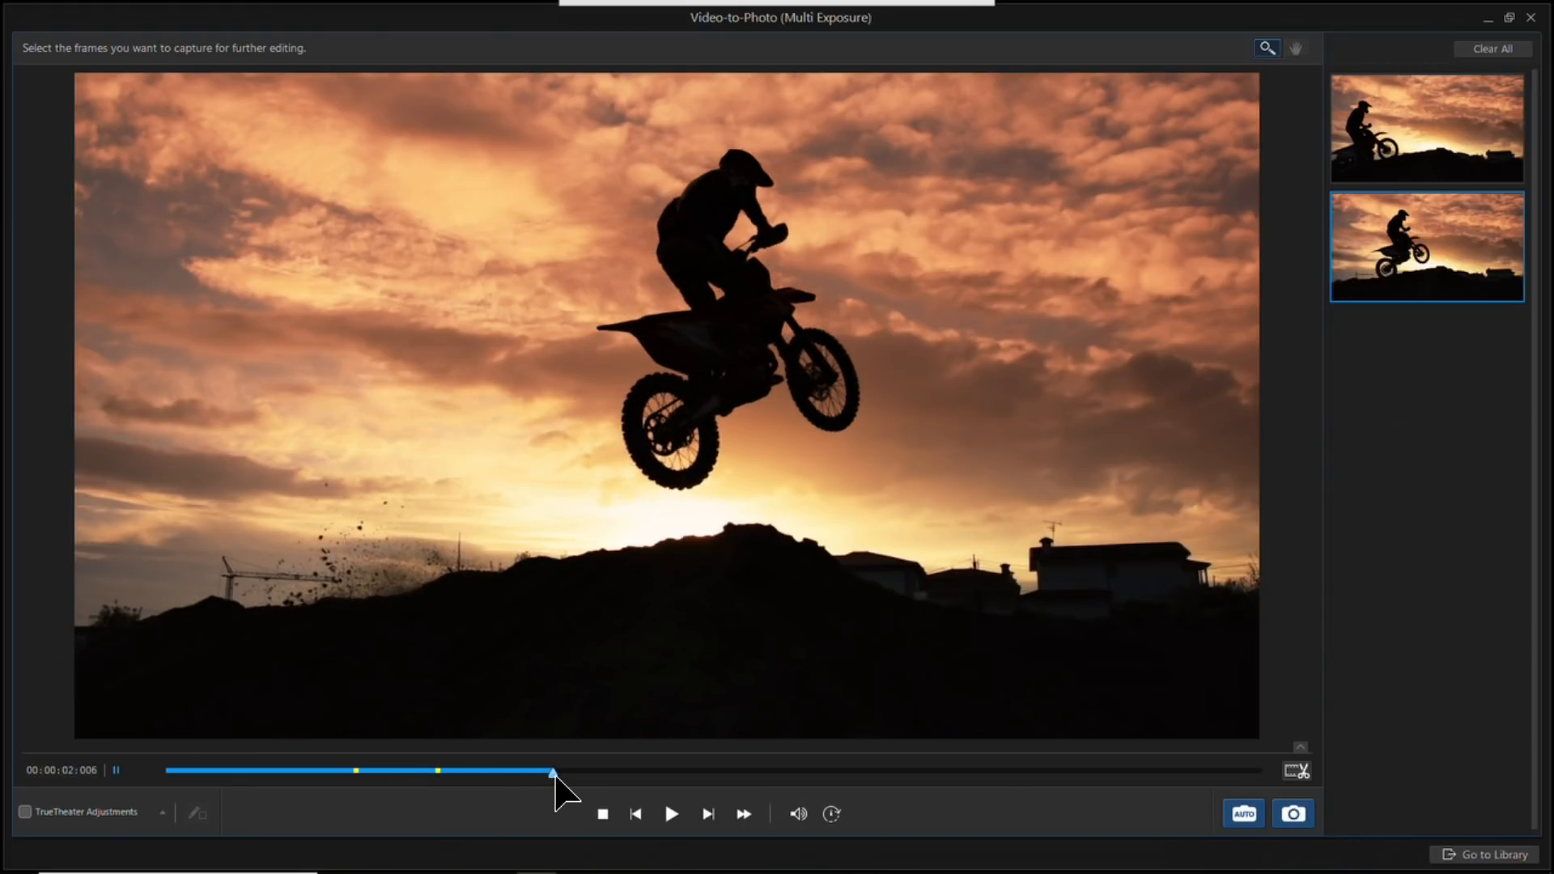
pyautogui.click(1299, 812)
pyautogui.moveTo(553, 775); pyautogui.dragTo(703, 784)
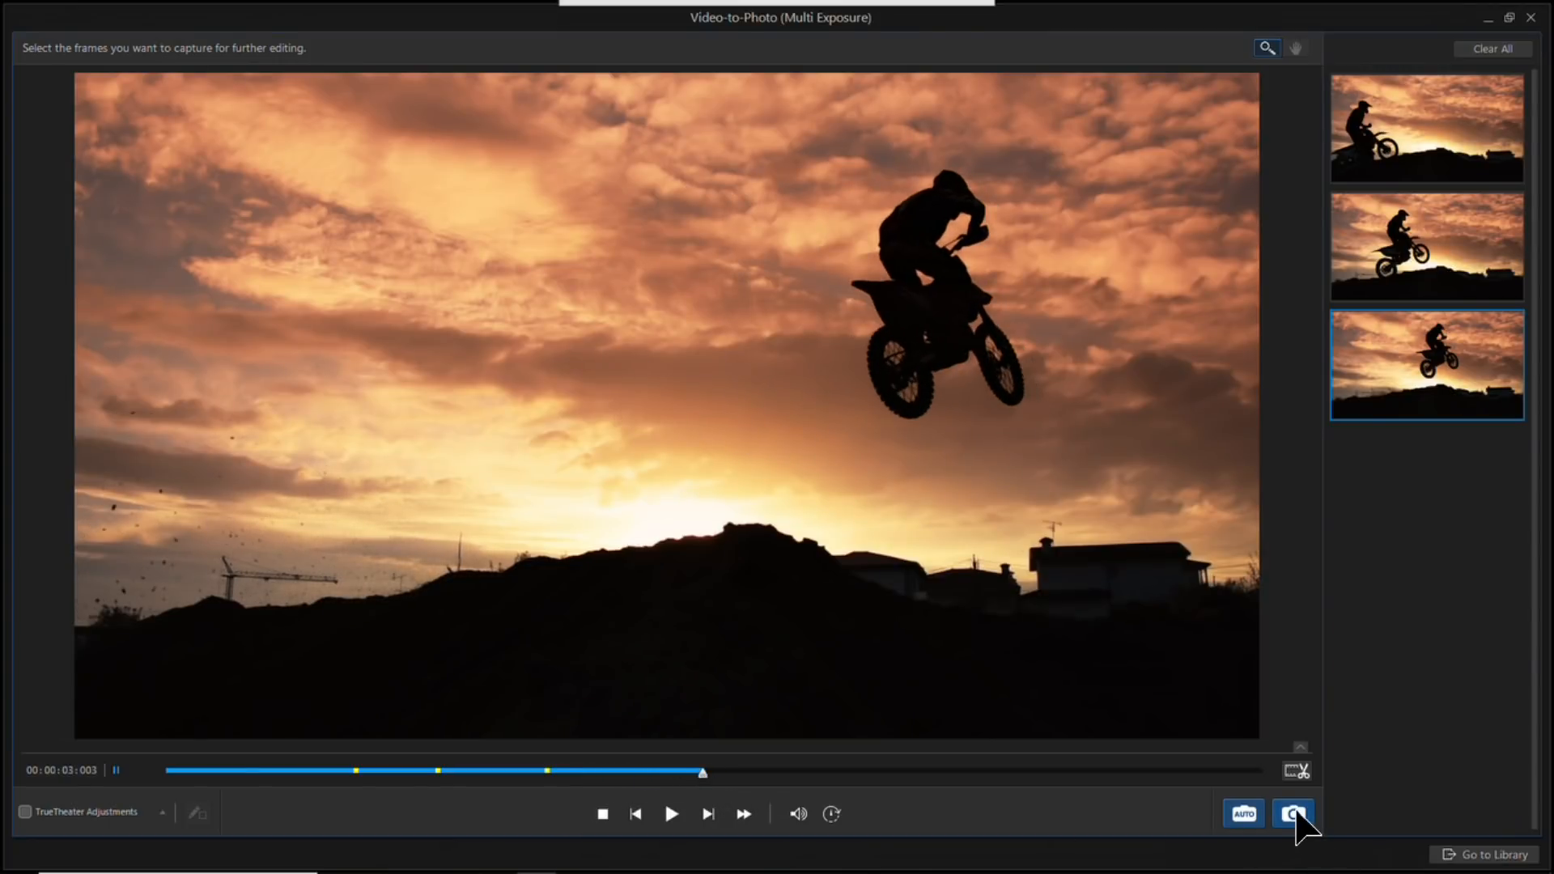
pyautogui.click(1295, 814)
pyautogui.moveTo(709, 782); pyautogui.dragTo(842, 782)
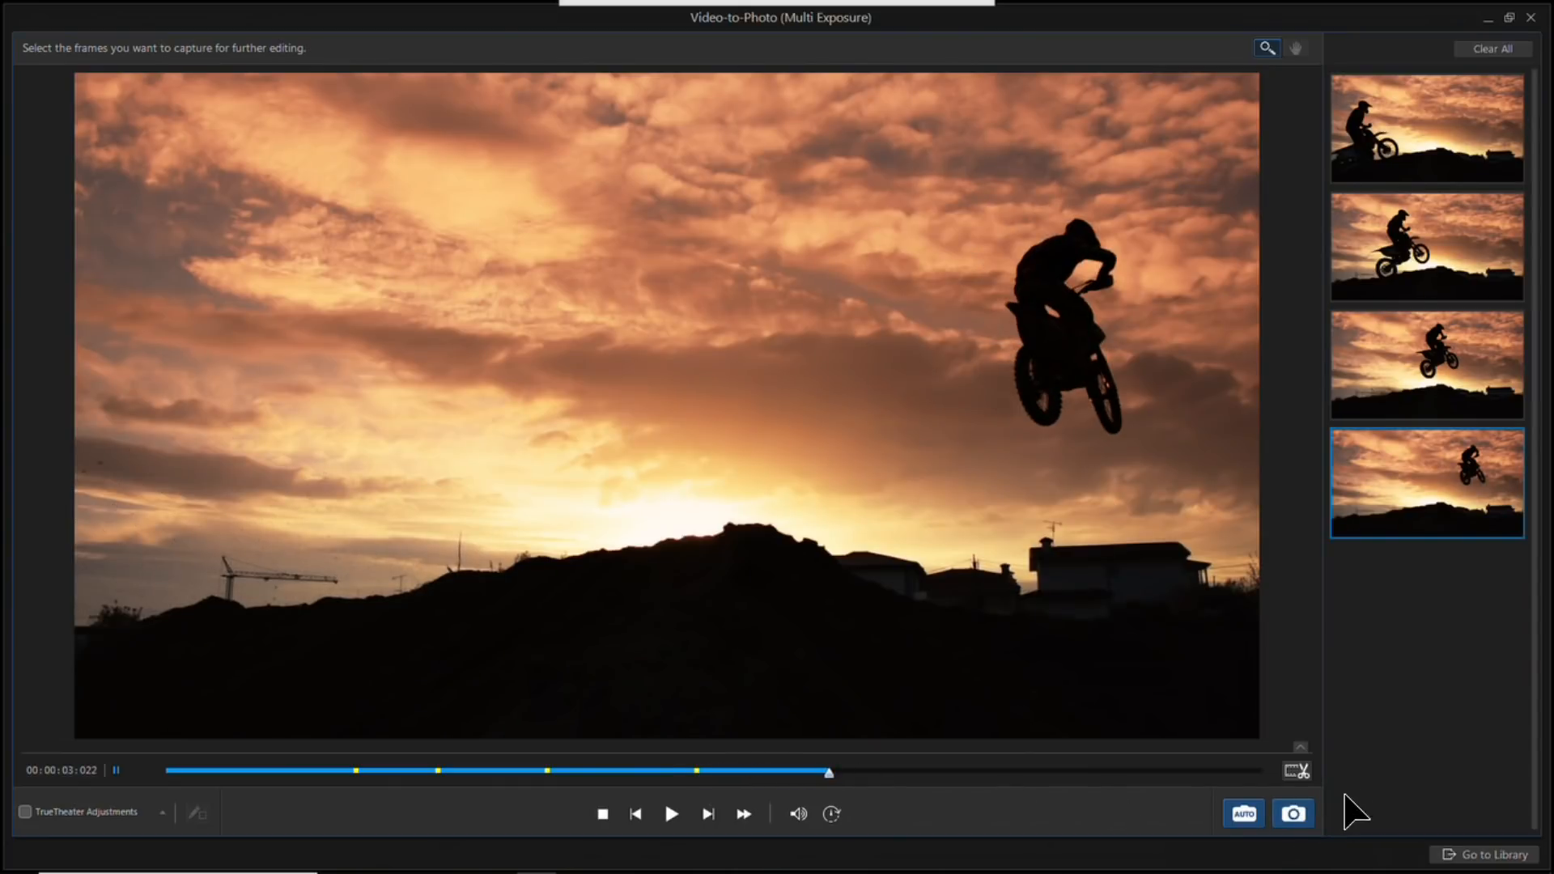
pyautogui.click(1294, 814)
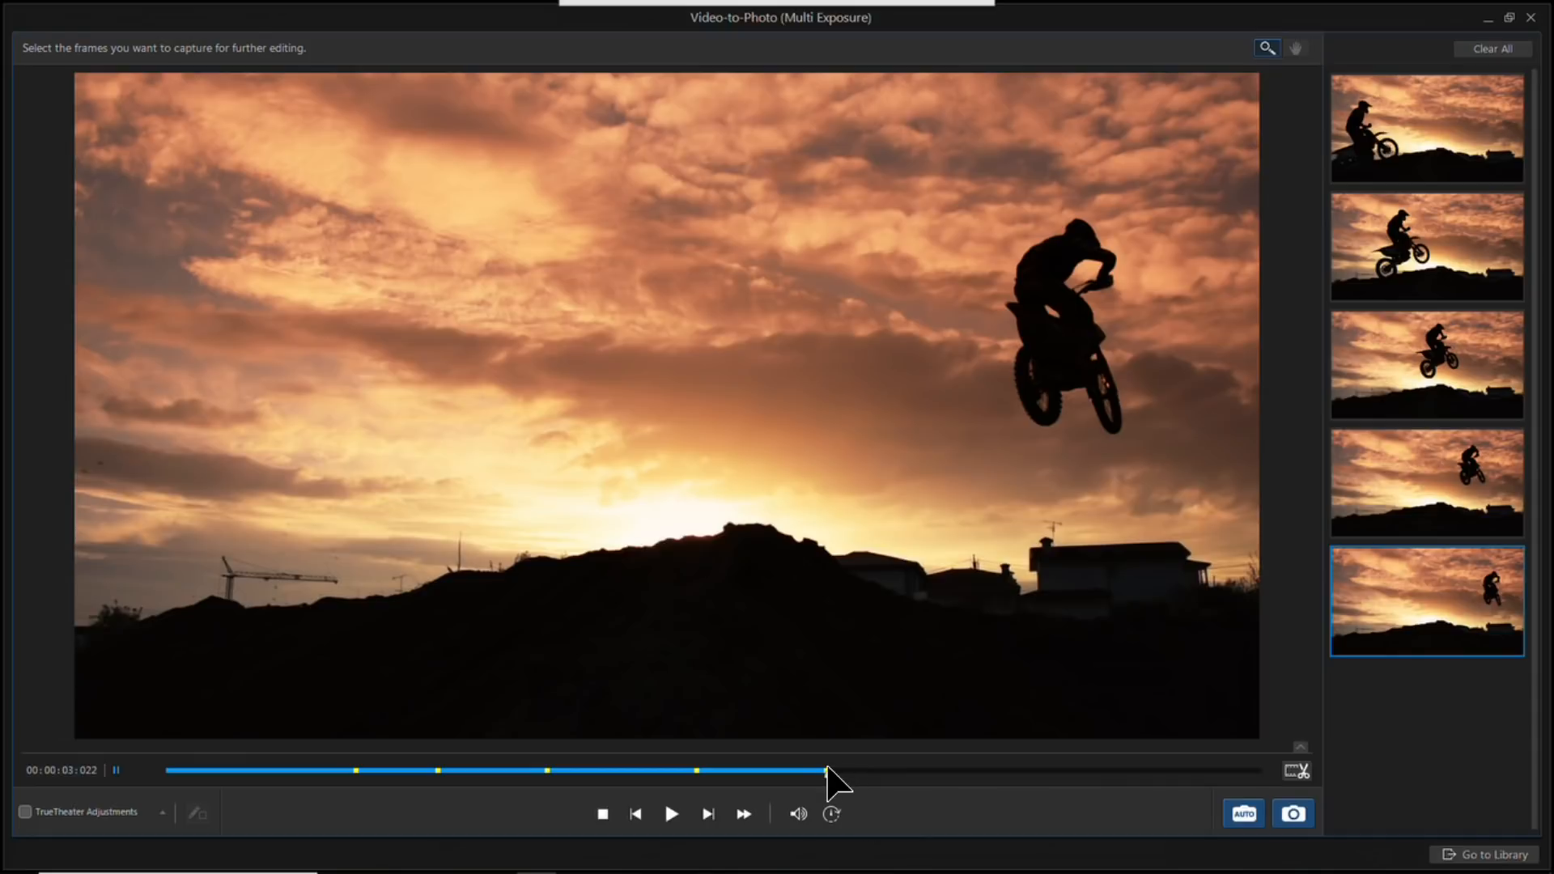
pyautogui.moveTo(831, 775); pyautogui.dragTo(996, 773)
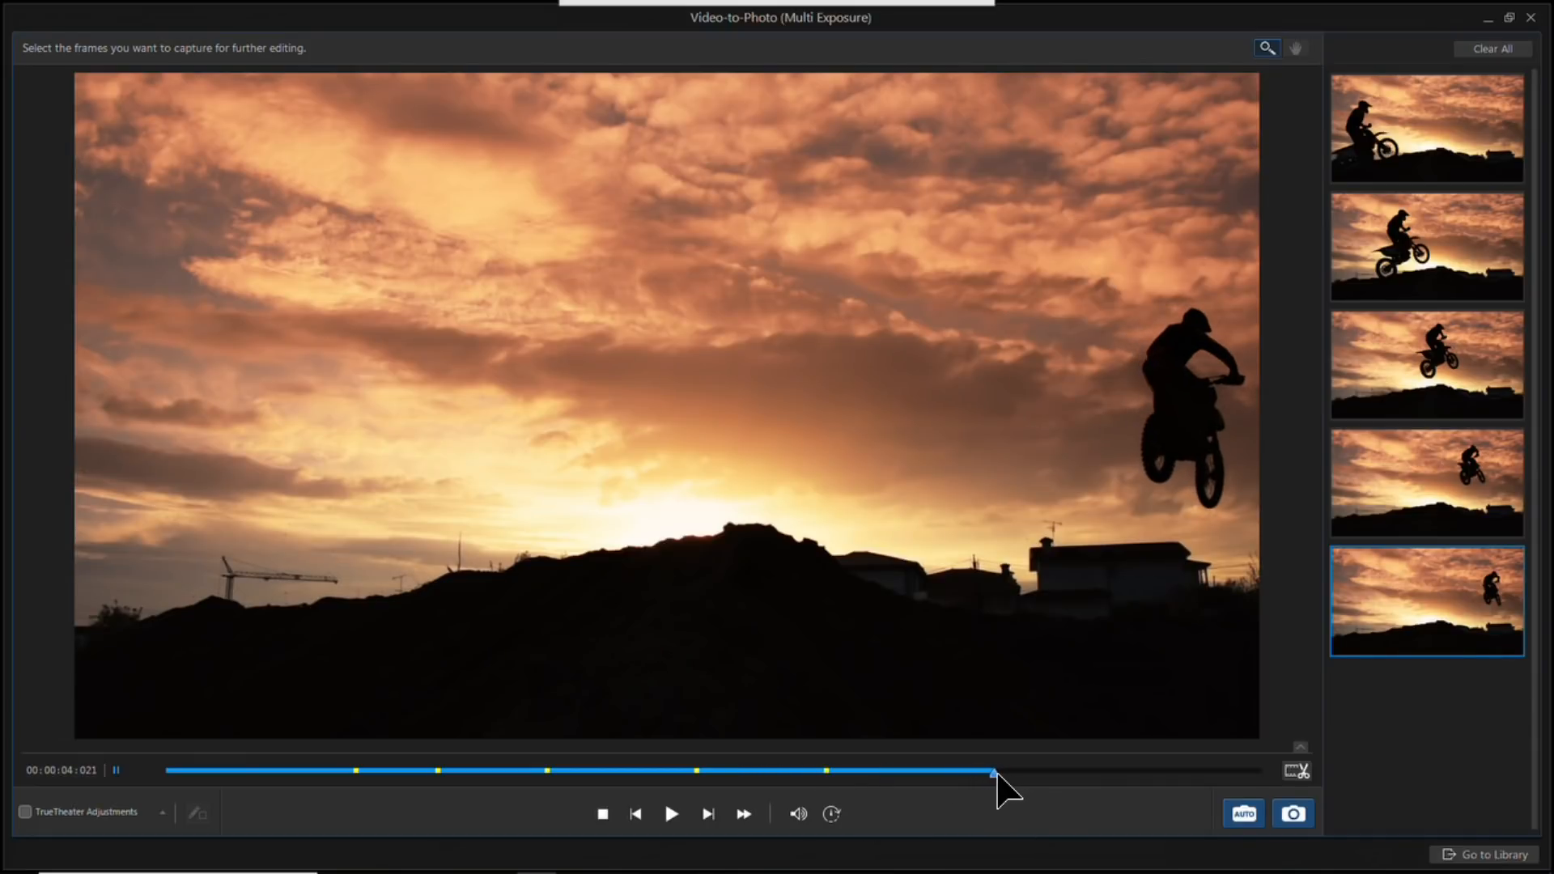
pyautogui.click(1293, 815)
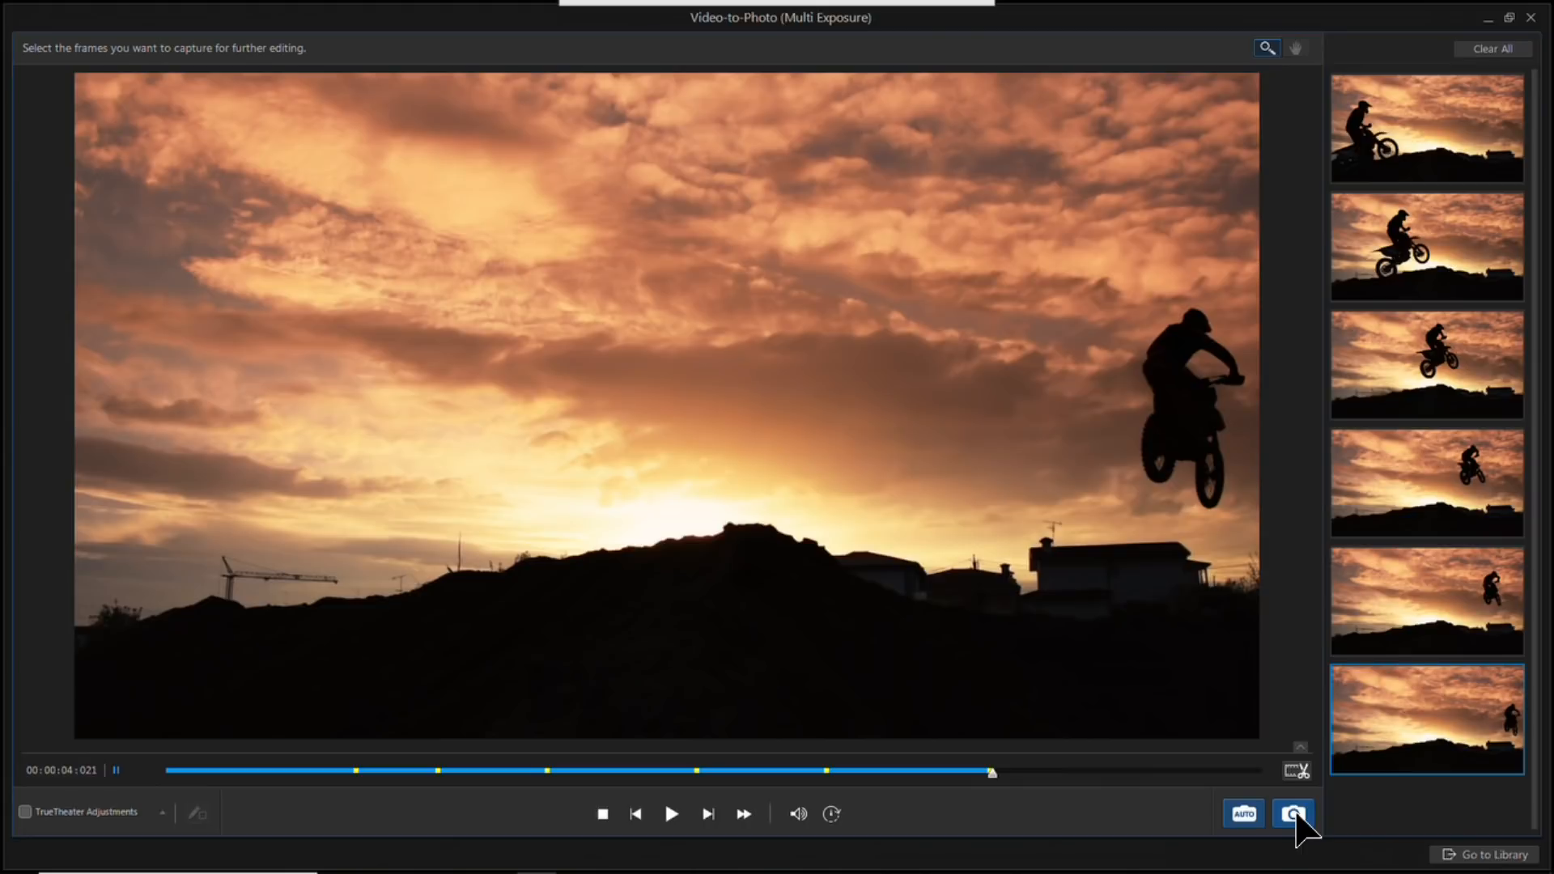
# Step: Enable TrueTheater Adjustments for the video frames
pyautogui.click(25, 812)
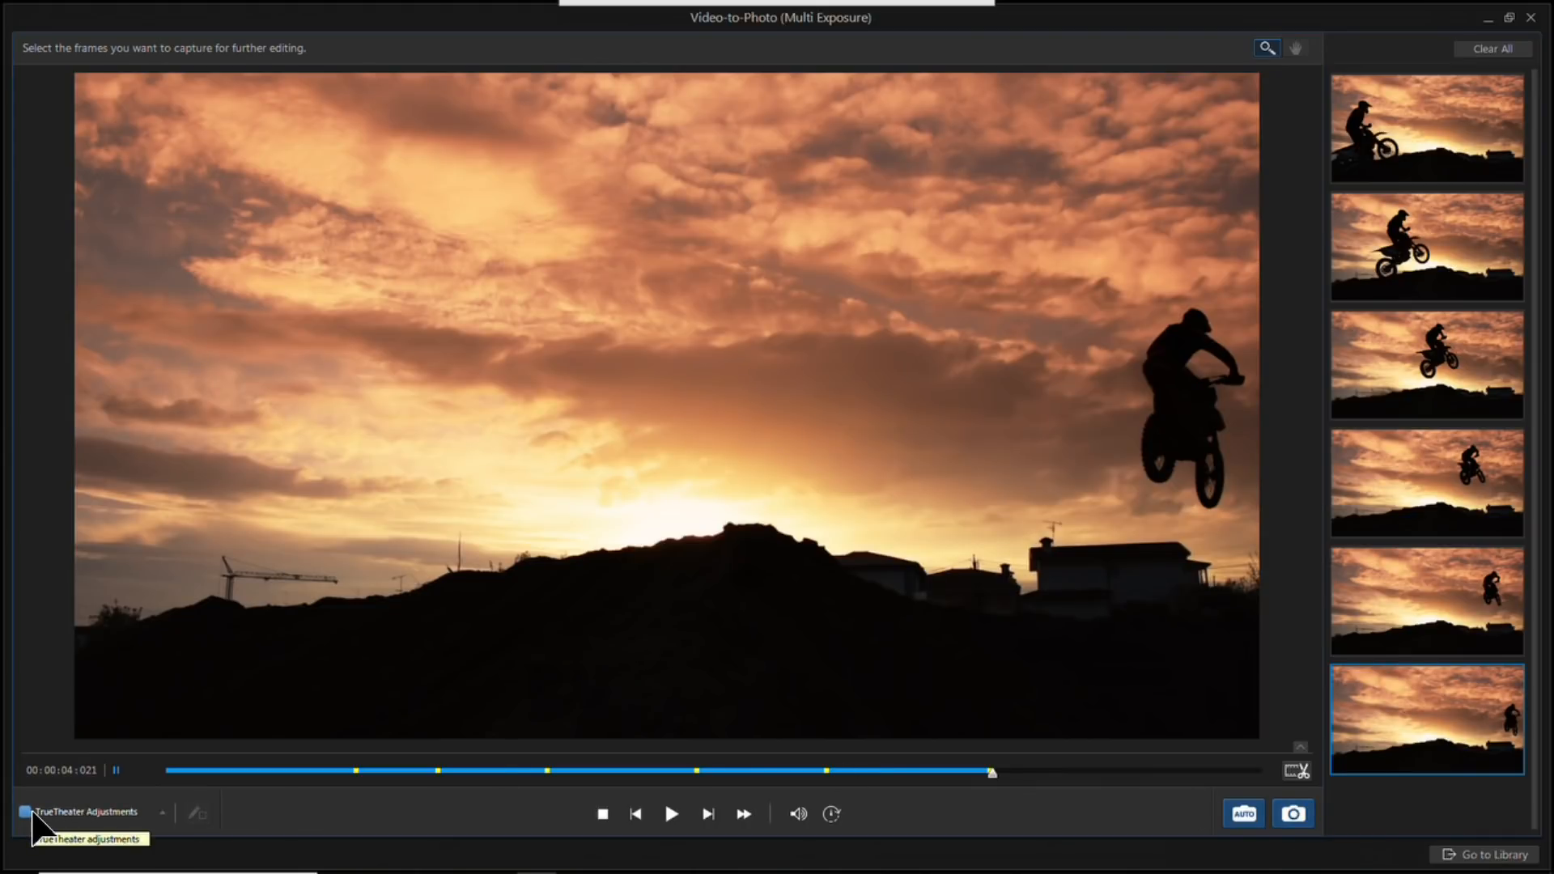
pyautogui.click(33, 813)
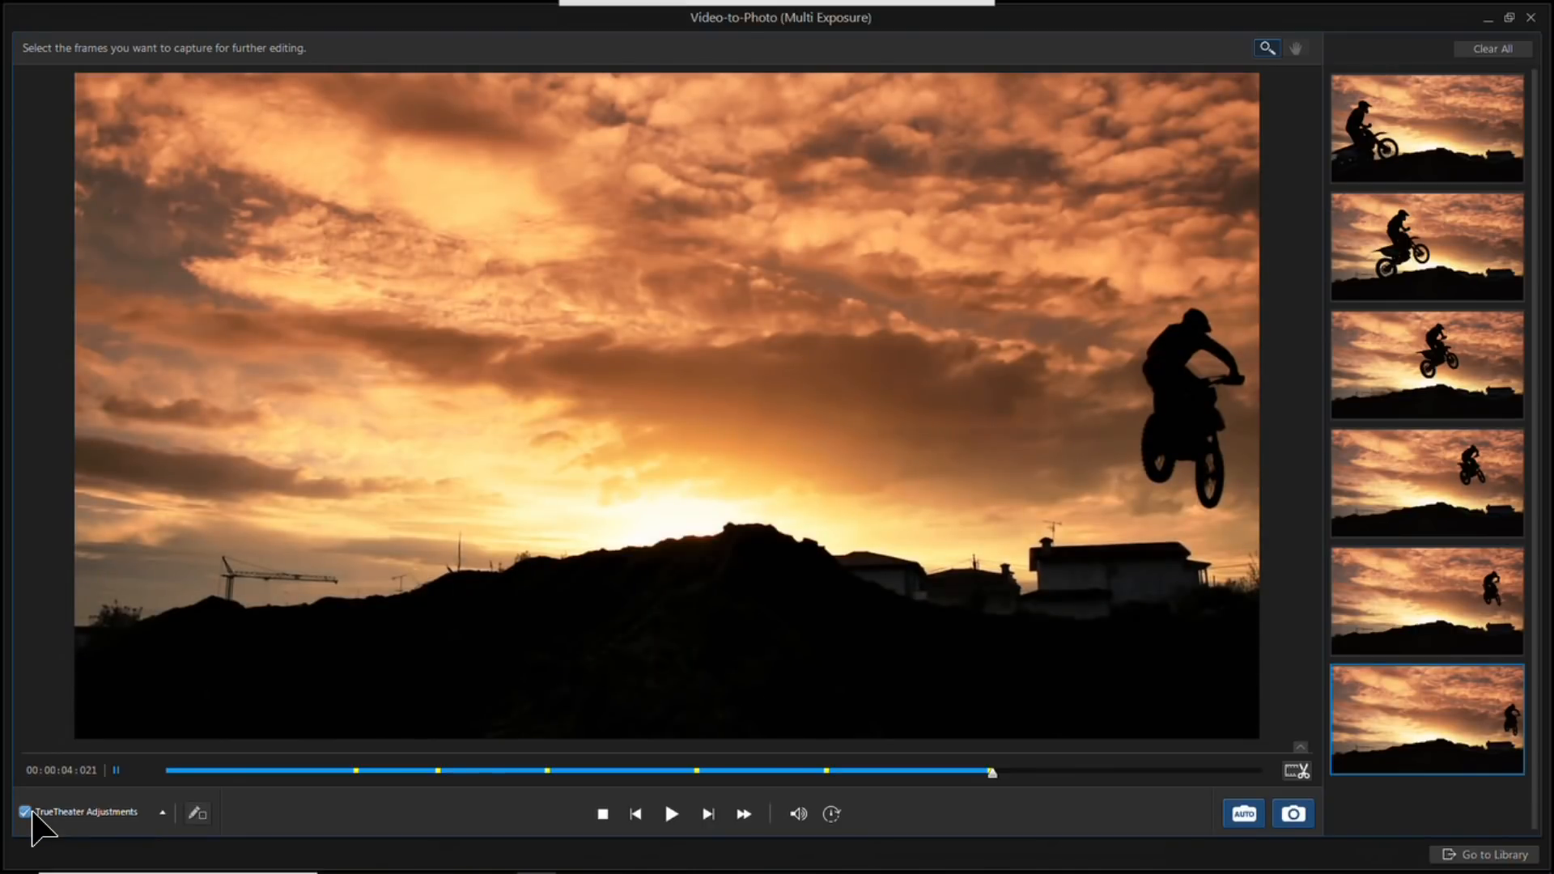
pyautogui.click(196, 816)
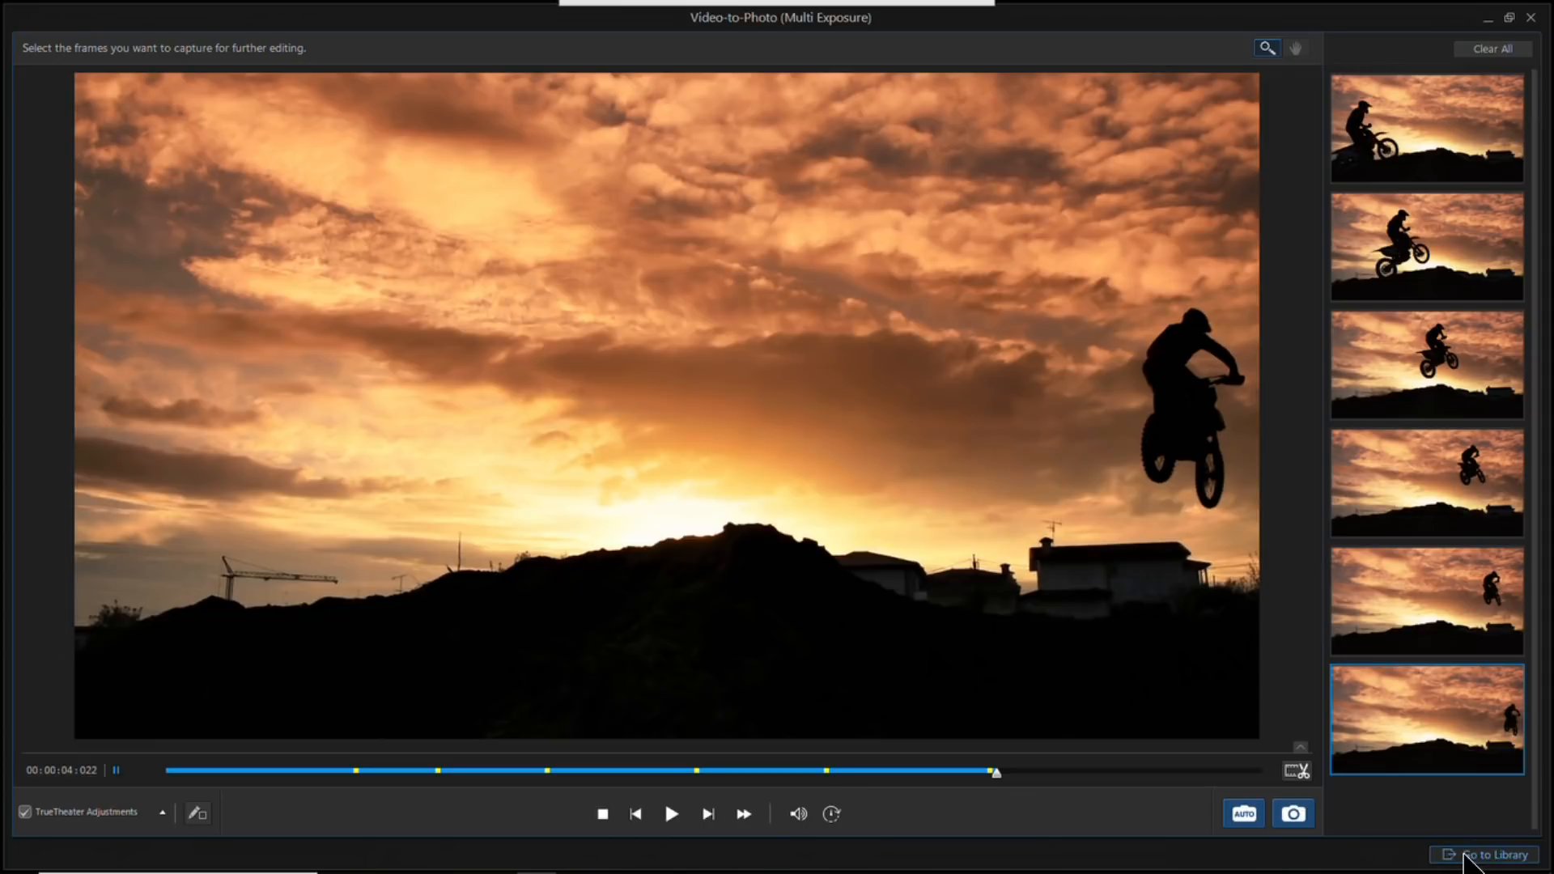
# Step: Send the captured frames to the library, importing them into the D:\webinars\Stills folder
pyautogui.click(1465, 857)
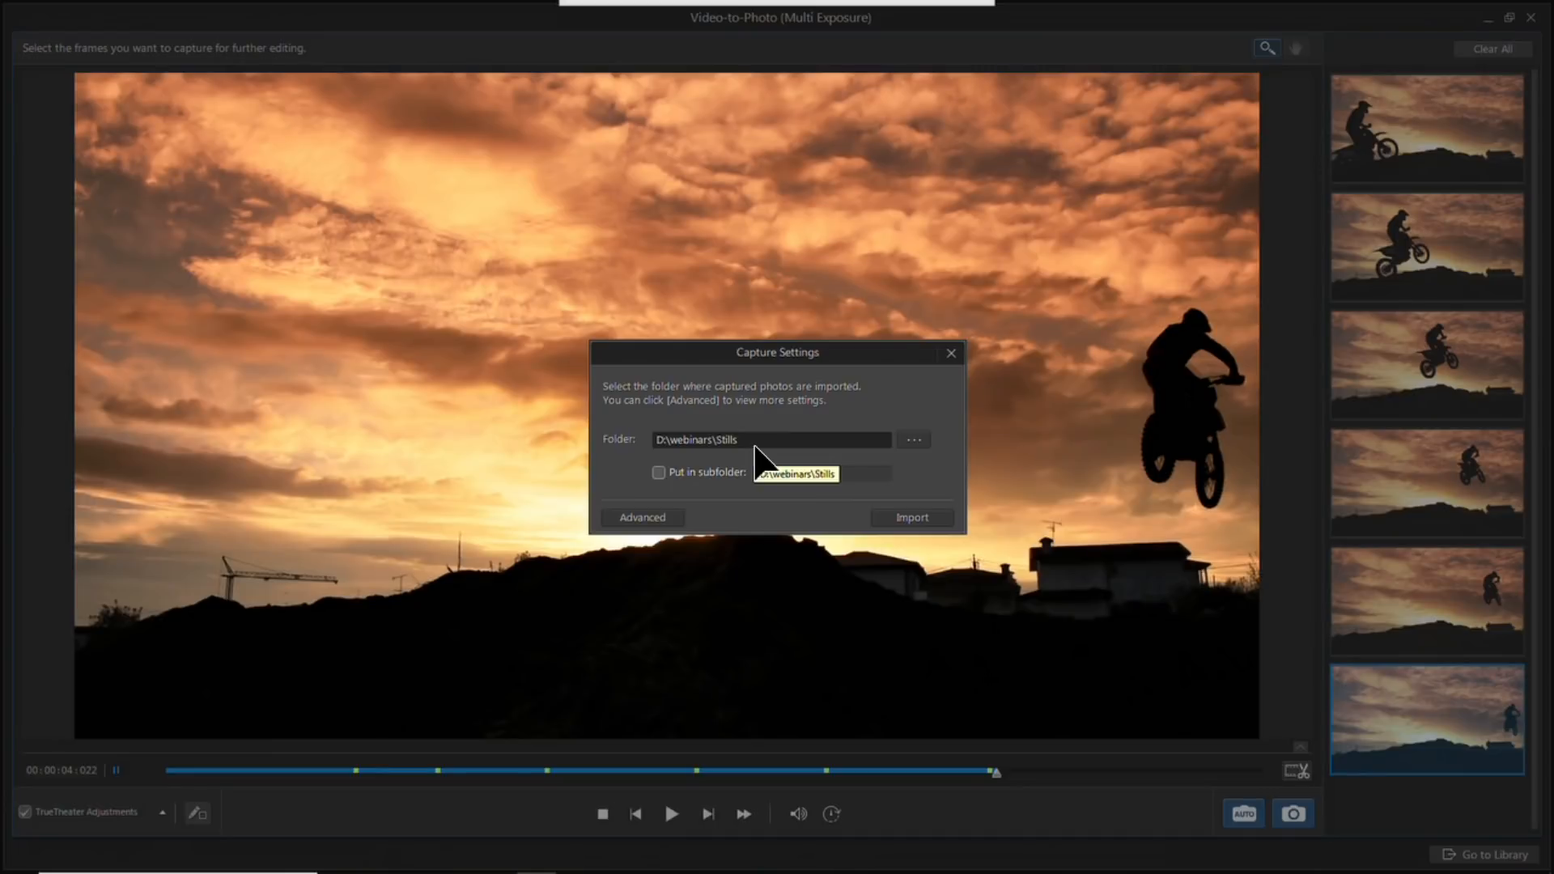
pyautogui.click(920, 438)
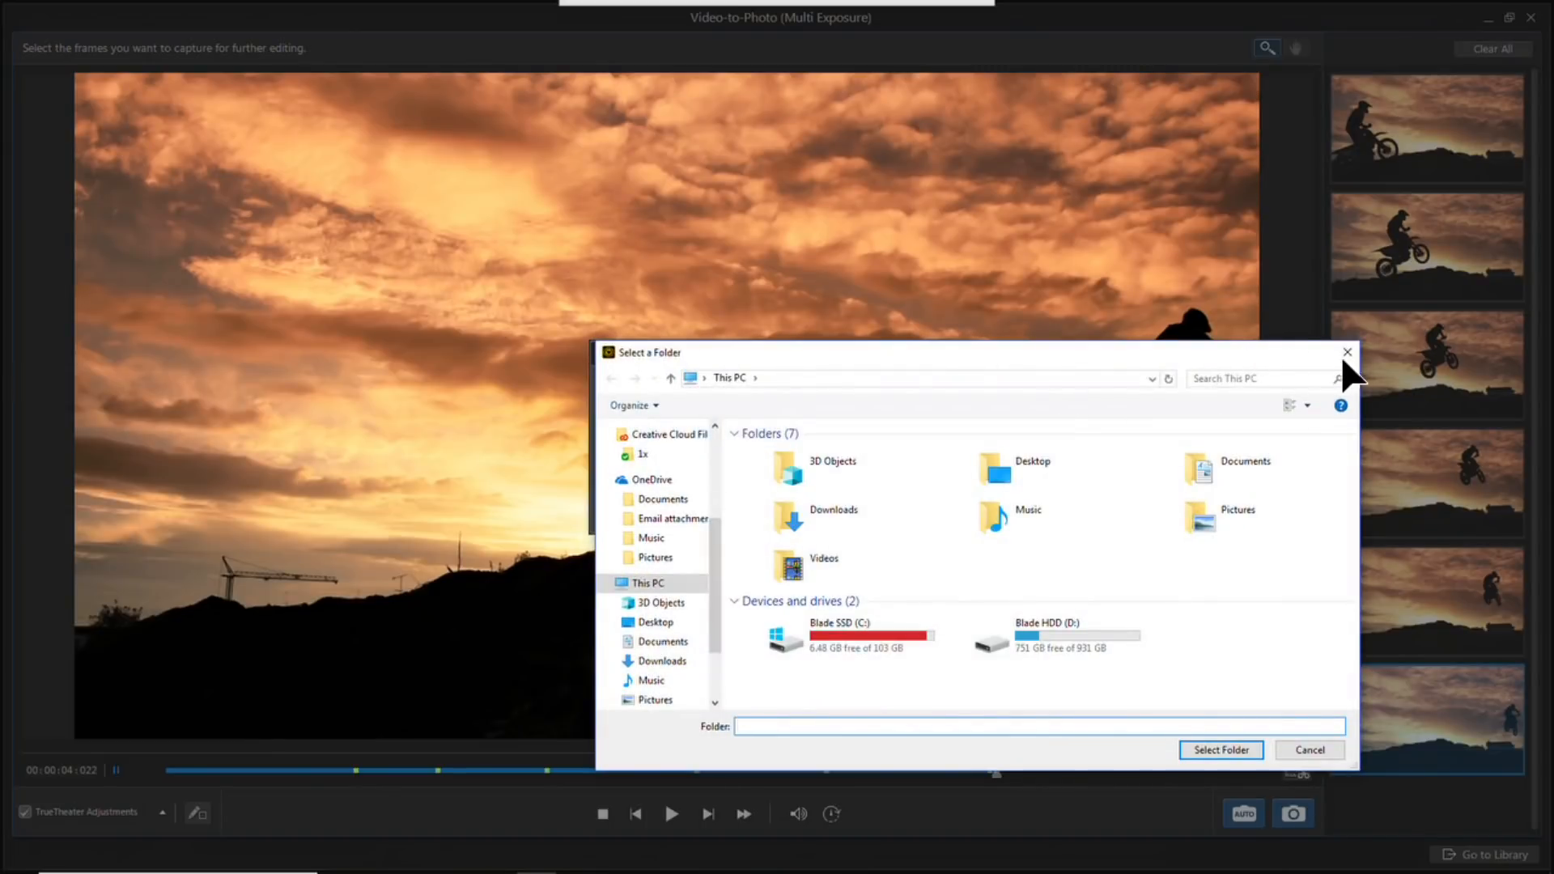
pyautogui.click(1350, 354)
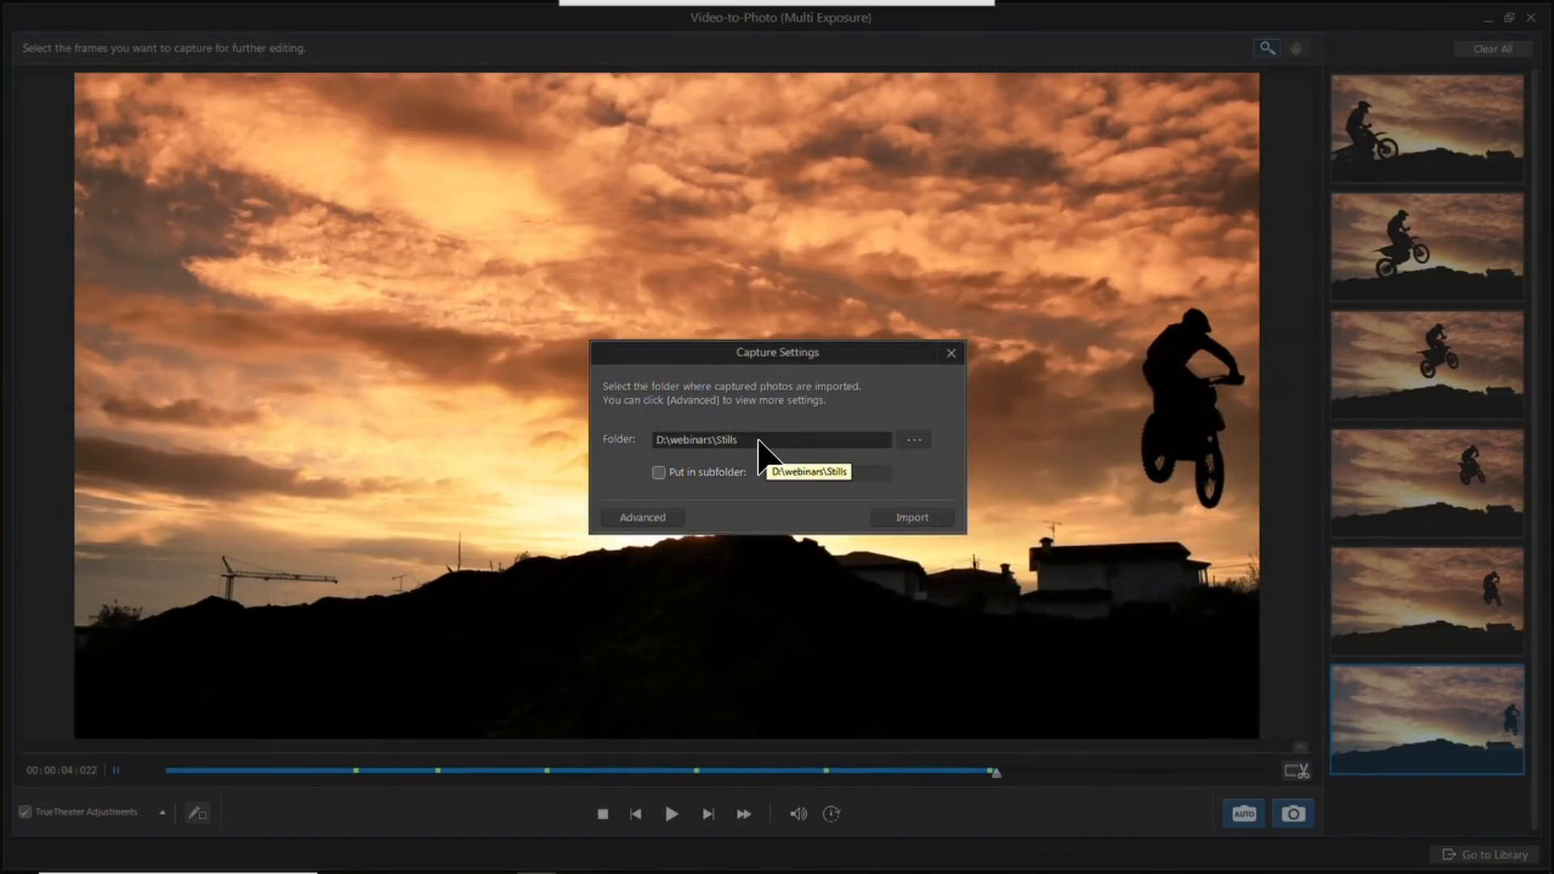
pyautogui.click(909, 510)
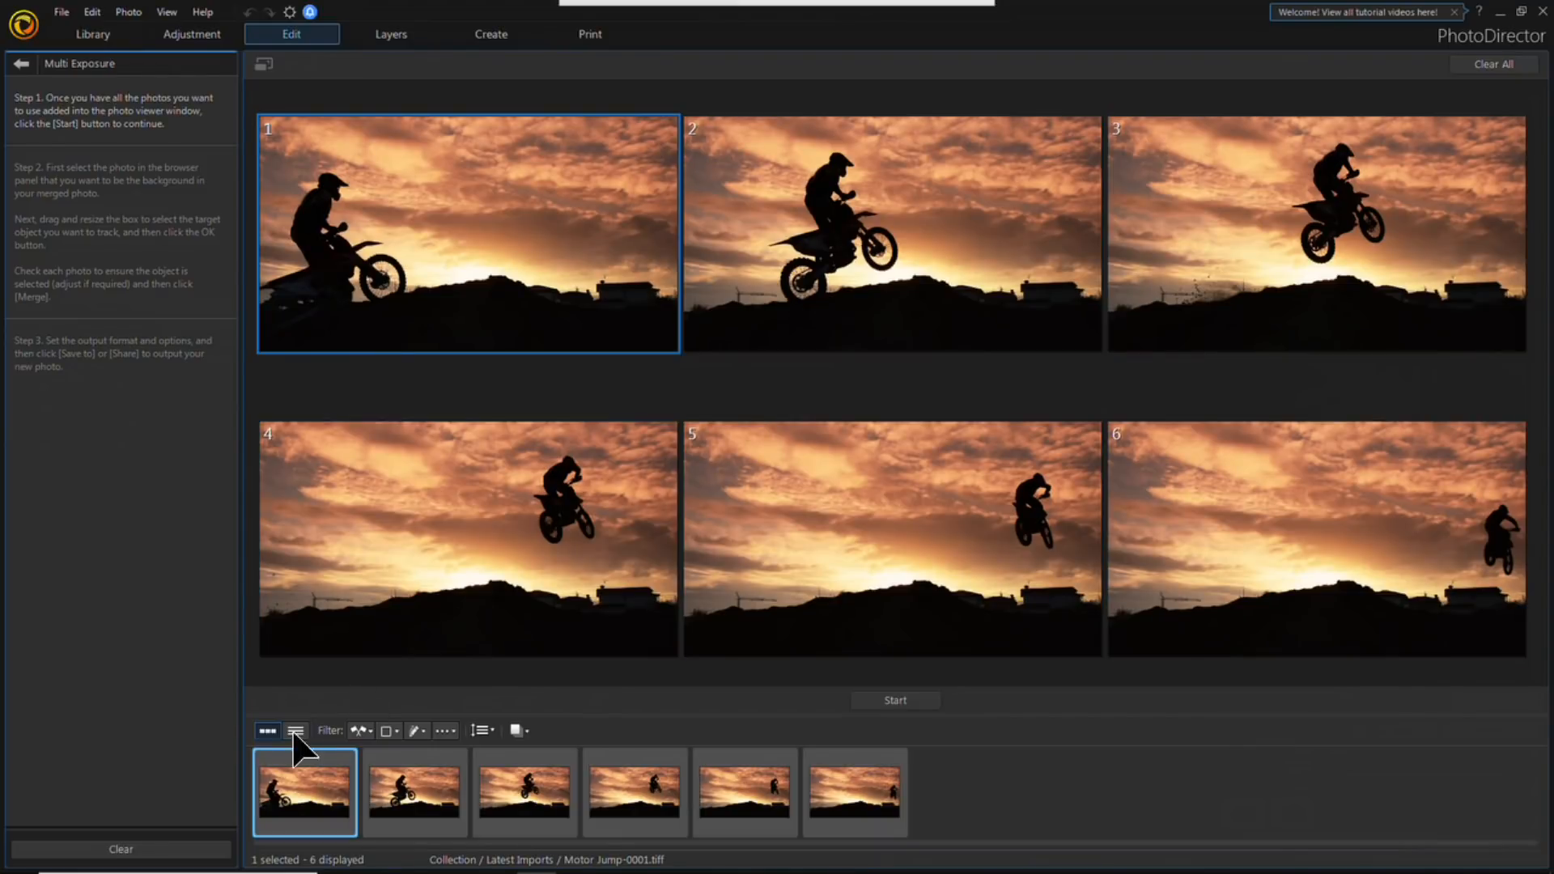
# Step: Select all six imported motocross photos and start the Multi Exposure process with them
pyautogui.click(405, 804)
pyautogui.press('Right')
pyautogui.click(306, 803)
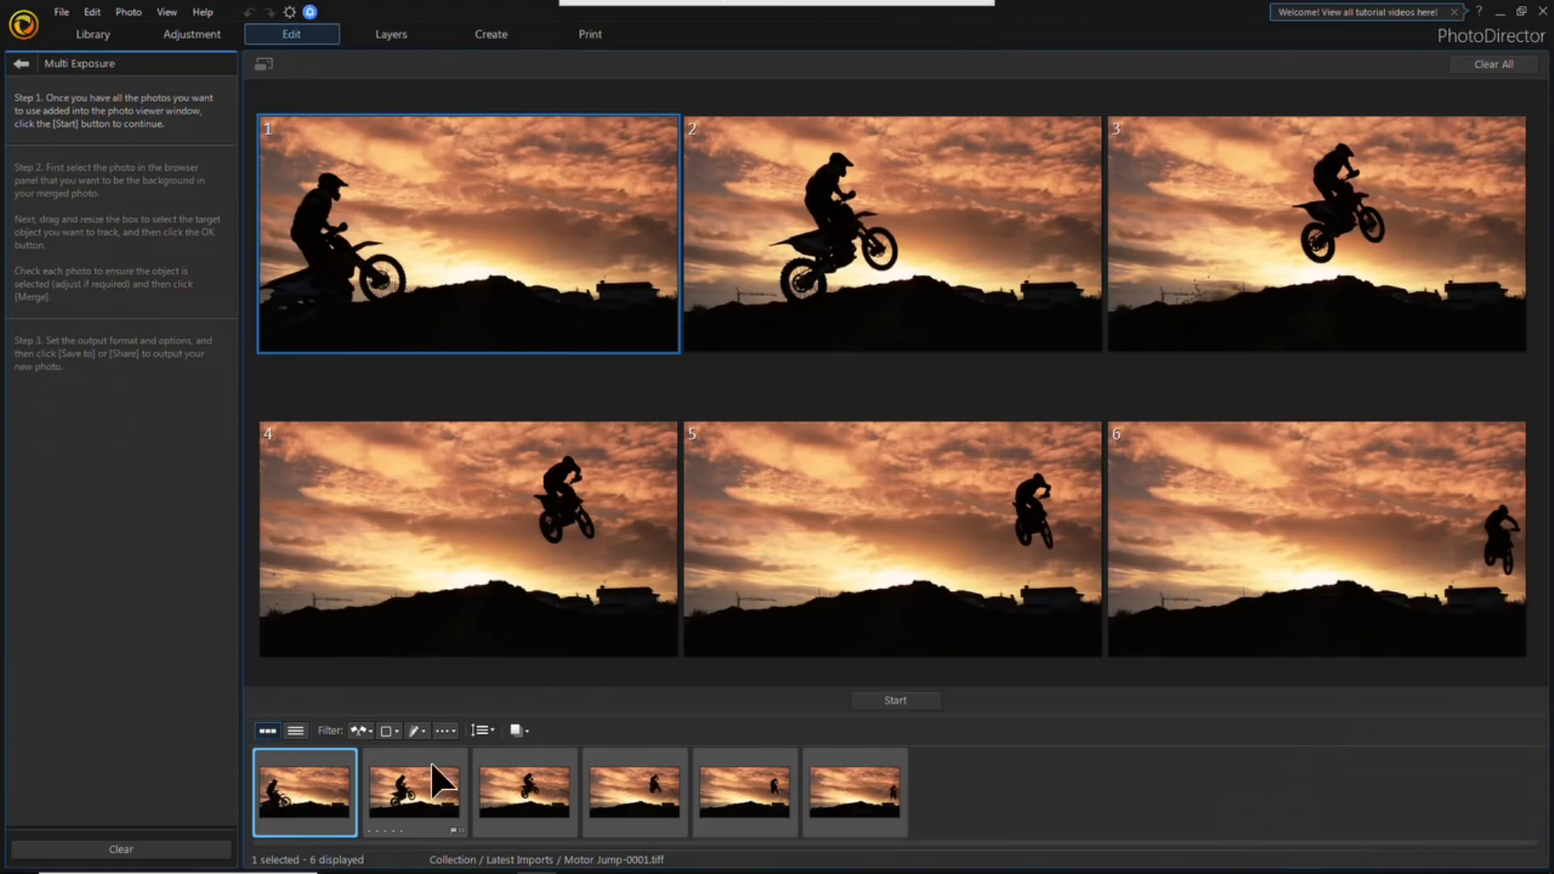
pyautogui.keyDown('shift'); pyautogui.click(876, 788); pyautogui.keyUp('shift')
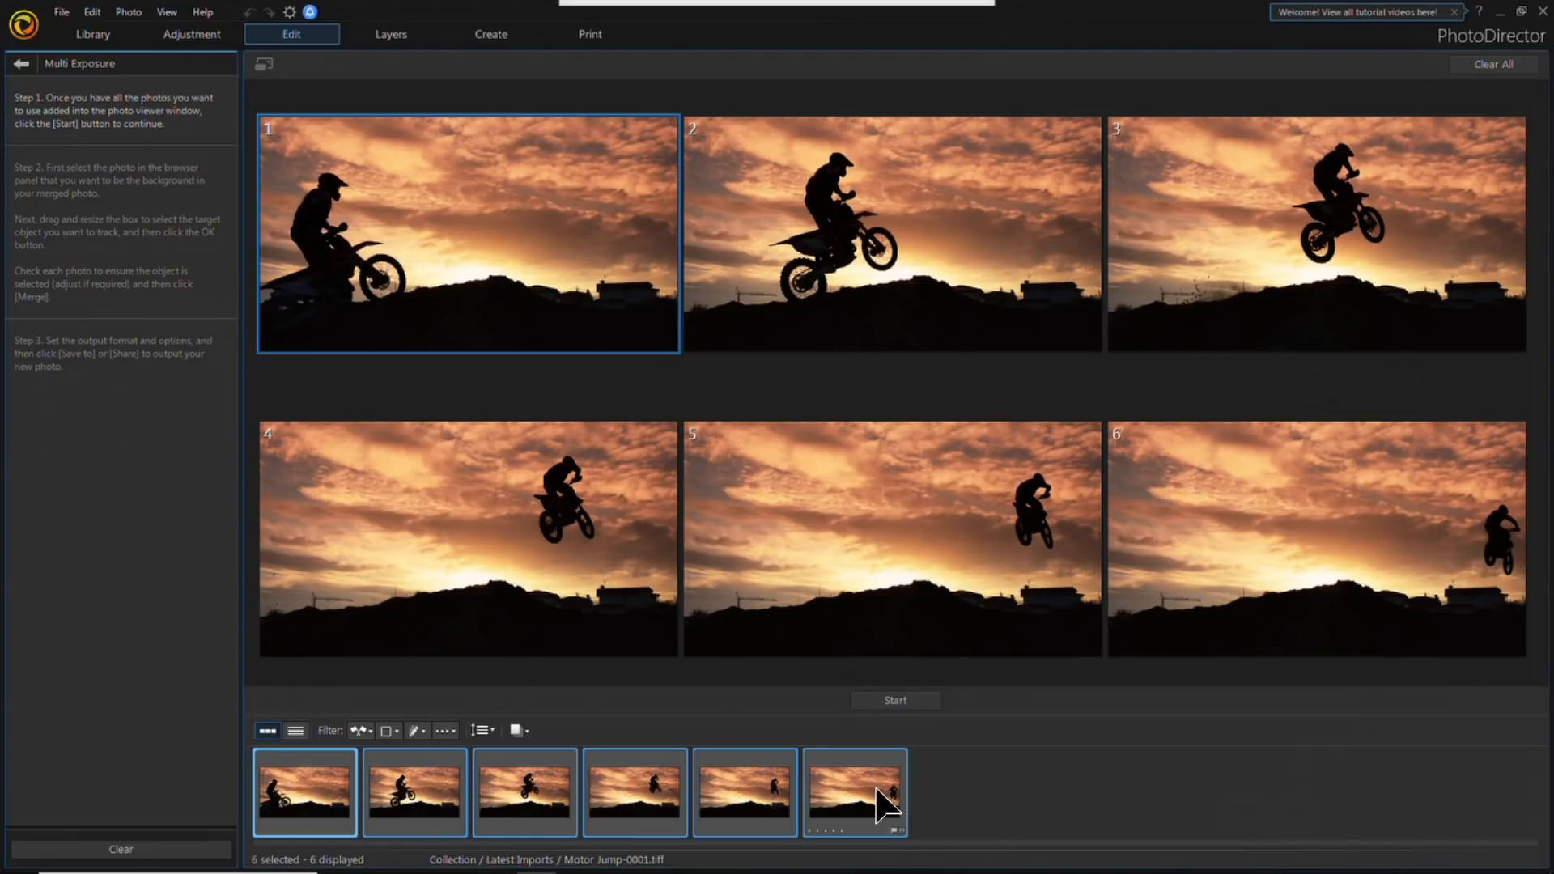
pyautogui.click(905, 703)
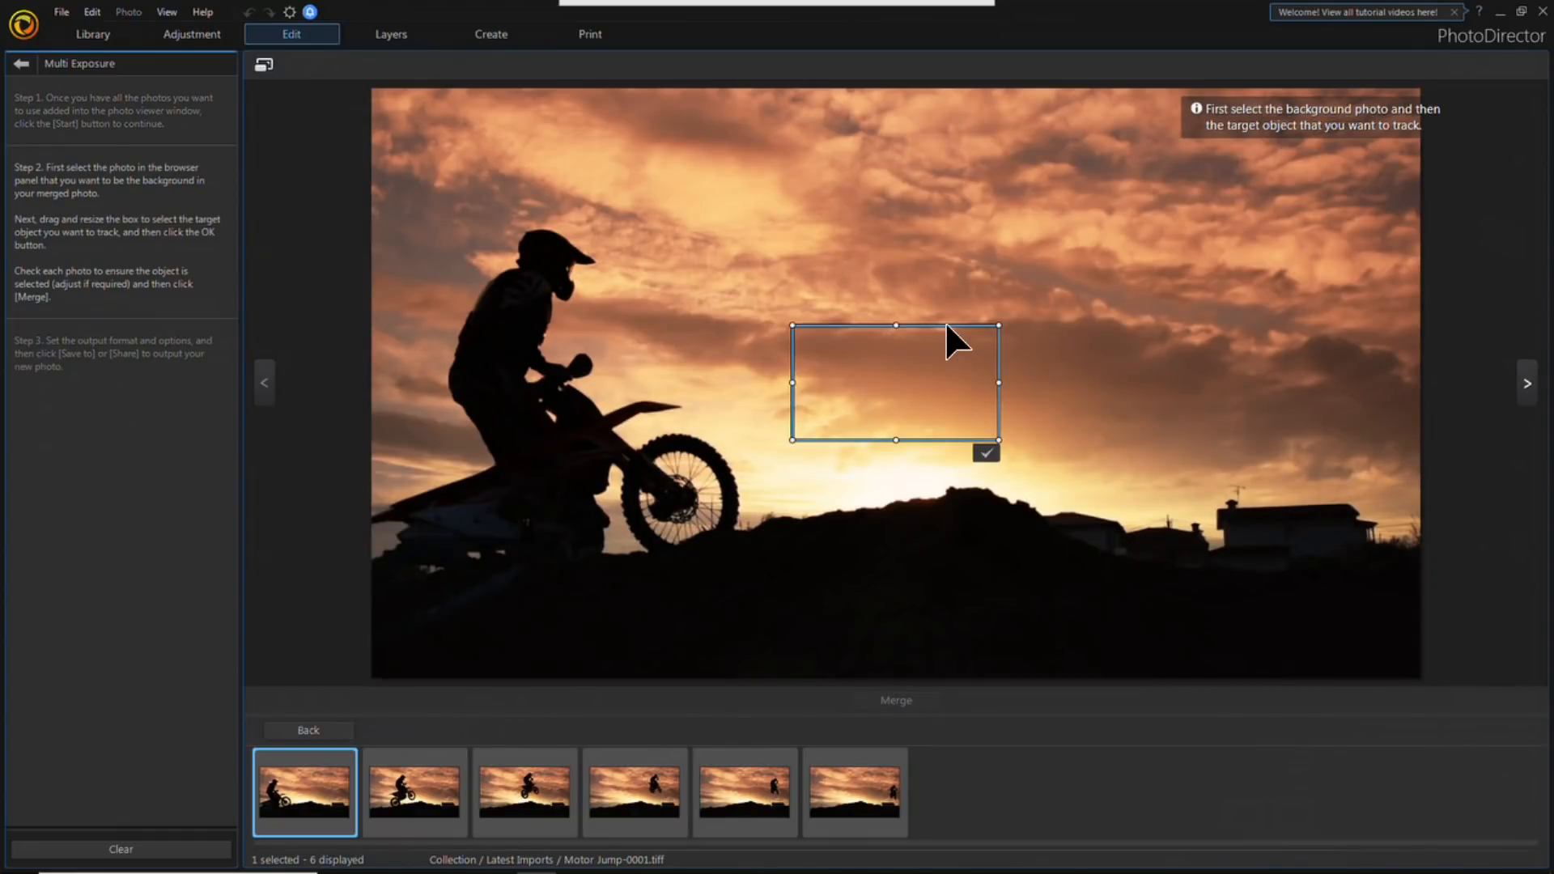
# Step: Fit the target box around the rider and motorcycle in the first photo and analyze all photos for that object
pyautogui.moveTo(947, 337); pyautogui.dragTo(524, 231)
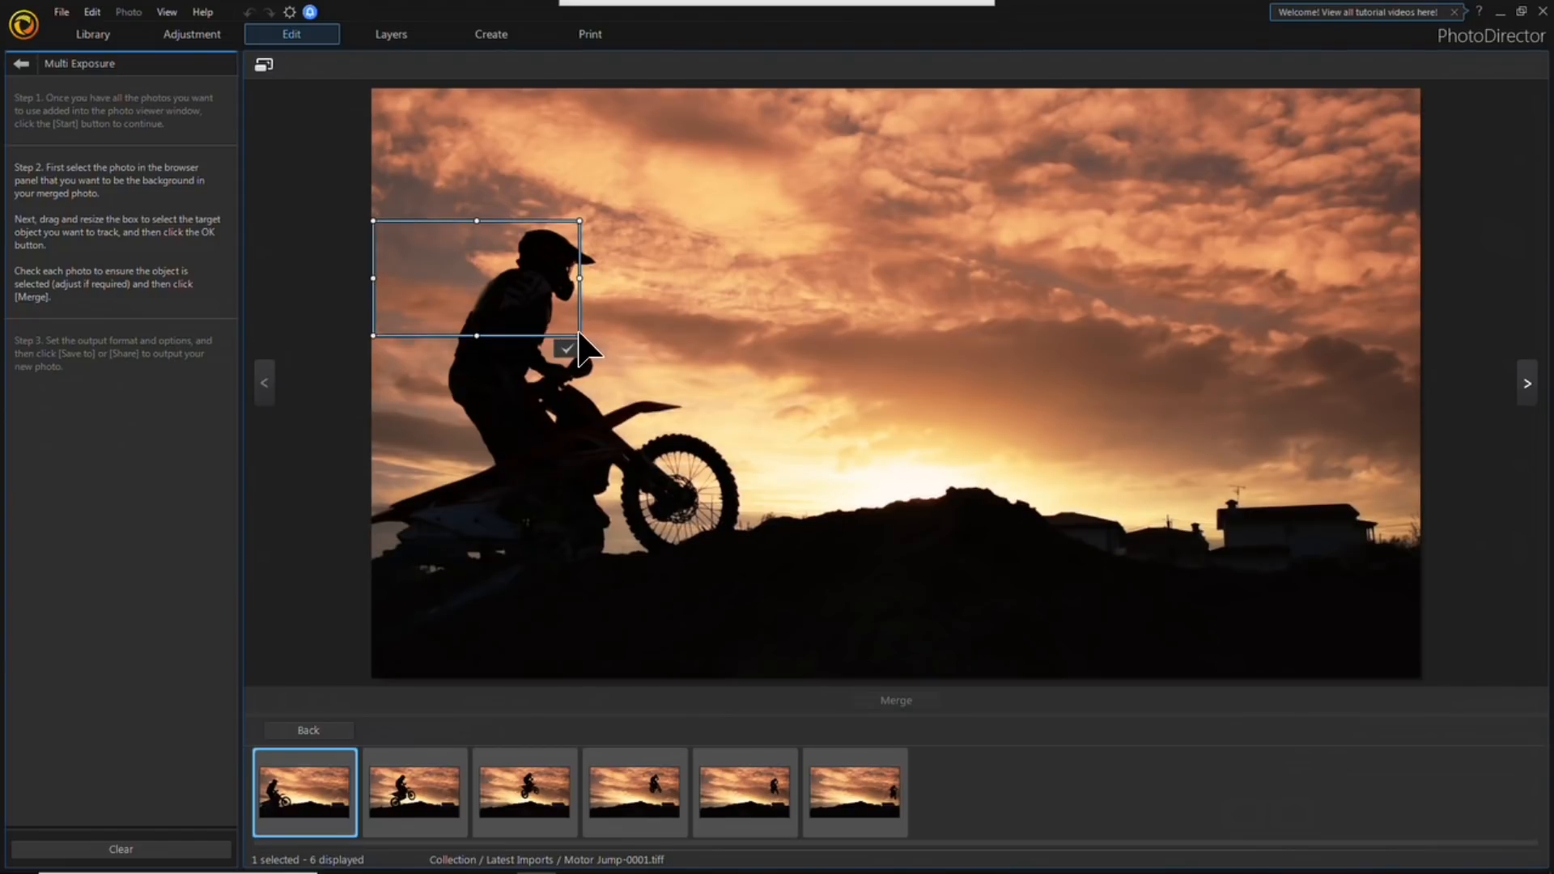
pyautogui.moveTo(581, 334); pyautogui.dragTo(745, 594)
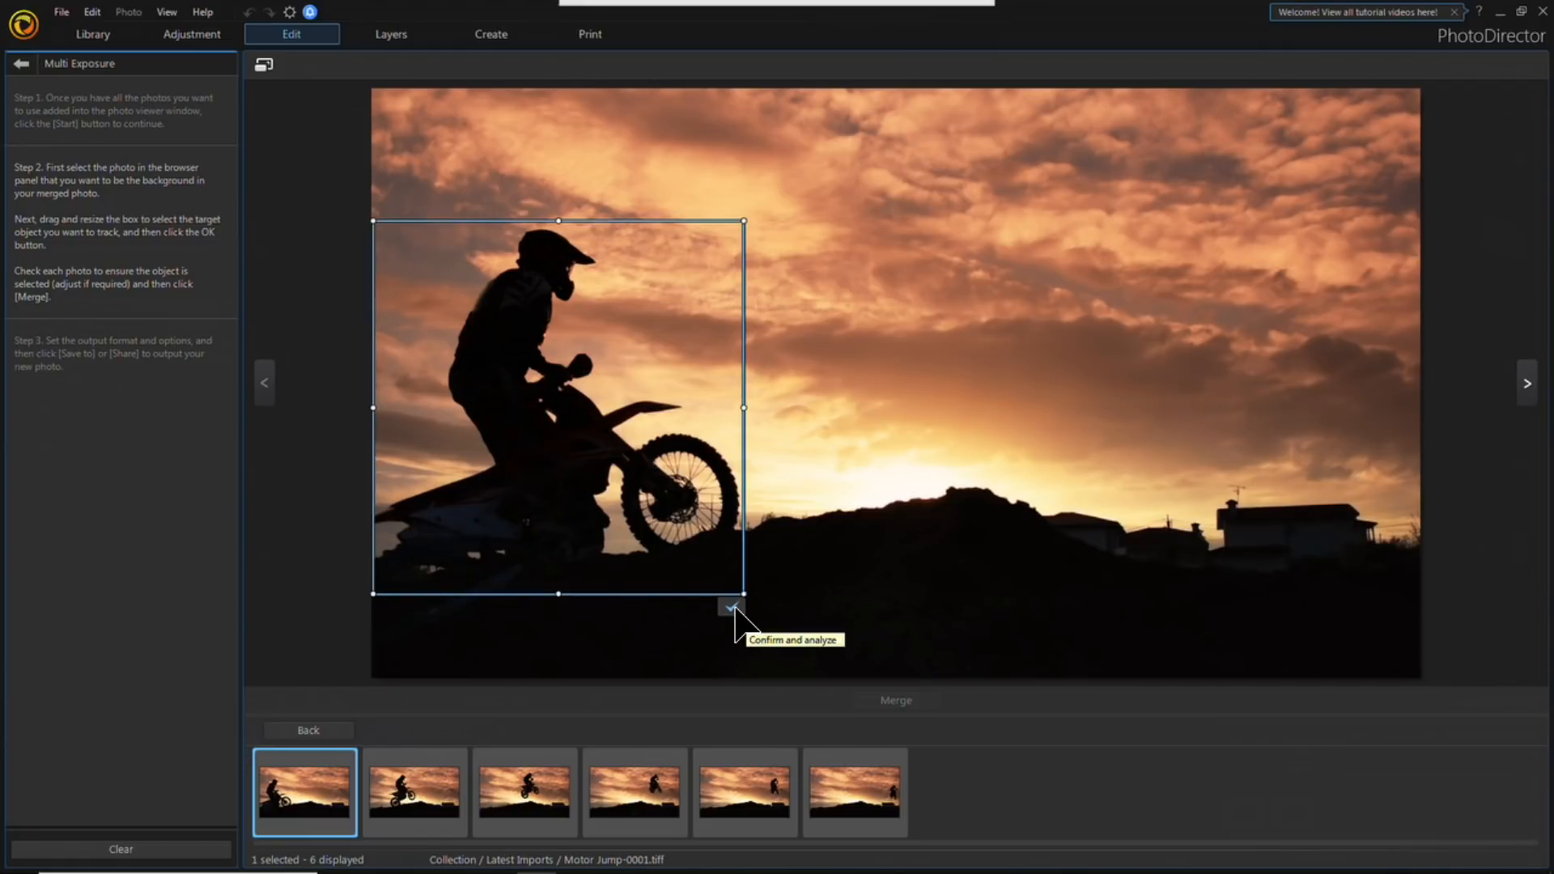
pyautogui.click(732, 607)
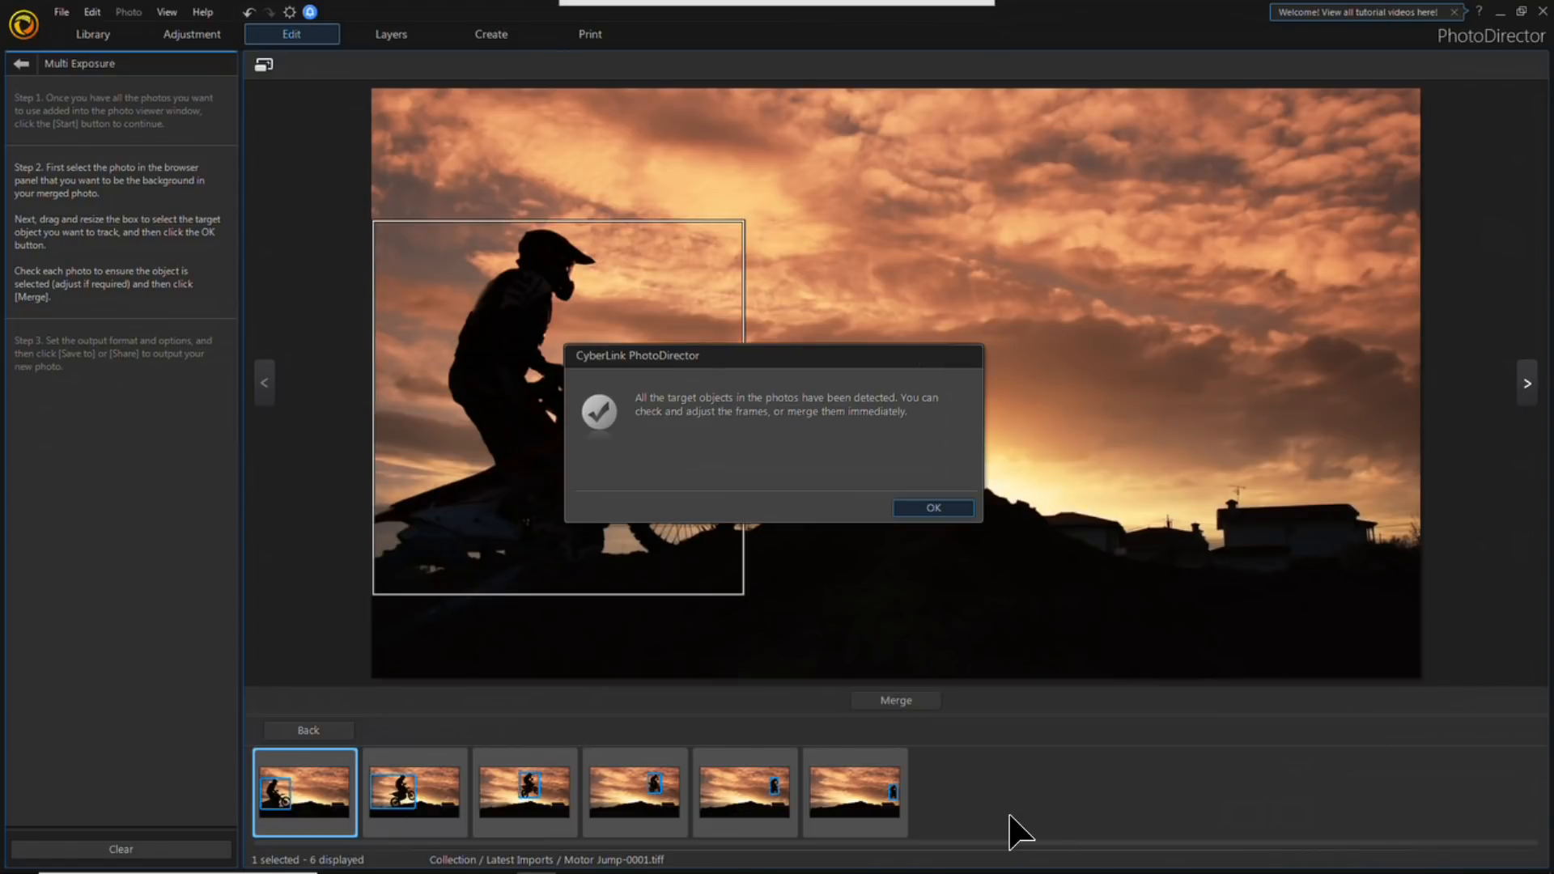
pyautogui.click(935, 507)
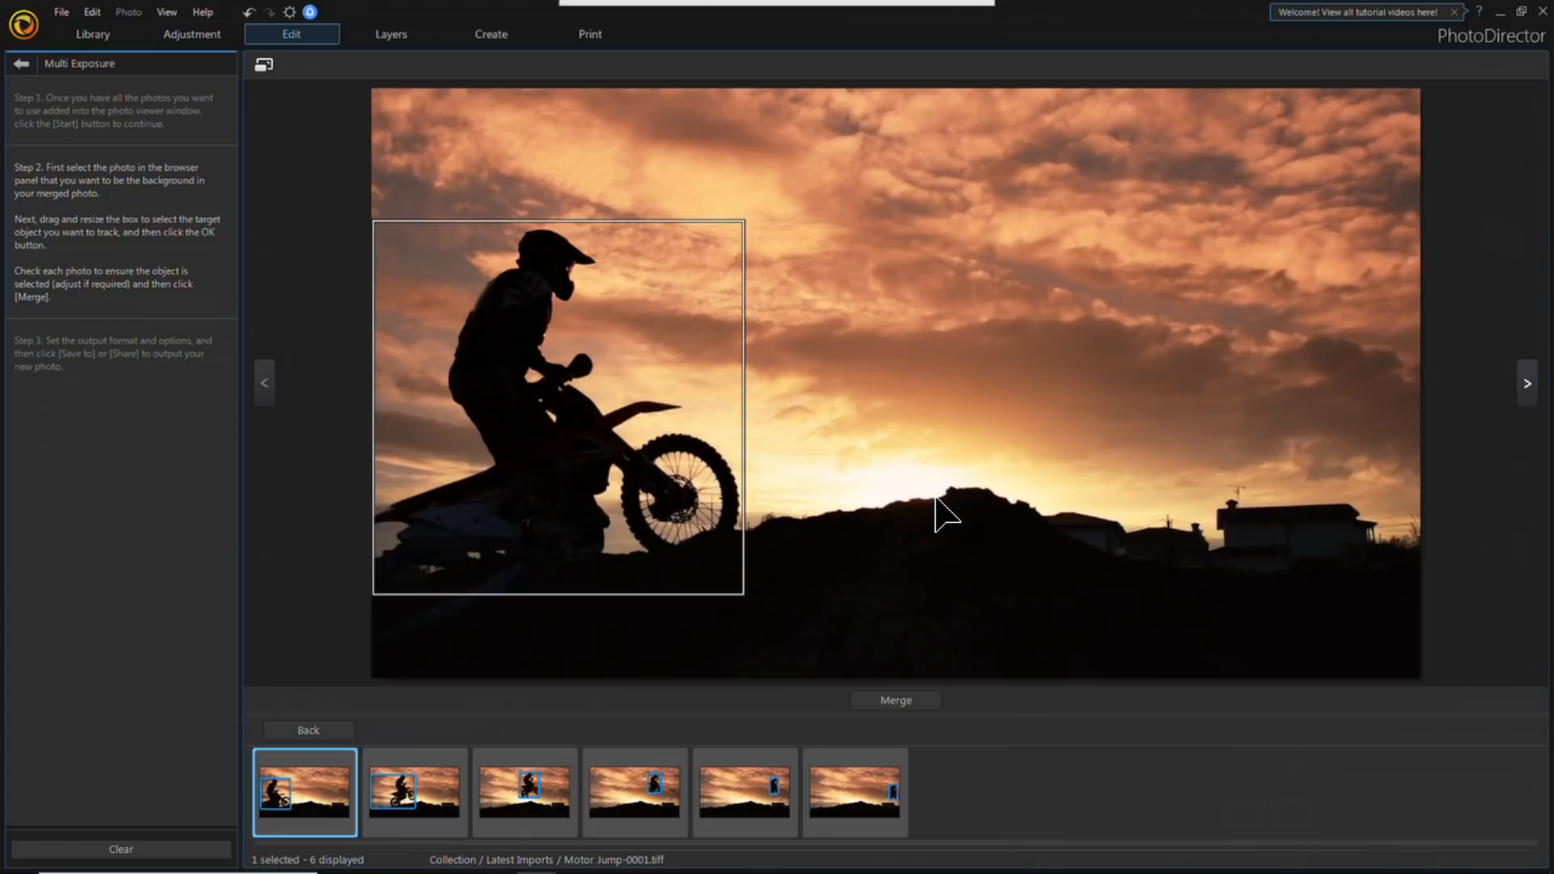
# Step: Narrow the second photo's target box by moving its left edge in close to the motorcycle's rear
pyautogui.click(415, 773)
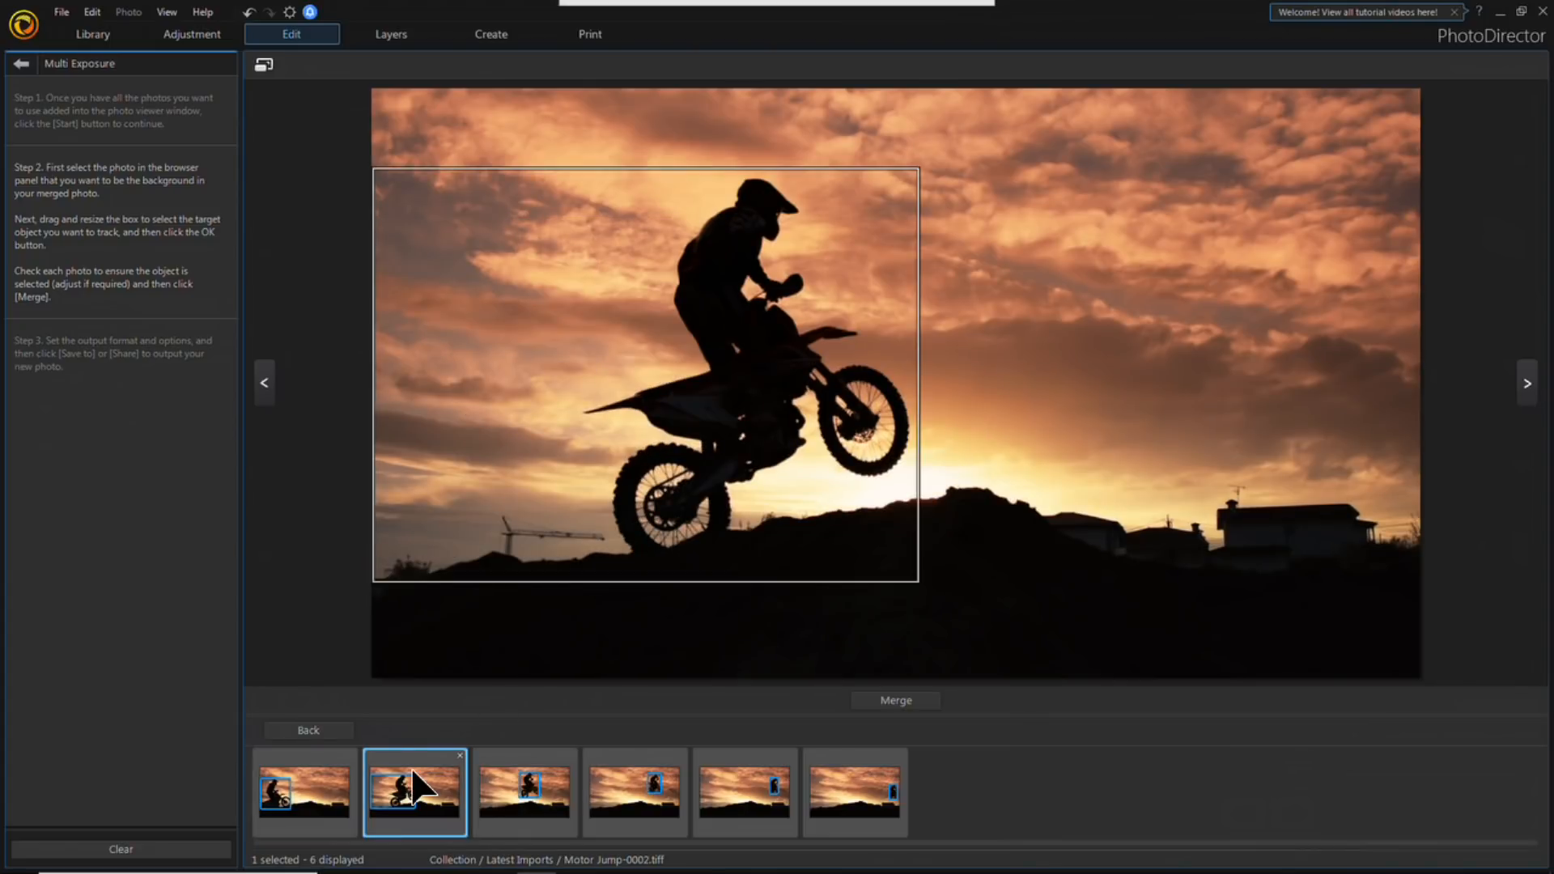
pyautogui.click(375, 580)
pyautogui.moveTo(375, 579); pyautogui.dragTo(596, 582)
# Step: Check the target boxes in the third to sixth photos and merge all six into one image
pyautogui.click(542, 795)
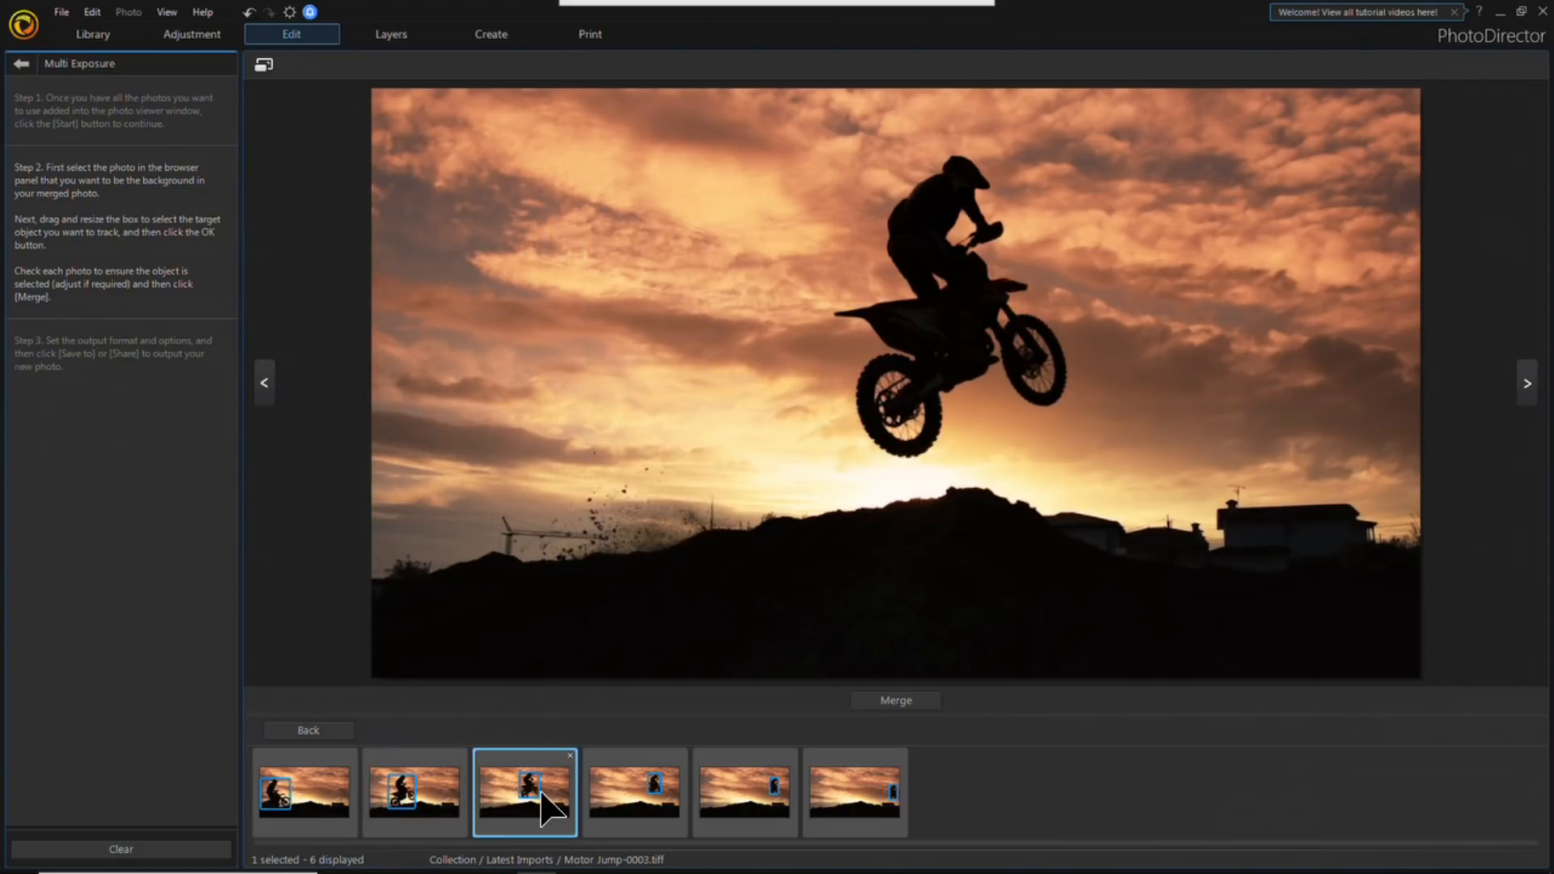
pyautogui.click(642, 808)
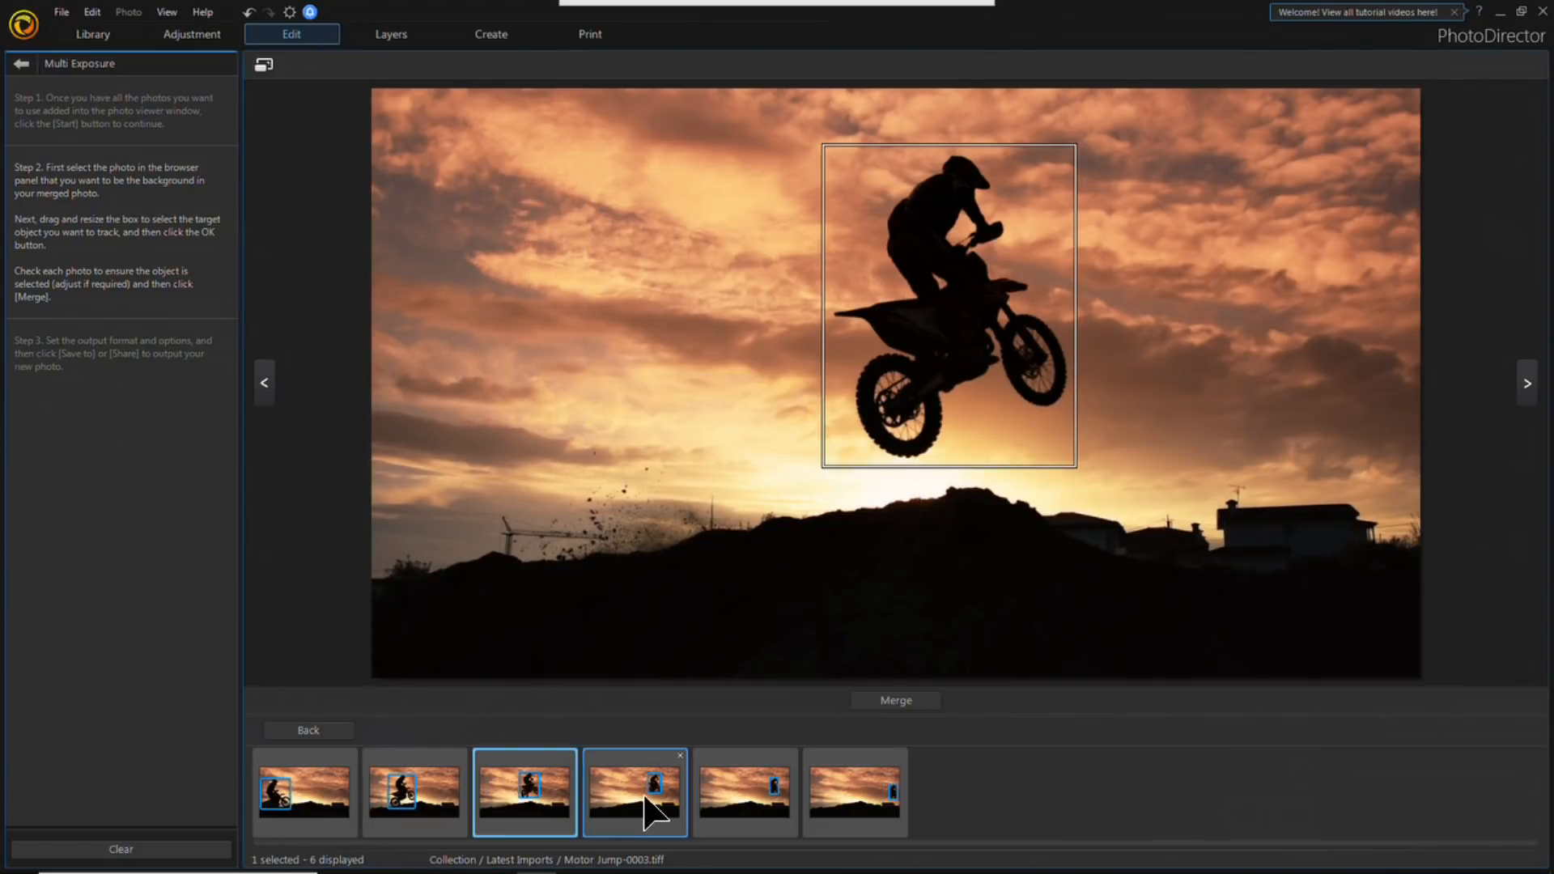
pyautogui.click(734, 804)
pyautogui.click(871, 822)
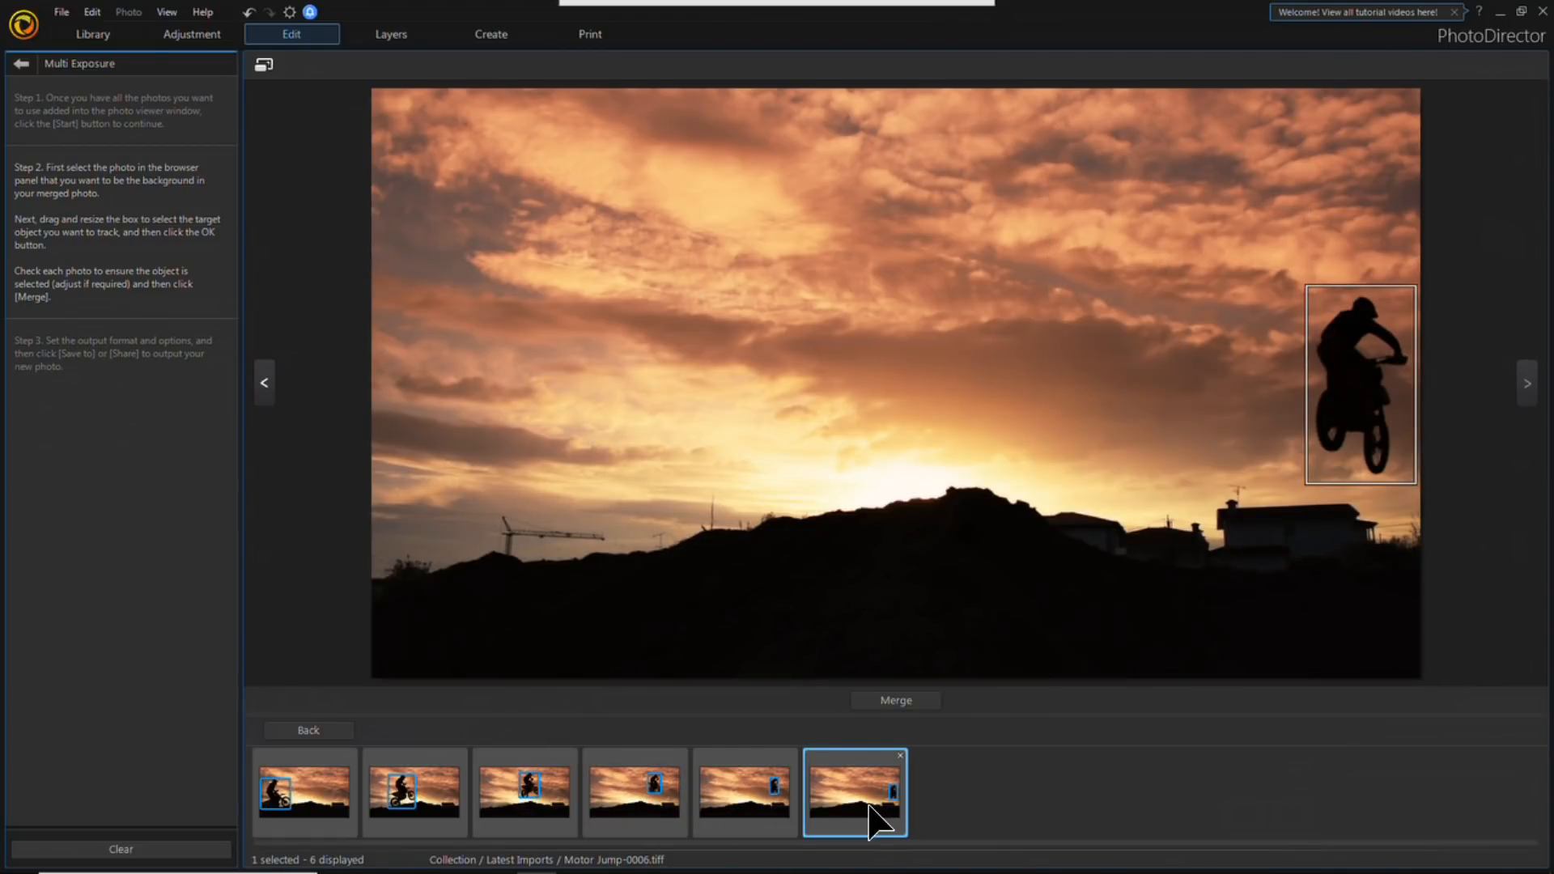
pyautogui.click(929, 712)
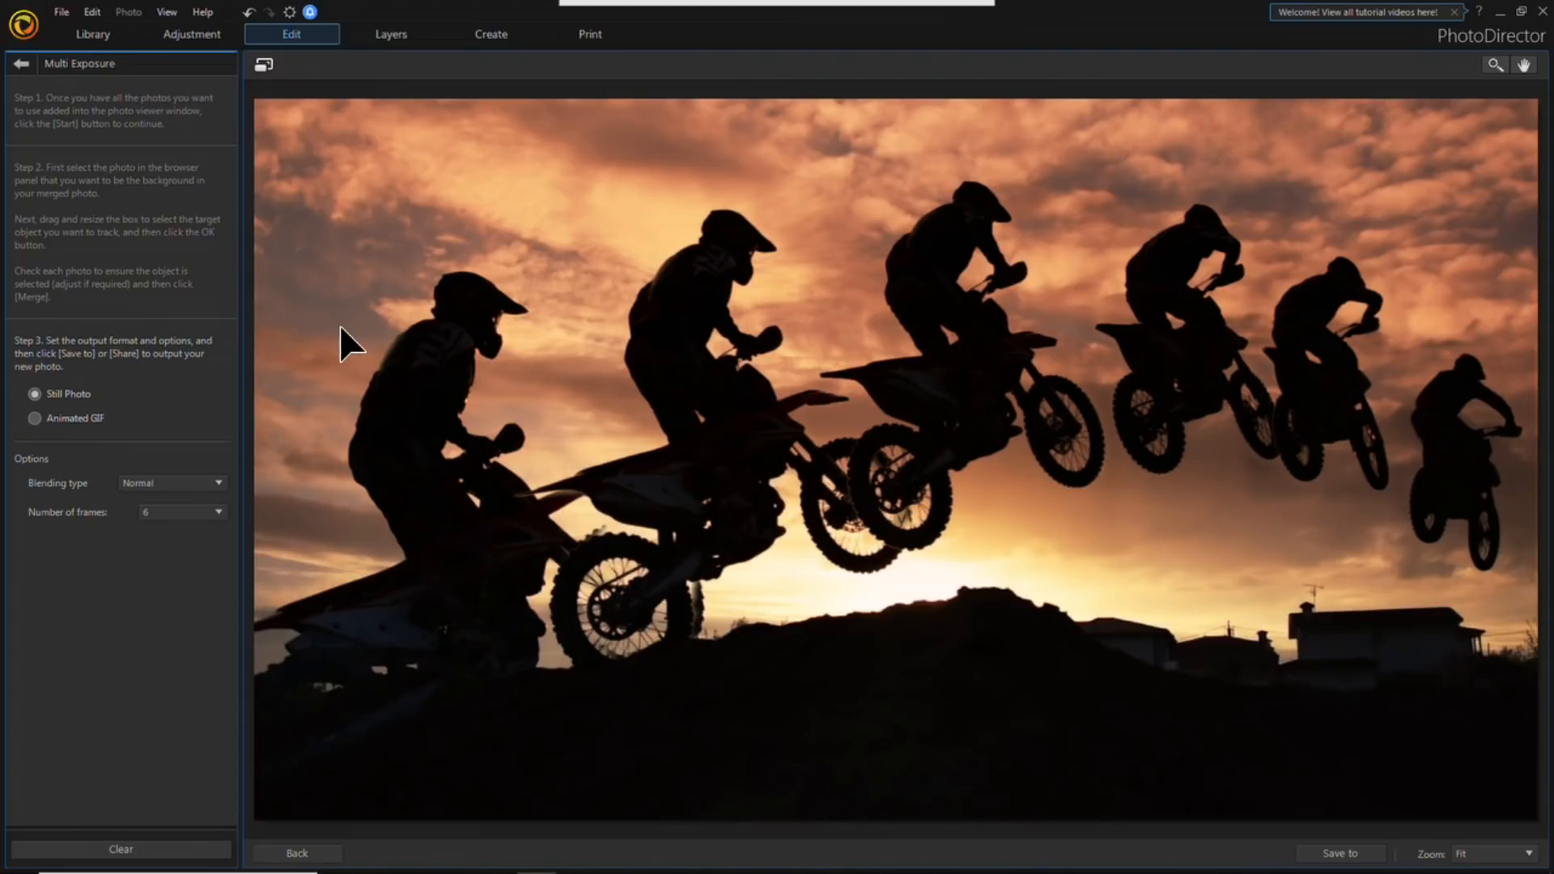
# Step: Try the Fade In and Fade Out blending types on the merged still photo
pyautogui.click(217, 483)
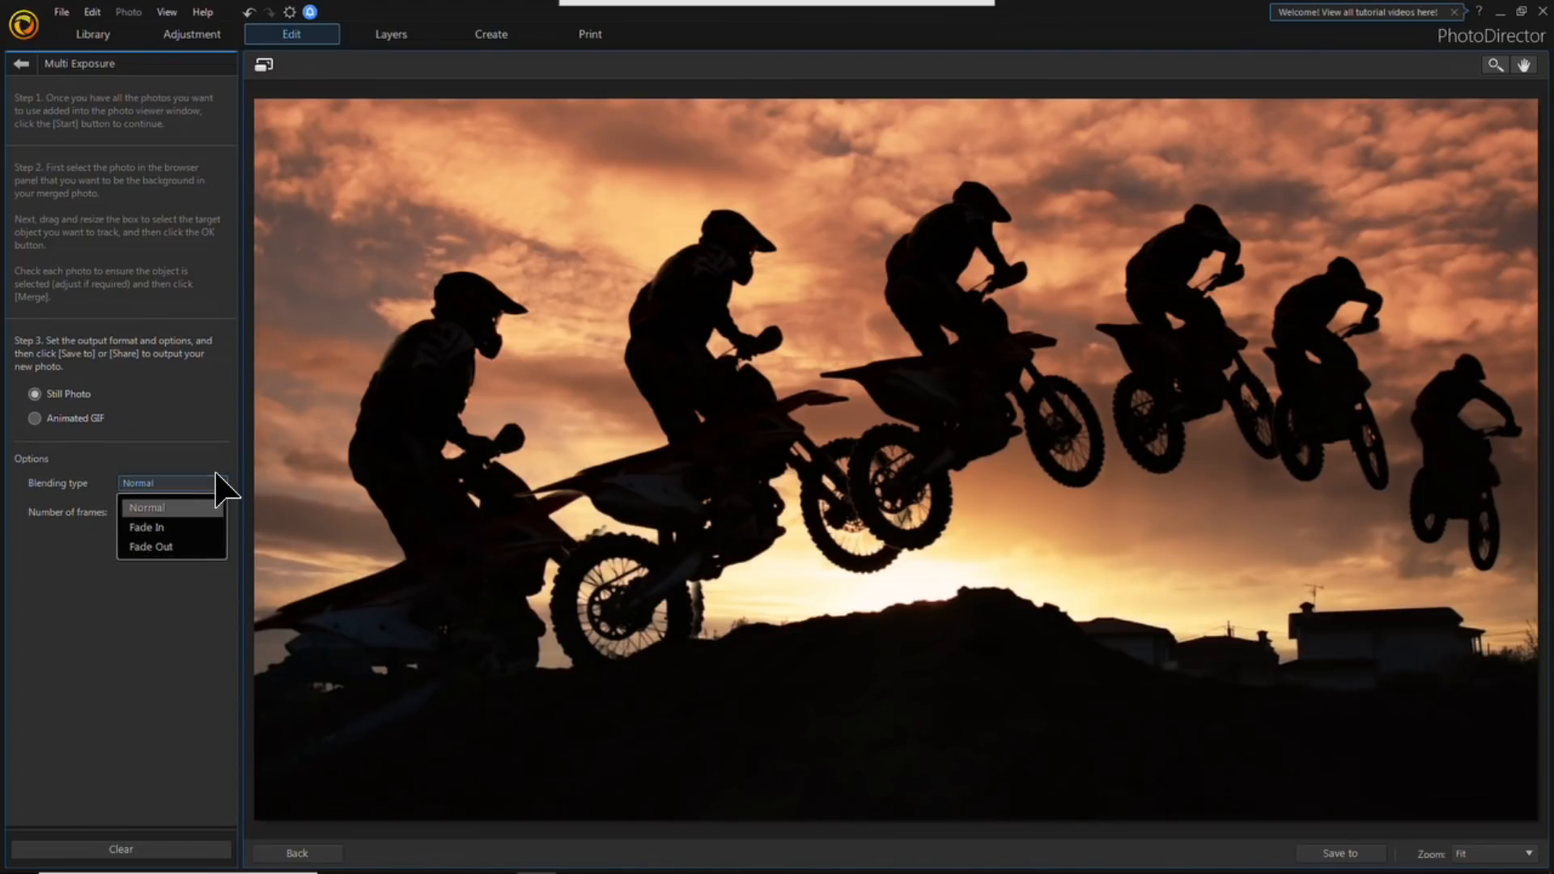
pyautogui.click(199, 525)
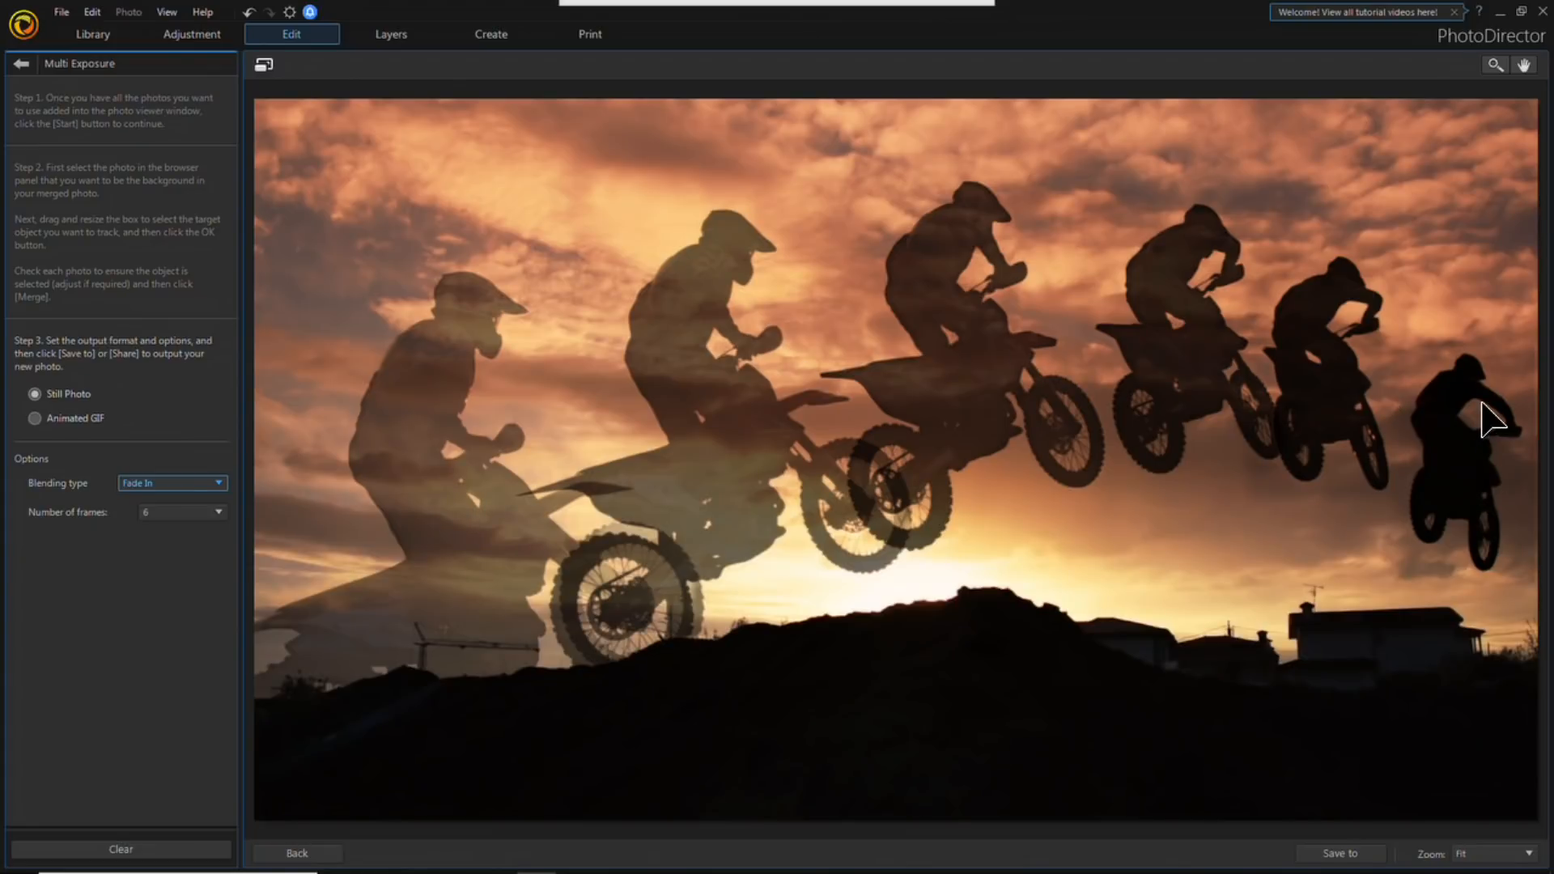
pyautogui.click(217, 484)
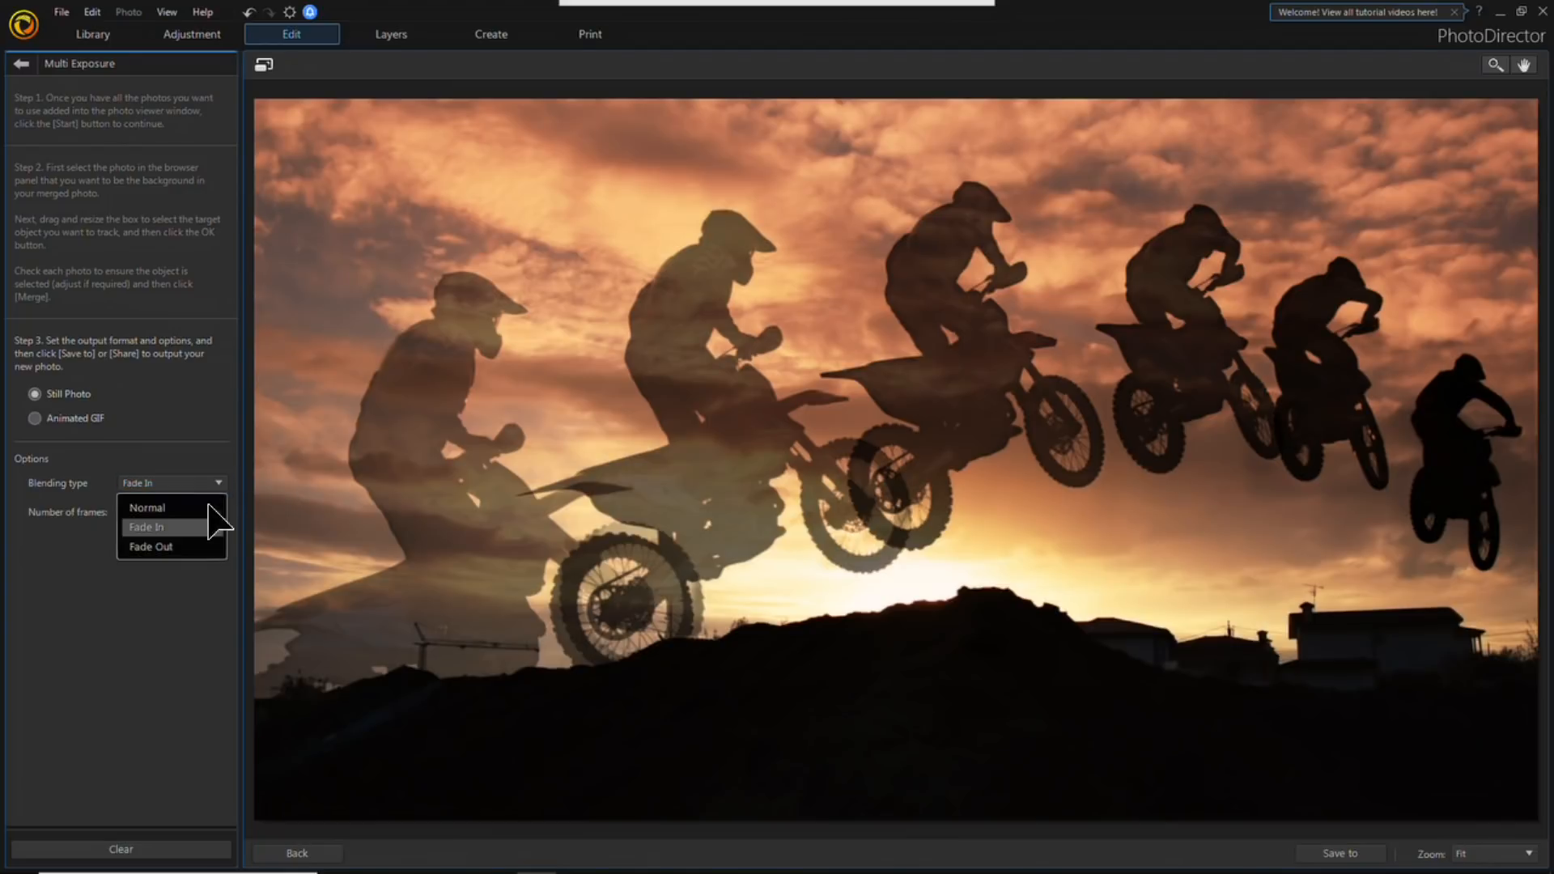
pyautogui.click(197, 545)
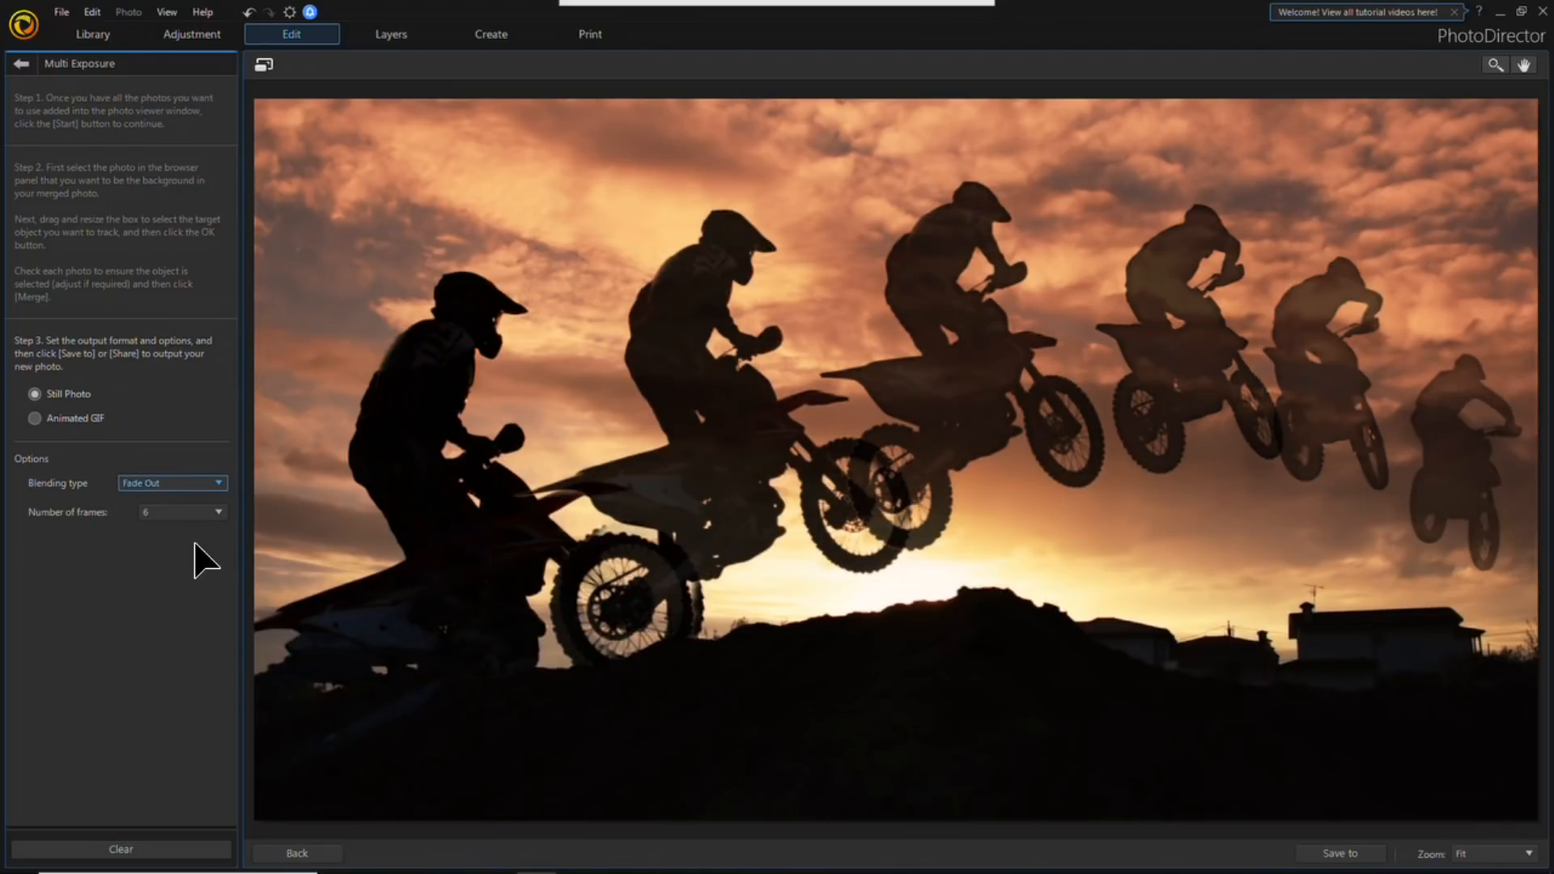
# Step: Set the merged photo's blending type to Fade In and its number of frames to 2
pyautogui.click(192, 484)
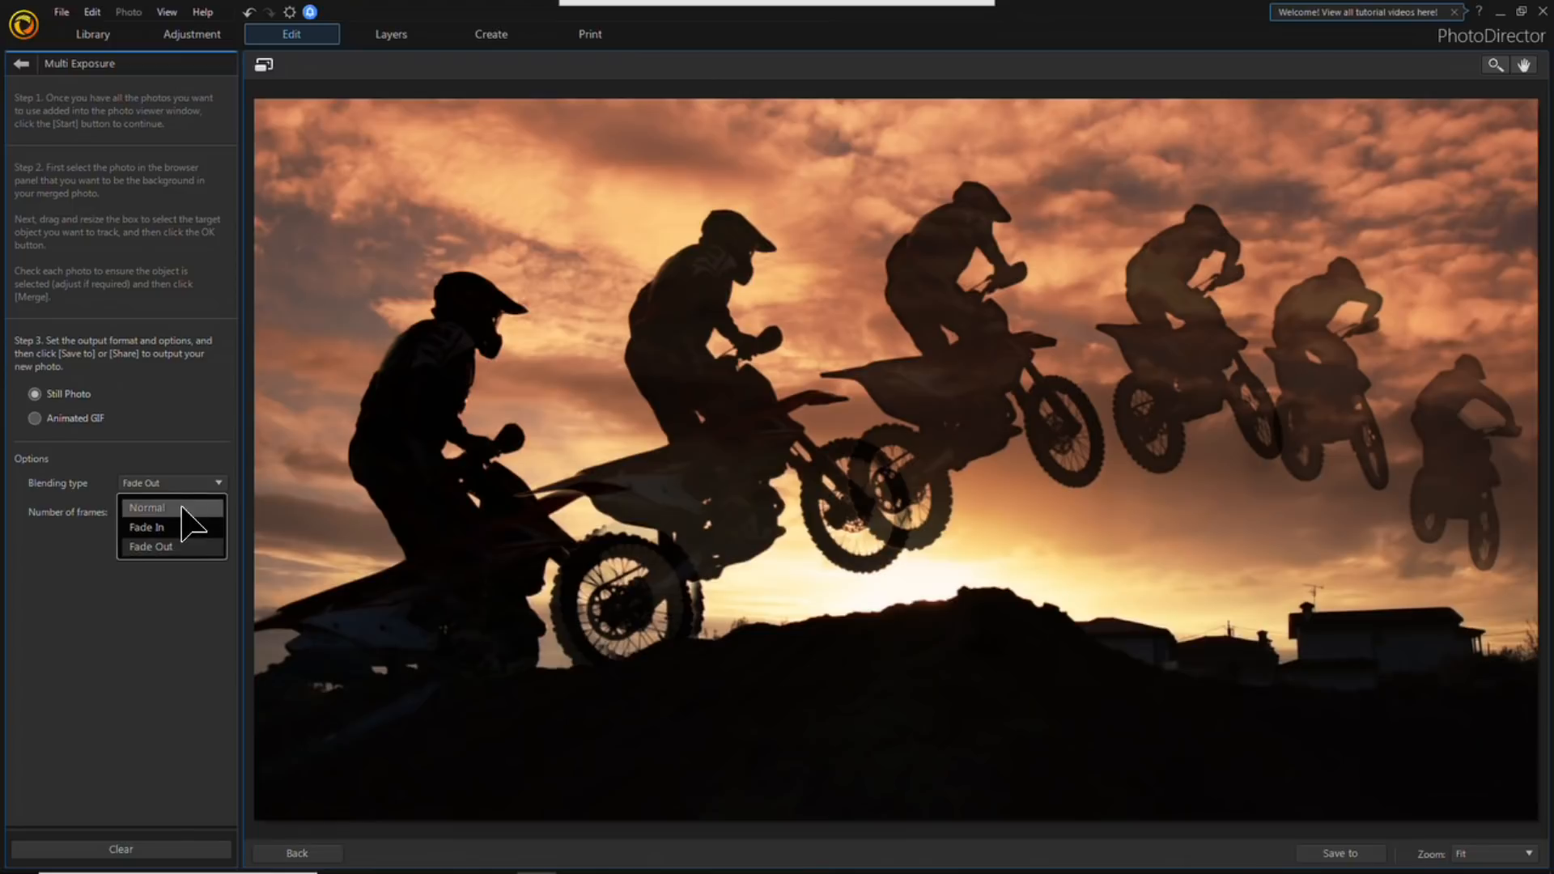
pyautogui.click(180, 527)
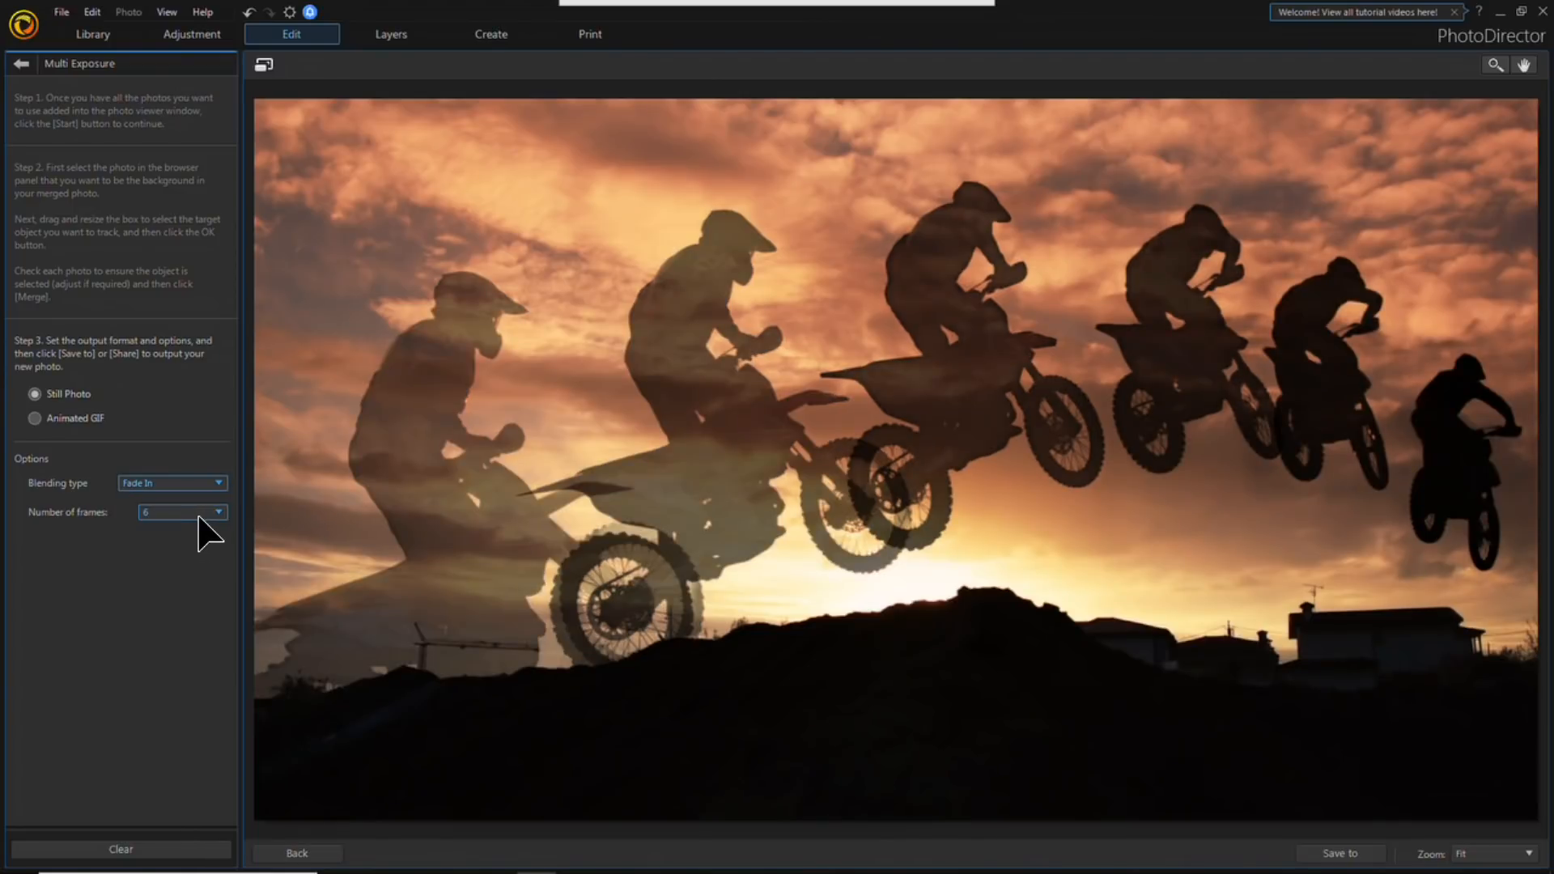
pyautogui.click(209, 526)
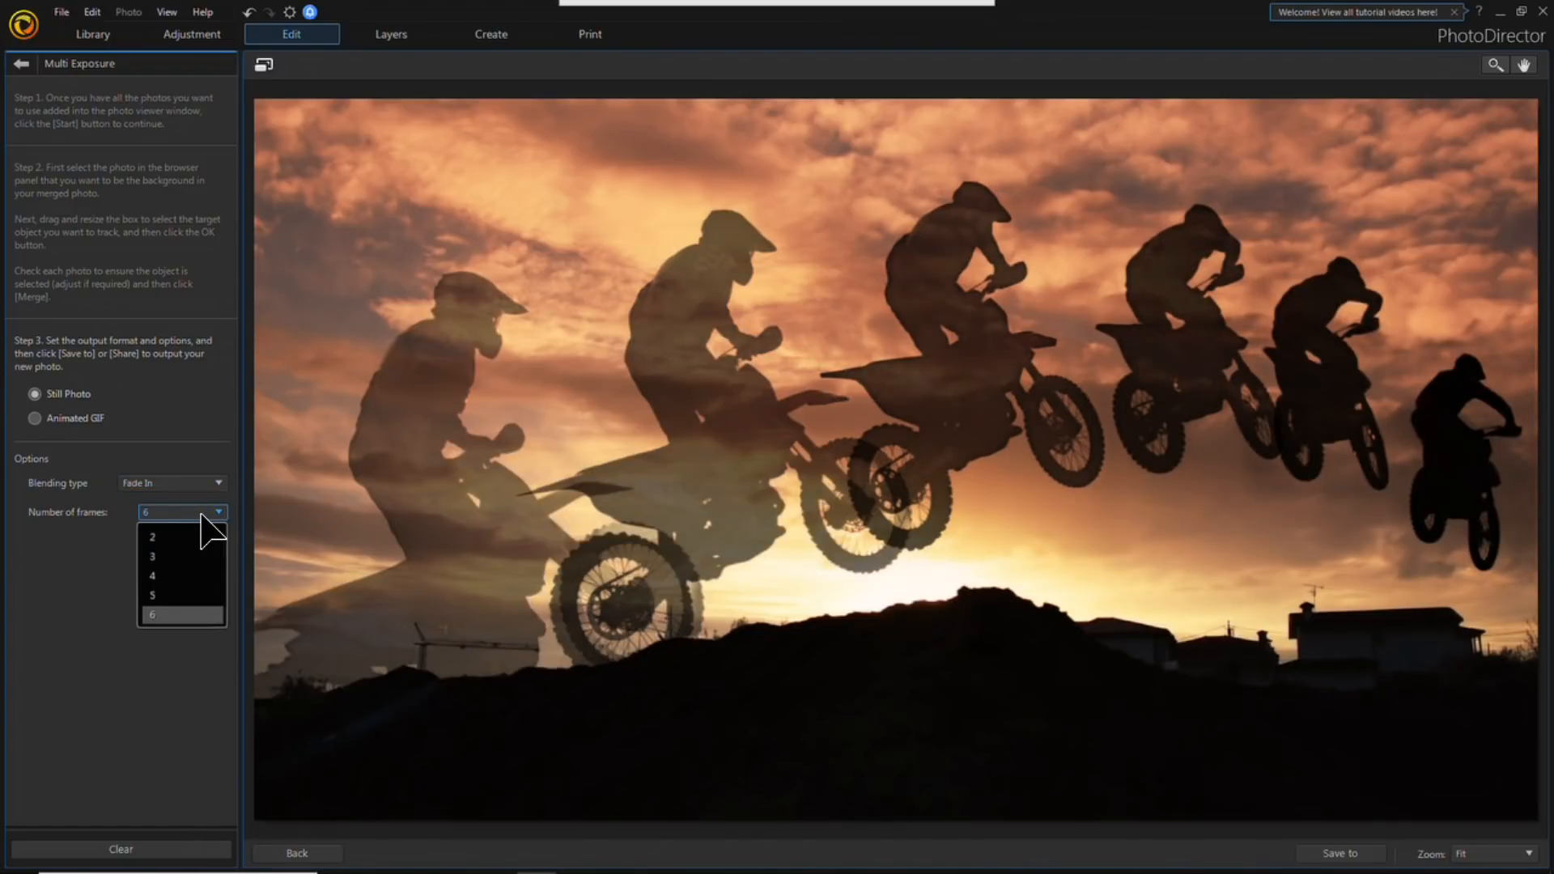
pyautogui.click(202, 534)
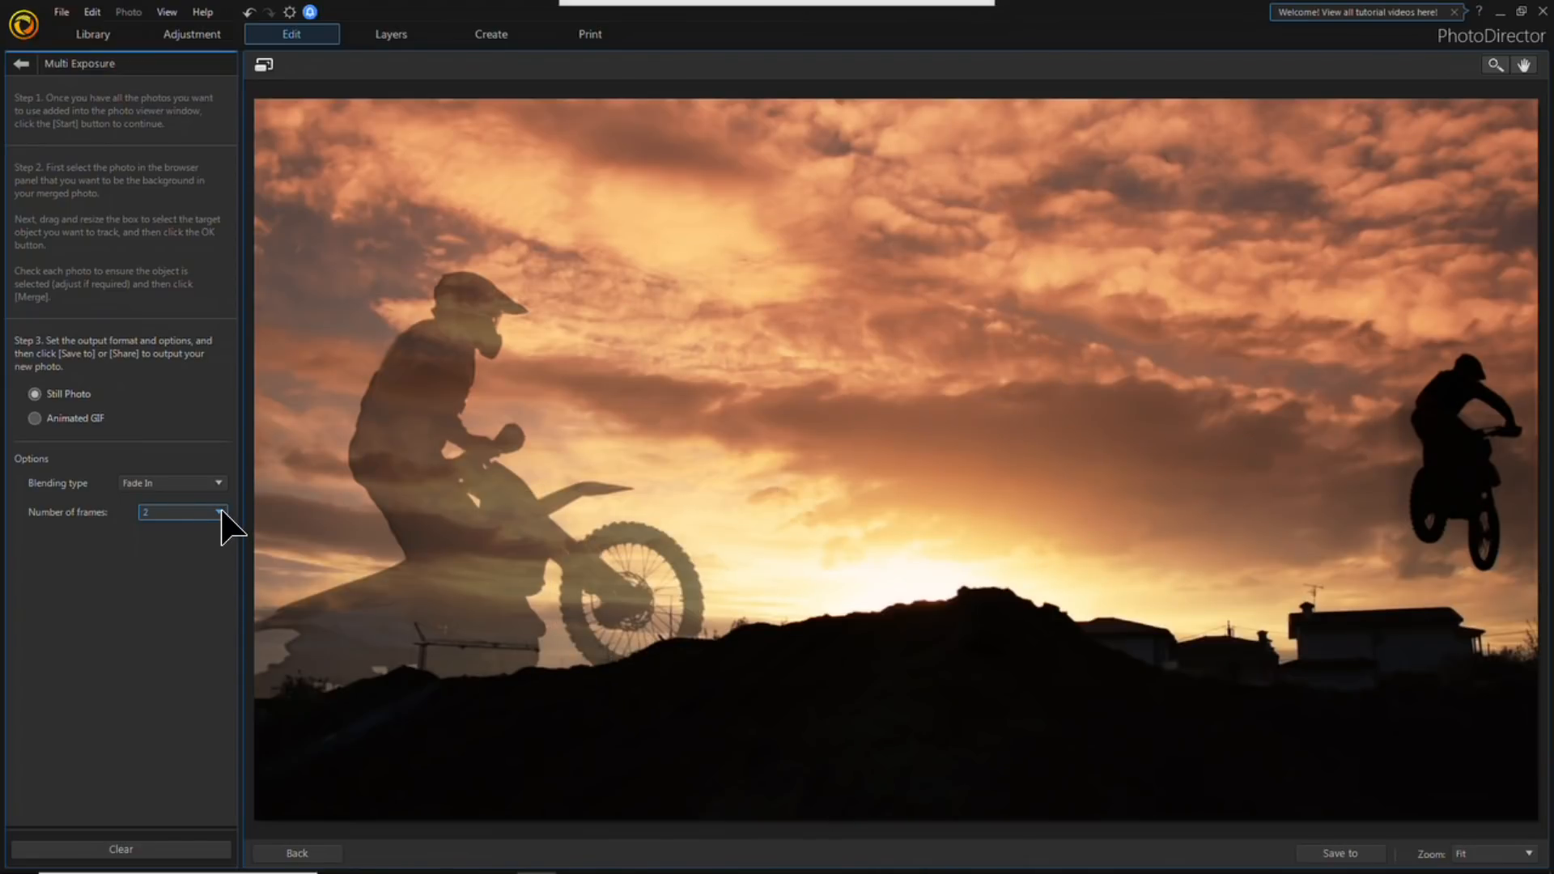
# Step: Try 4 frames for the merged still photo and set its number of frames to 6
pyautogui.click(221, 512)
pyautogui.click(215, 576)
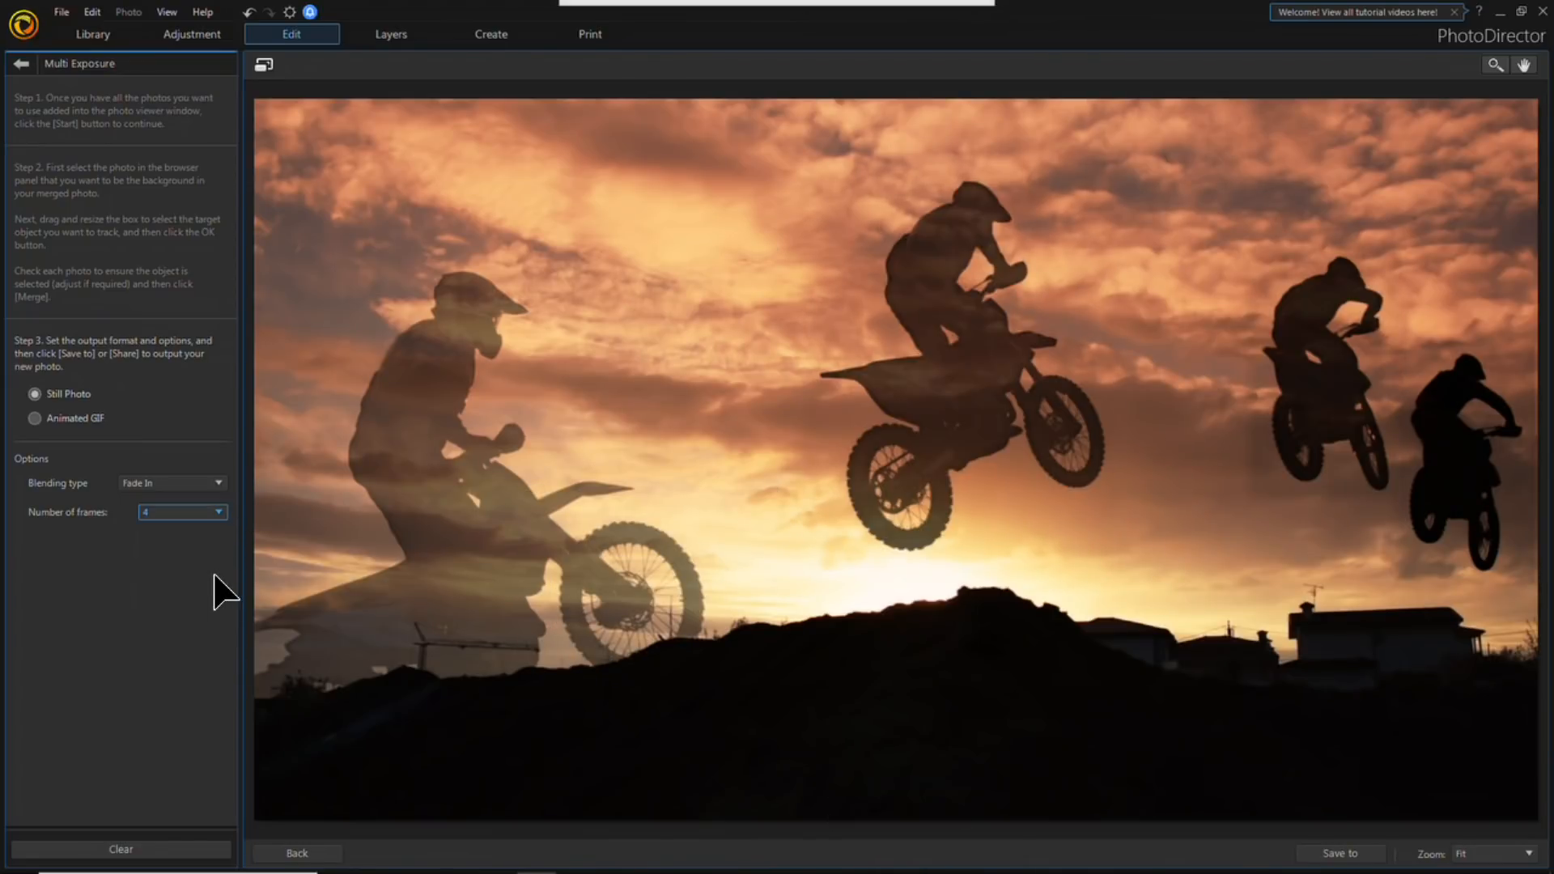
pyautogui.click(220, 512)
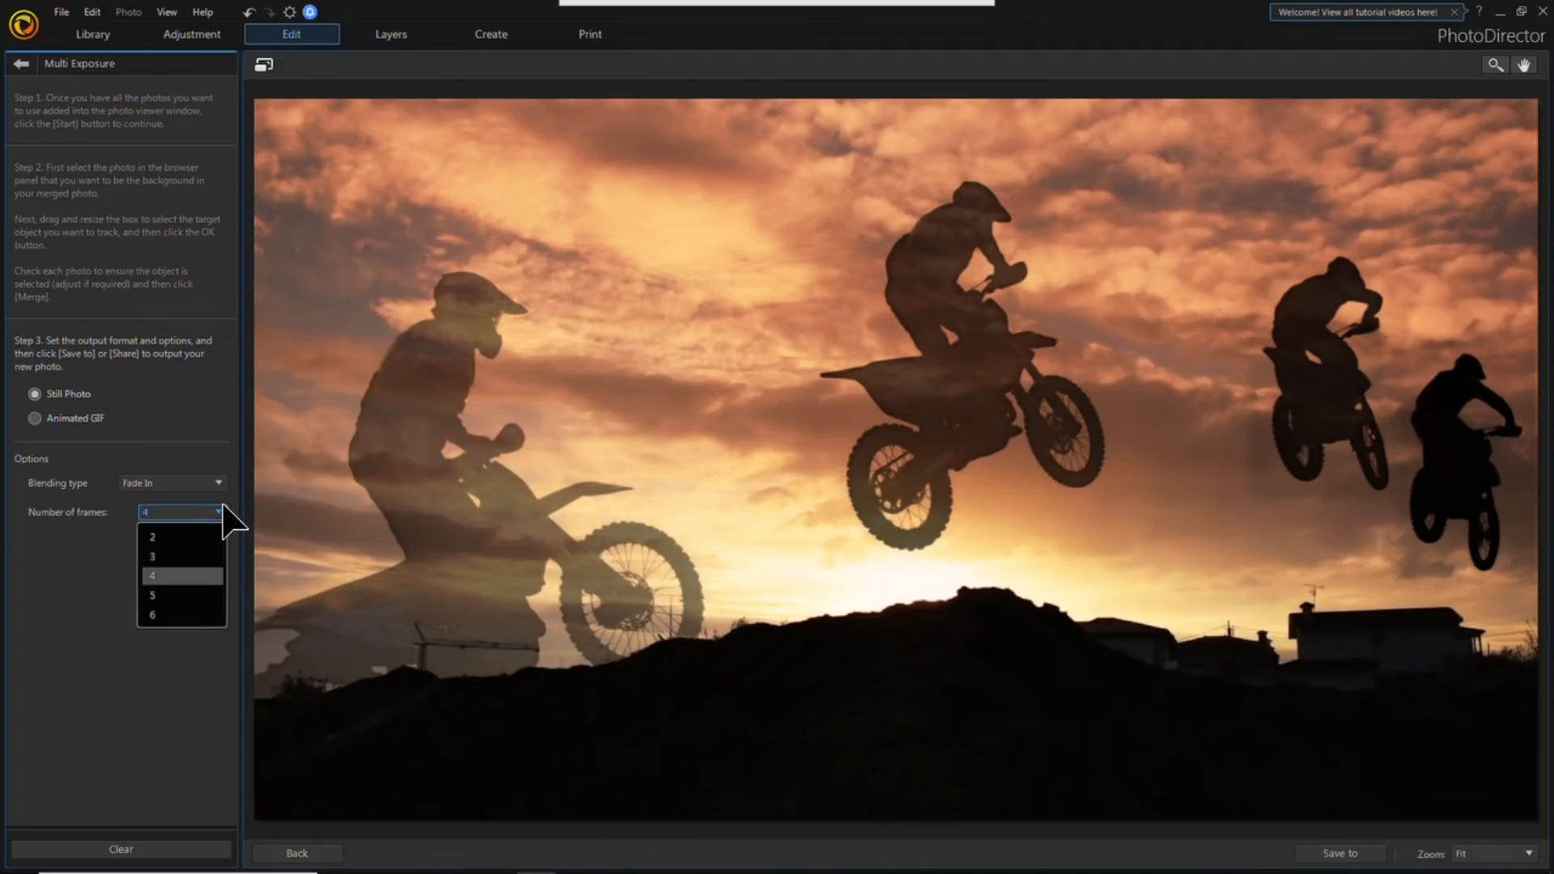
pyautogui.click(197, 615)
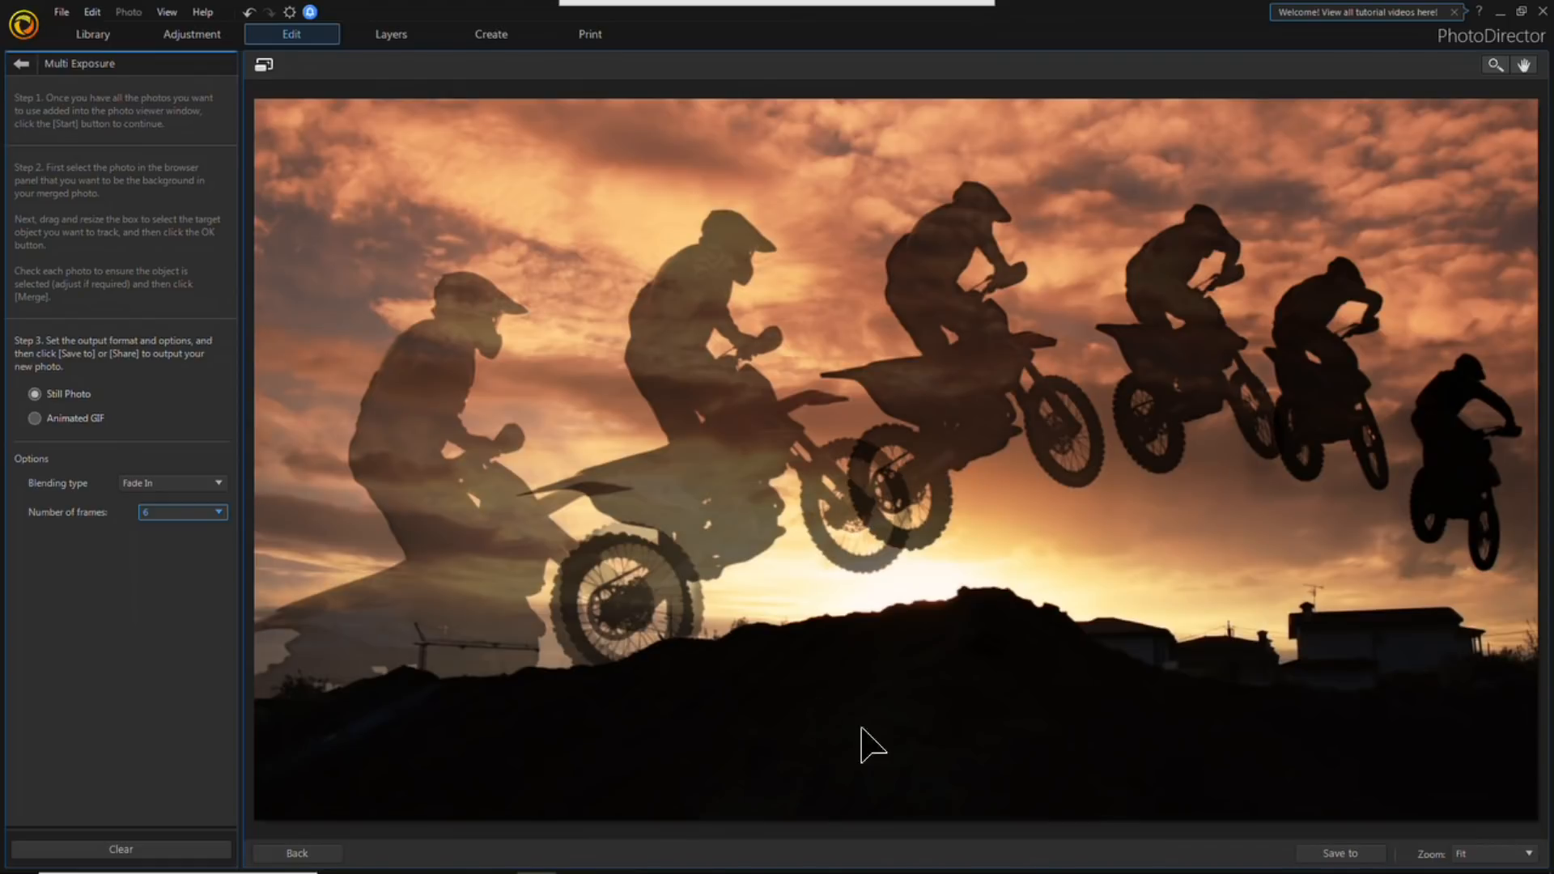
# Step: Save the merged photo as the PNG file Motor Jump-0006-1 and turn off further display of the save notice
pyautogui.click(1337, 854)
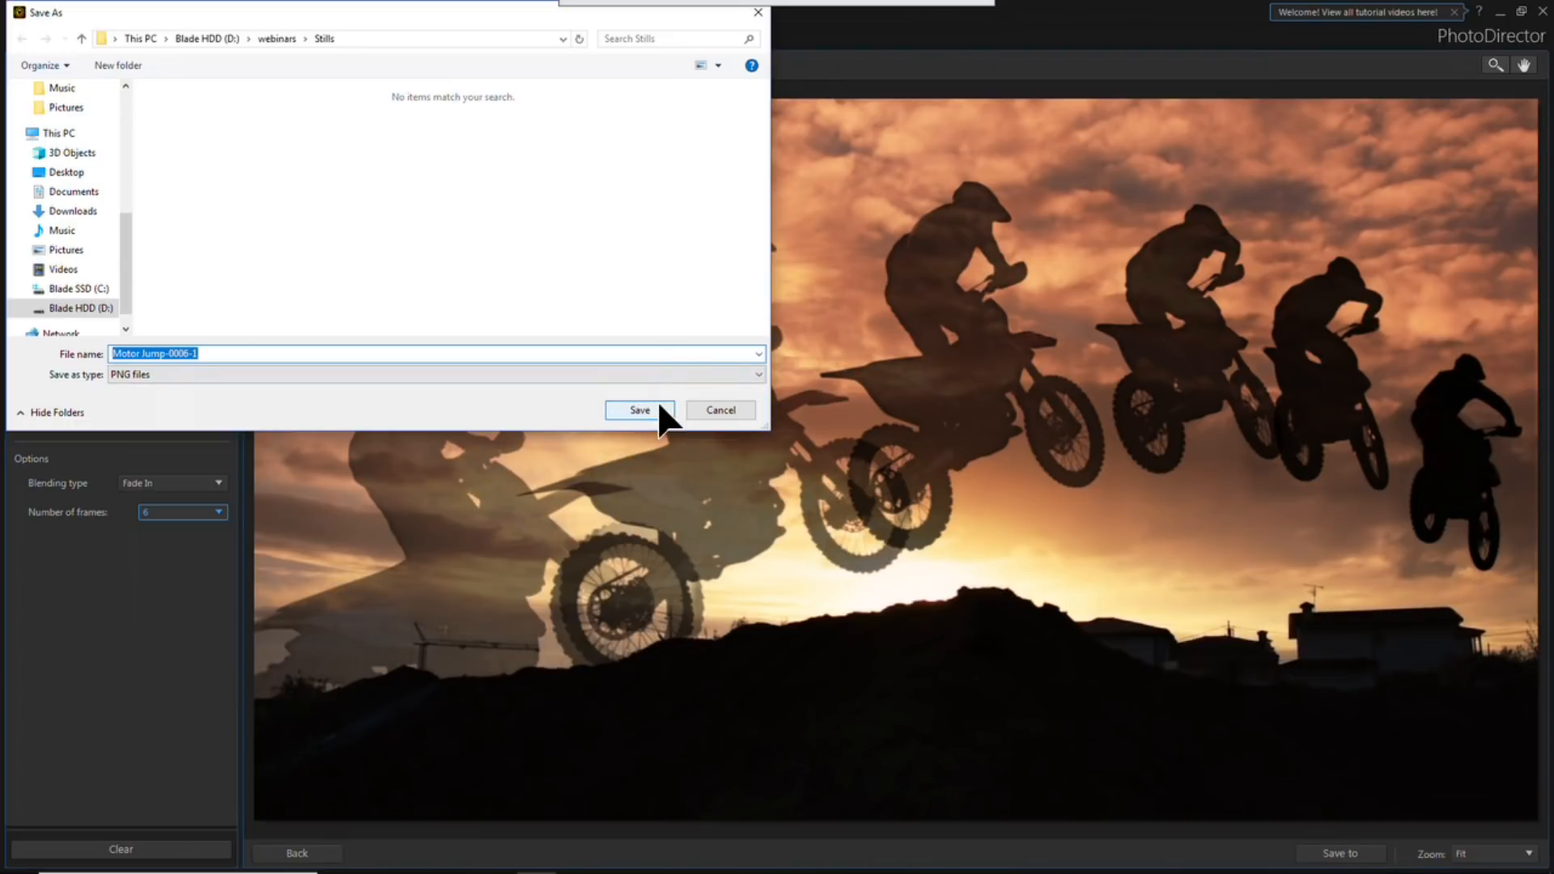
pyautogui.click(639, 410)
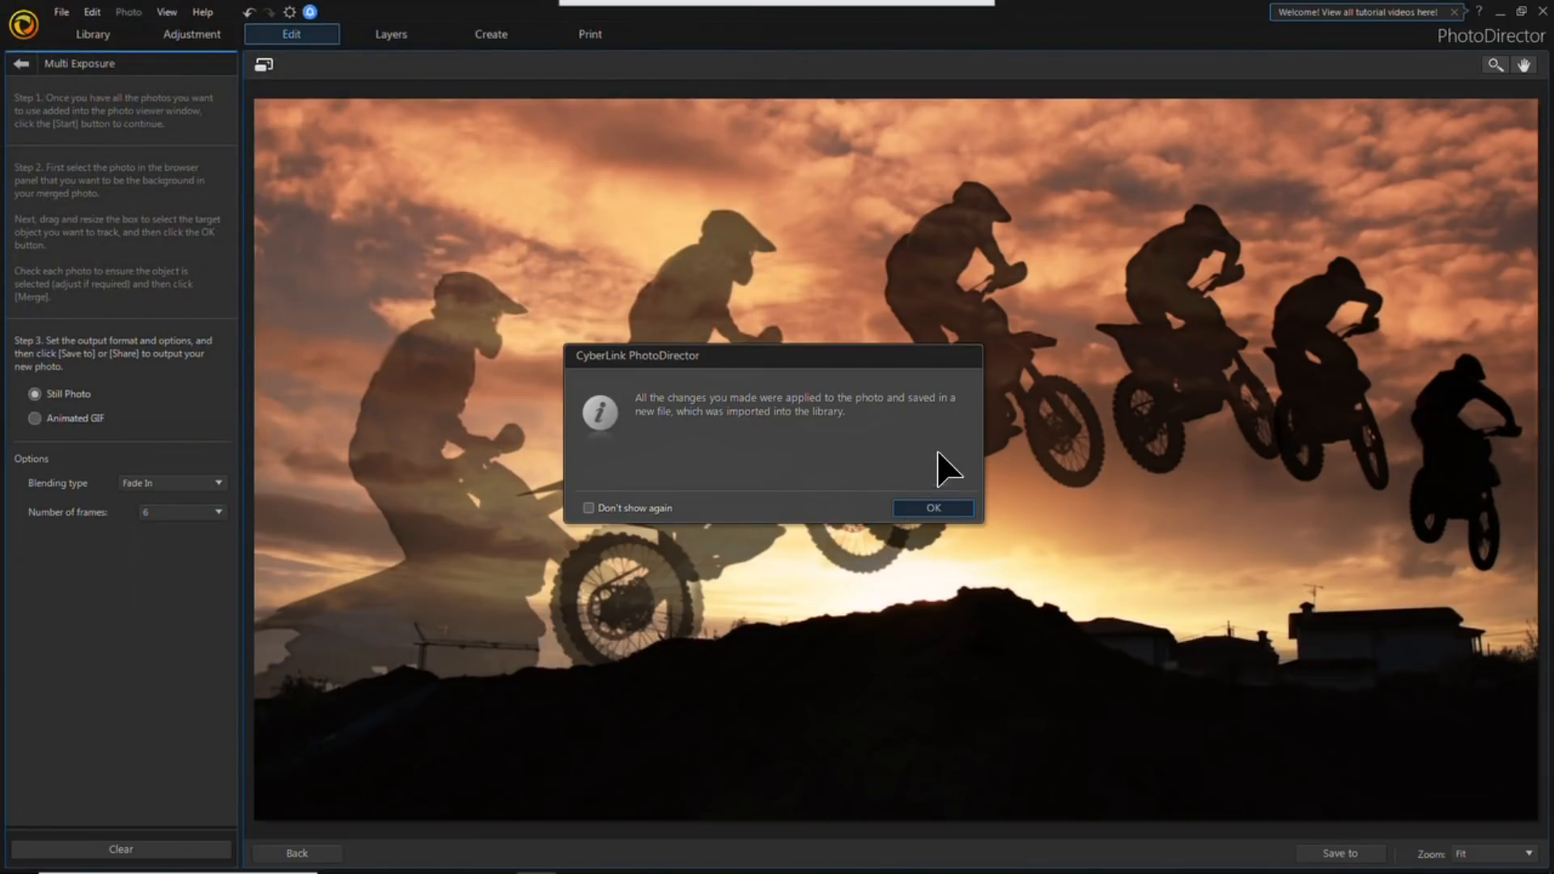
pyautogui.click(589, 507)
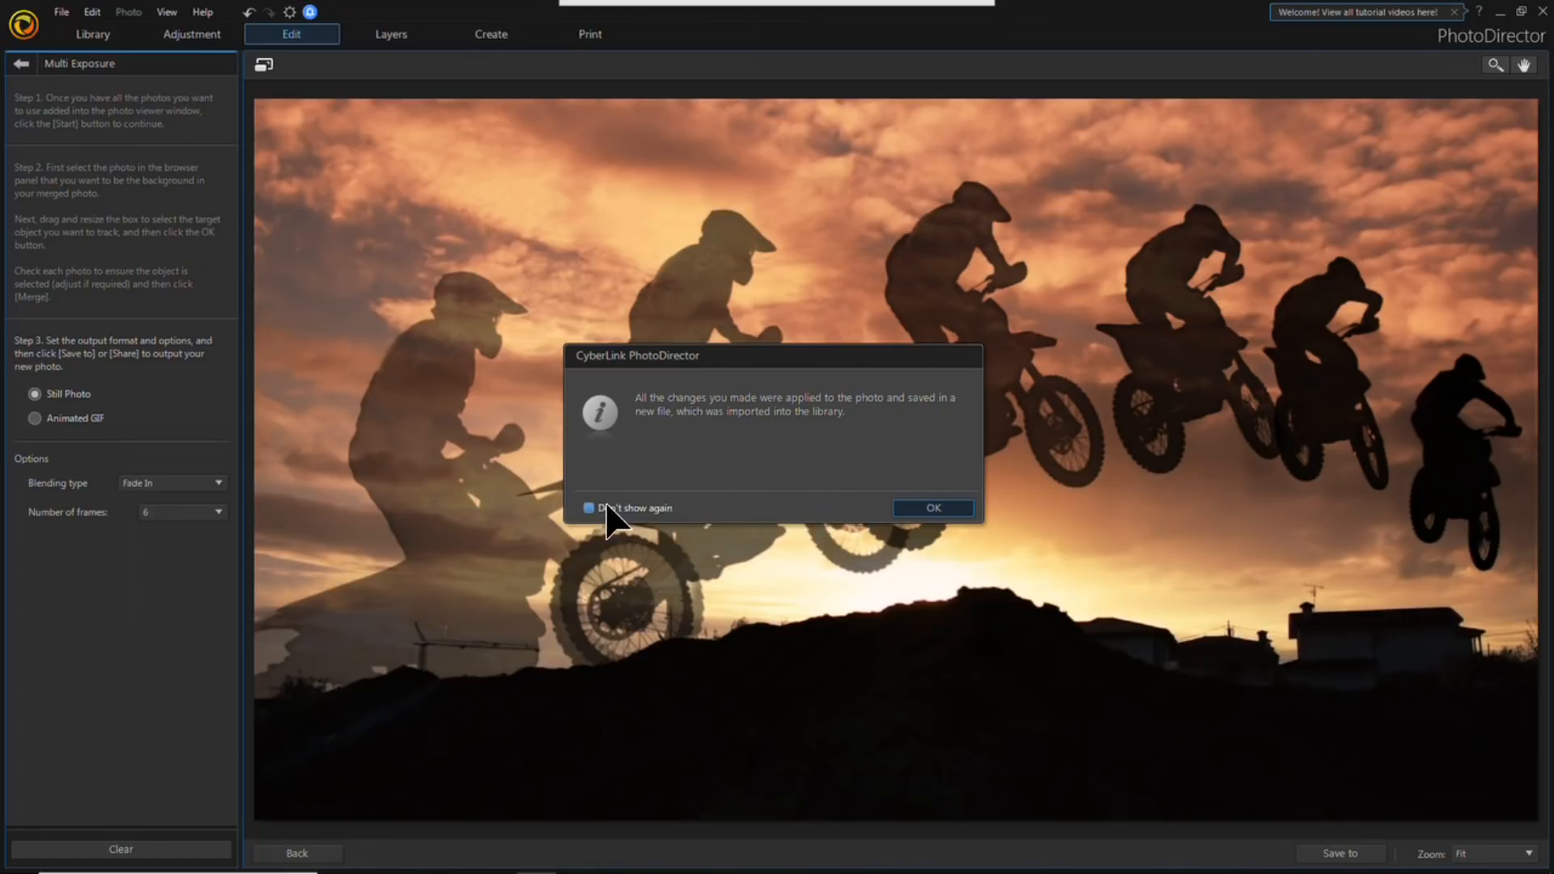
pyautogui.click(953, 506)
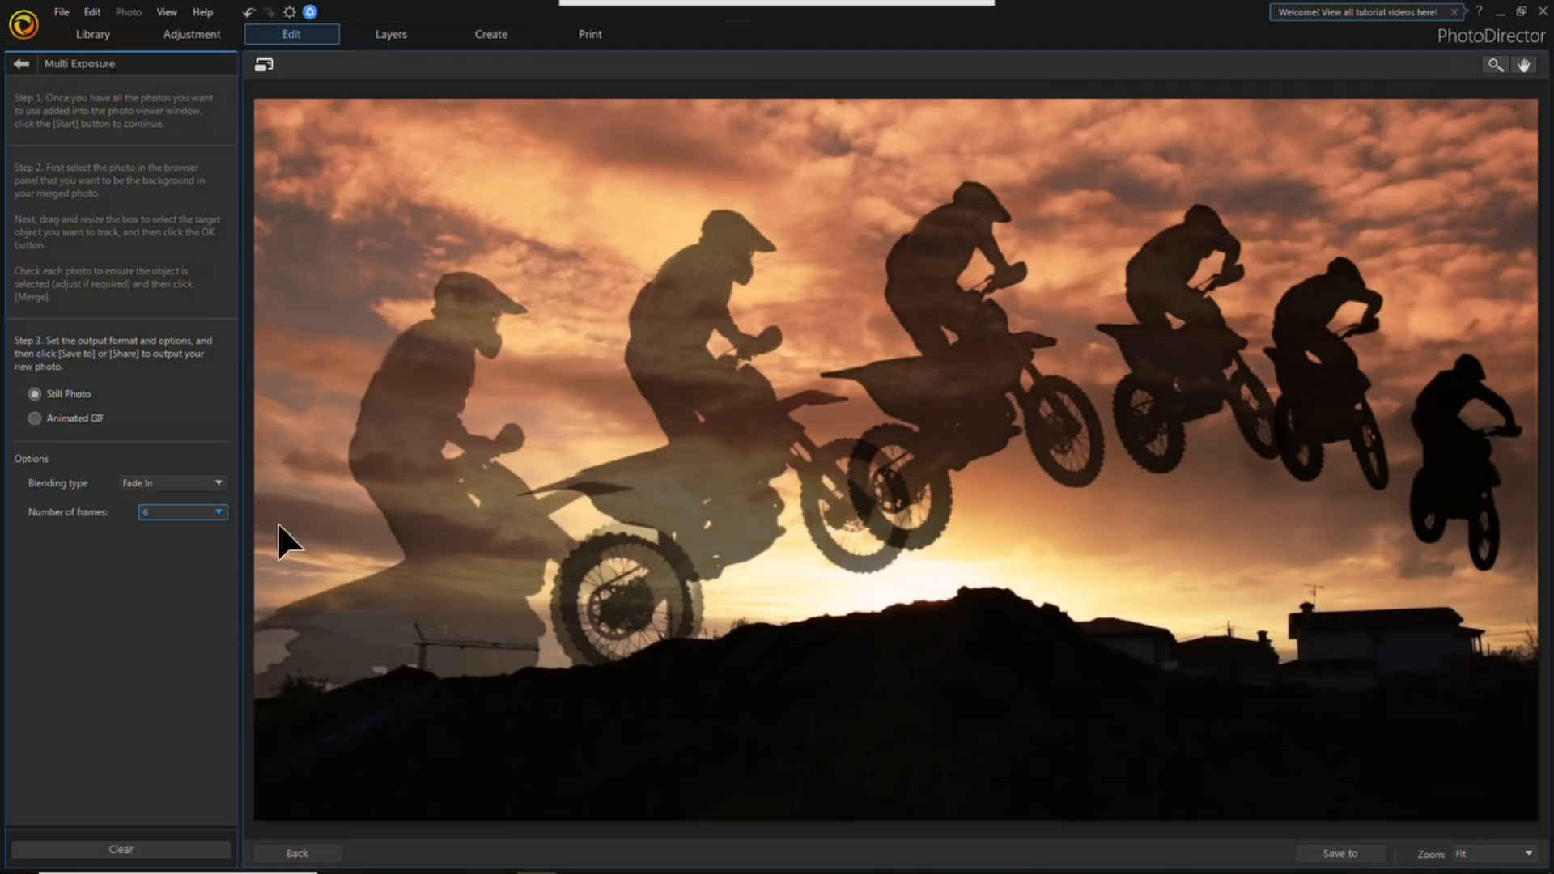
# Step: Switch to PowerPoint, present the multi-exposure example slides 4 and 5, and return to PhotoDirector
pyautogui.moveTo(331, 871)
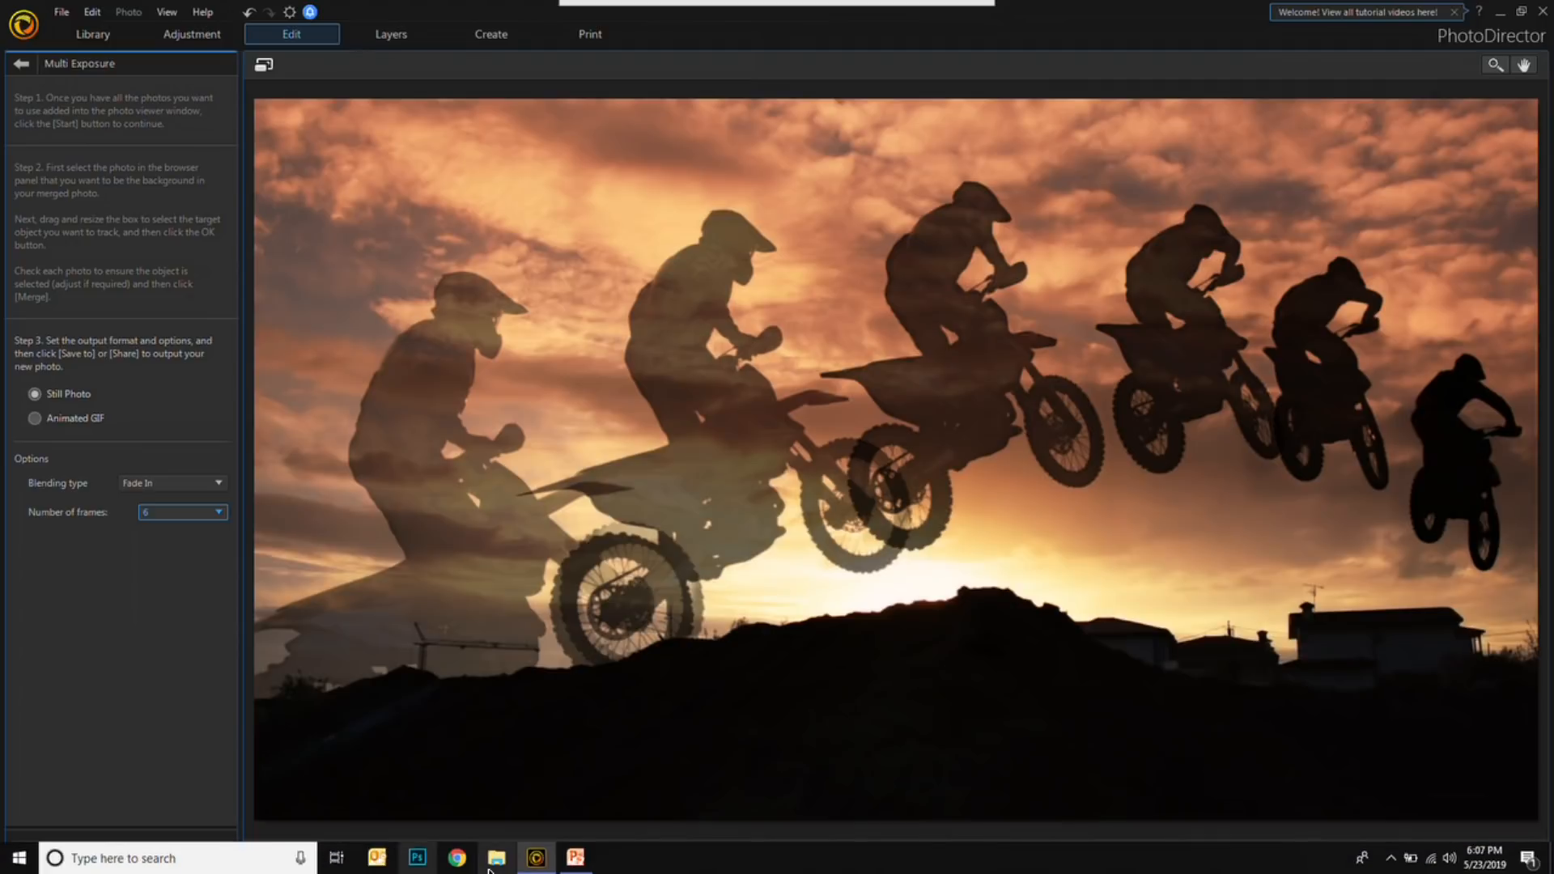
pyautogui.click(573, 859)
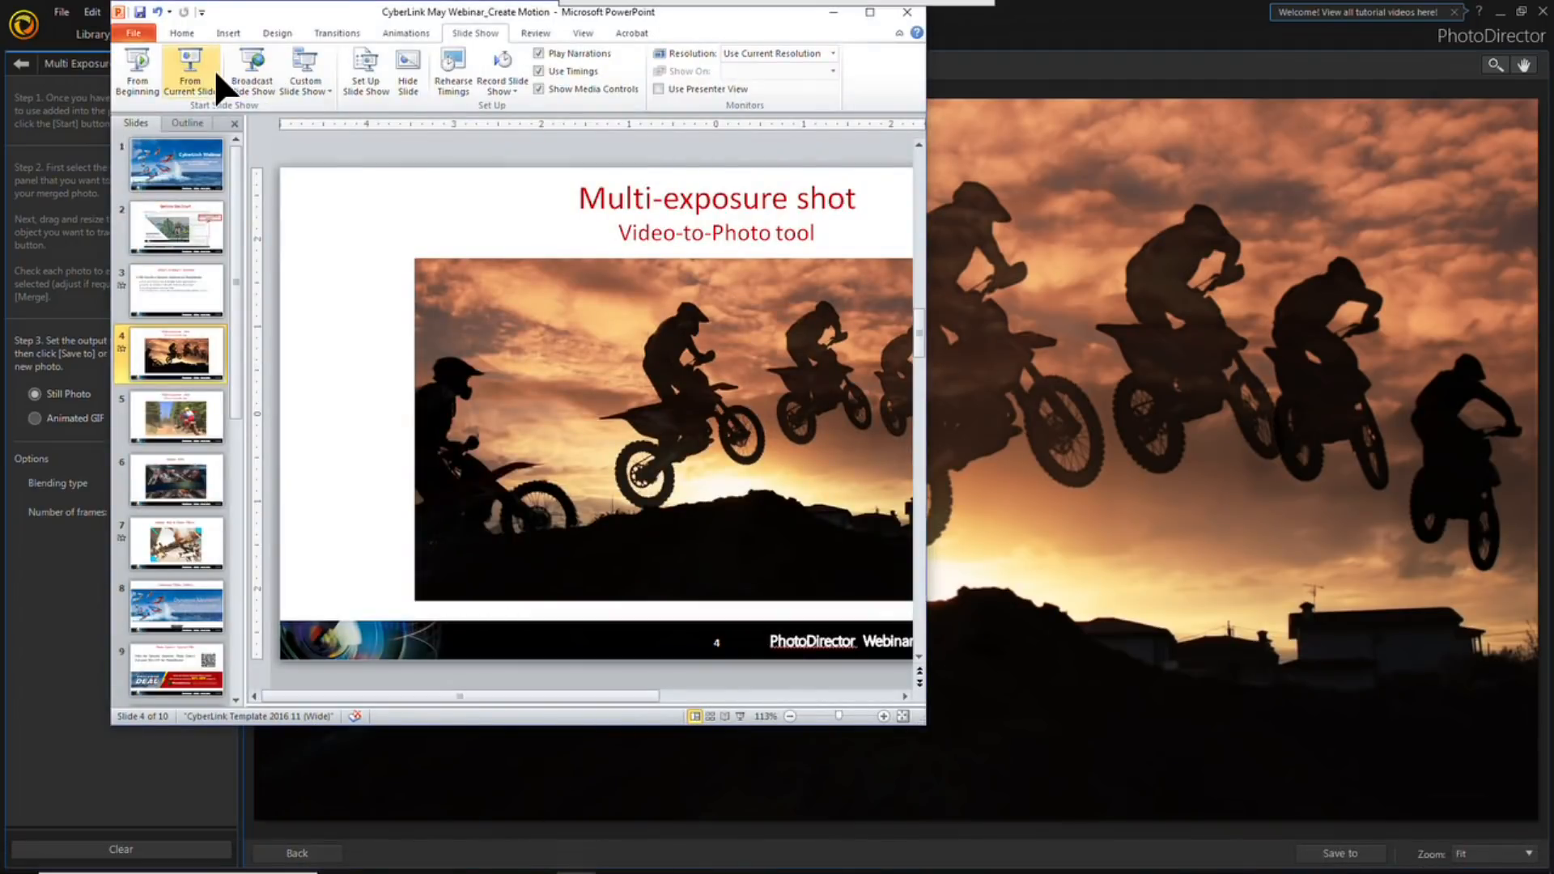
pyautogui.click(191, 70)
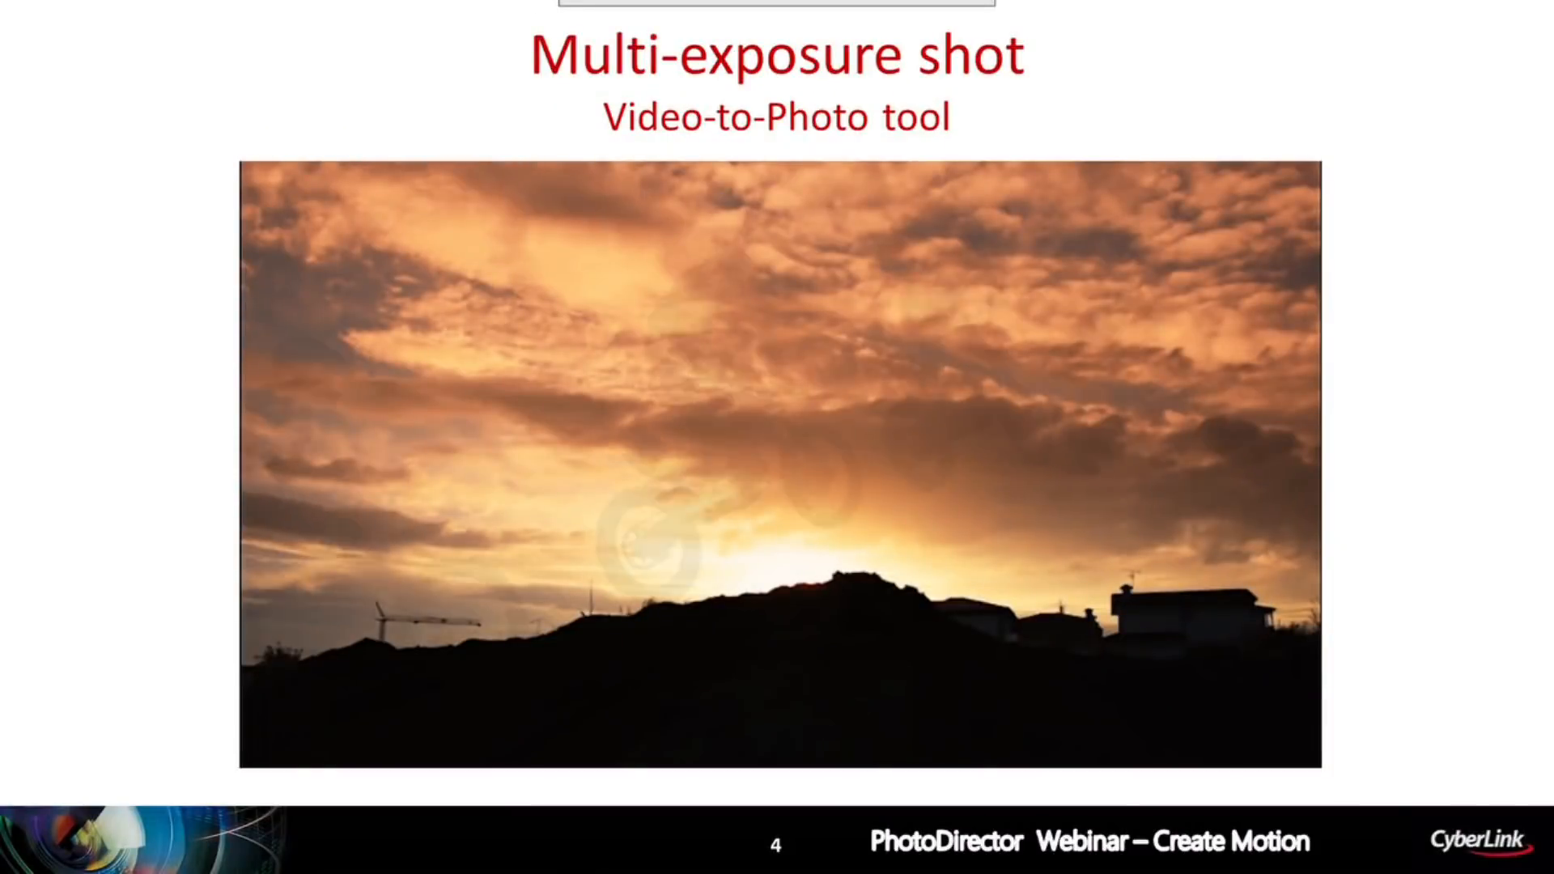
pyautogui.press('Right')
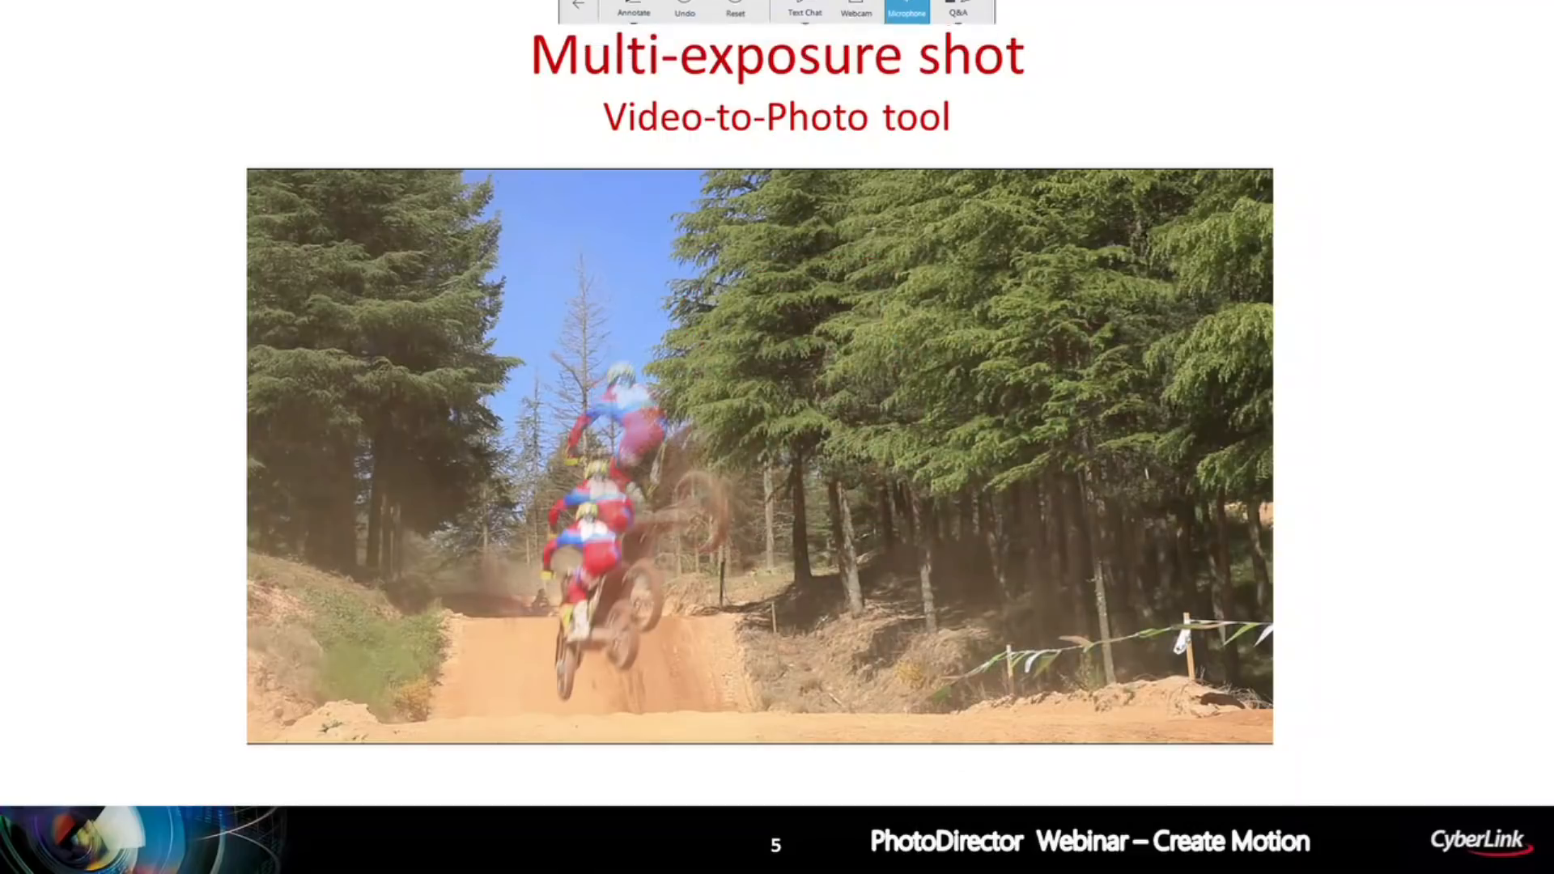
pyautogui.press('Escape')
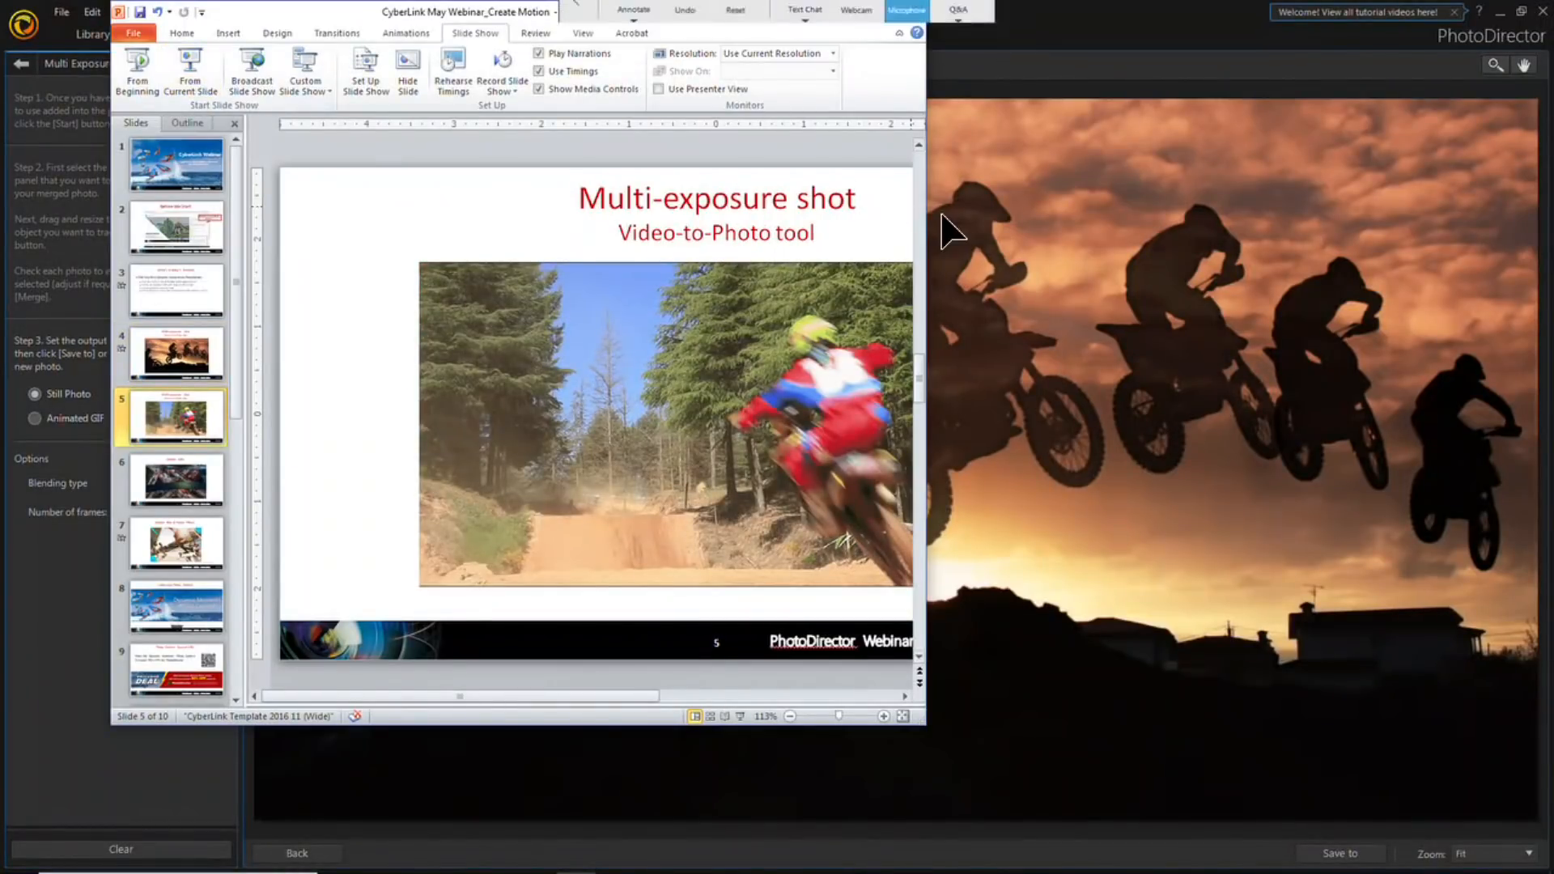
pyautogui.click(1077, 93)
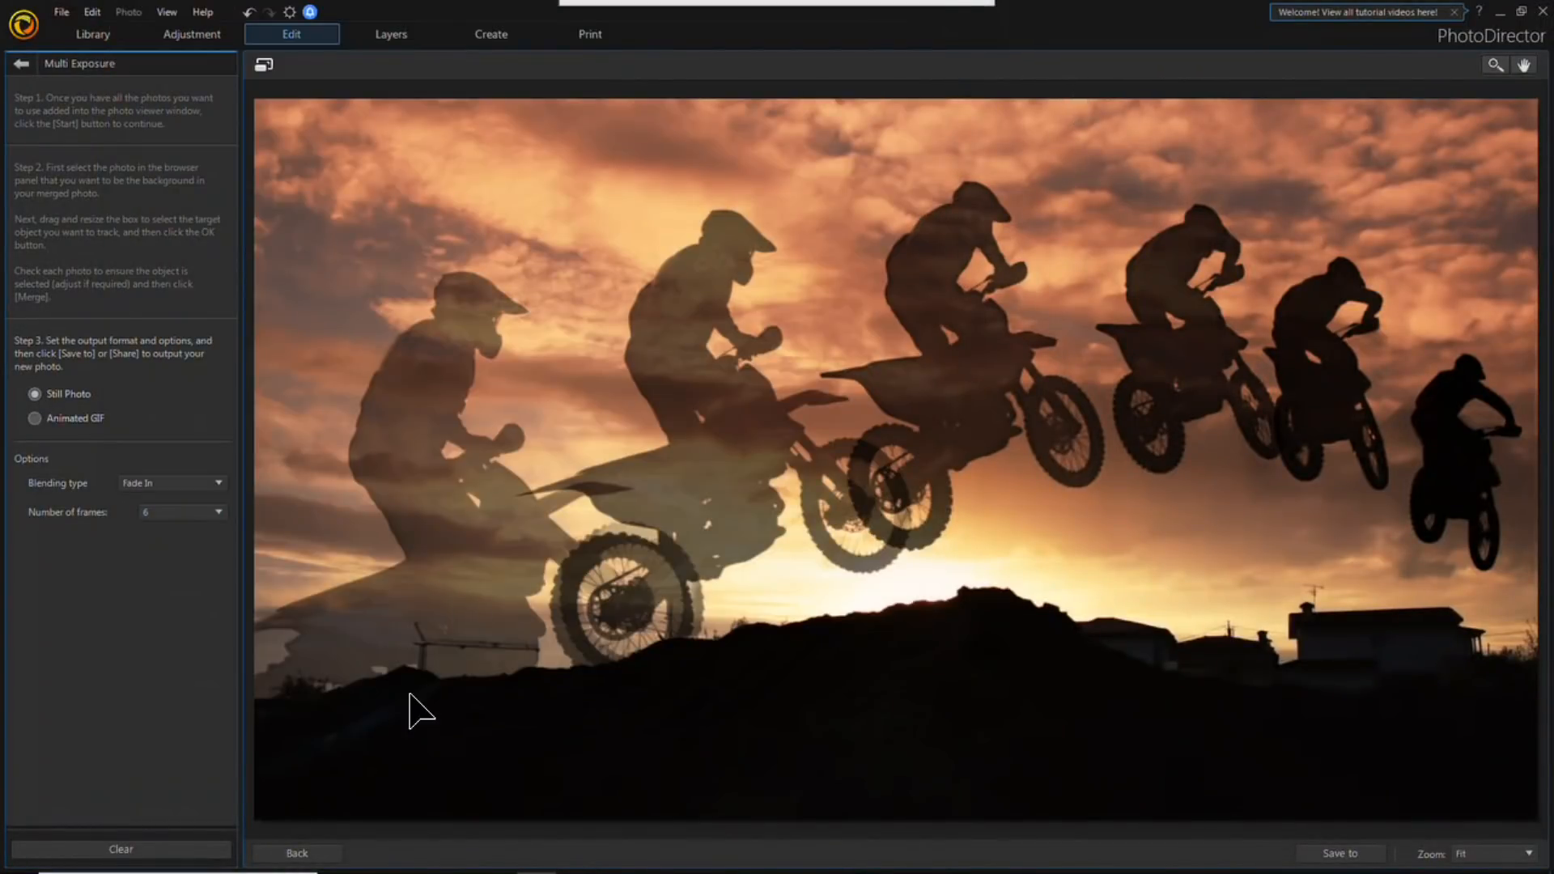
# Step: Clear the finished multi-exposure composition and return to the photo library
pyautogui.click(191, 849)
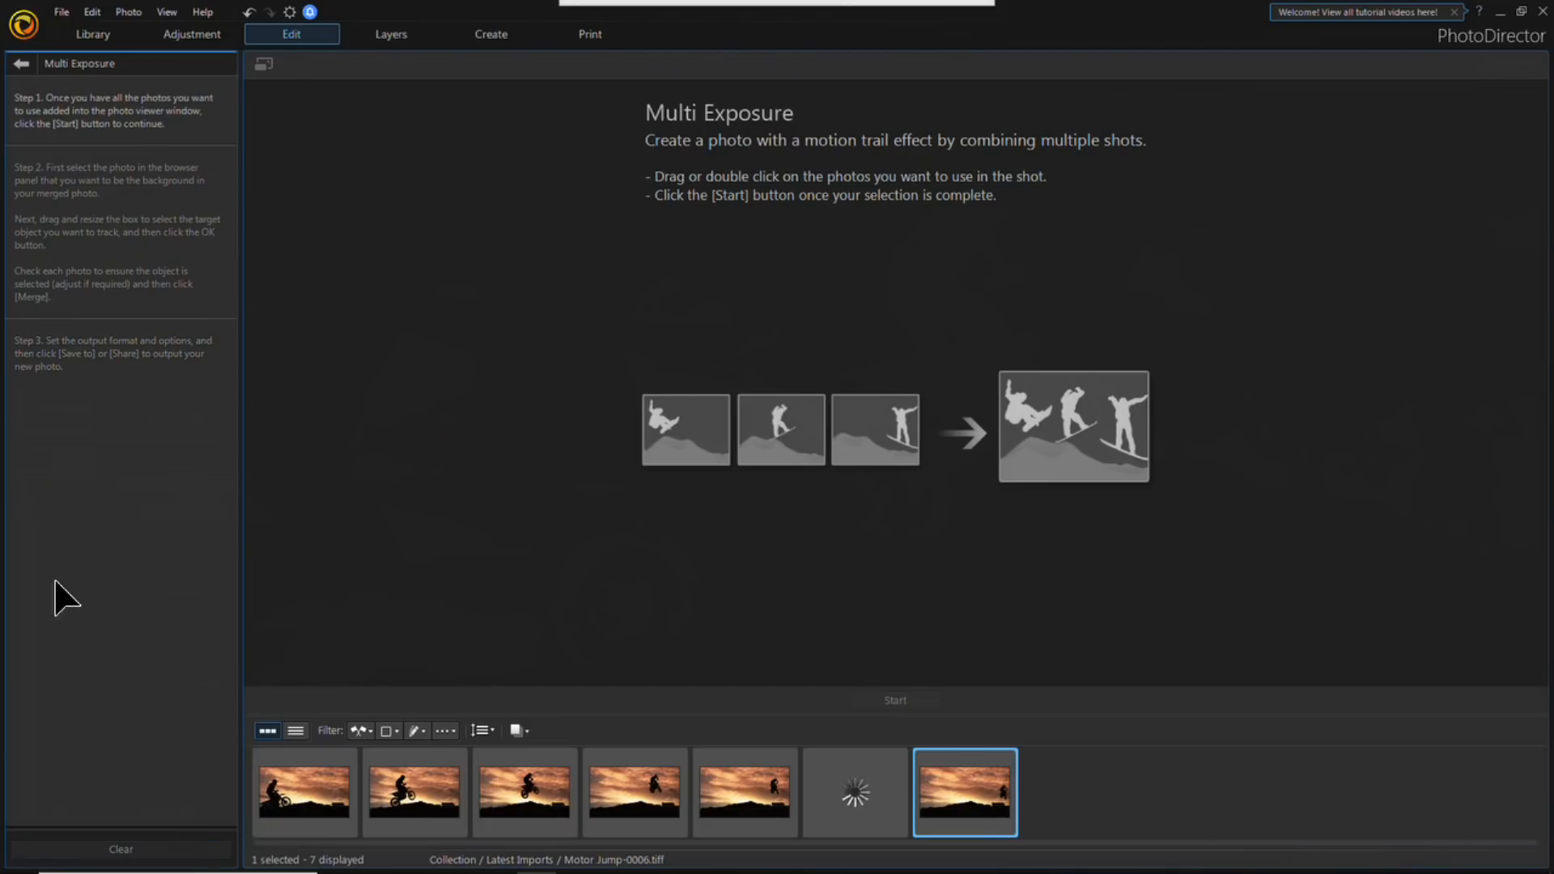
pyautogui.click(21, 64)
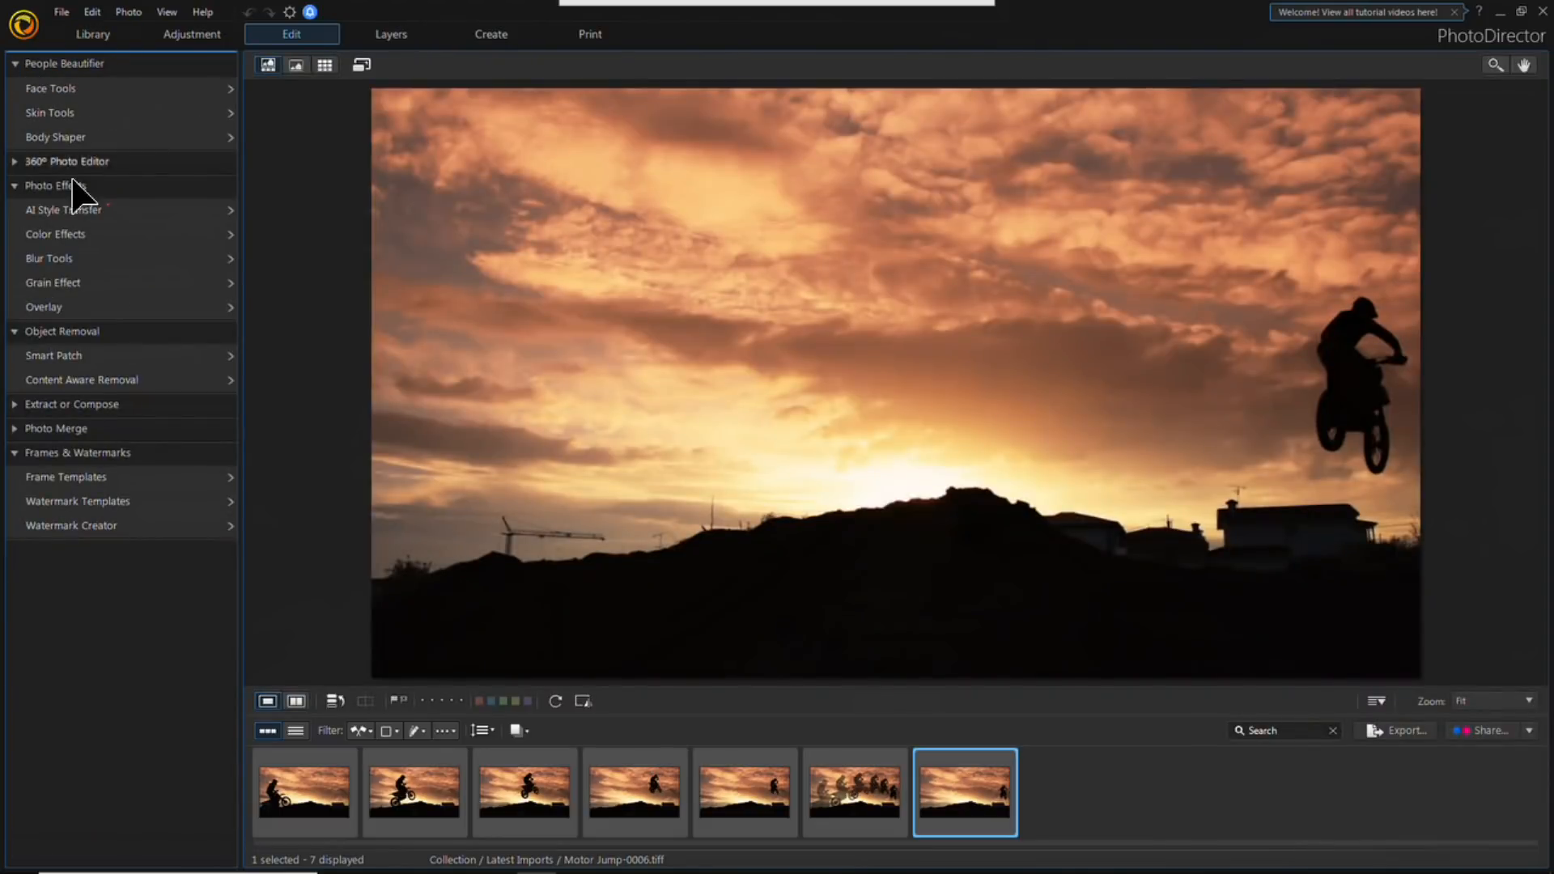
pyautogui.click(101, 39)
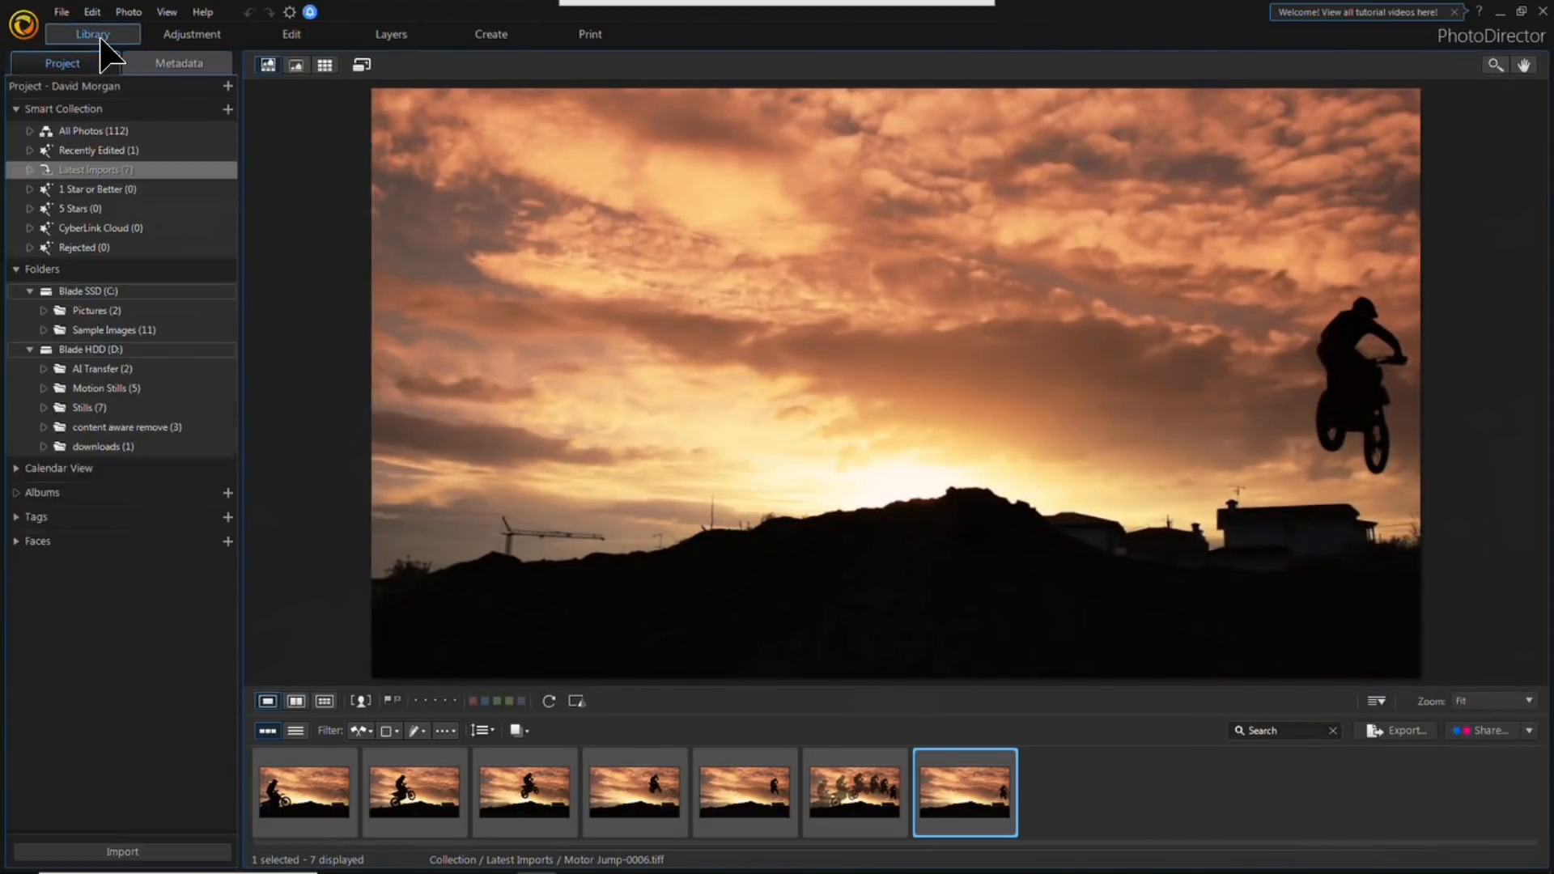
# Step: Import the Motor bike clip from Demo Materials with Video-to-Photo for composing a multi exposure photo
pyautogui.click(156, 854)
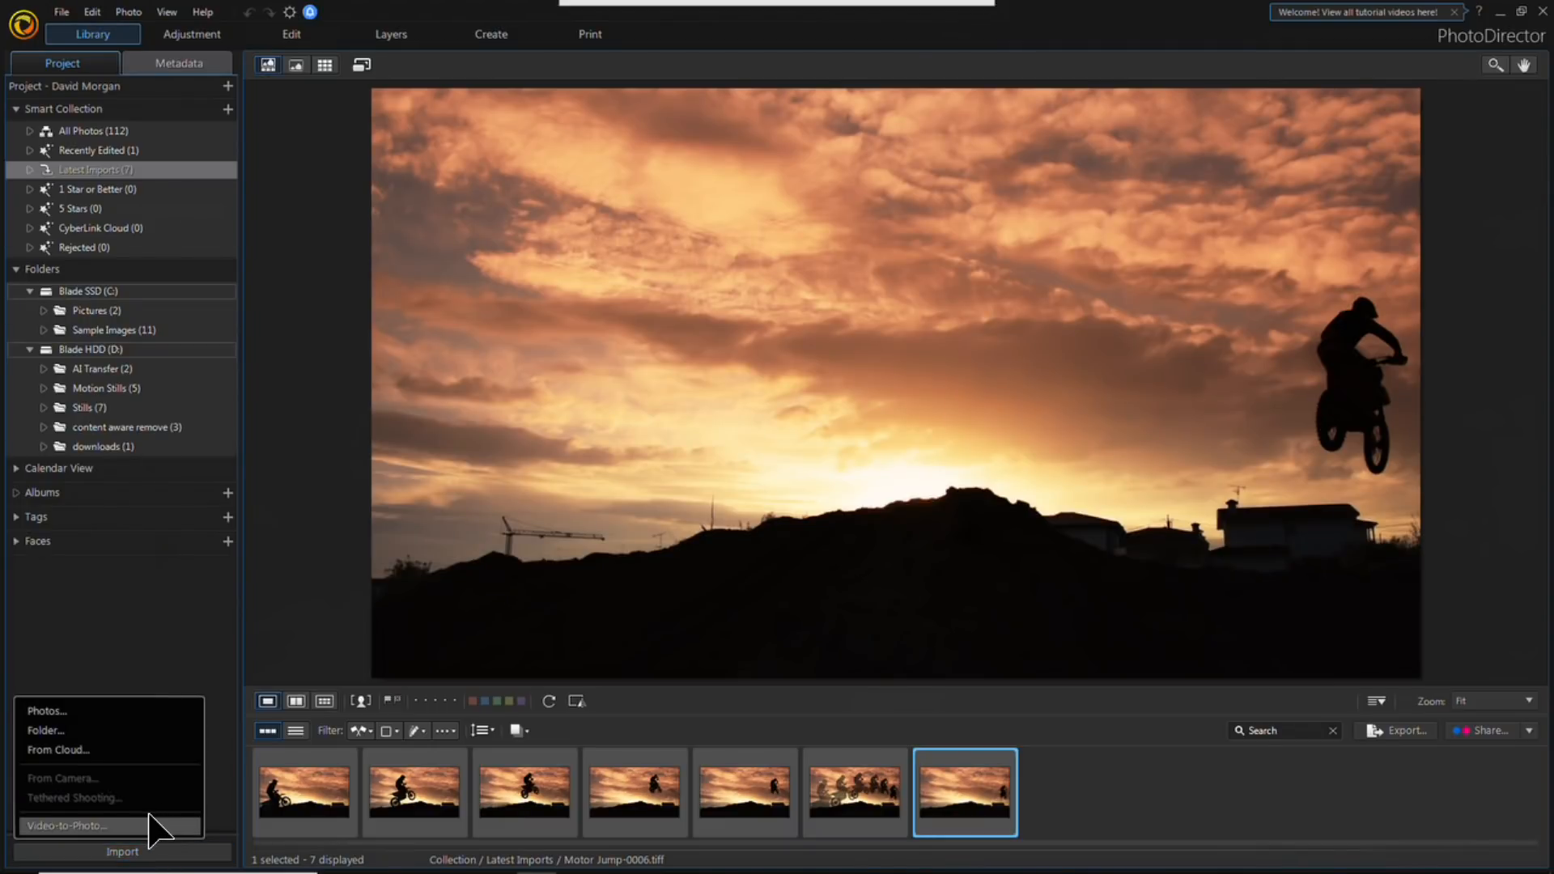
pyautogui.click(150, 818)
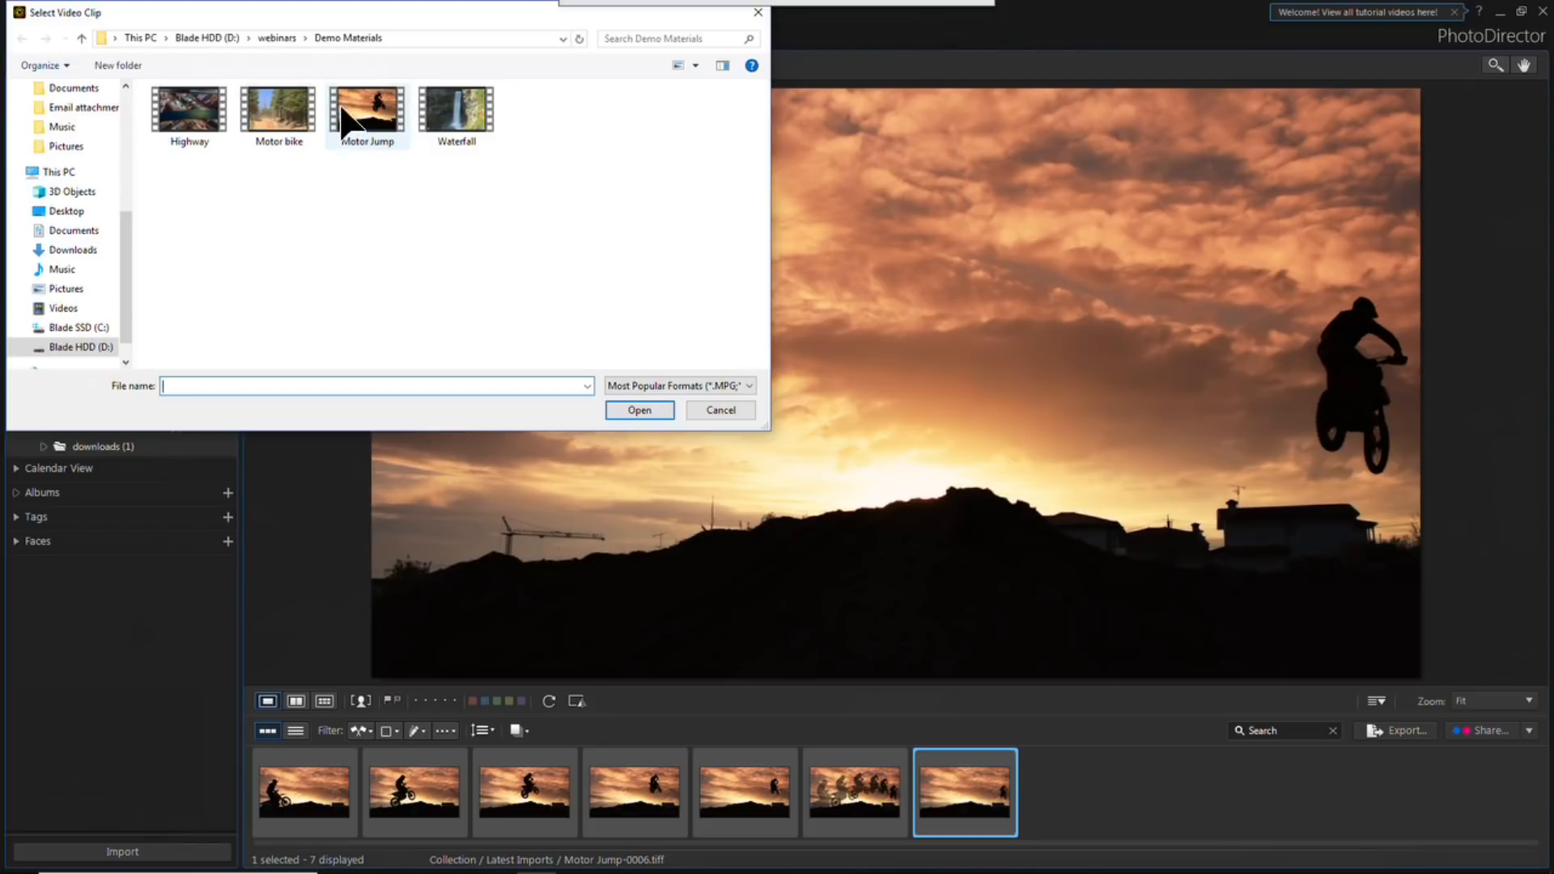
pyautogui.click(275, 107)
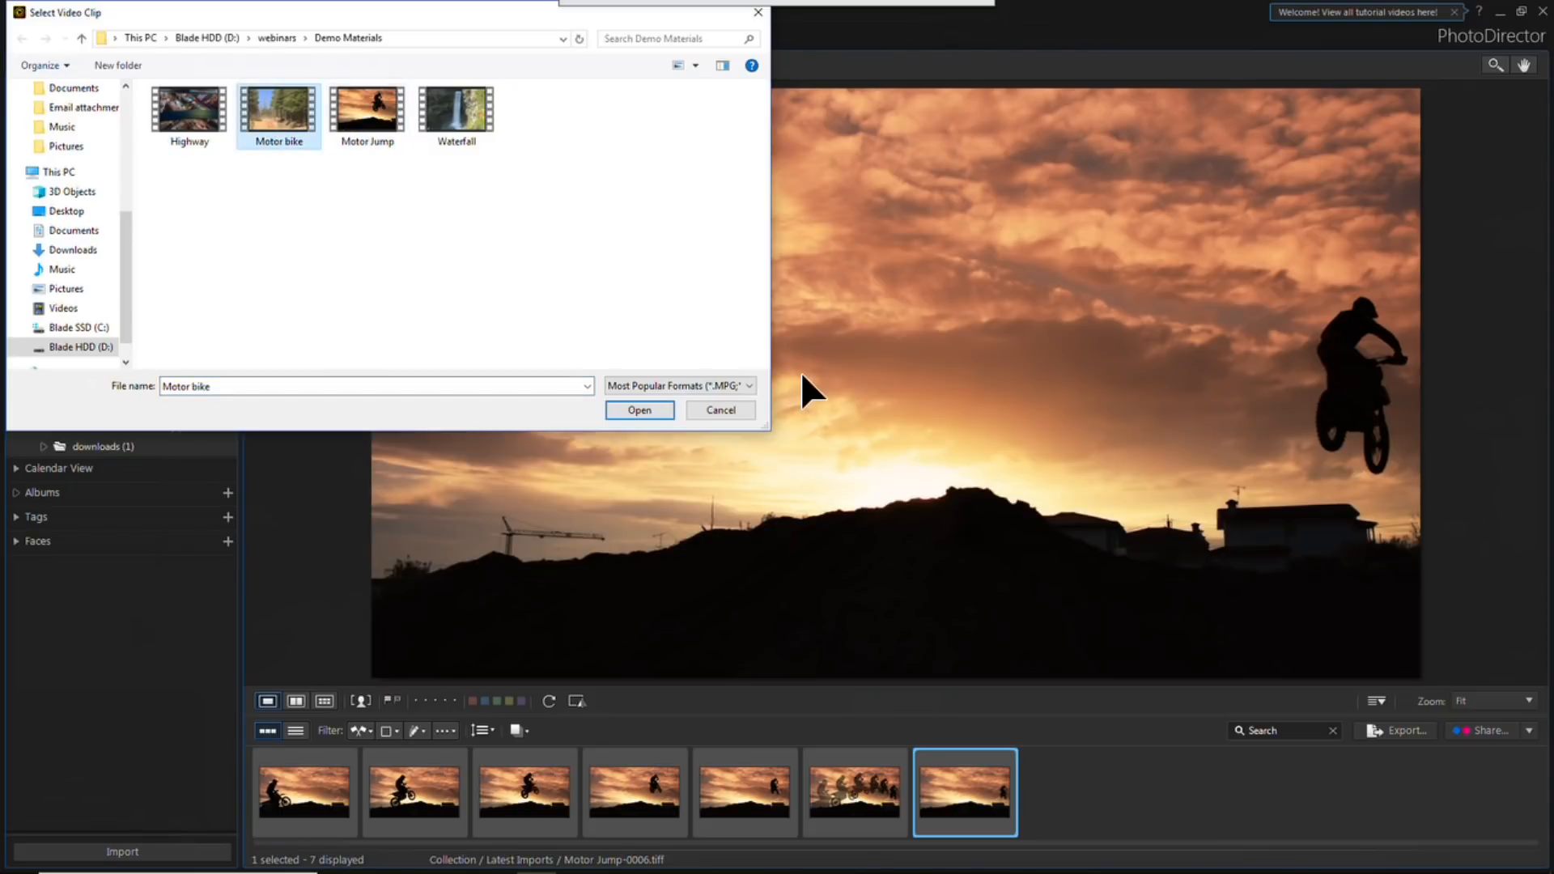
pyautogui.click(617, 407)
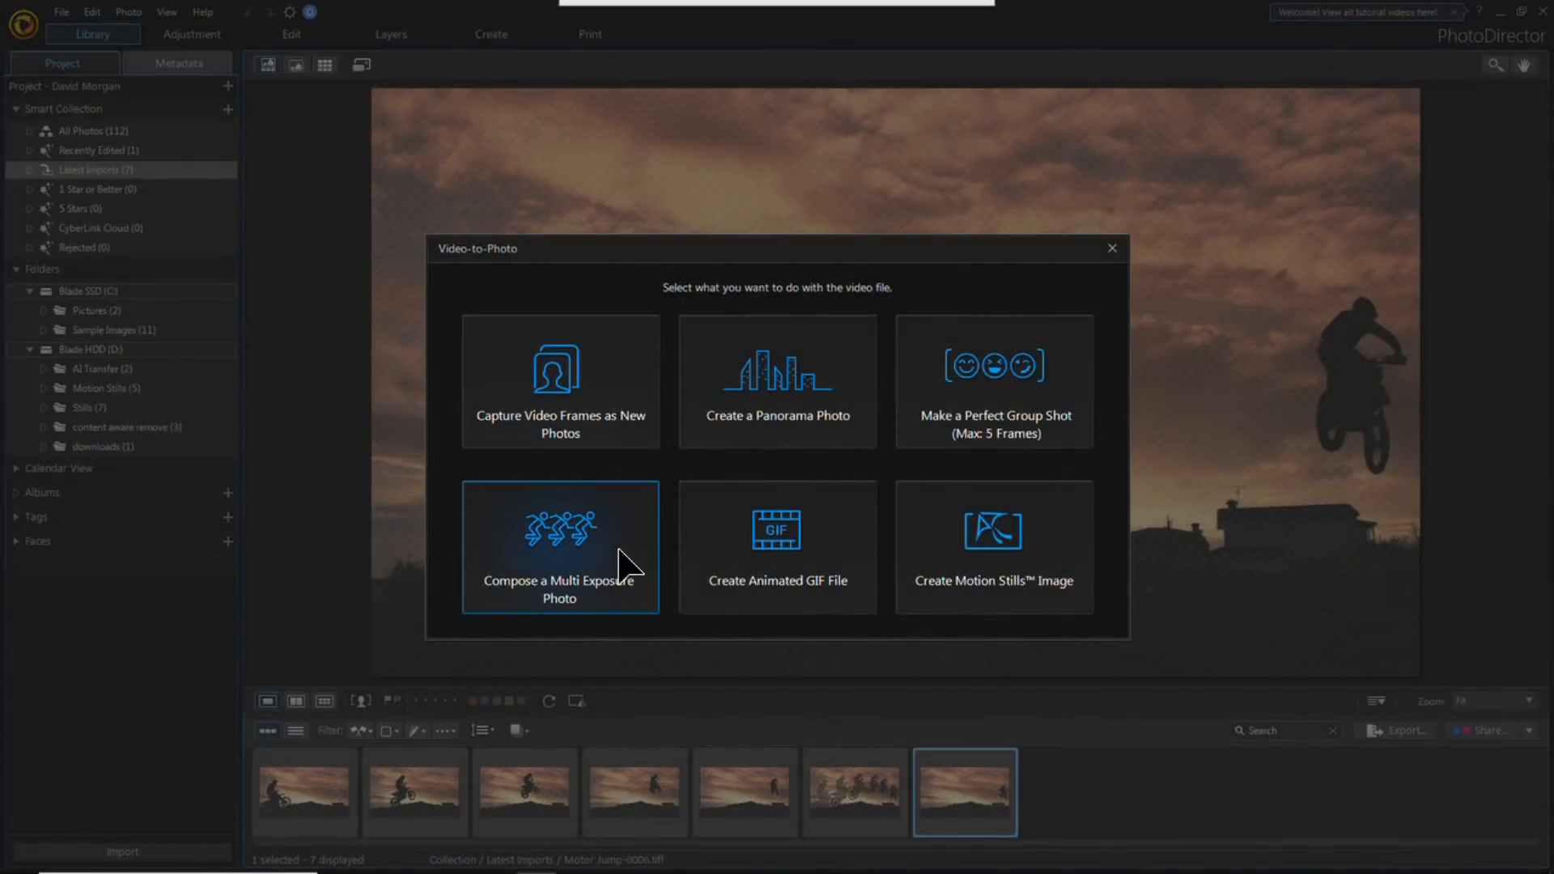
pyautogui.click(620, 552)
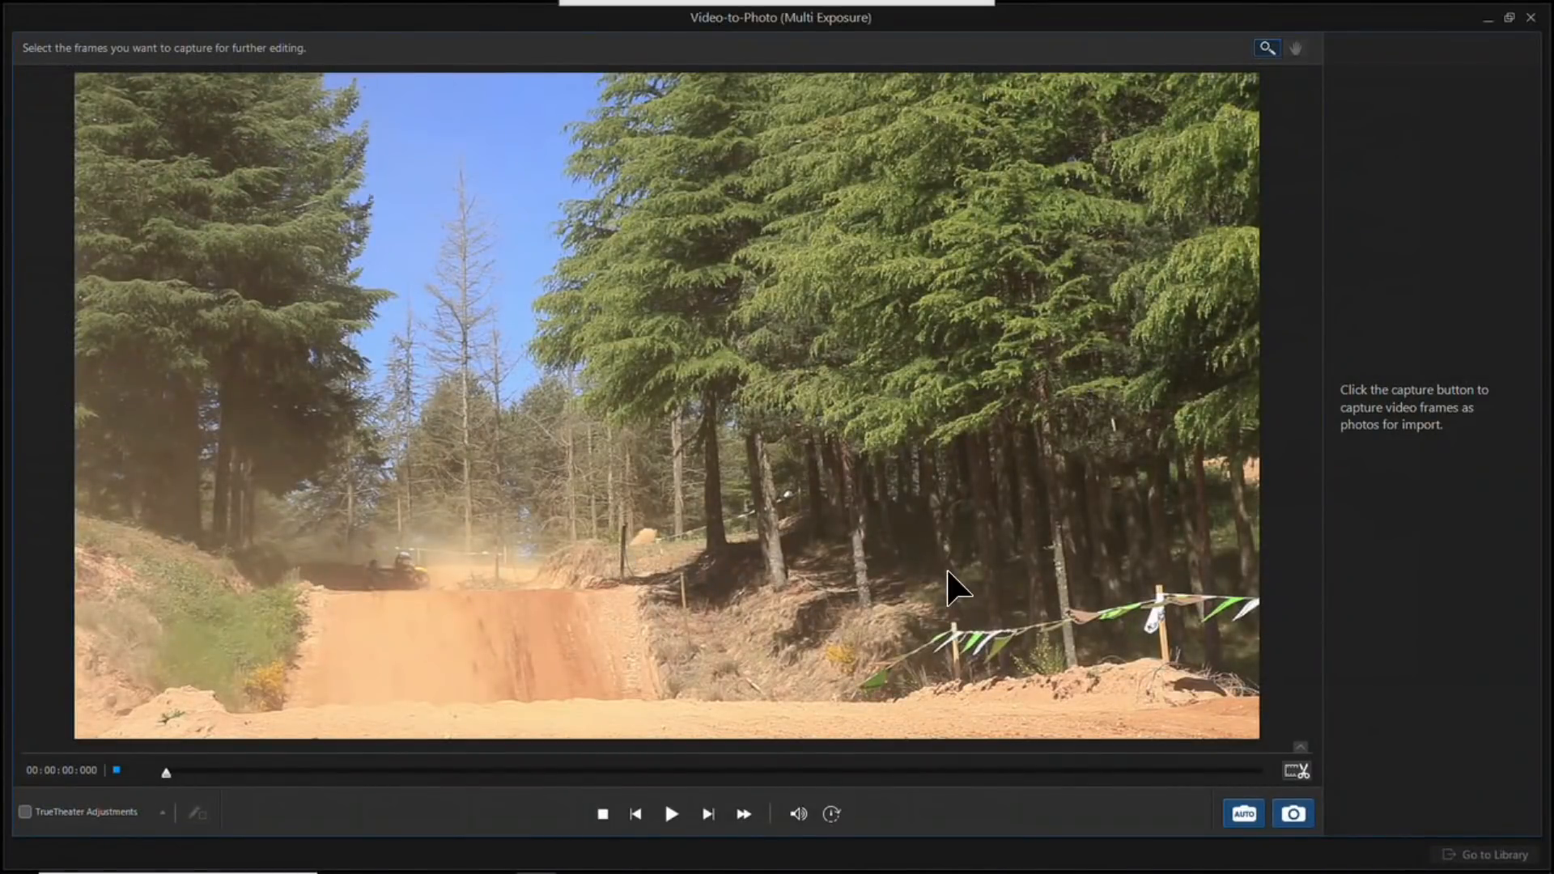
# Step: Trim the end of the Motor bike clip to a mark out position of 00:00:02:003
pyautogui.click(1299, 768)
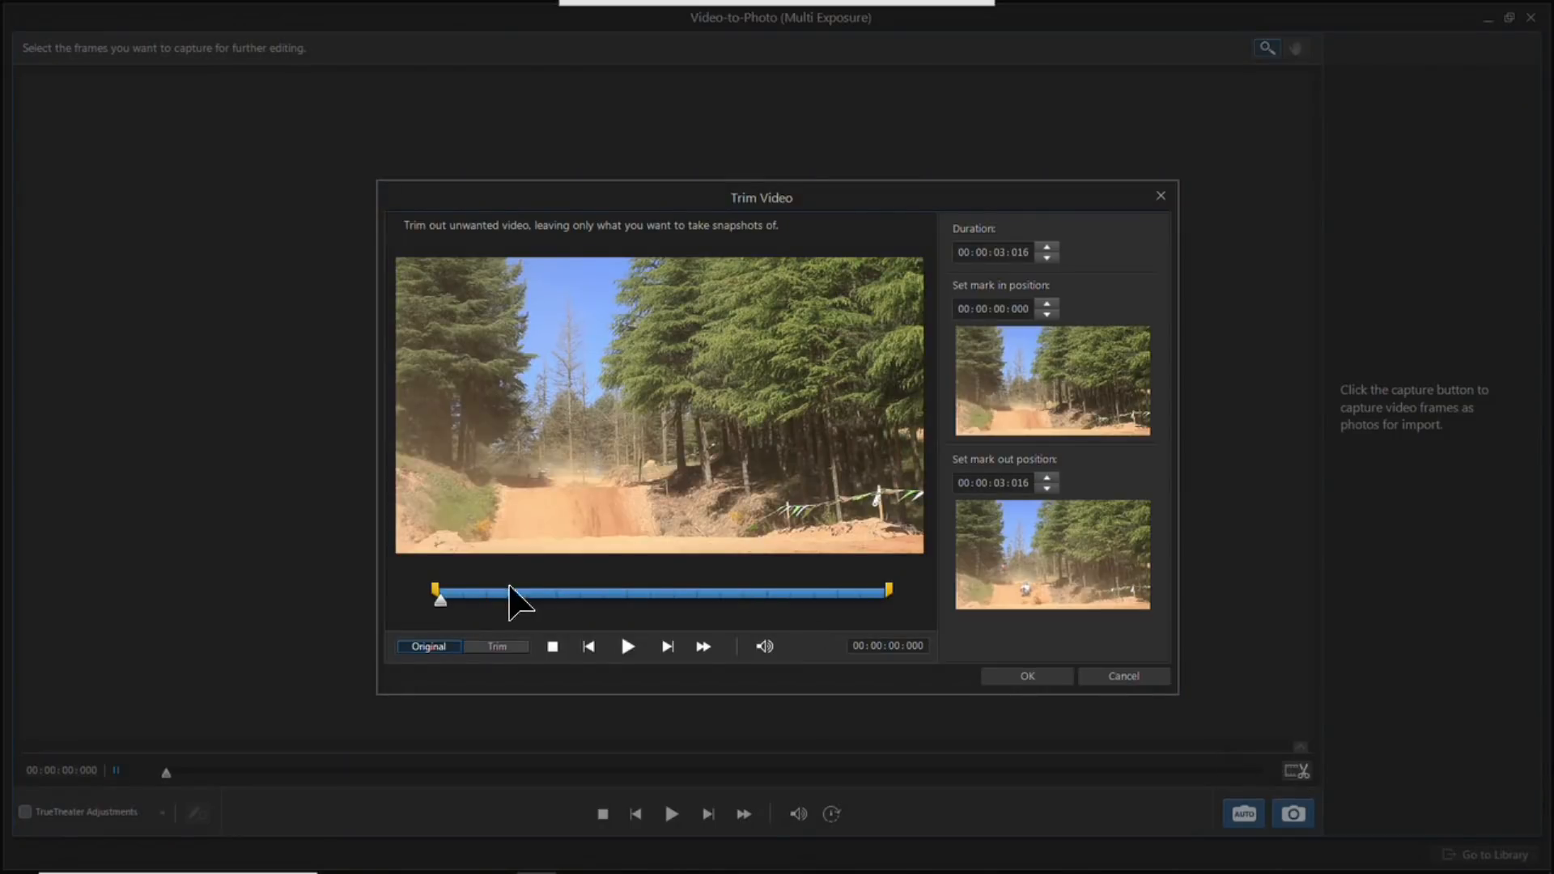
pyautogui.moveTo(445, 599); pyautogui.dragTo(694, 599)
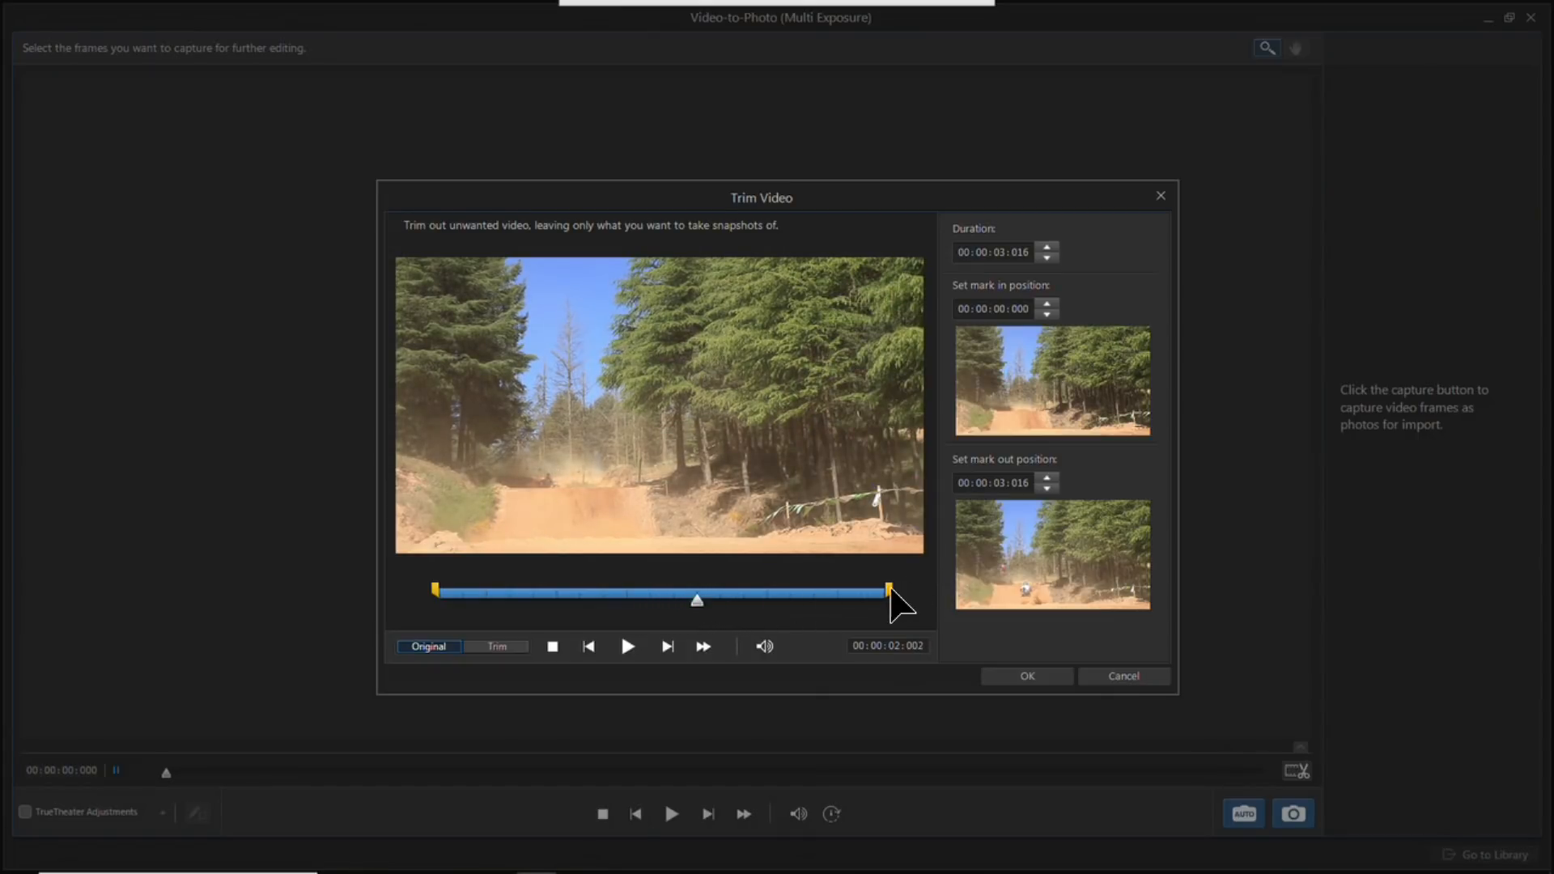
pyautogui.moveTo(890, 589); pyautogui.dragTo(702, 590)
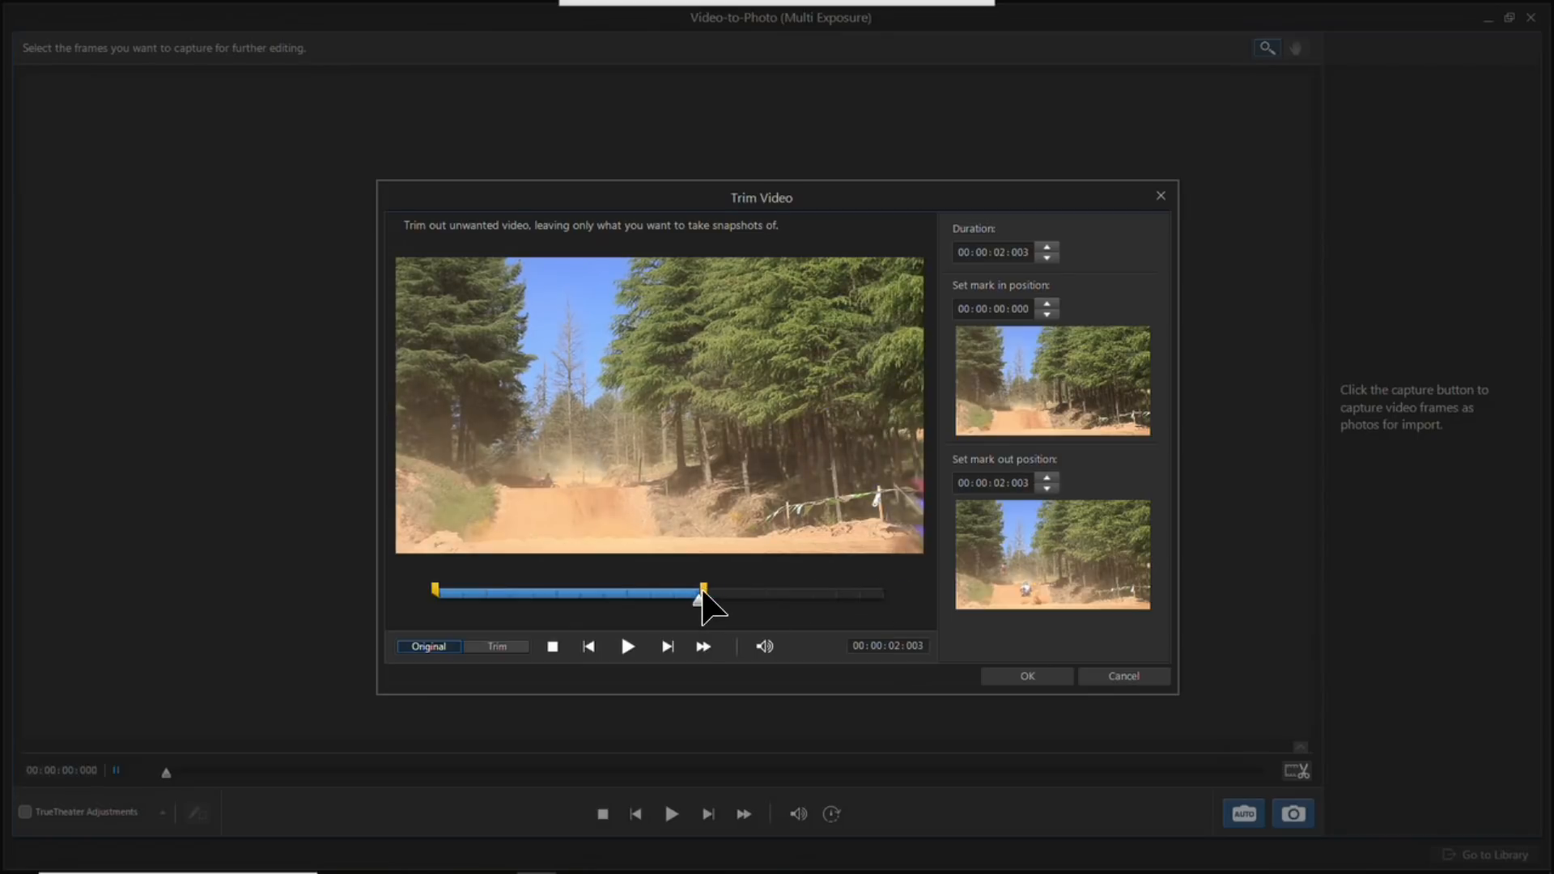
pyautogui.click(494, 646)
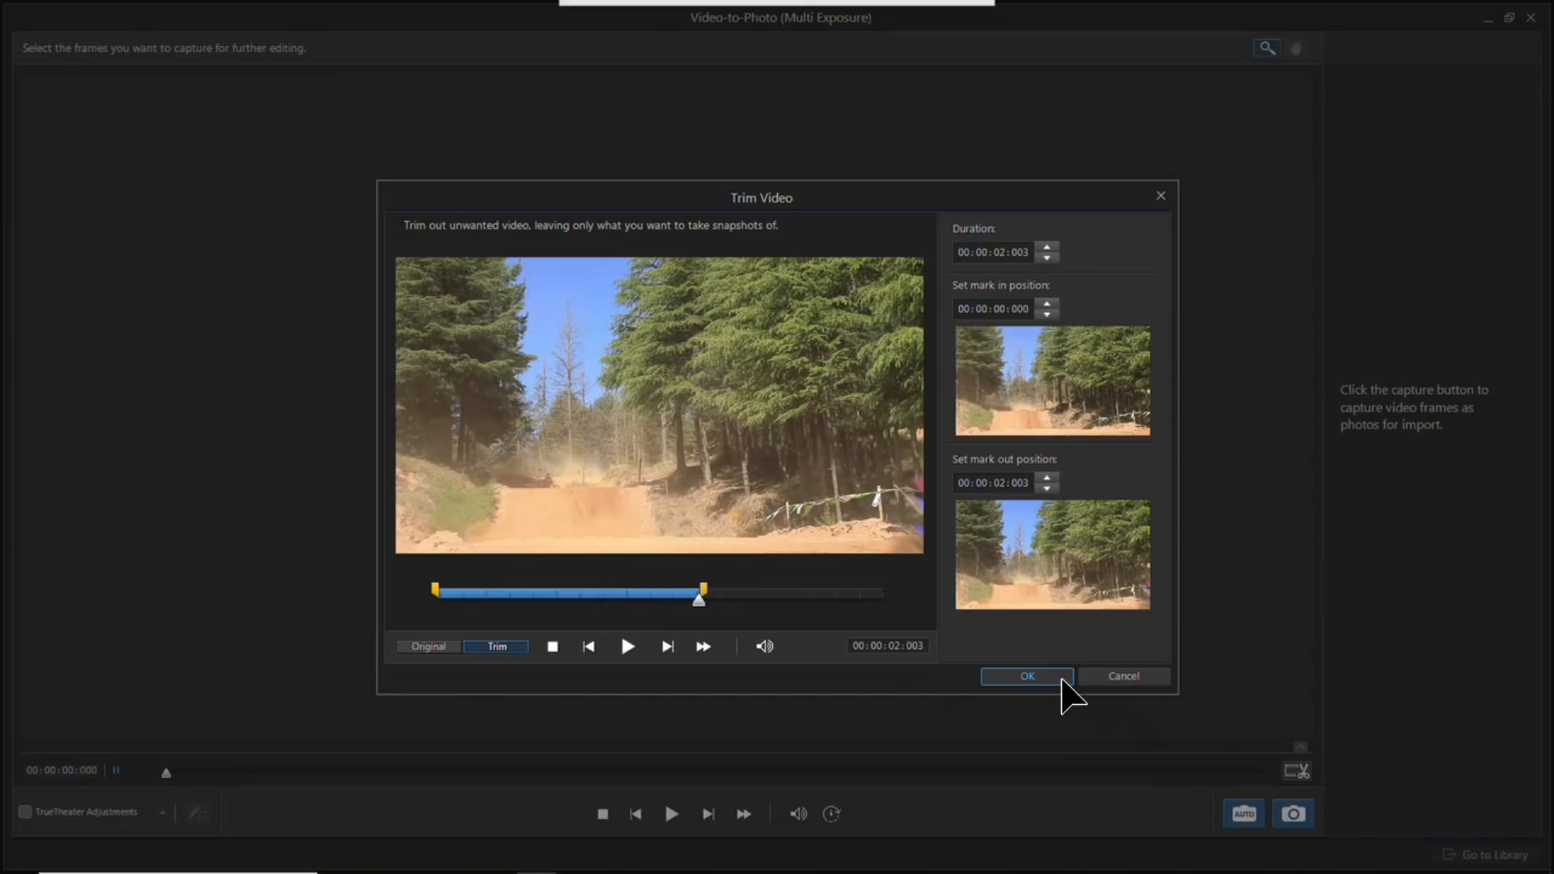
pyautogui.click(1062, 678)
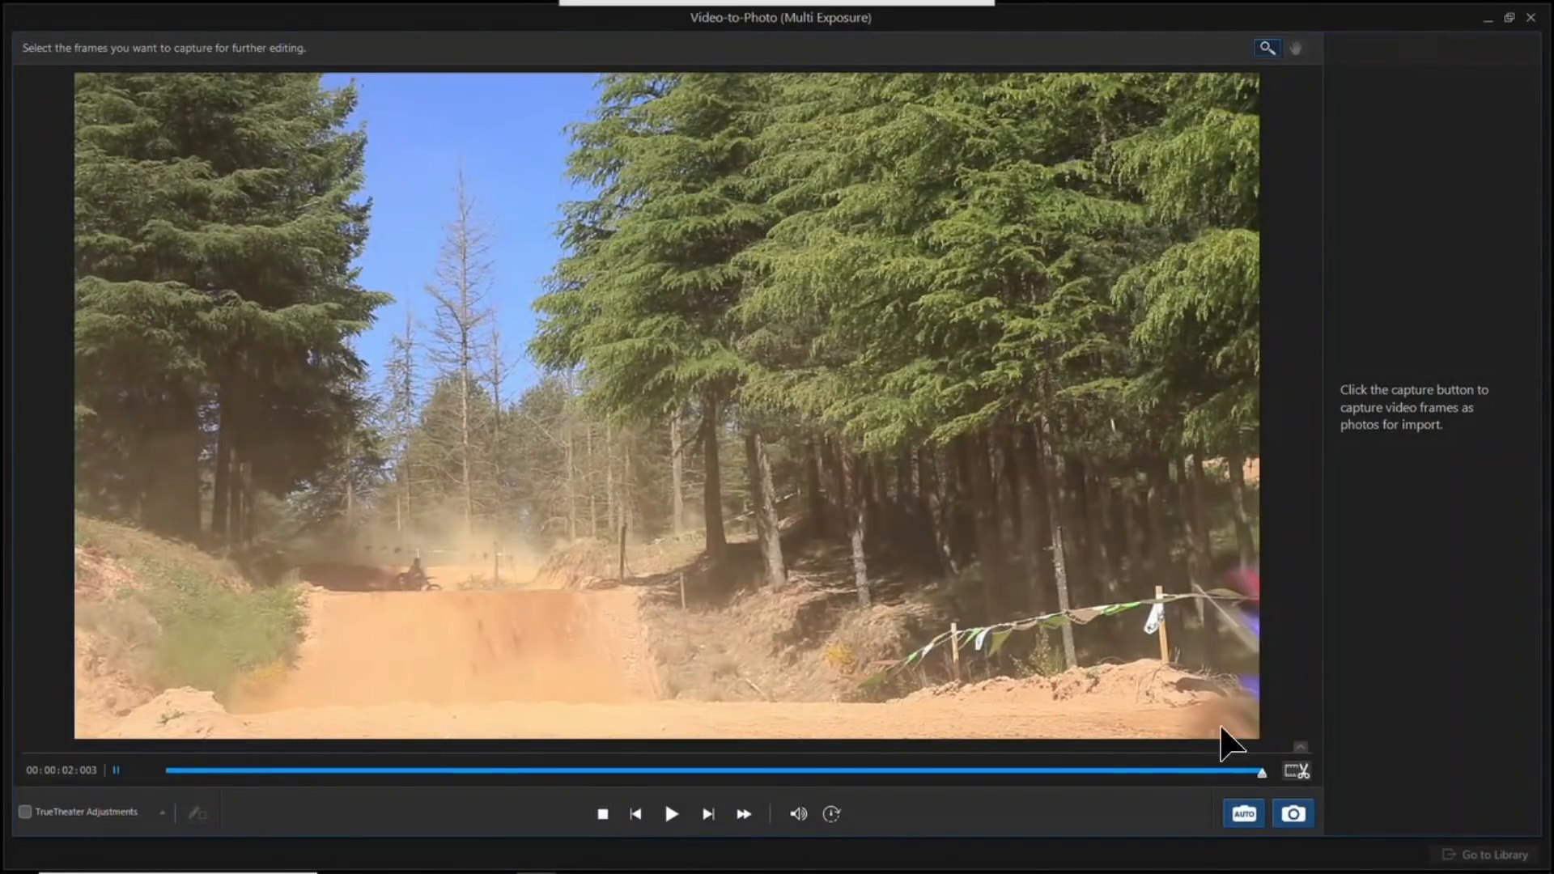
# Step: Enable TrueTheater Adjustments and capture the rider's frame at 00:00:00:005 near the clip's start
pyautogui.moveTo(1262, 773); pyautogui.dragTo(104, 764)
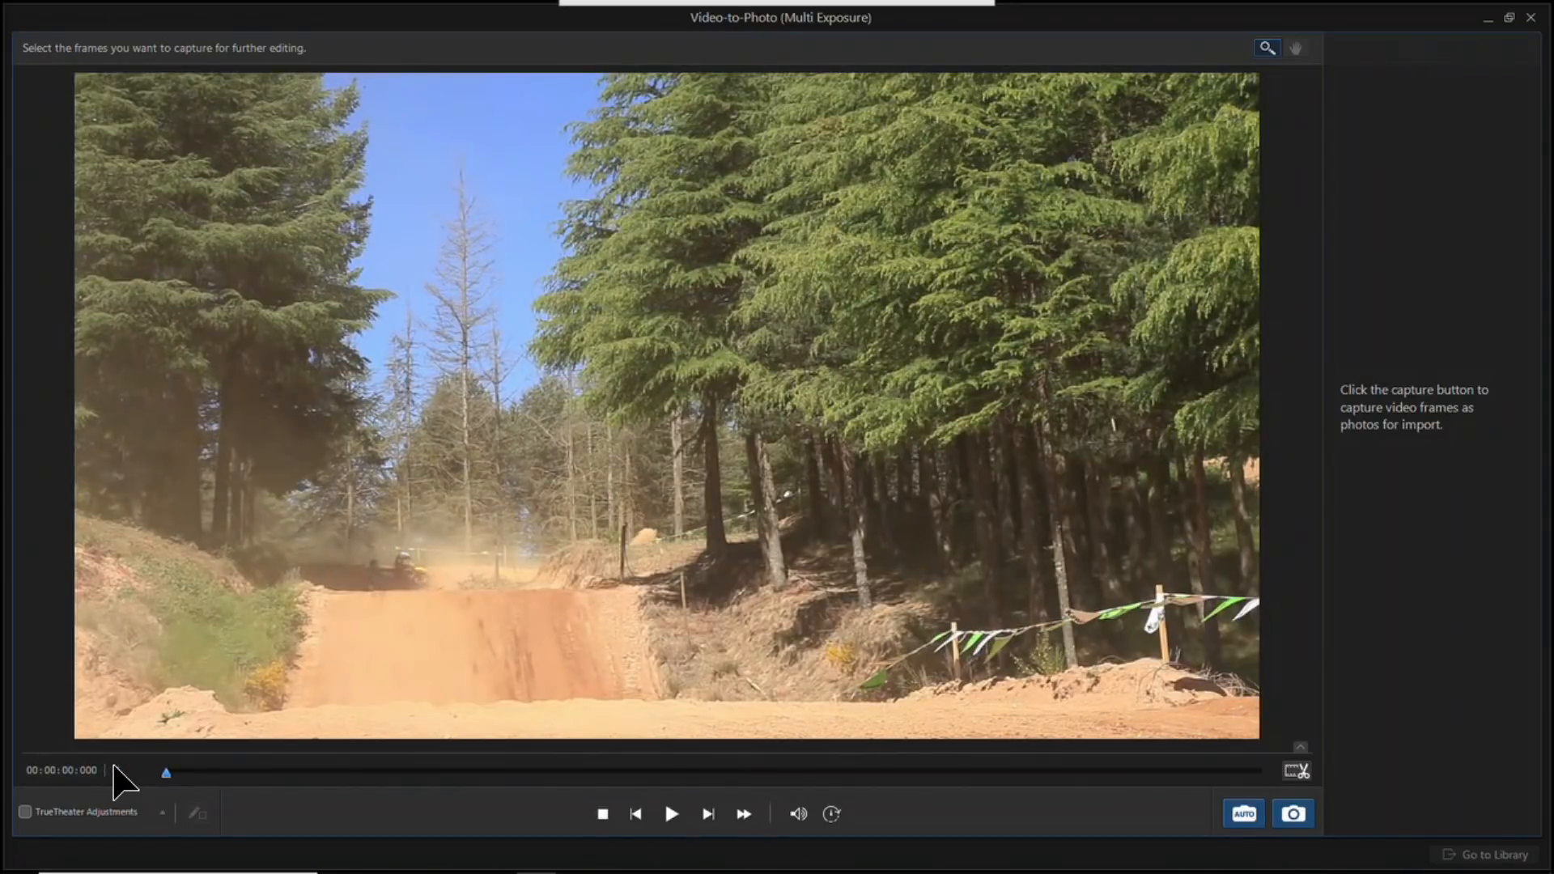
pyautogui.click(25, 812)
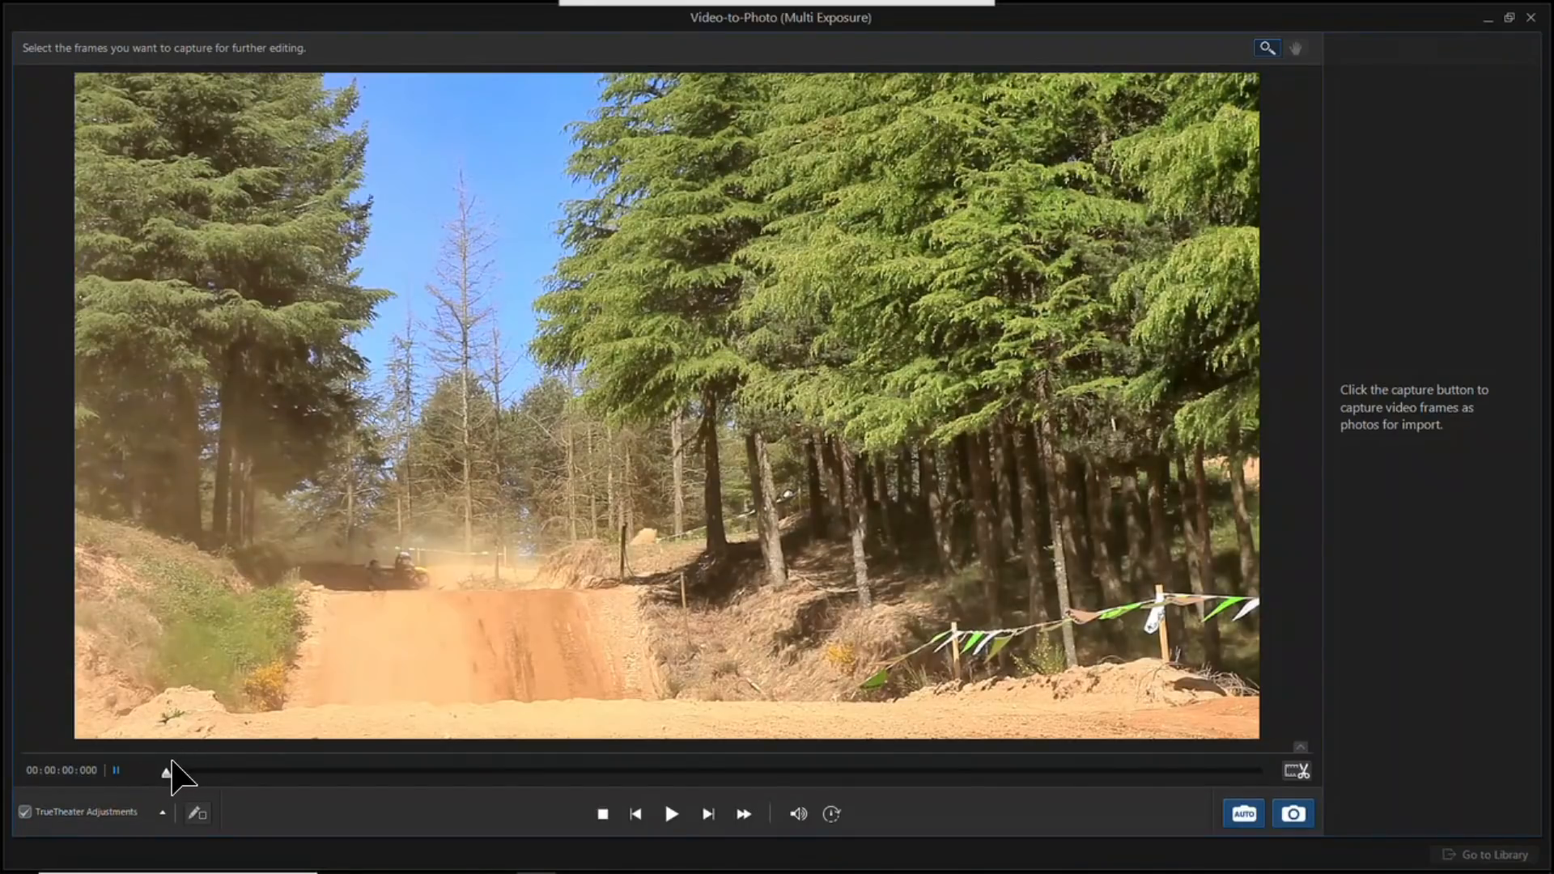
pyautogui.moveTo(167, 771); pyautogui.dragTo(276, 773)
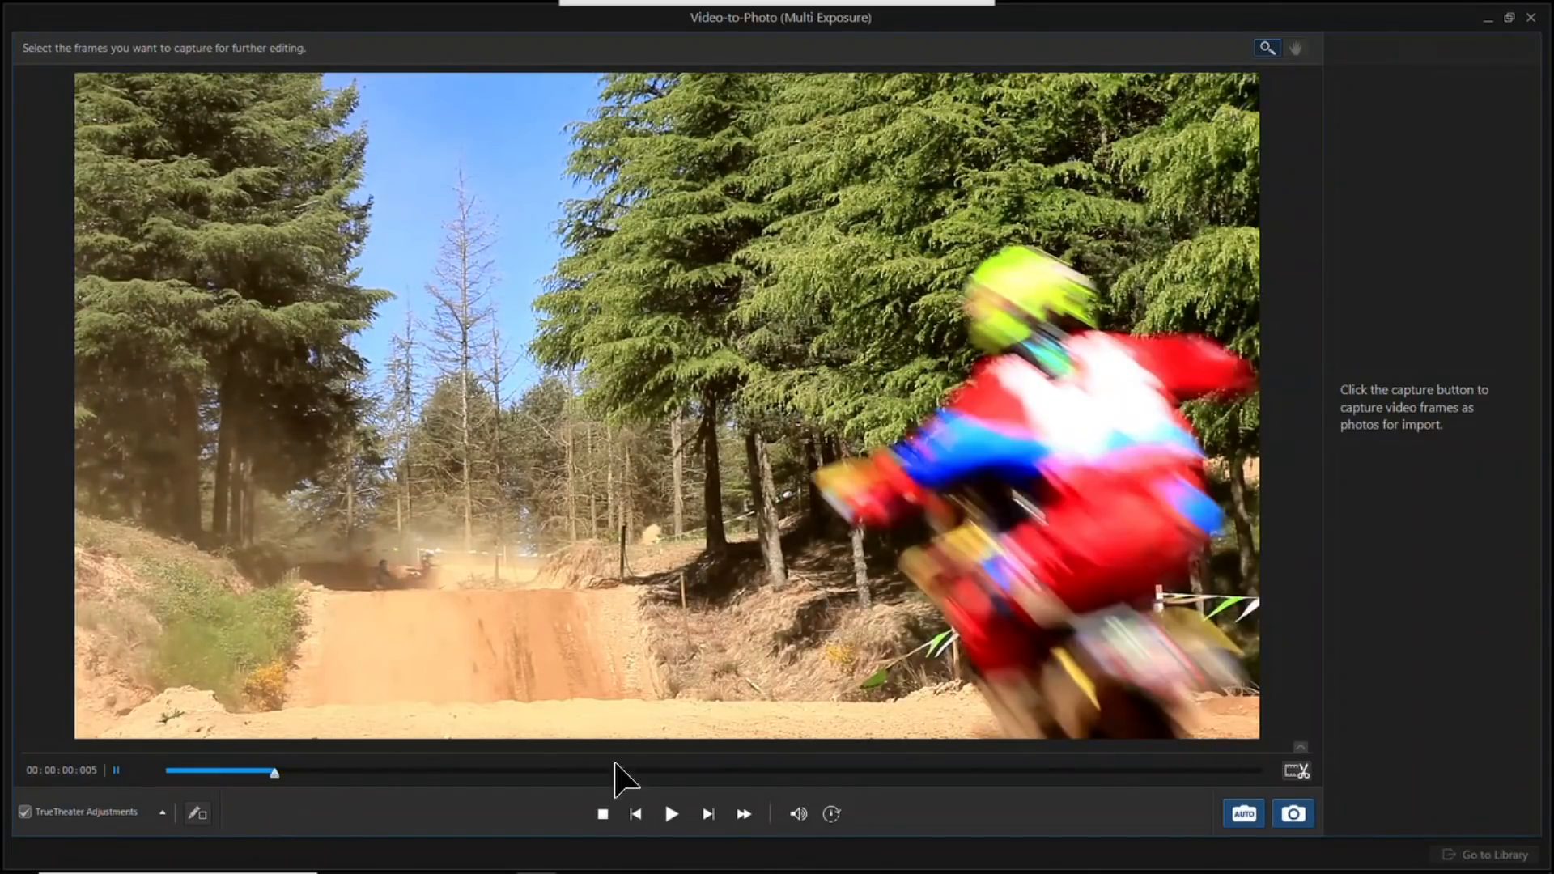
pyautogui.click(1293, 814)
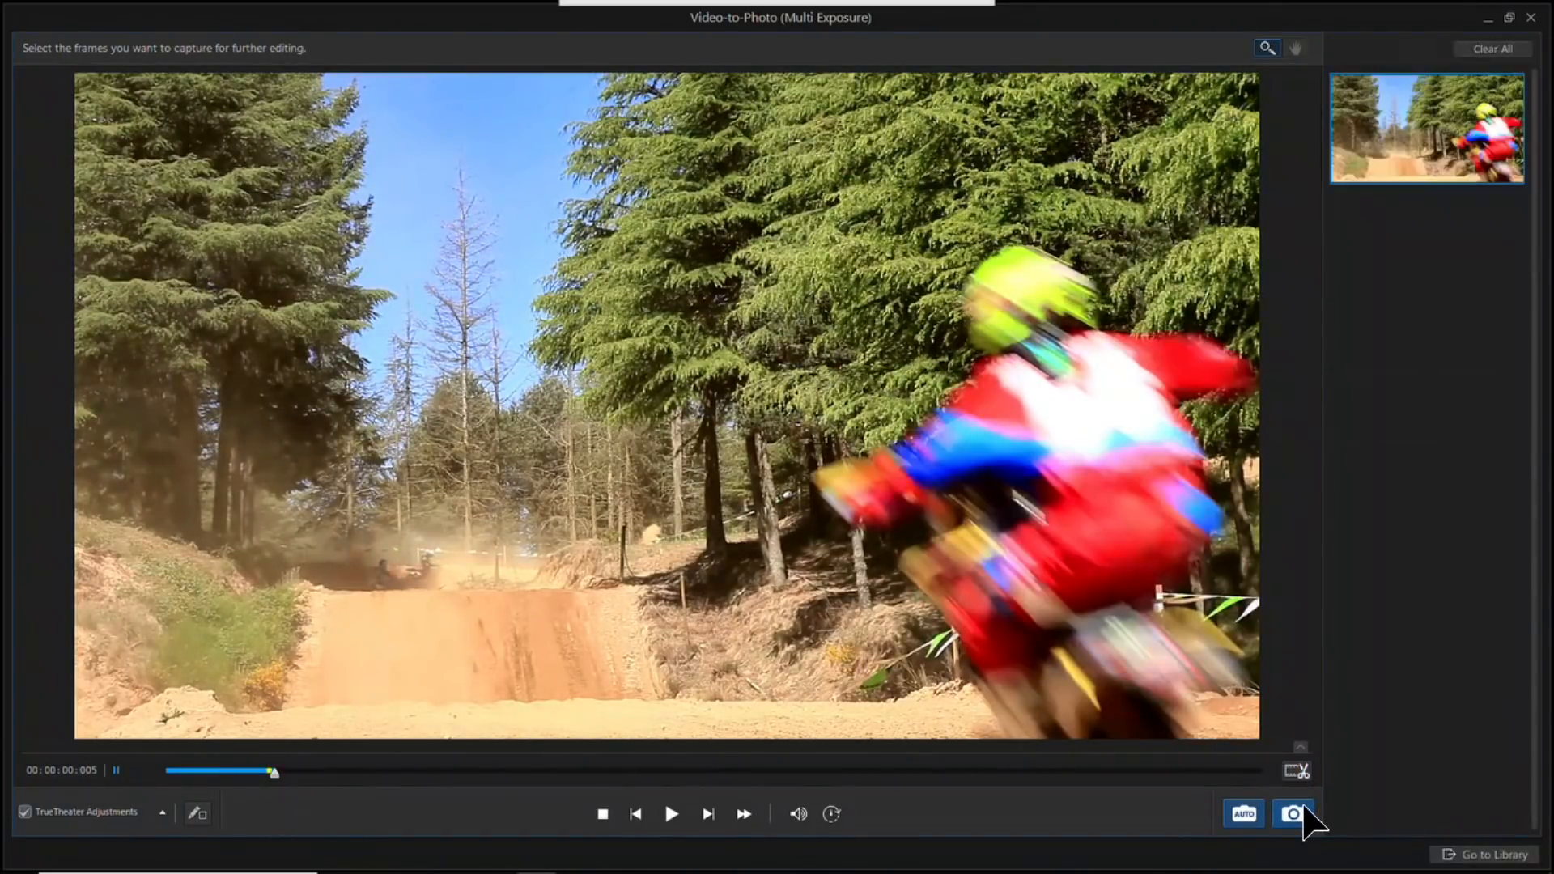
# Step: Capture three more frames of the rider's jump at 00:00:00:010, 00:00:00:016 and 00:00:00:022
pyautogui.moveTo(275, 772); pyautogui.dragTo(387, 773)
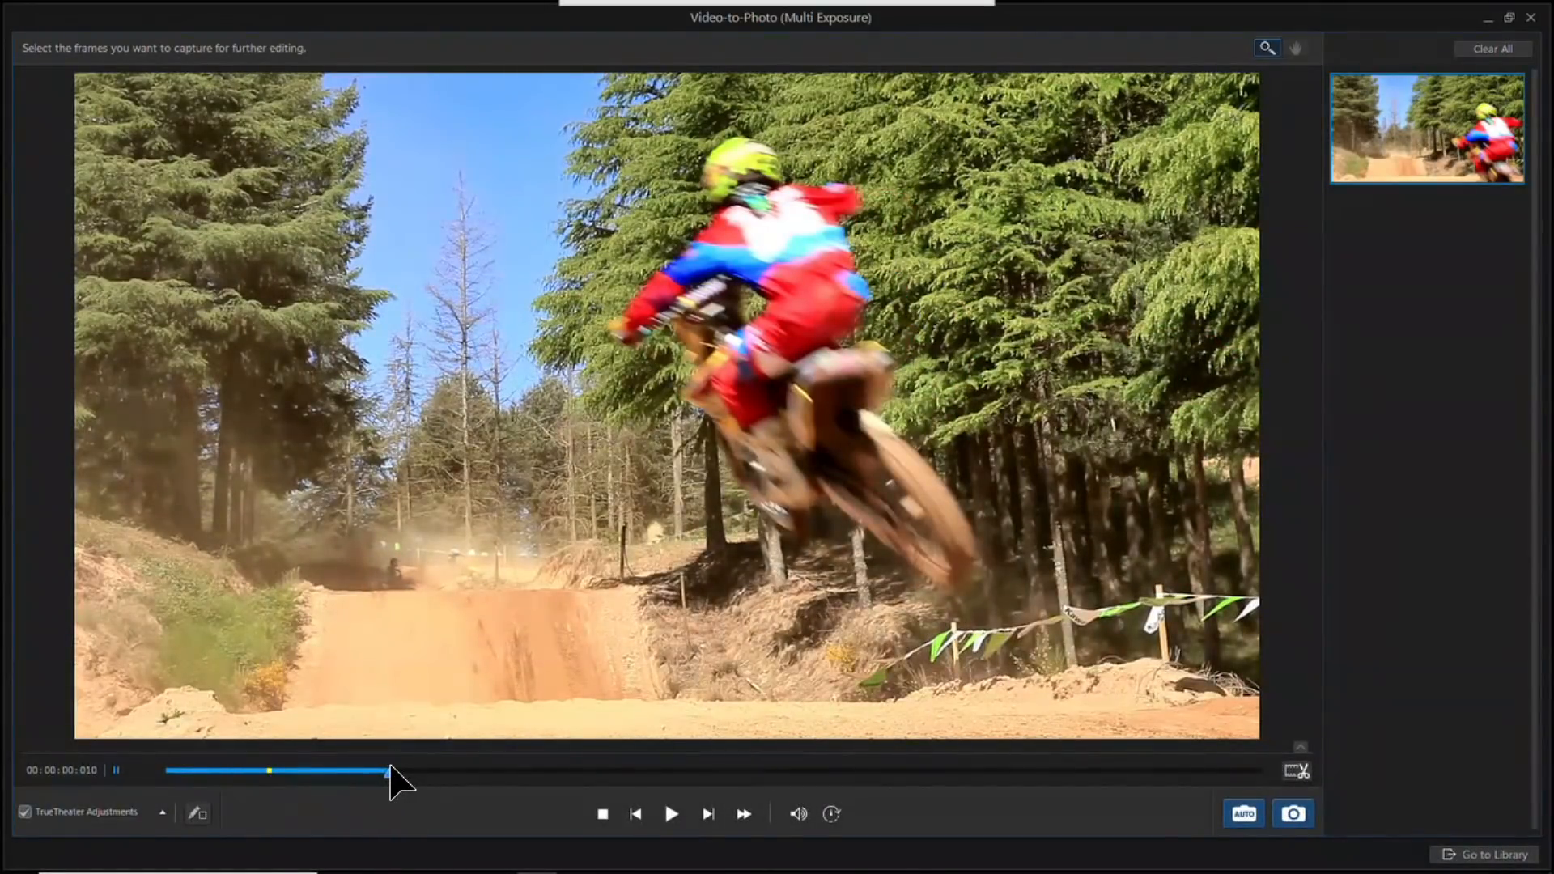
pyautogui.click(1294, 813)
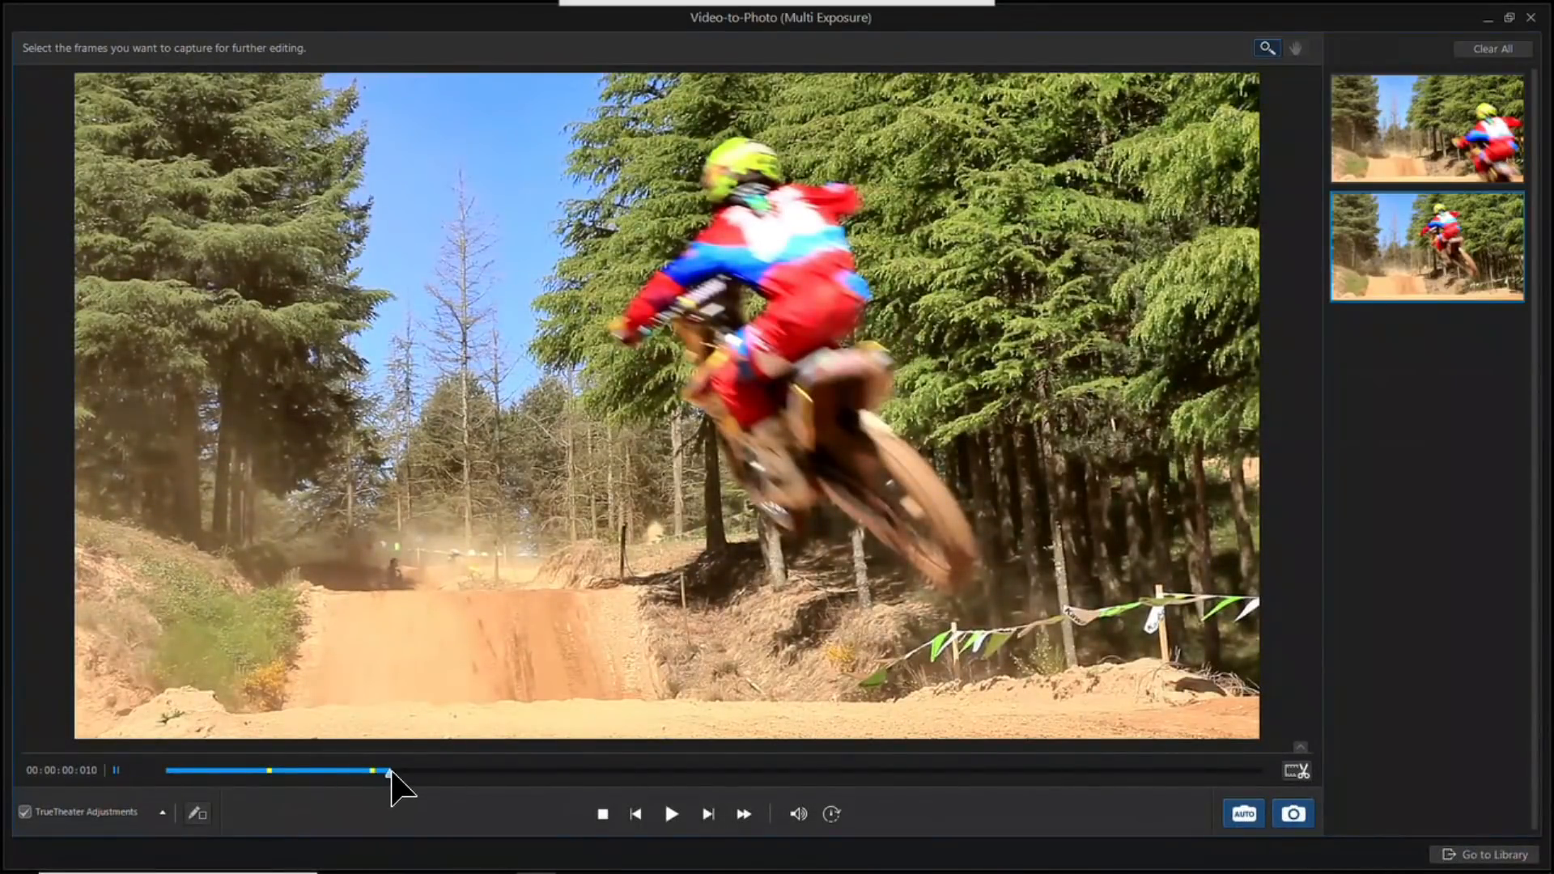
pyautogui.moveTo(395, 775); pyautogui.dragTo(506, 777)
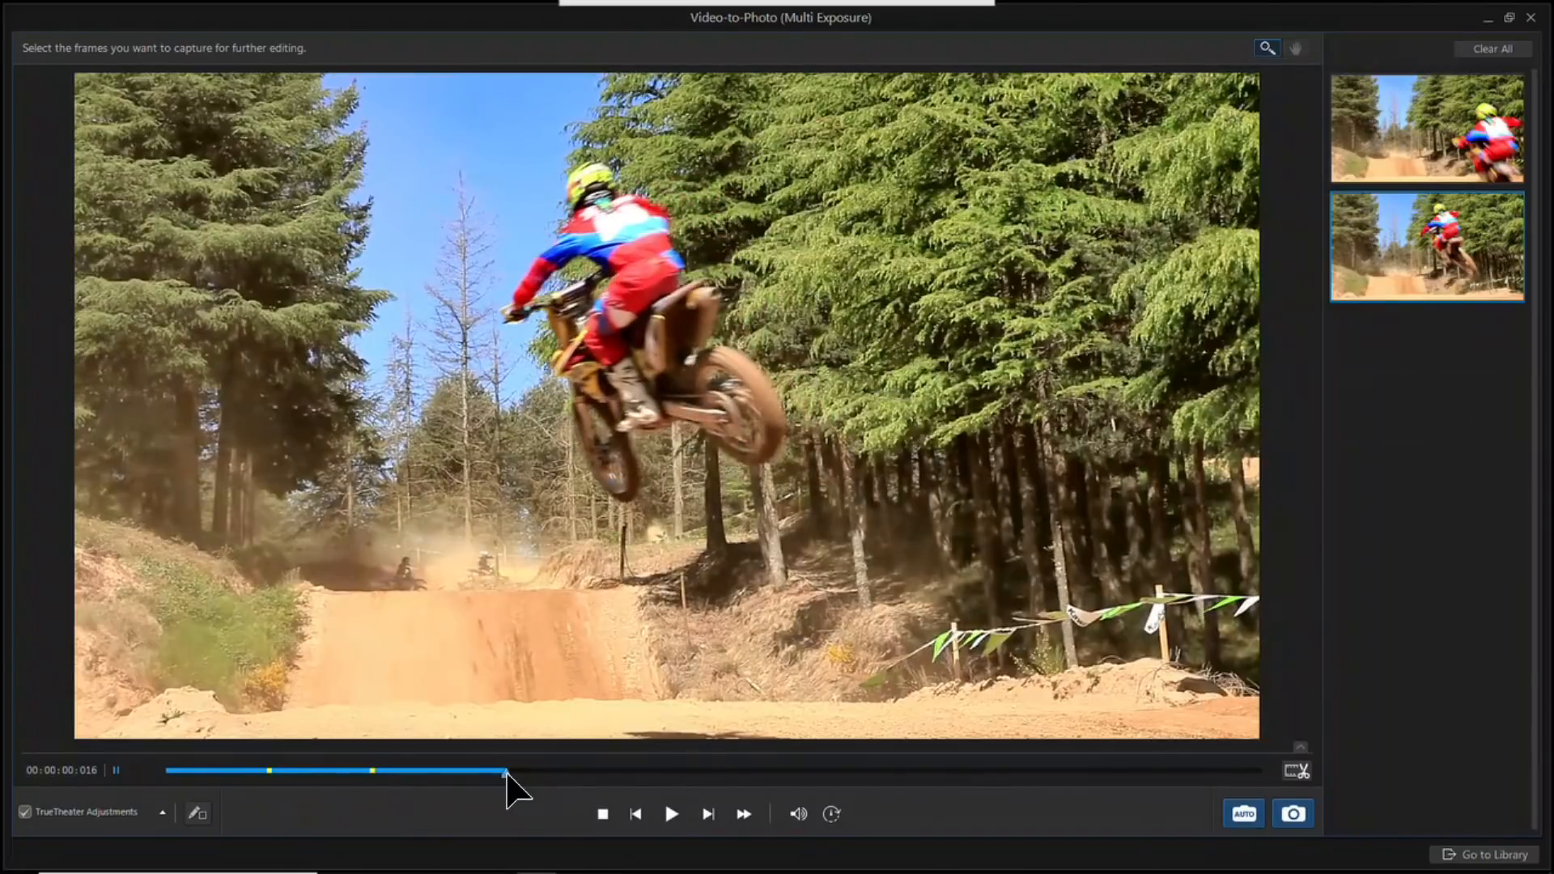
pyautogui.click(1293, 813)
pyautogui.moveTo(499, 773); pyautogui.dragTo(623, 775)
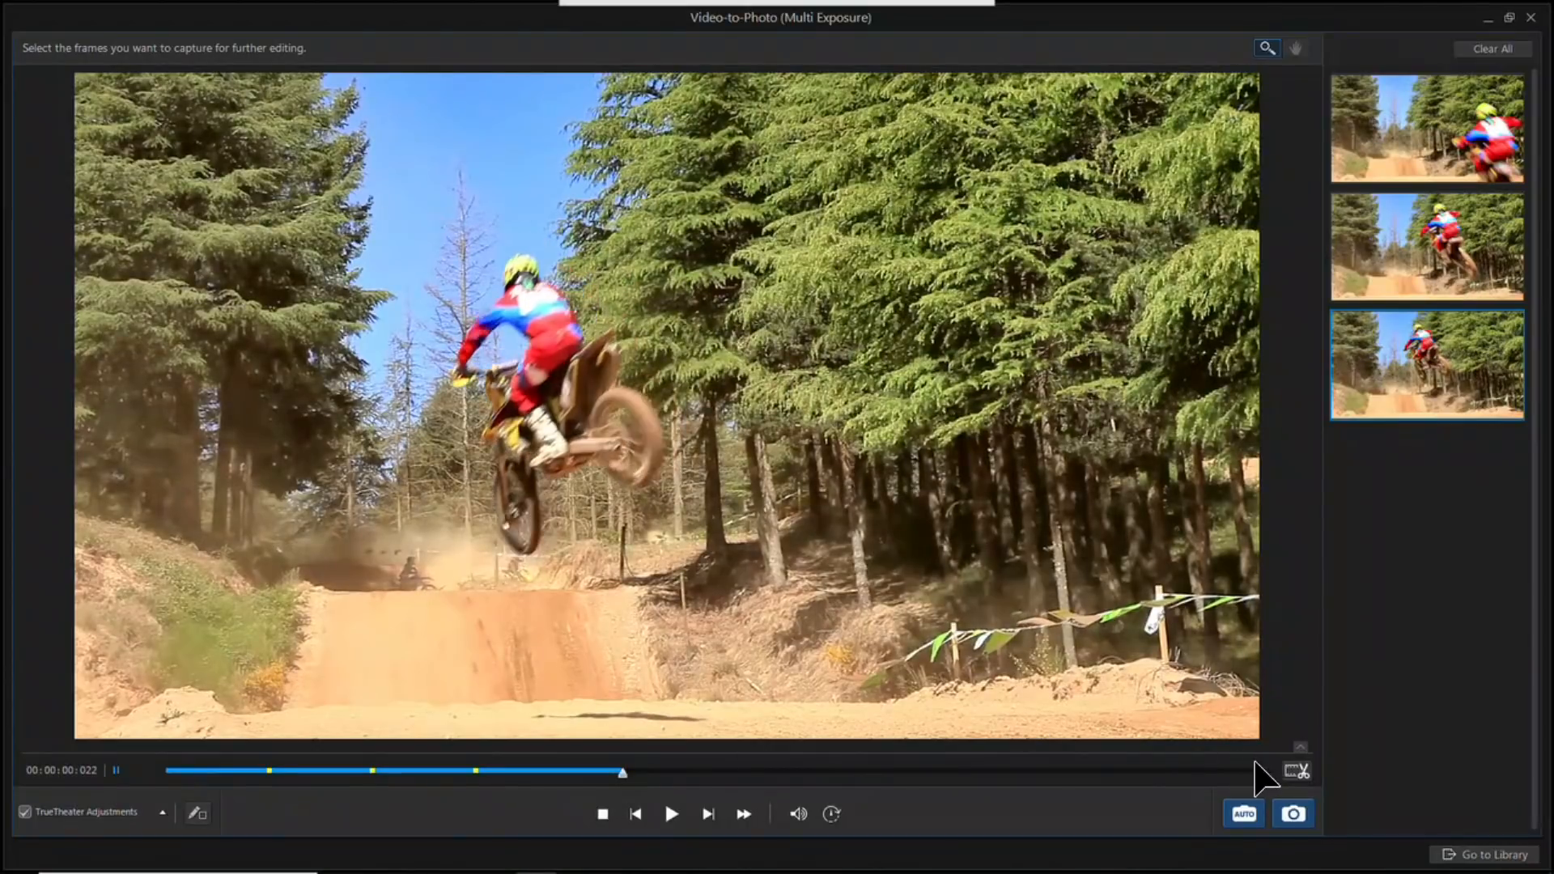
pyautogui.click(1295, 813)
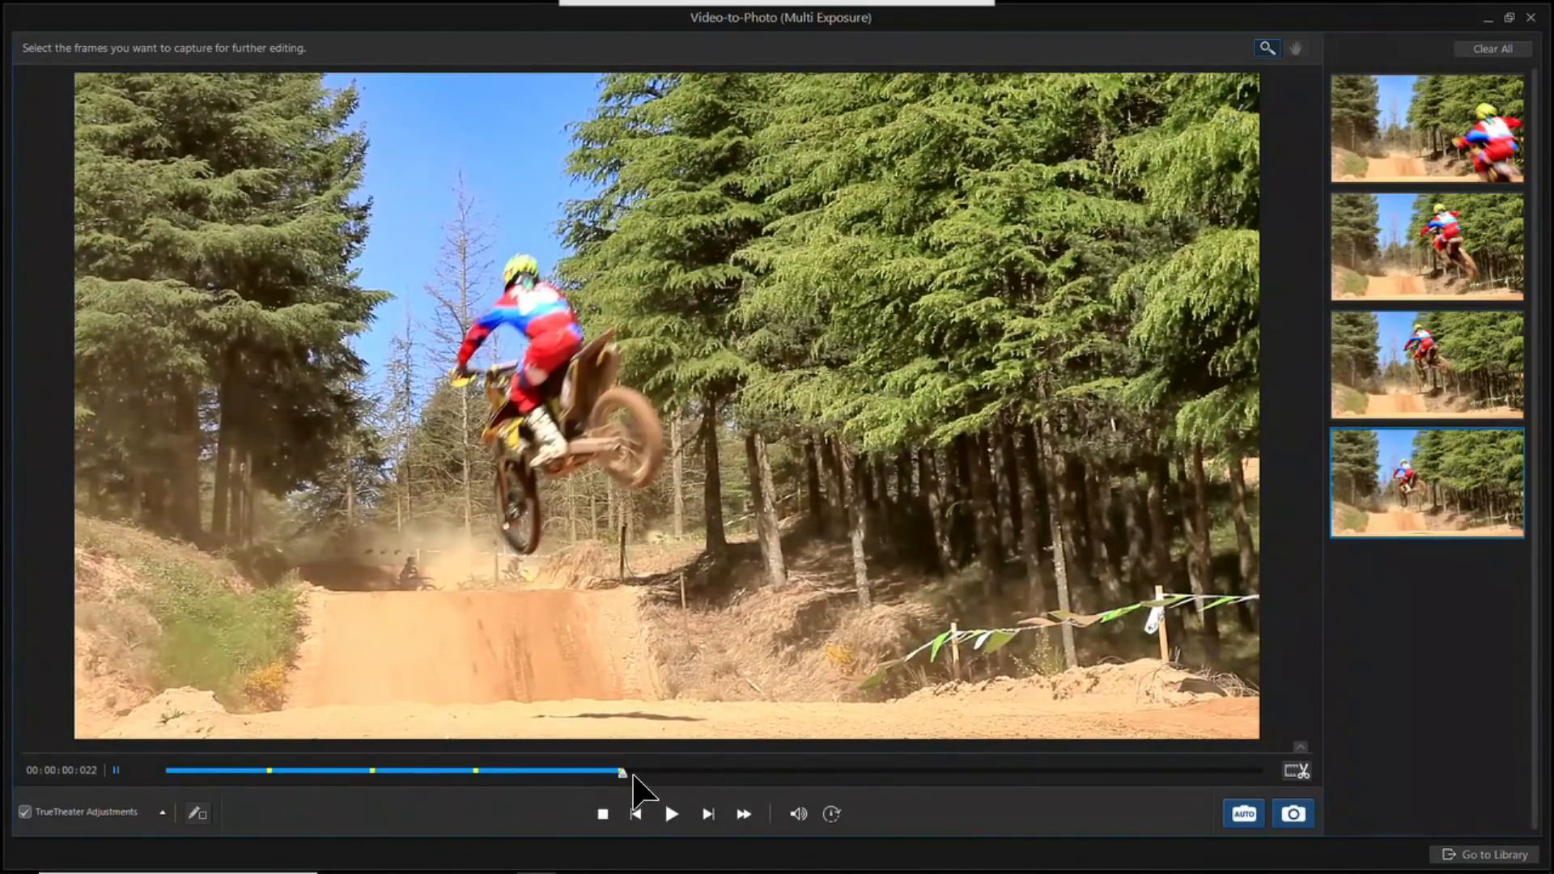
# Step: Capture four more frames of the rider's landing and ride away at 00:00:01:003, 00:00:01:010, 00:00:01:016 and 00:00:01:024
pyautogui.moveTo(625, 772); pyautogui.dragTo(764, 773)
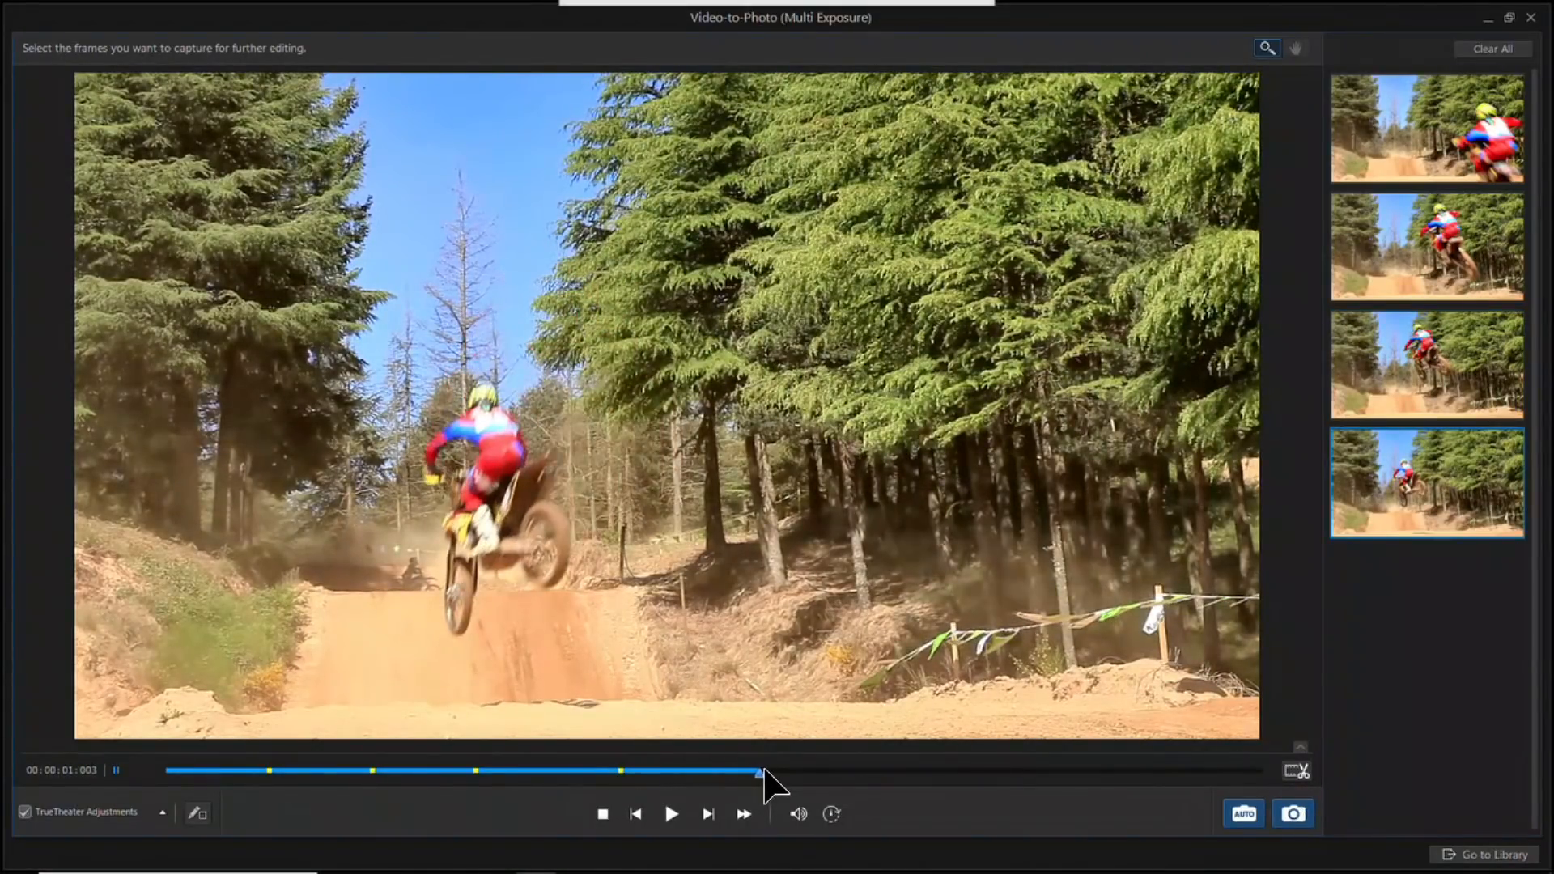
pyautogui.click(1294, 814)
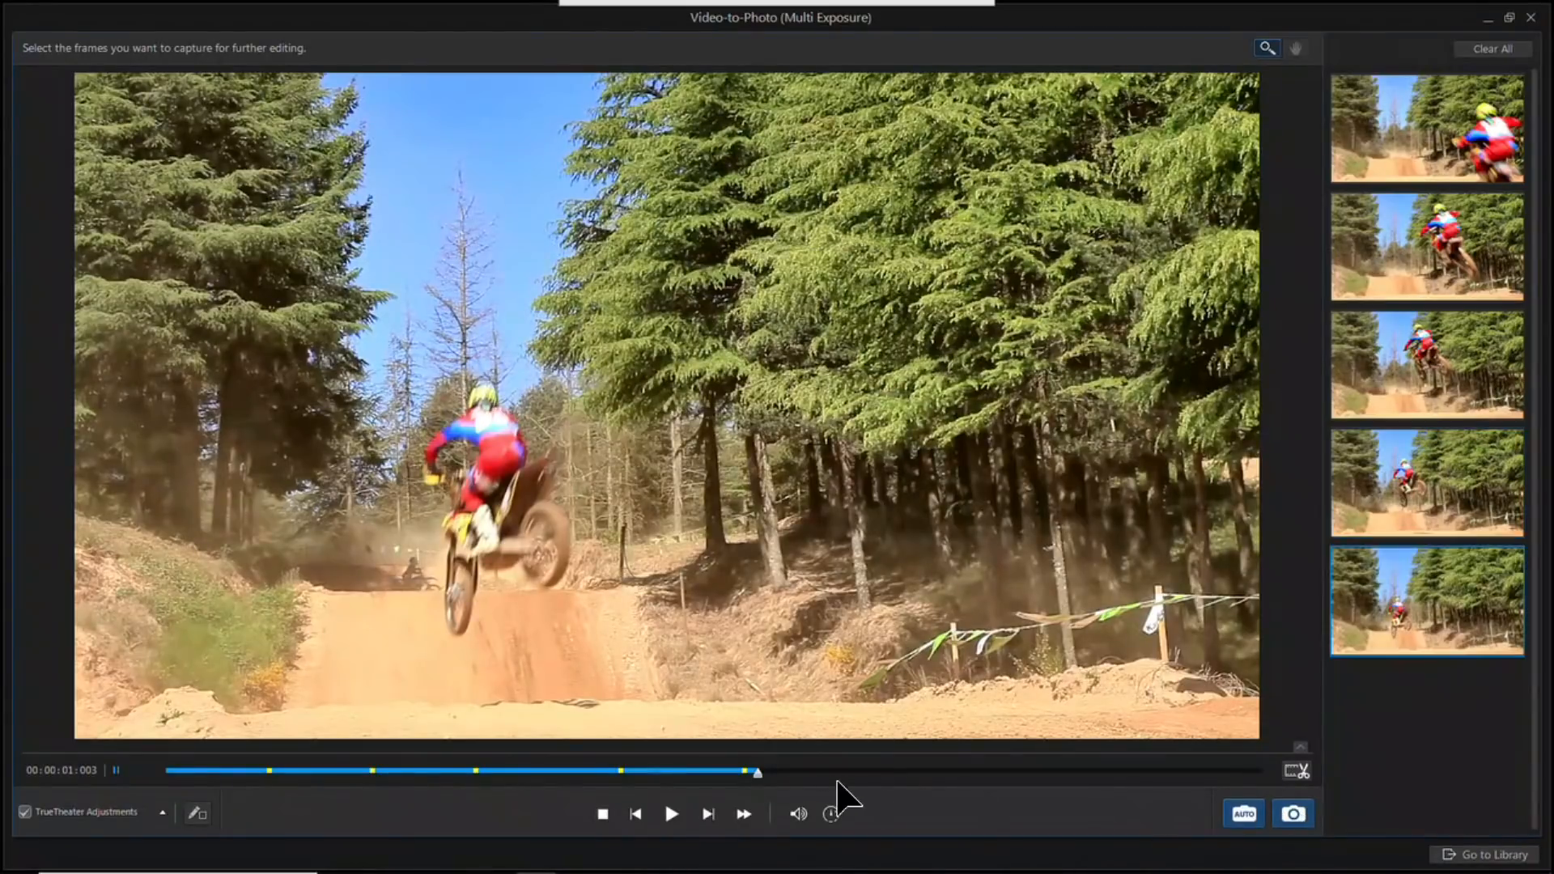
pyautogui.moveTo(761, 773); pyautogui.dragTo(897, 773)
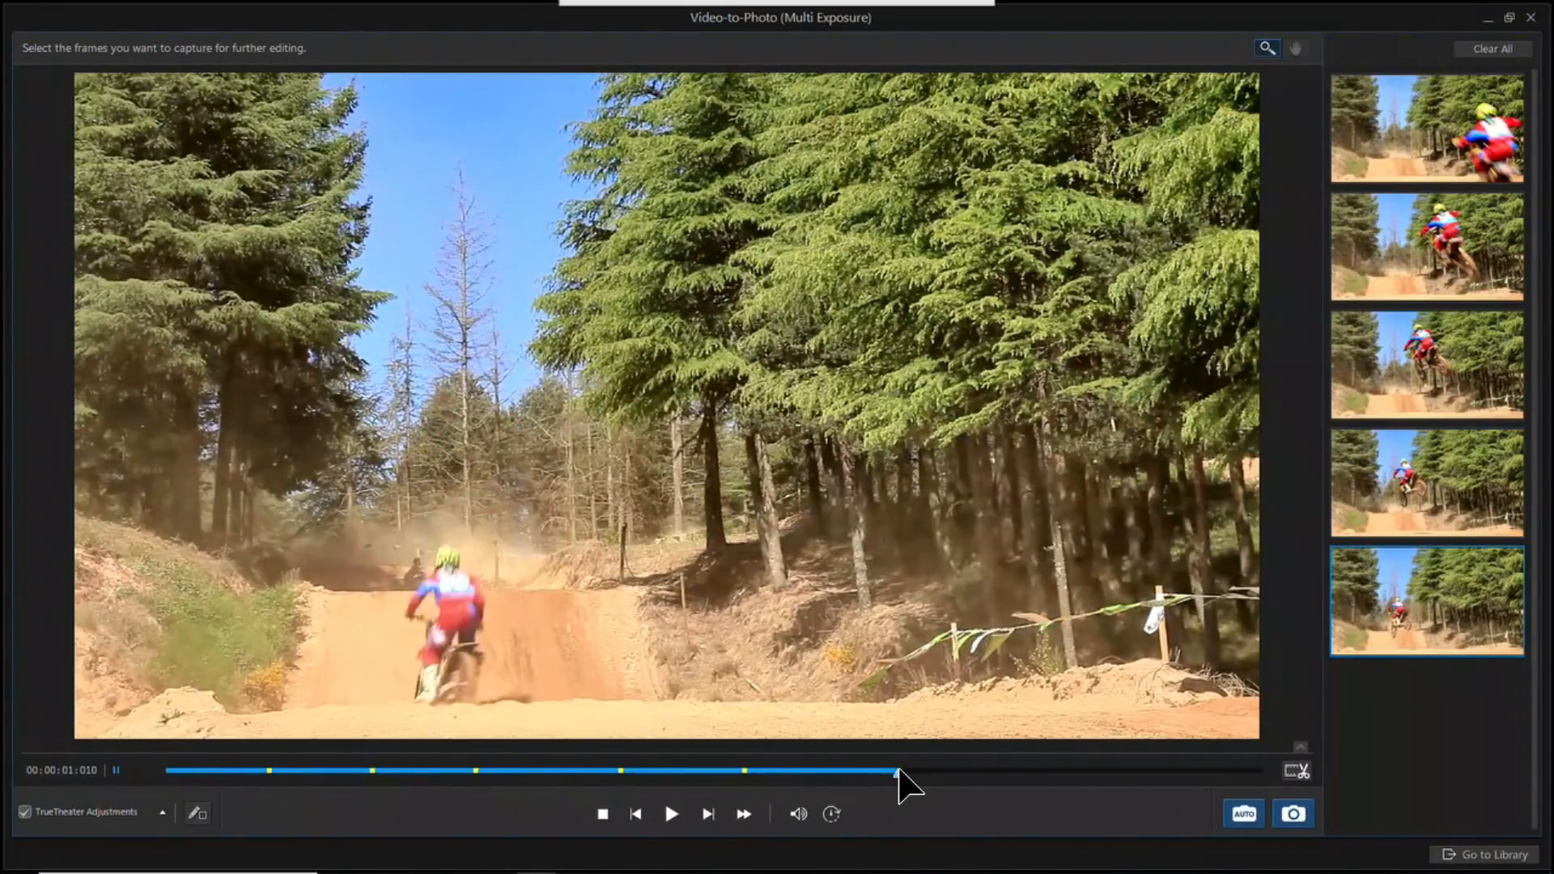
pyautogui.click(1294, 814)
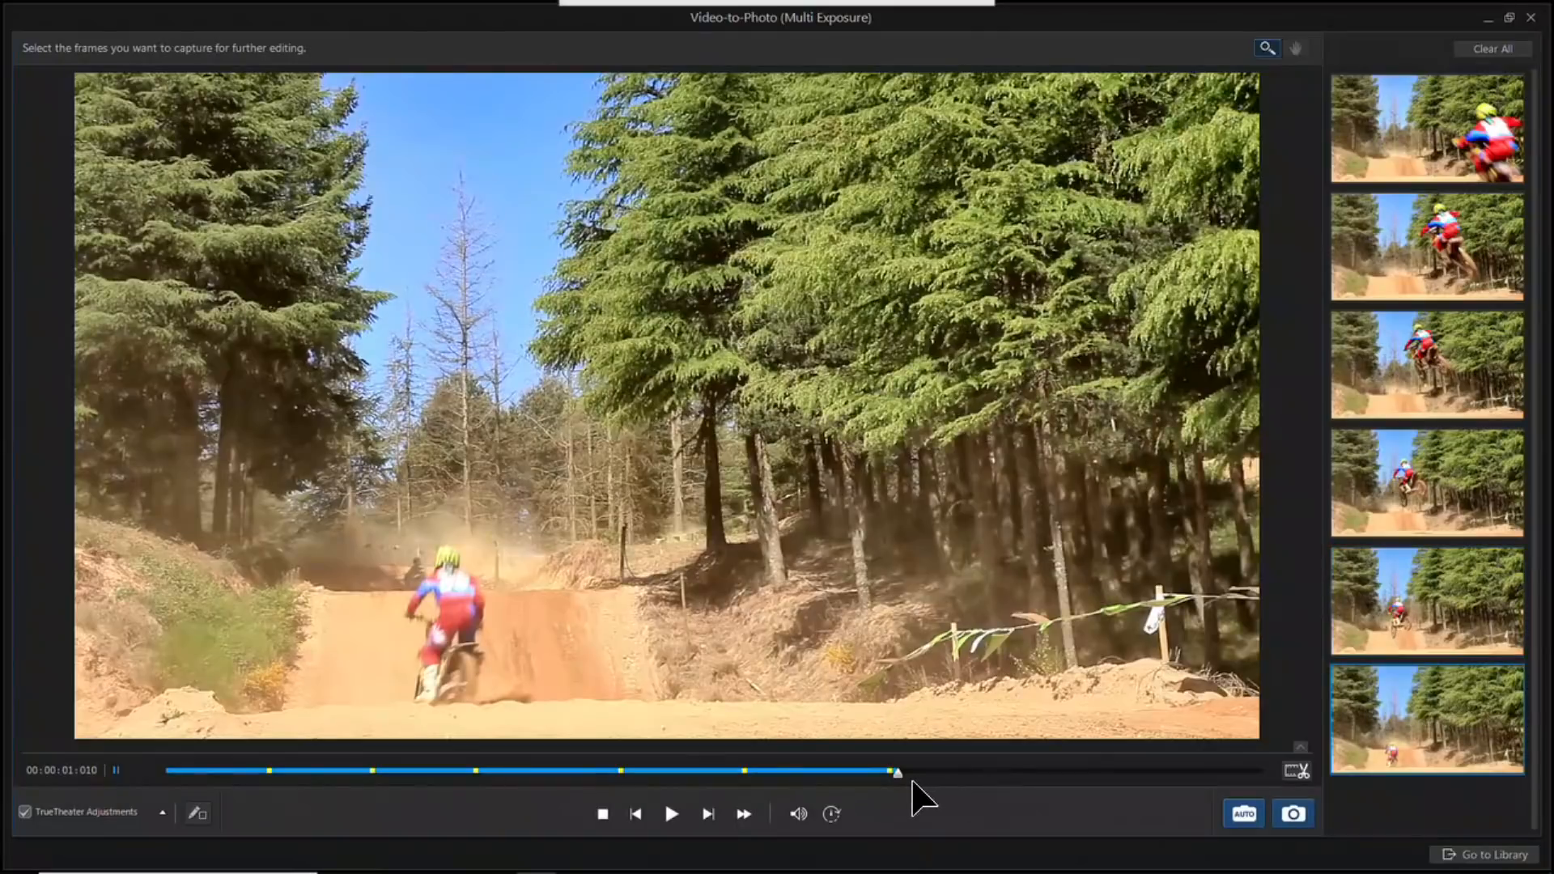
pyautogui.moveTo(898, 773); pyautogui.dragTo(1029, 774)
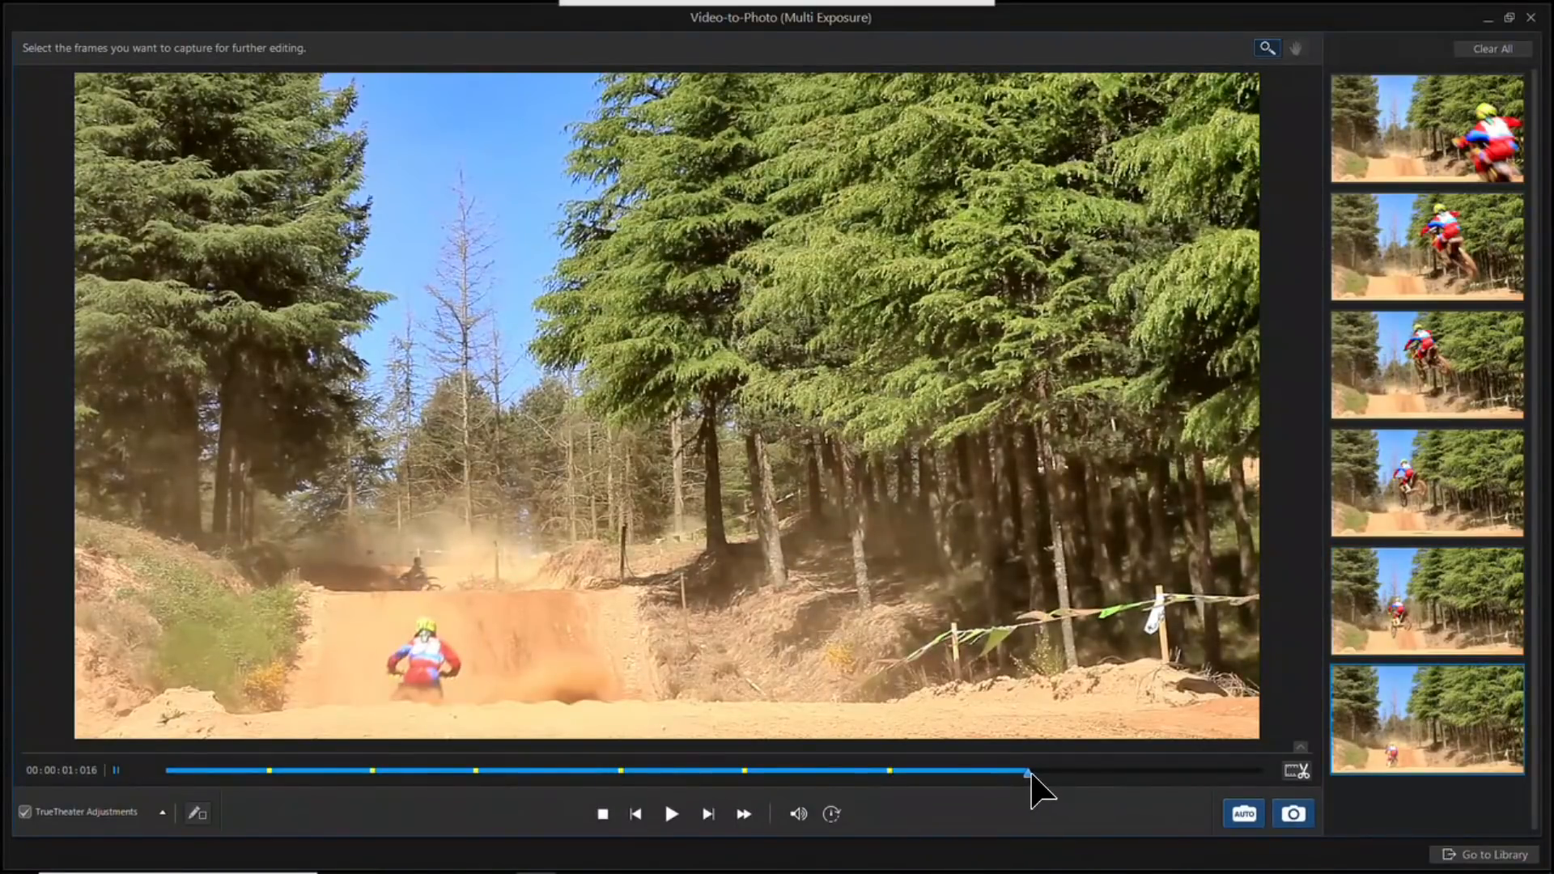
pyautogui.click(1293, 813)
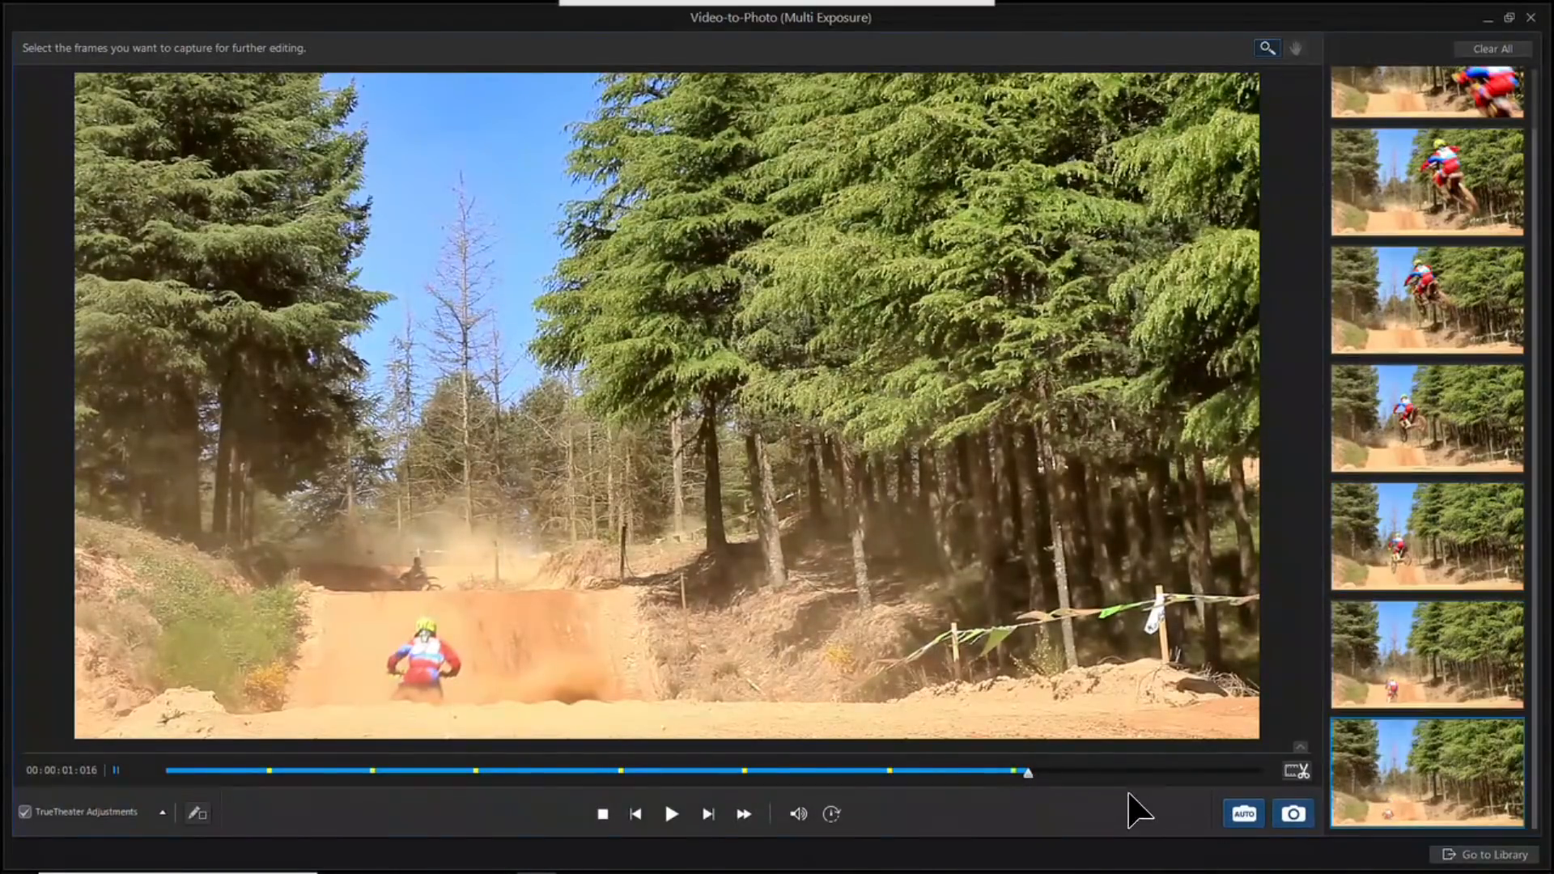
pyautogui.moveTo(1026, 774); pyautogui.dragTo(1179, 777)
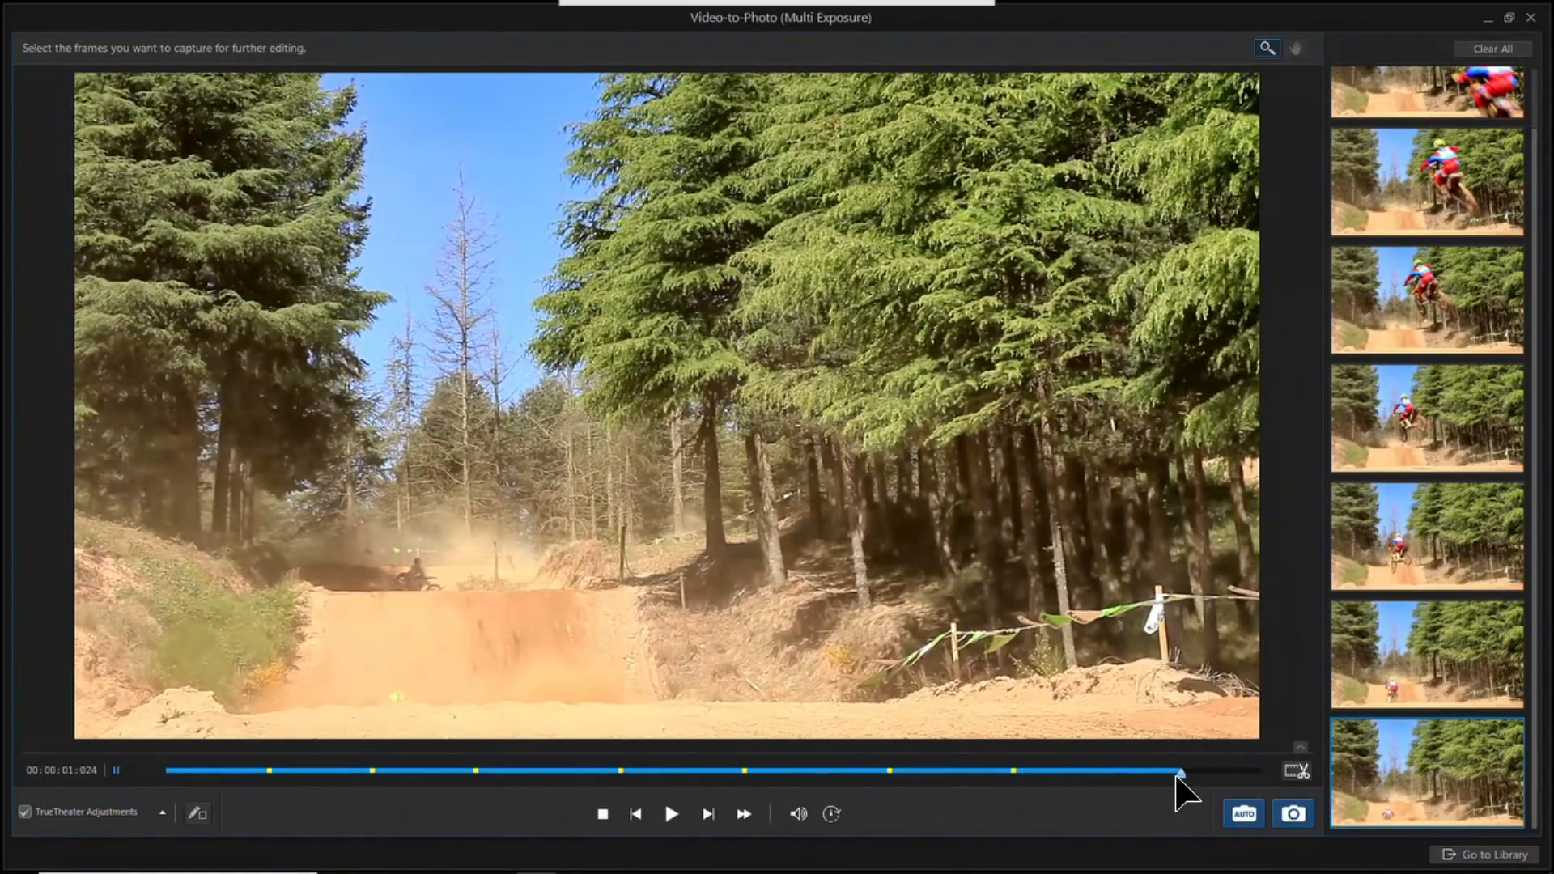
pyautogui.click(1303, 812)
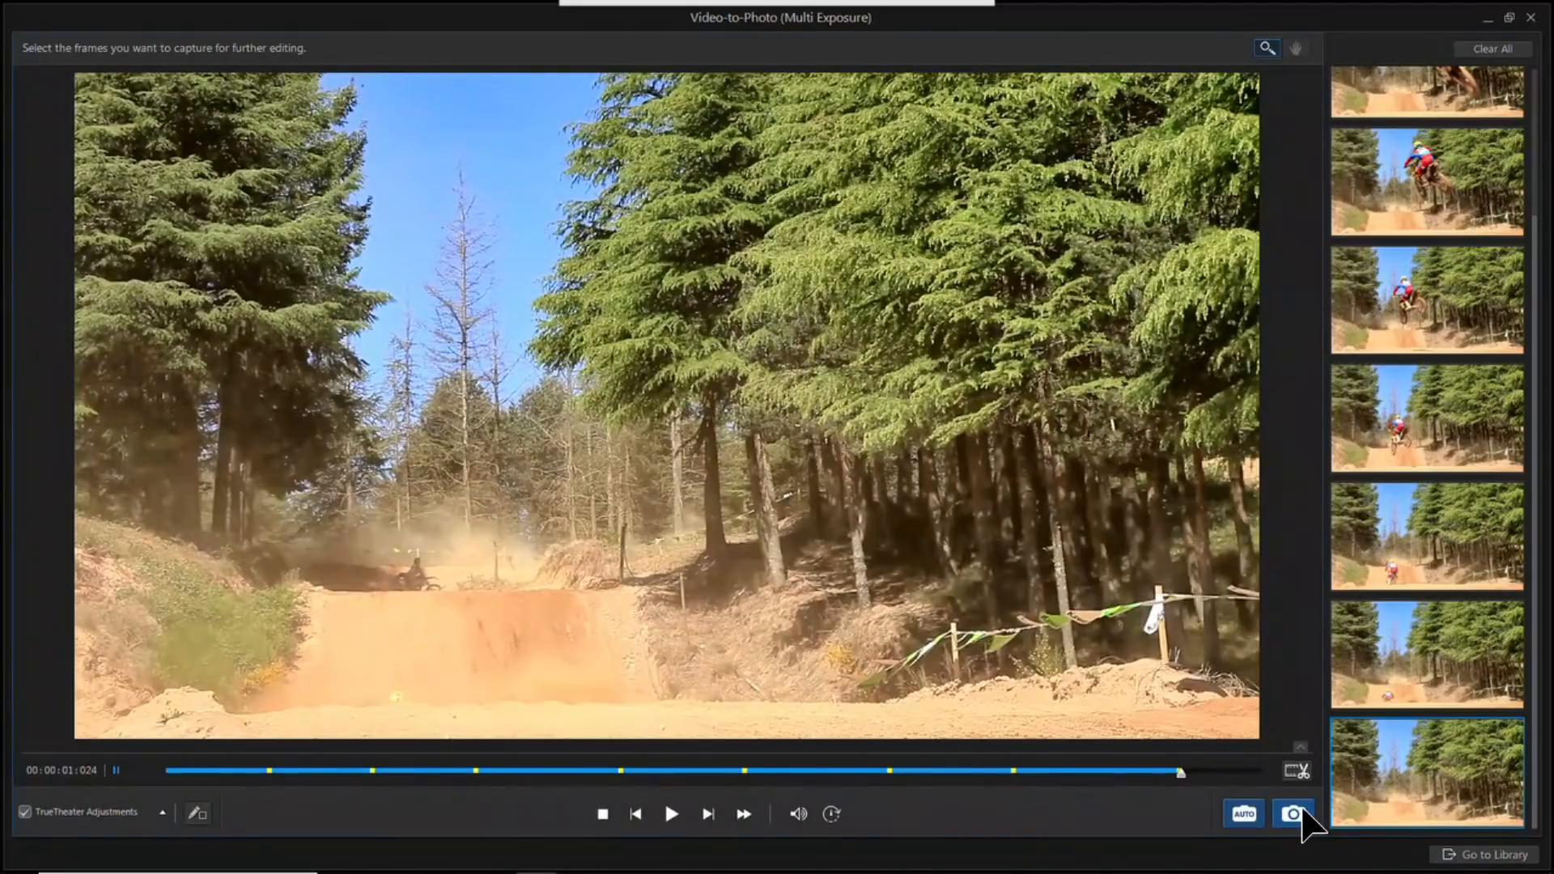
# Step: Import the captured frames into D:\webinars\Stills and start the multi exposure with all eight photos
pyautogui.click(1465, 860)
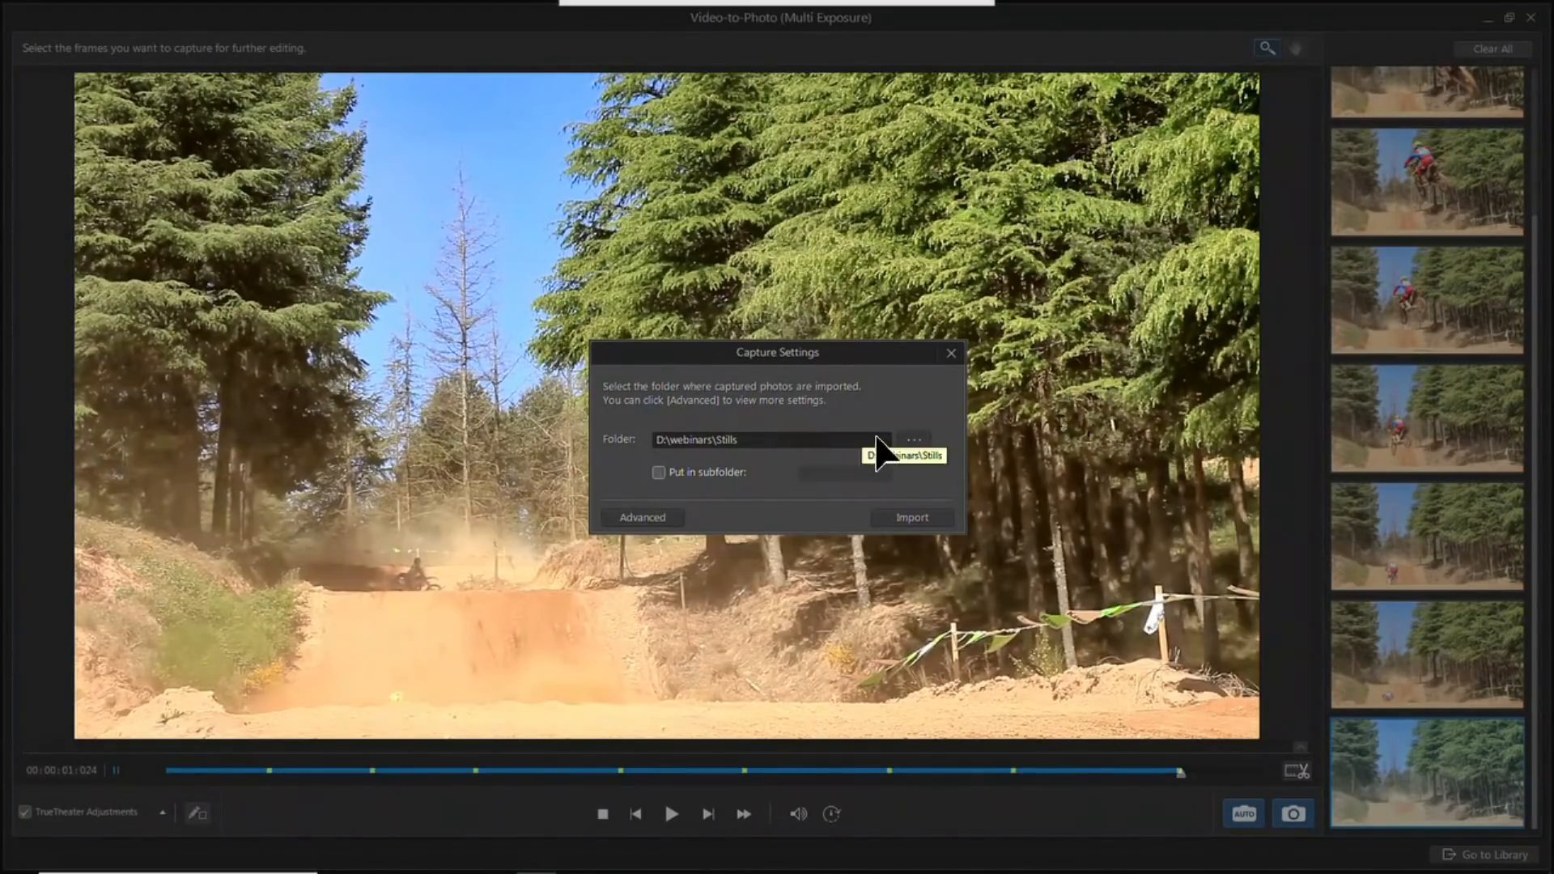
pyautogui.click(916, 518)
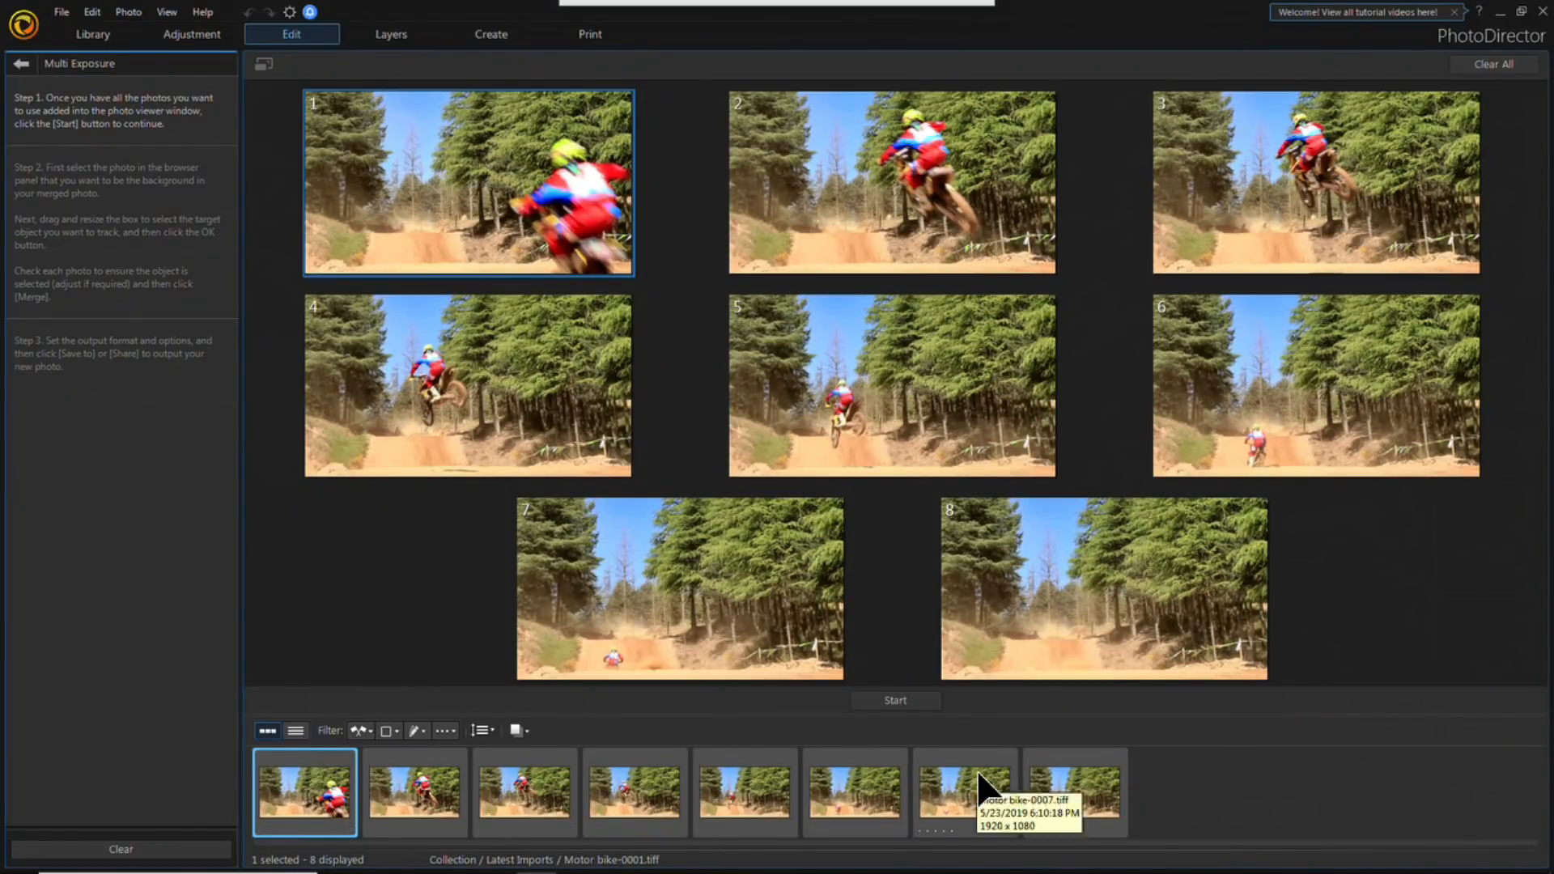
pyautogui.keyDown('shift'); pyautogui.click(1090, 789); pyautogui.keyUp('shift')
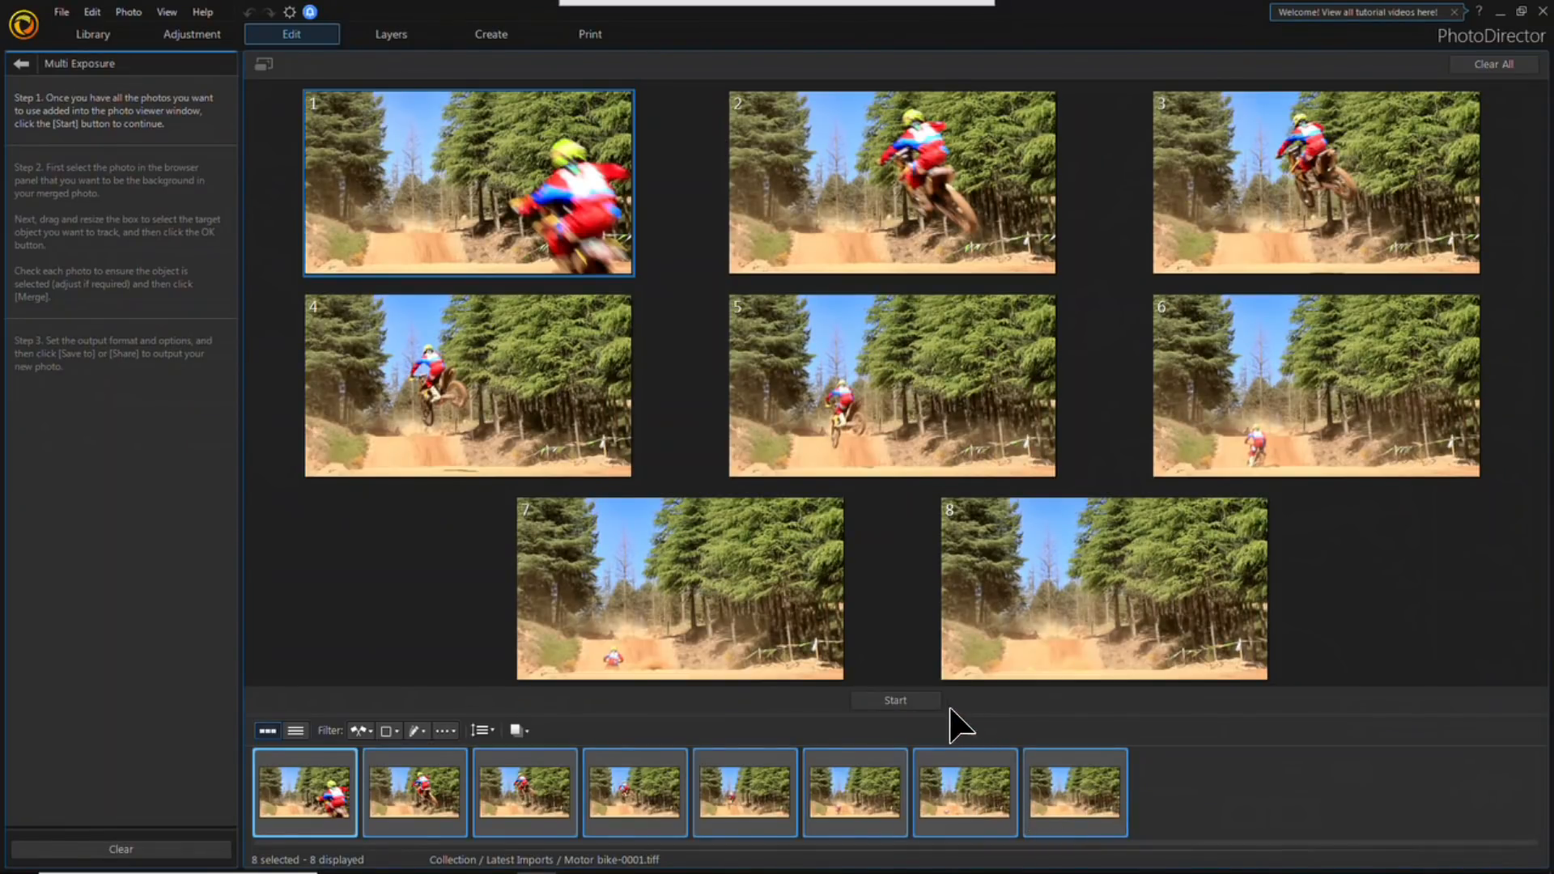
pyautogui.click(924, 701)
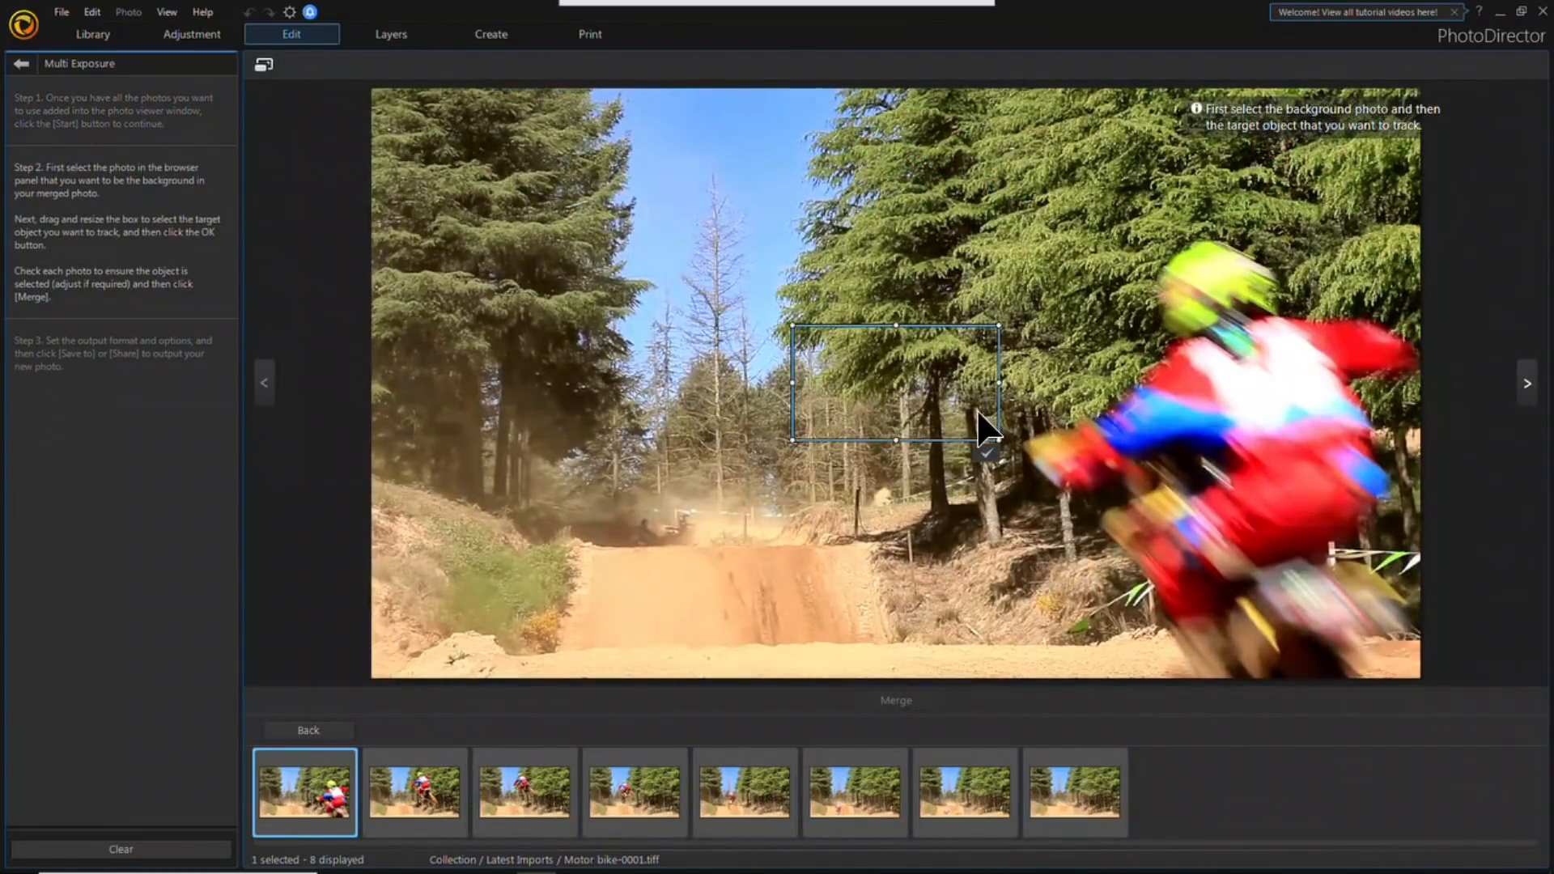
# Step: Fit the selection box around the large rider in the first photo and detect the target object in all photos
pyautogui.moveTo(995, 328); pyautogui.dragTo(1210, 232)
pyautogui.moveTo(1213, 340)
pyautogui.moveTo(1214, 342); pyautogui.dragTo(1439, 694)
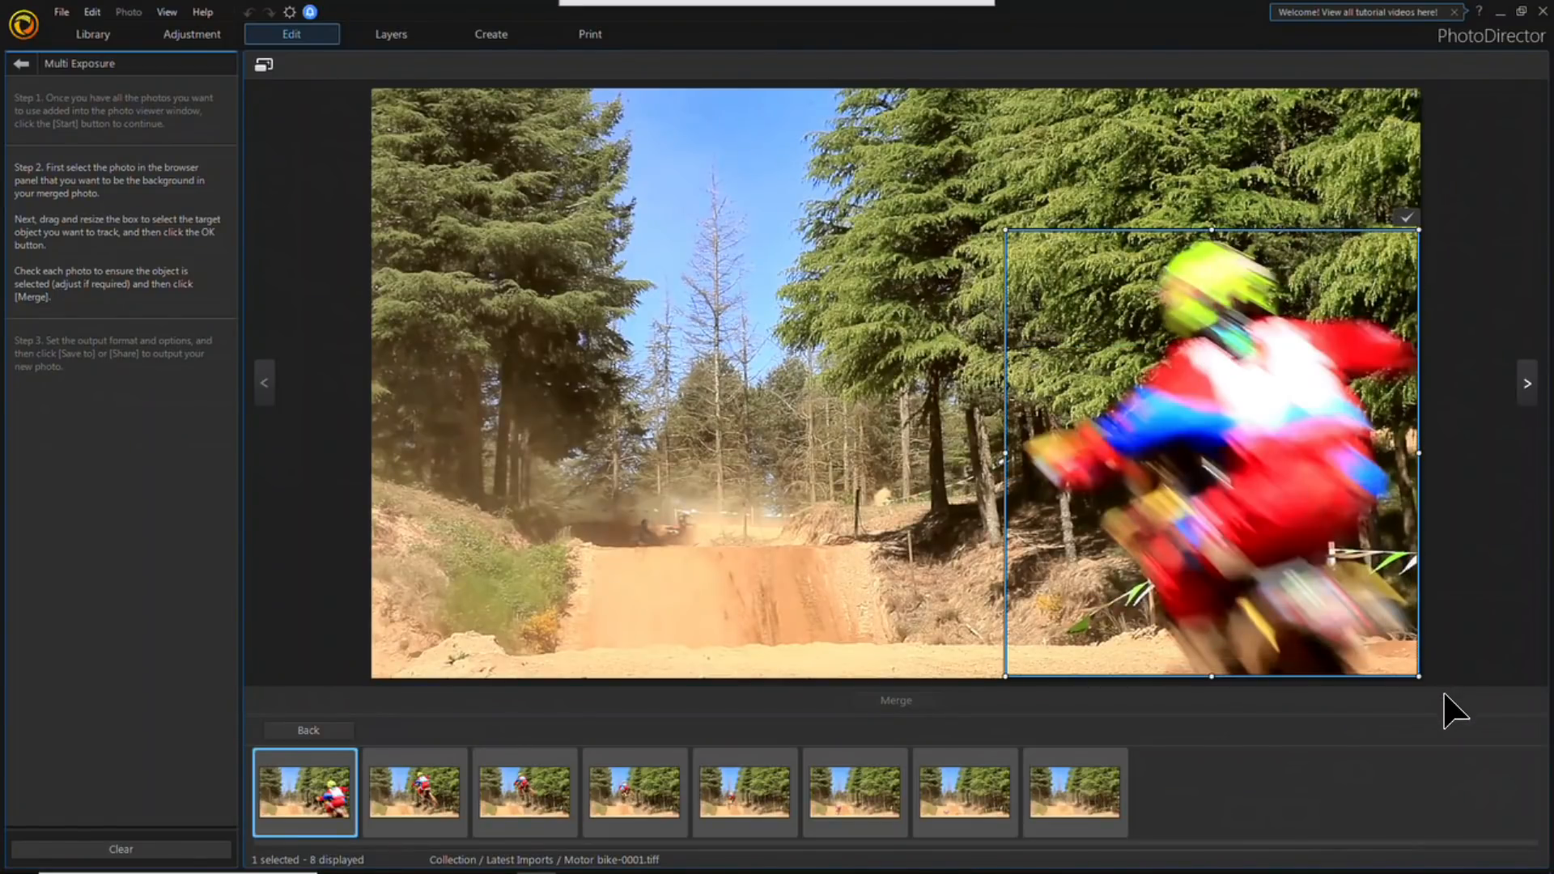
pyautogui.click(1407, 217)
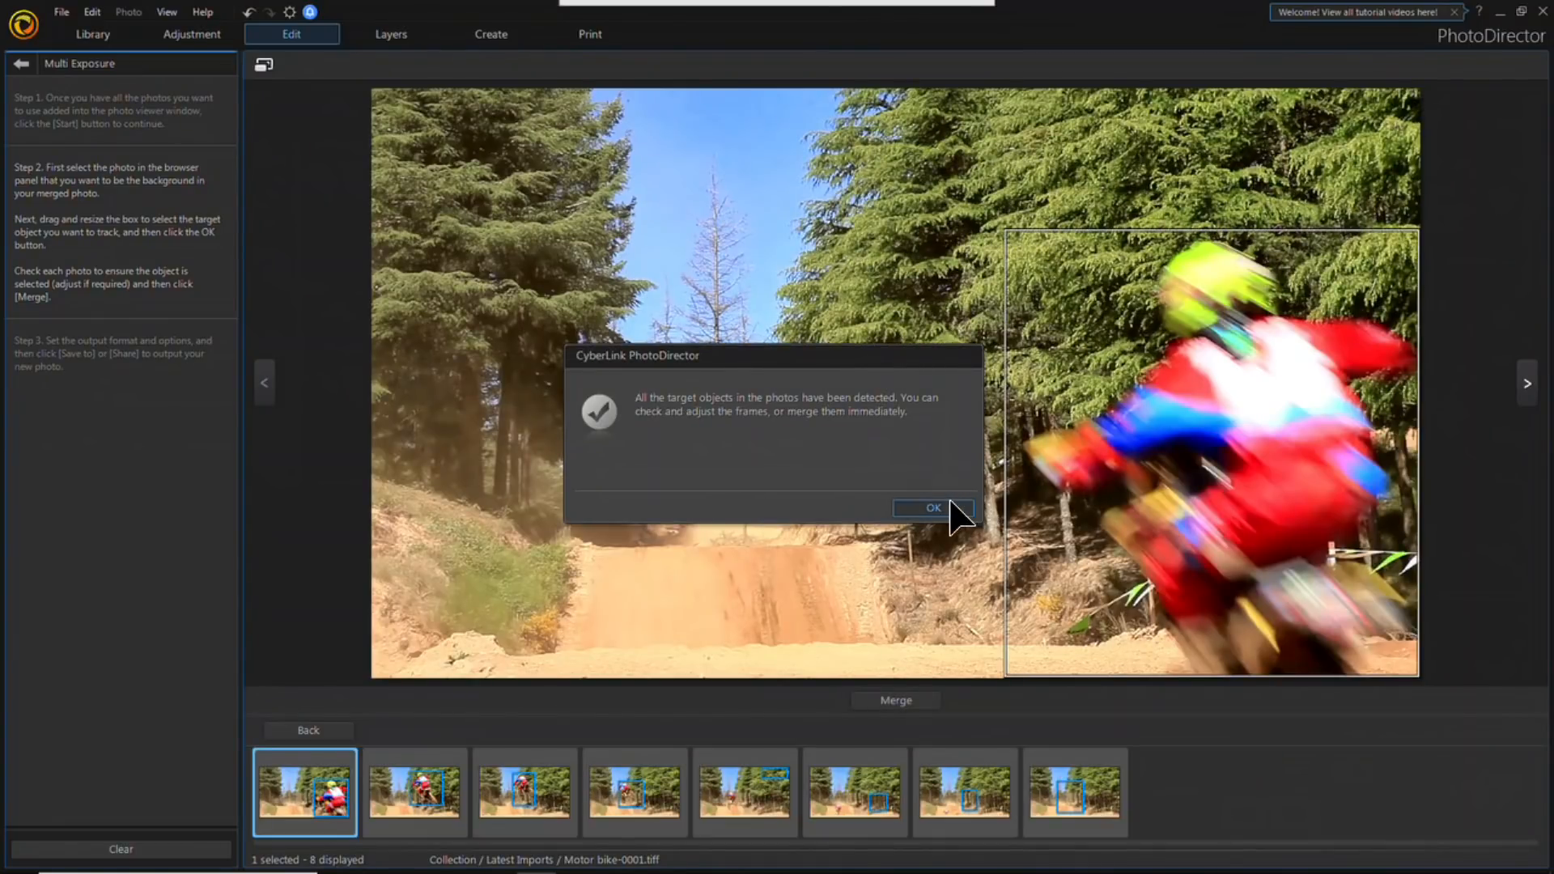
pyautogui.click(951, 512)
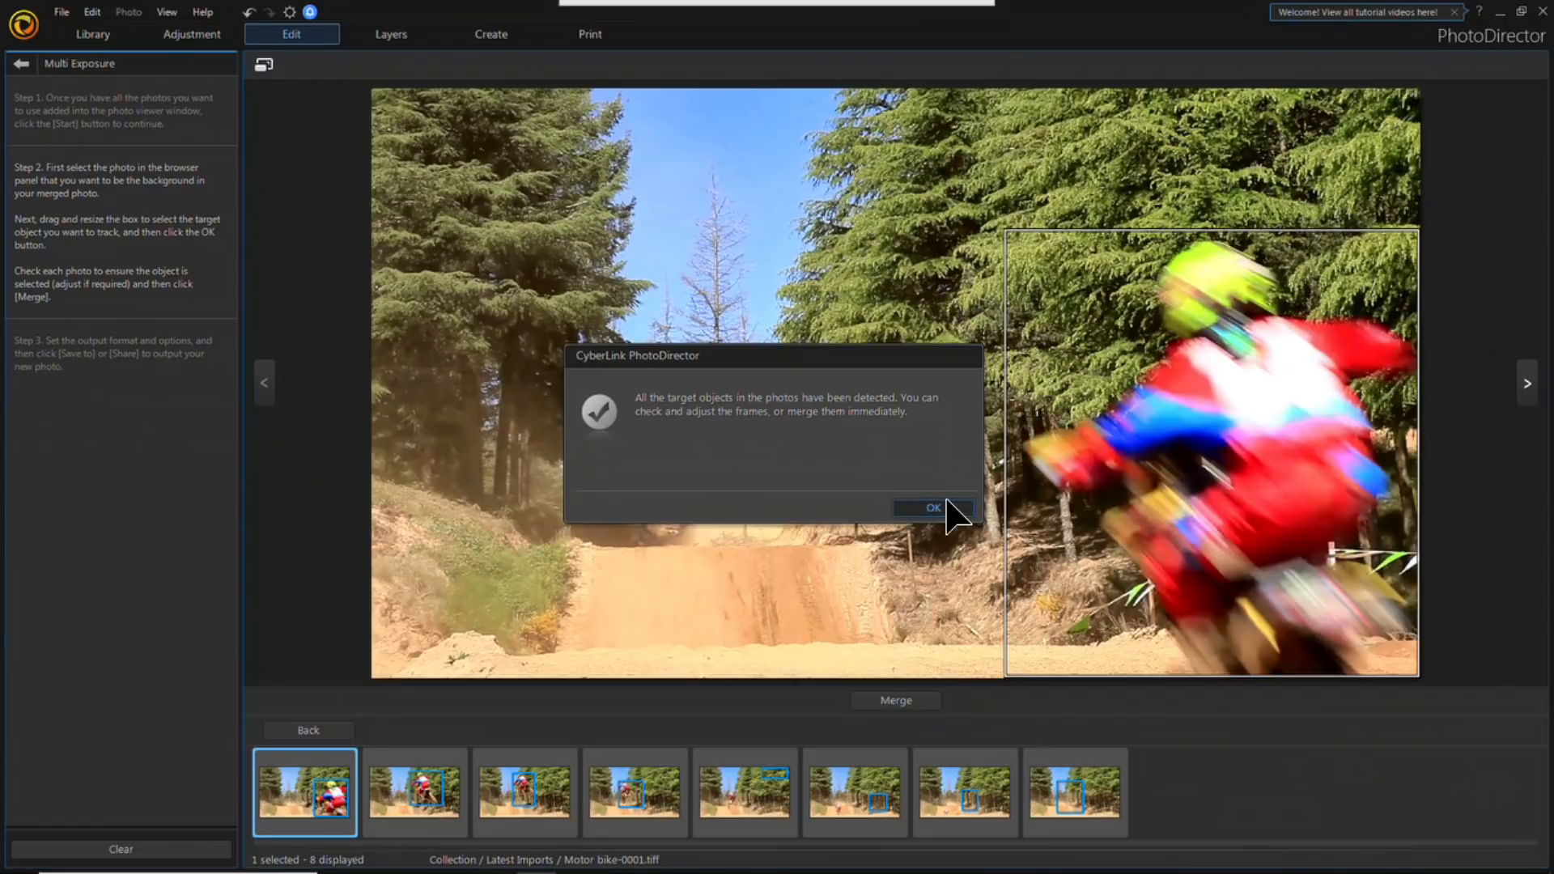
# Step: Check the rider's frame in the second and third photos, and tighten the fourth photo's box around the rider and bike
pyautogui.click(391, 801)
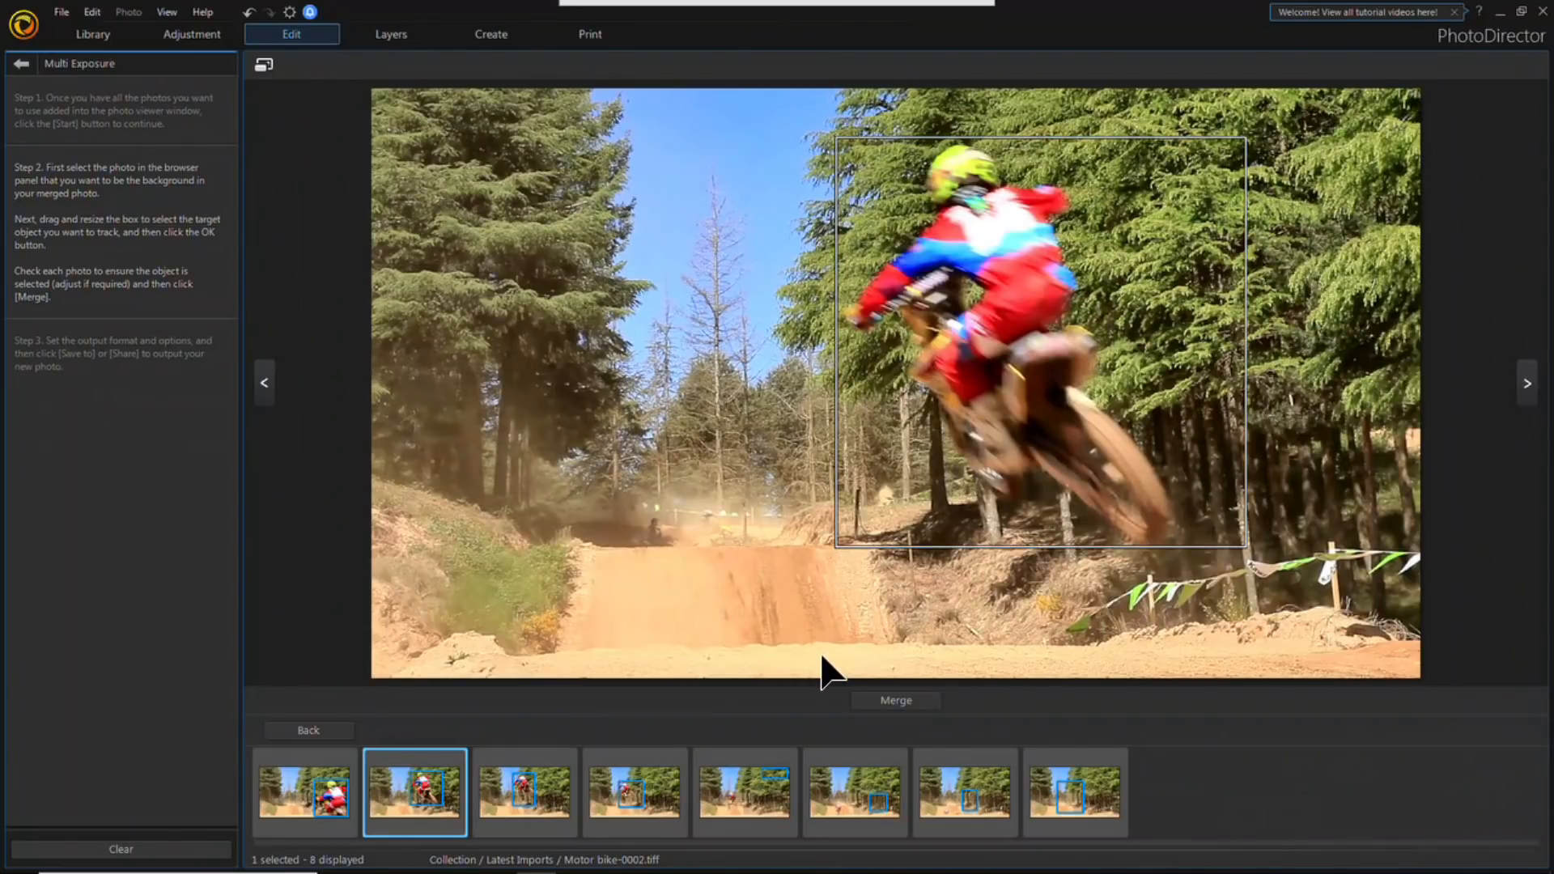
pyautogui.click(508, 793)
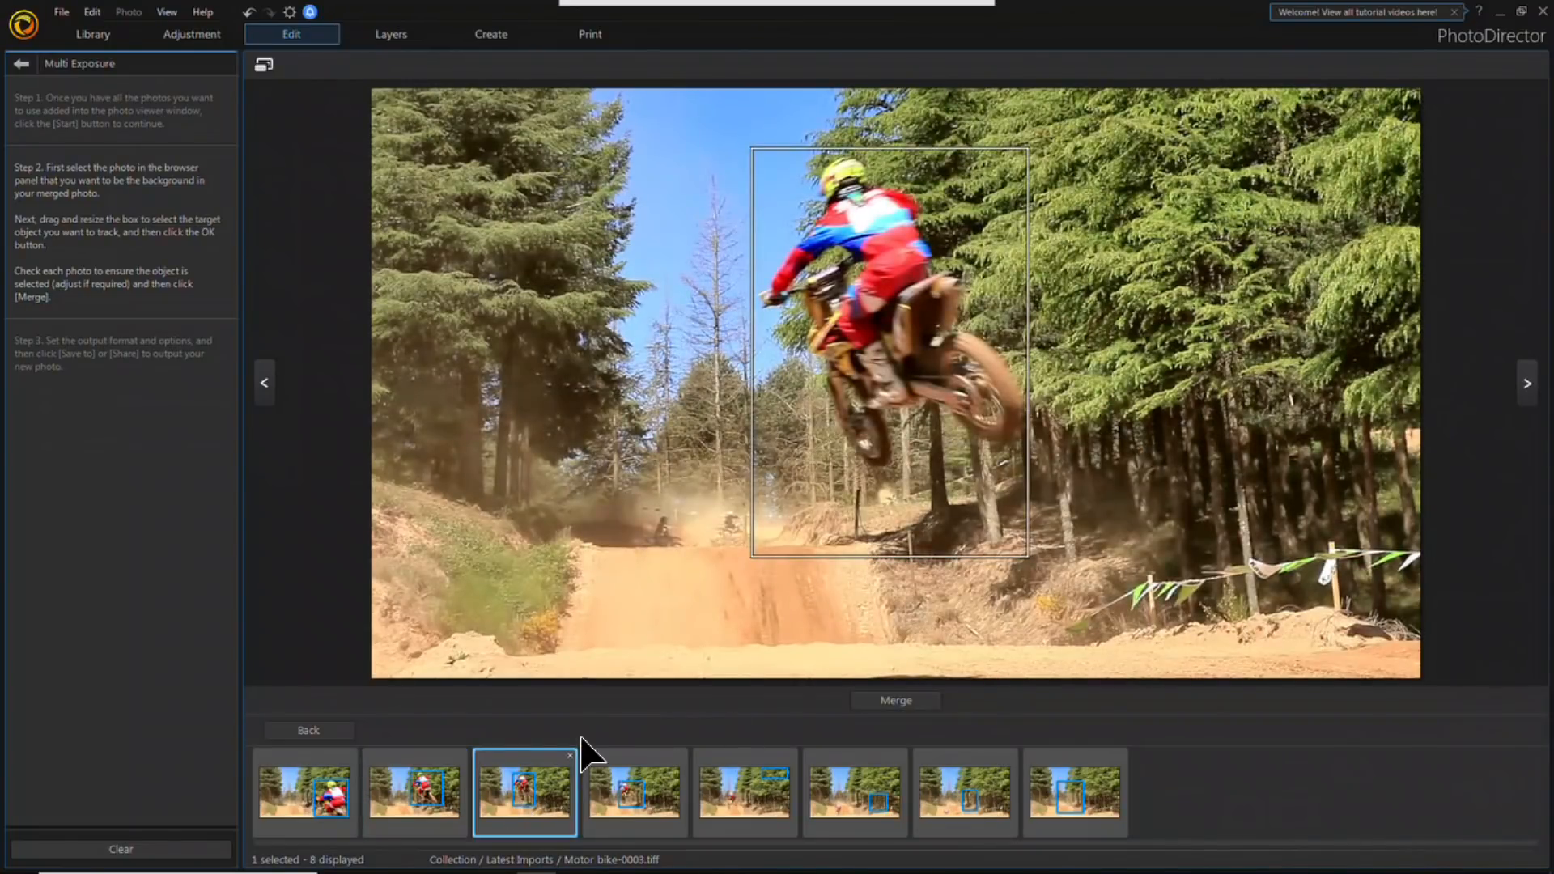
pyautogui.click(661, 824)
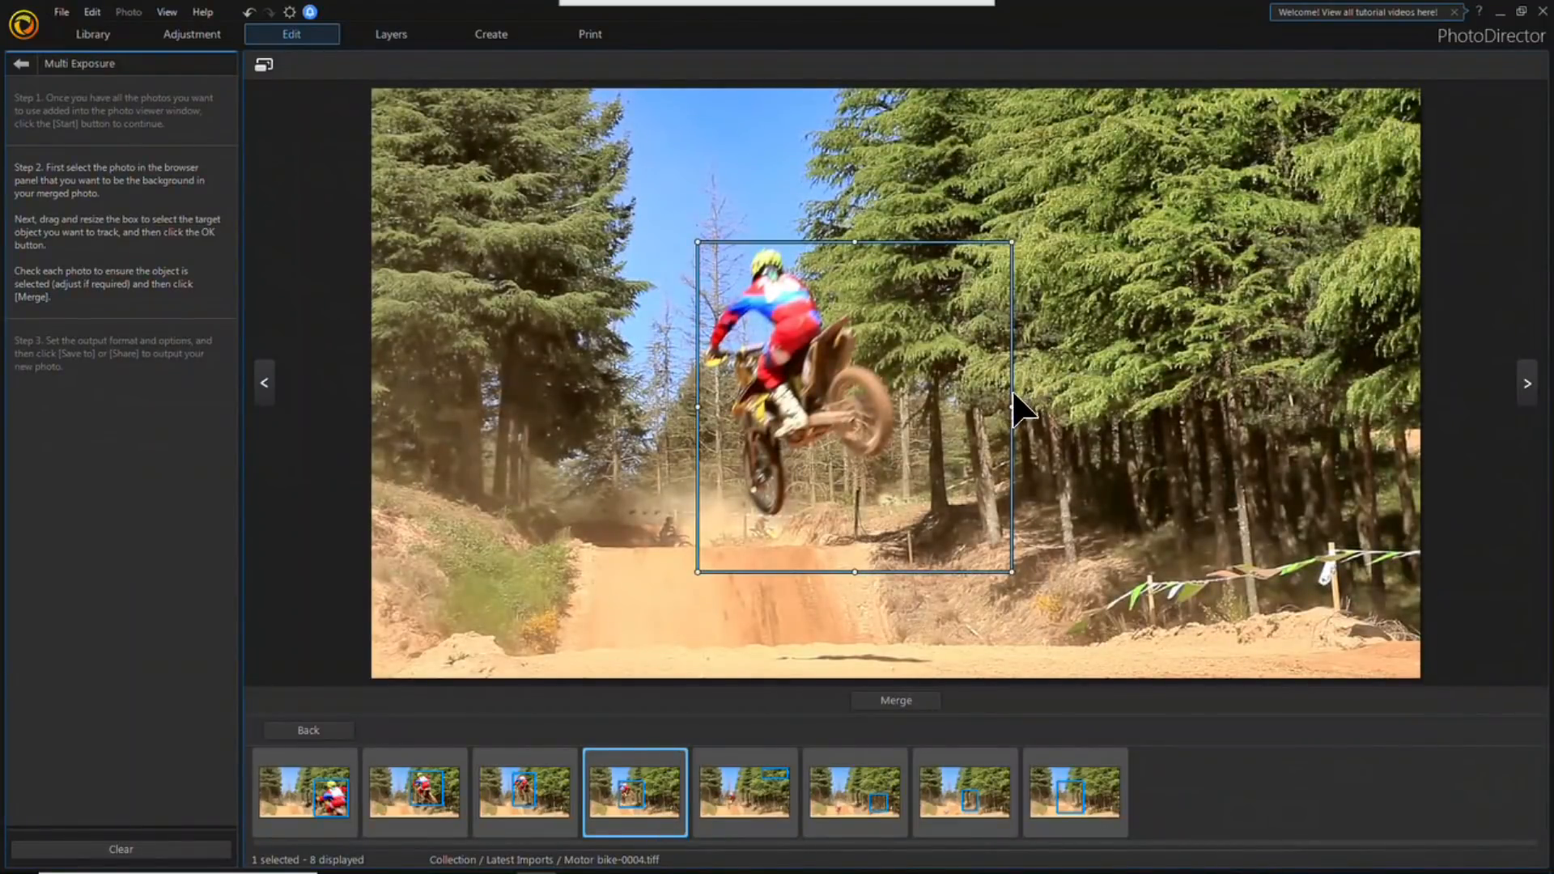
pyautogui.moveTo(1015, 407); pyautogui.dragTo(913, 416)
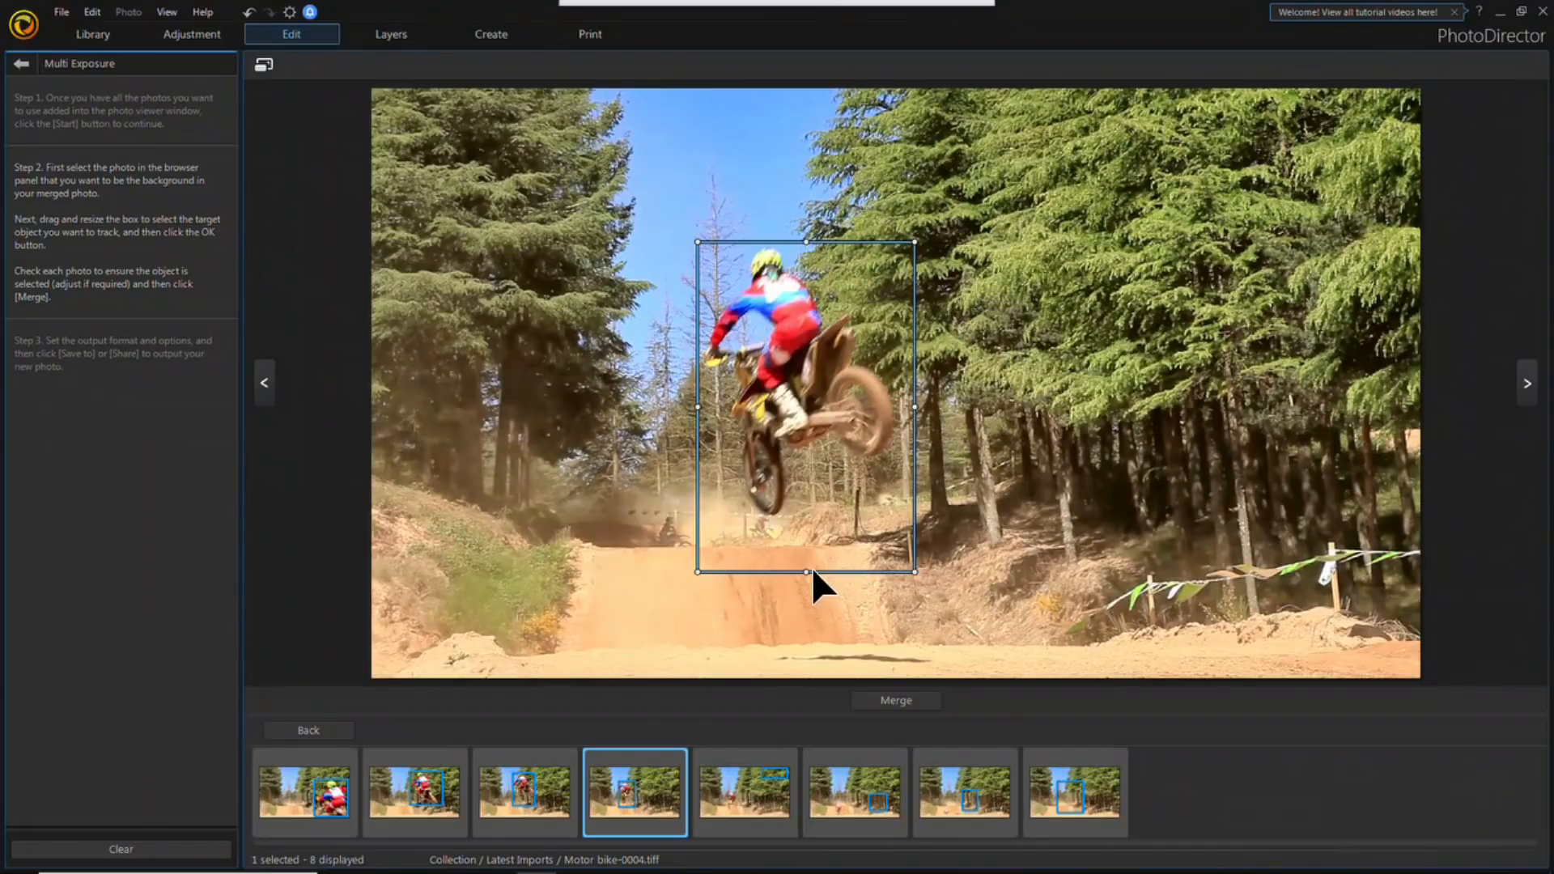
pyautogui.moveTo(806, 569); pyautogui.dragTo(798, 530)
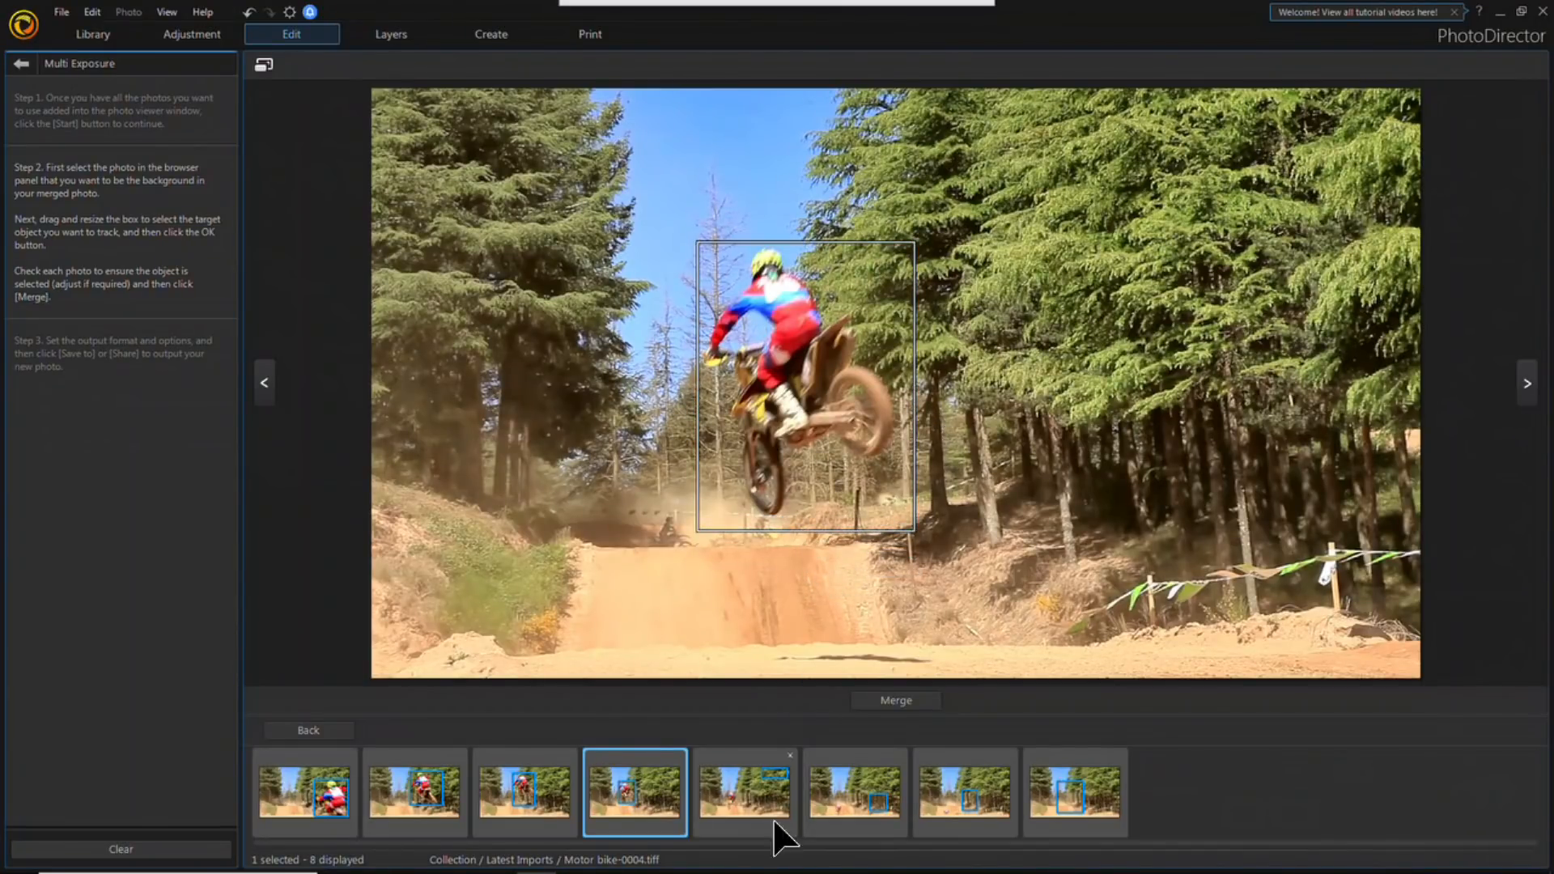
# Step: Move the misplaced box in the fifth photo onto the rider and resize it to enclose the whole bike
pyautogui.click(760, 819)
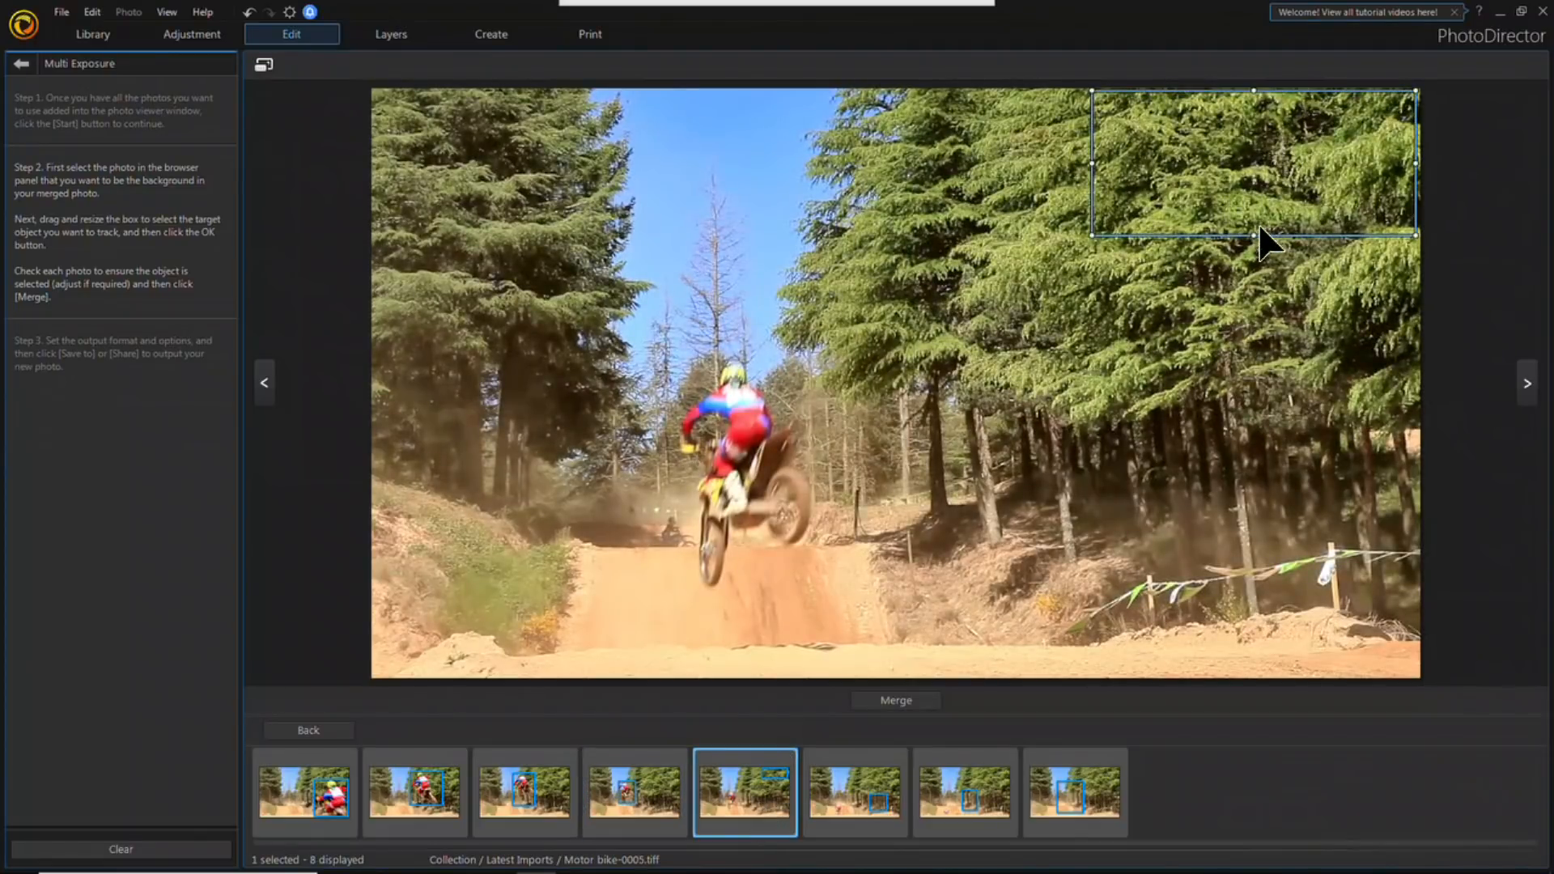
pyautogui.moveTo(1252, 241); pyautogui.dragTo(809, 489)
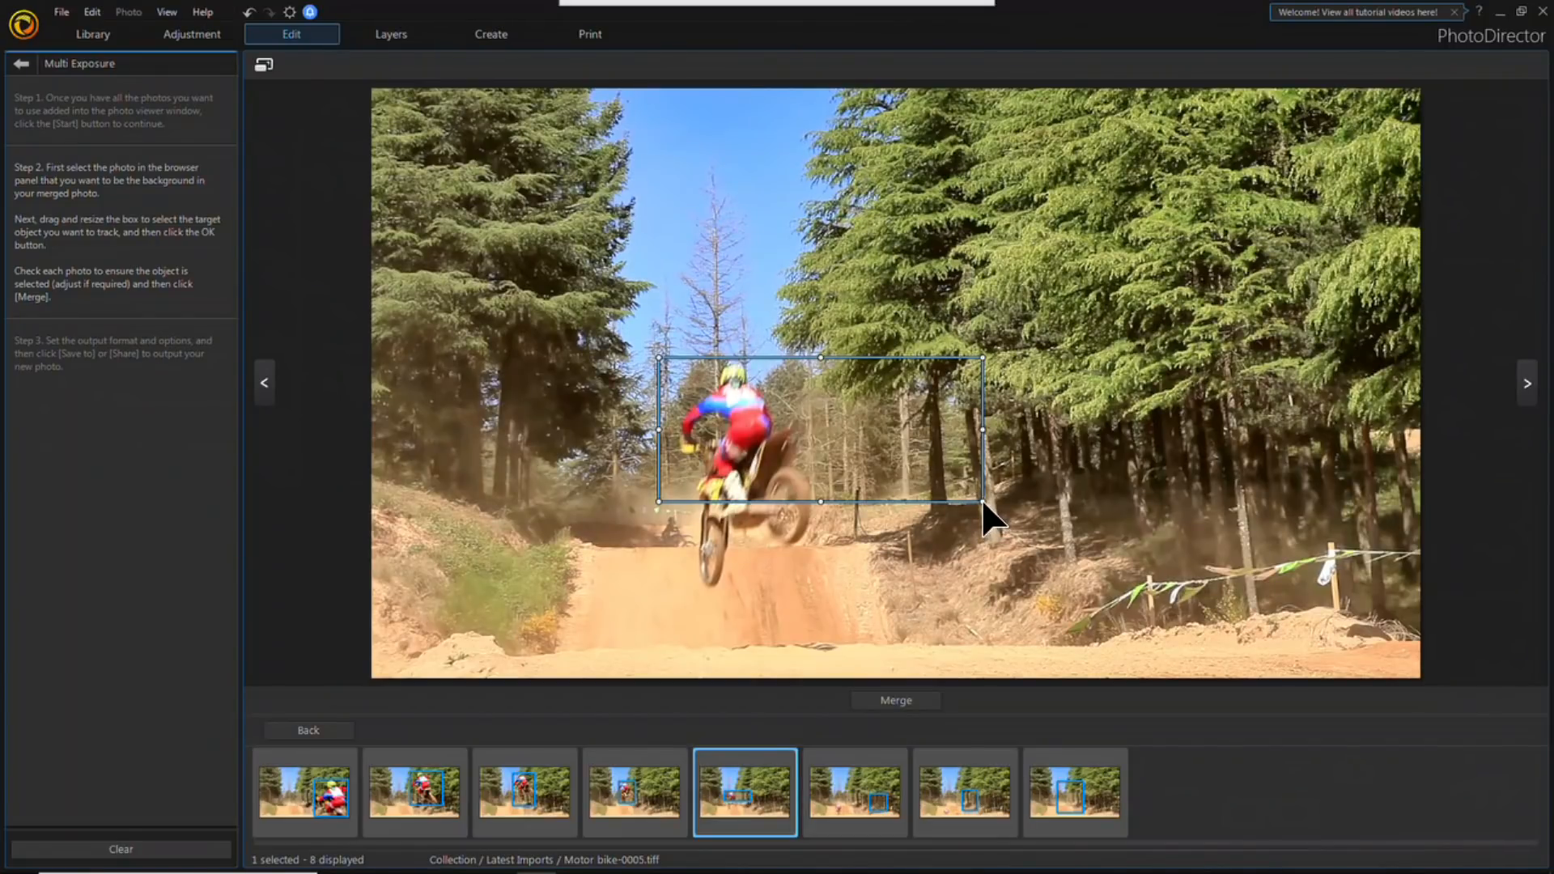
pyautogui.moveTo(985, 499); pyautogui.dragTo(823, 595)
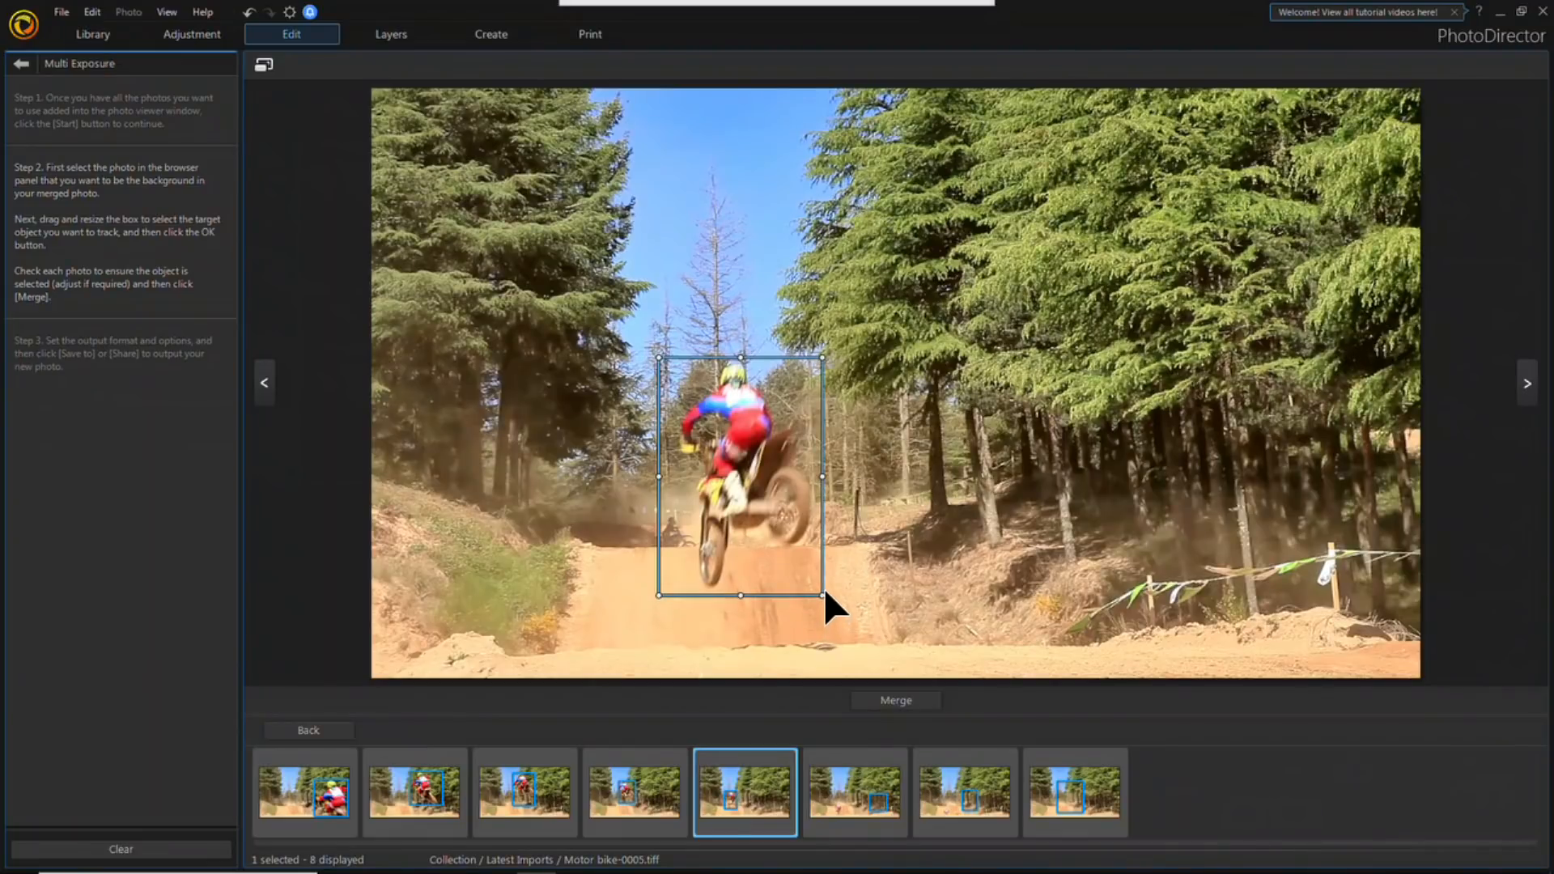
# Step: Reposition the sixth photo's box over the landed rider and narrow it to fit closely around him
pyautogui.click(883, 815)
pyautogui.click(1244, 401)
pyautogui.moveTo(1244, 404); pyautogui.dragTo(753, 491)
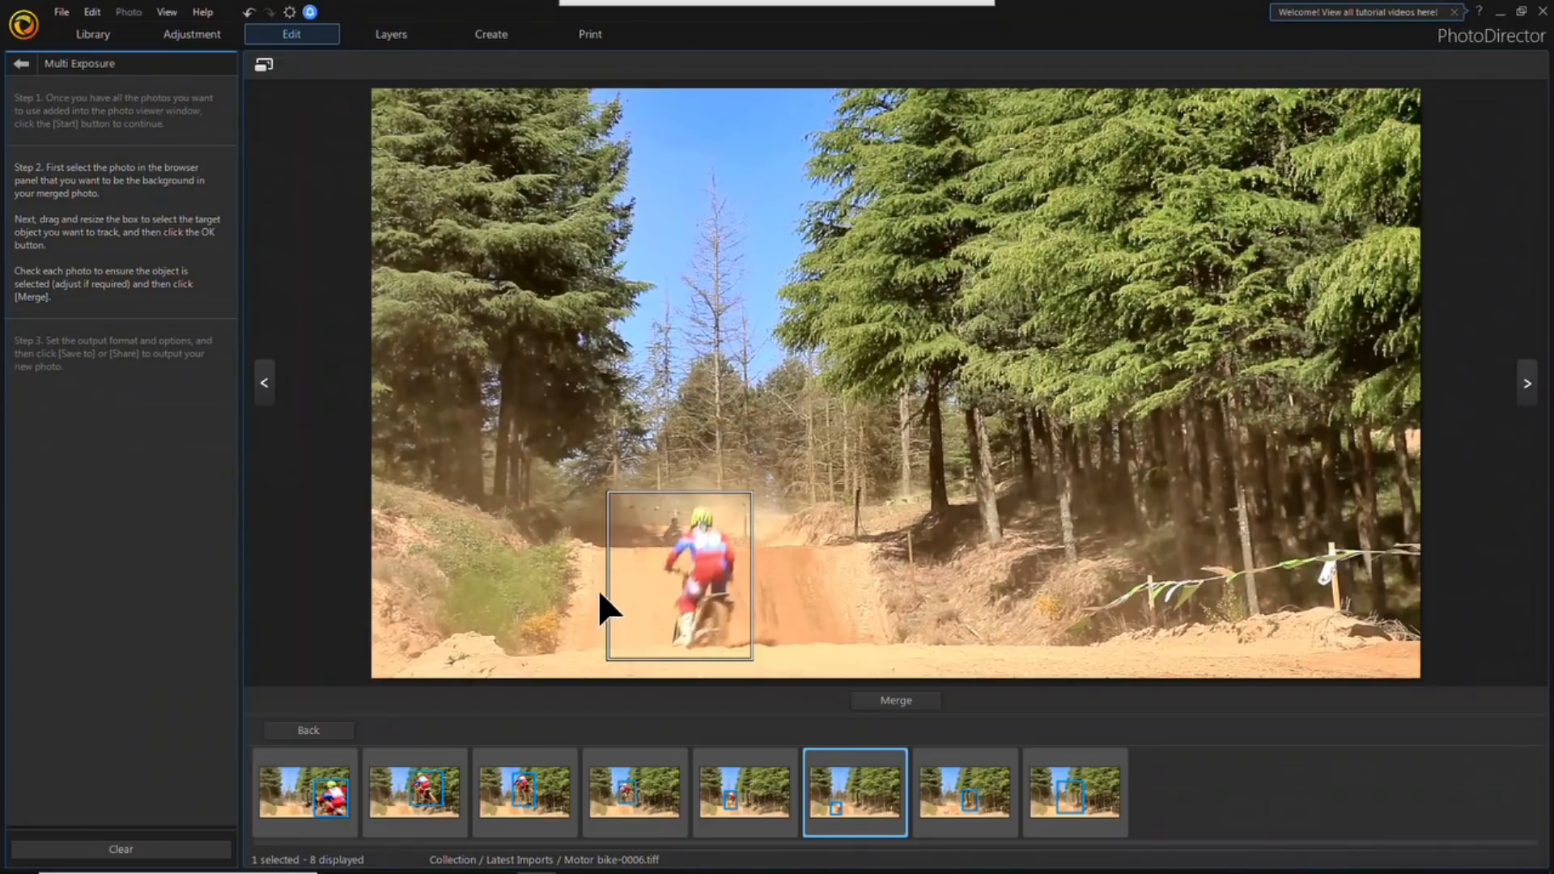
pyautogui.moveTo(604, 570); pyautogui.dragTo(653, 566)
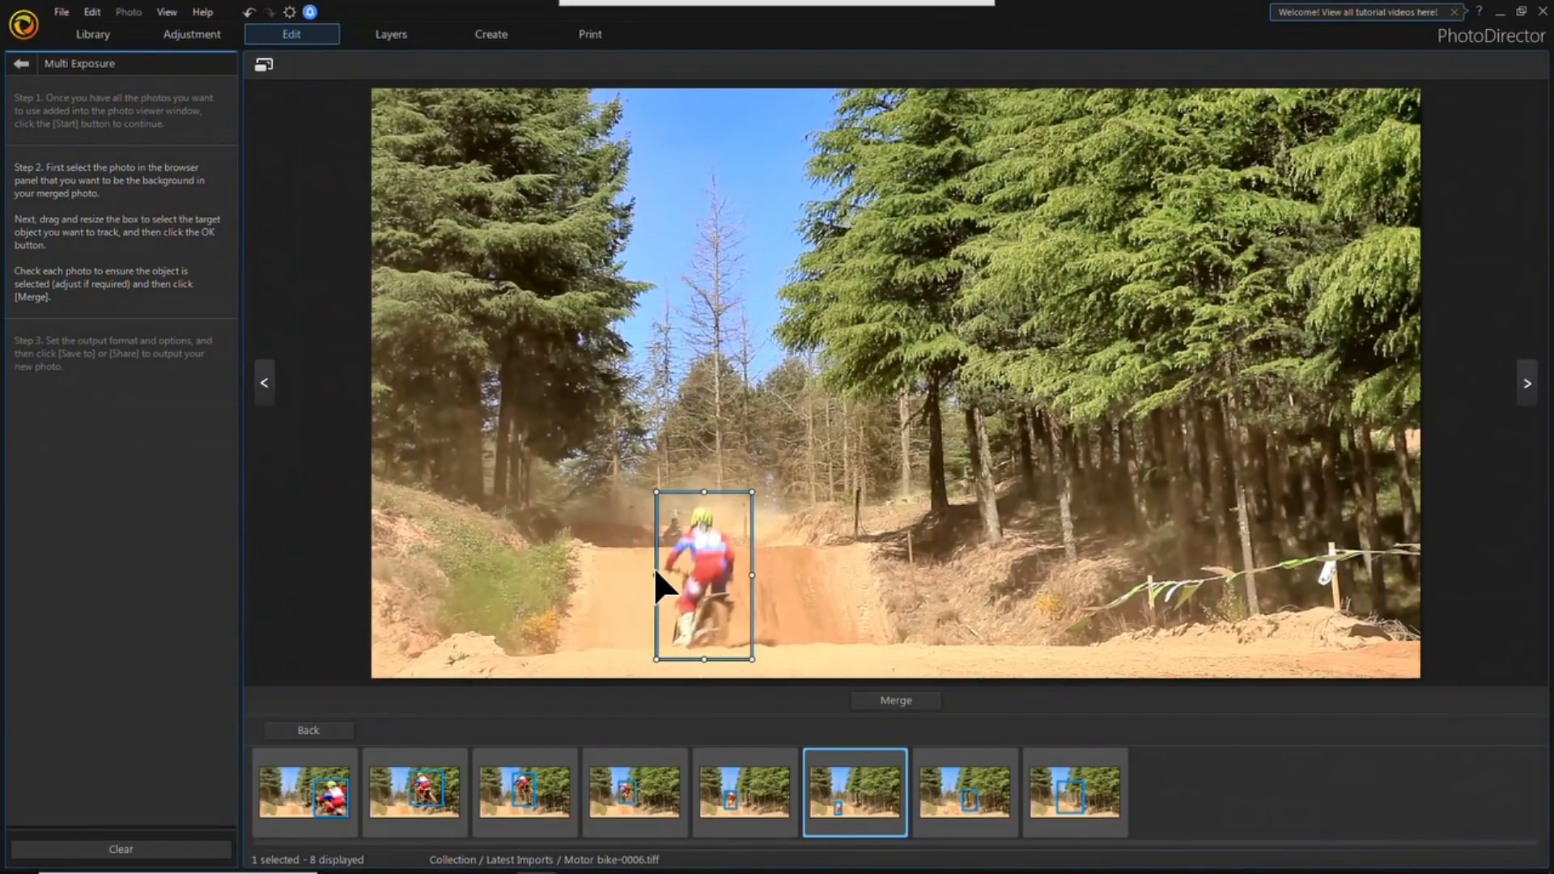
# Step: Shrink the seventh photo's box to the small rider on the dirt ramp and trim both of its sides
pyautogui.click(963, 766)
pyautogui.moveTo(971, 356); pyautogui.dragTo(767, 556)
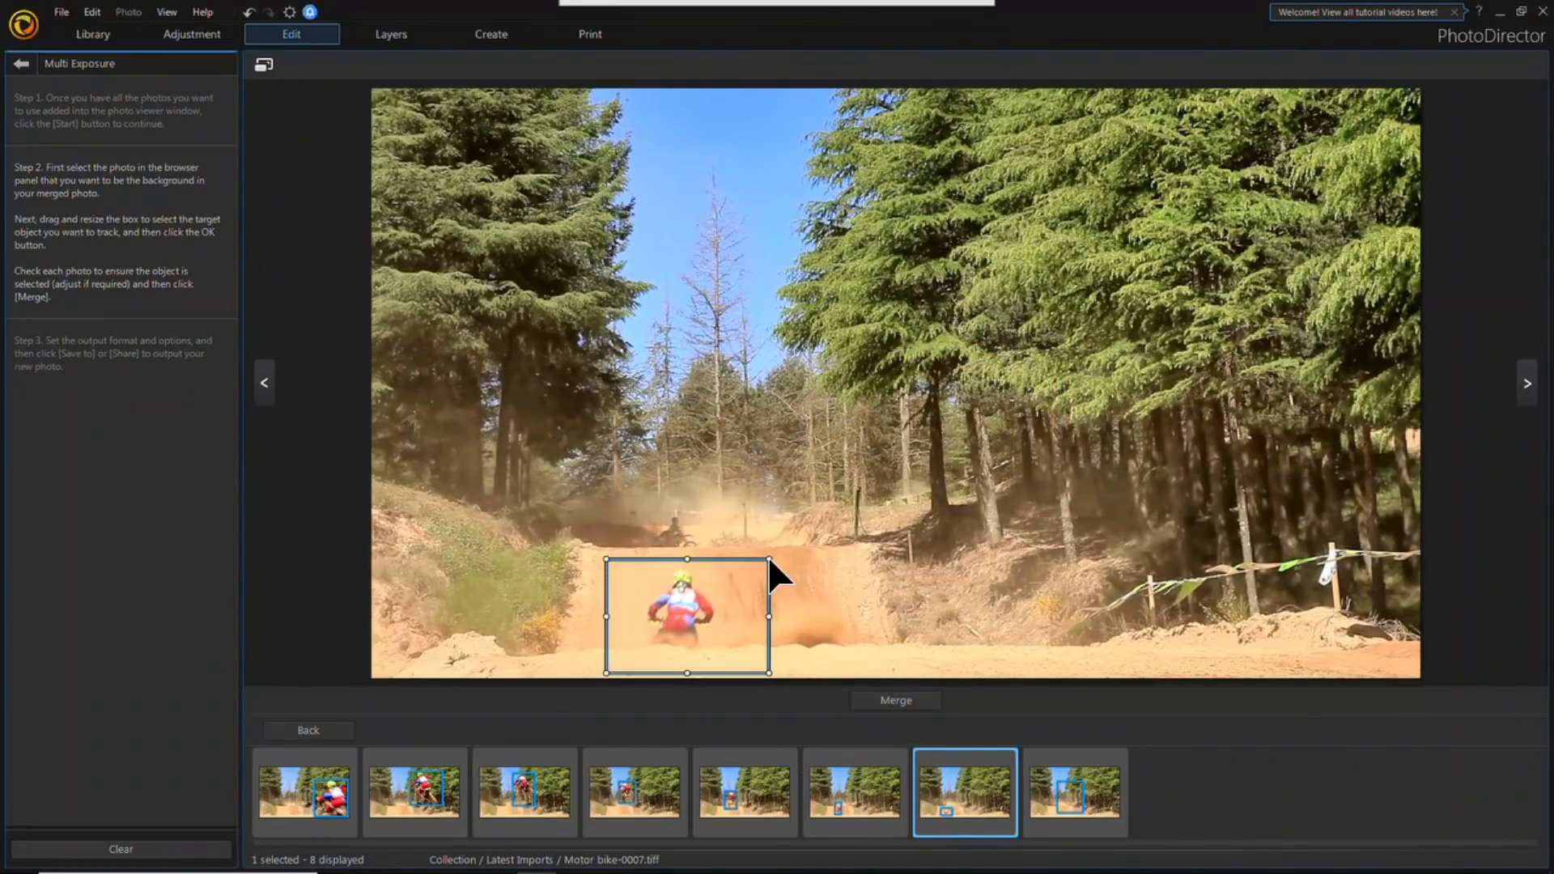
pyautogui.moveTo(769, 610); pyautogui.dragTo(730, 595)
pyautogui.moveTo(606, 615)
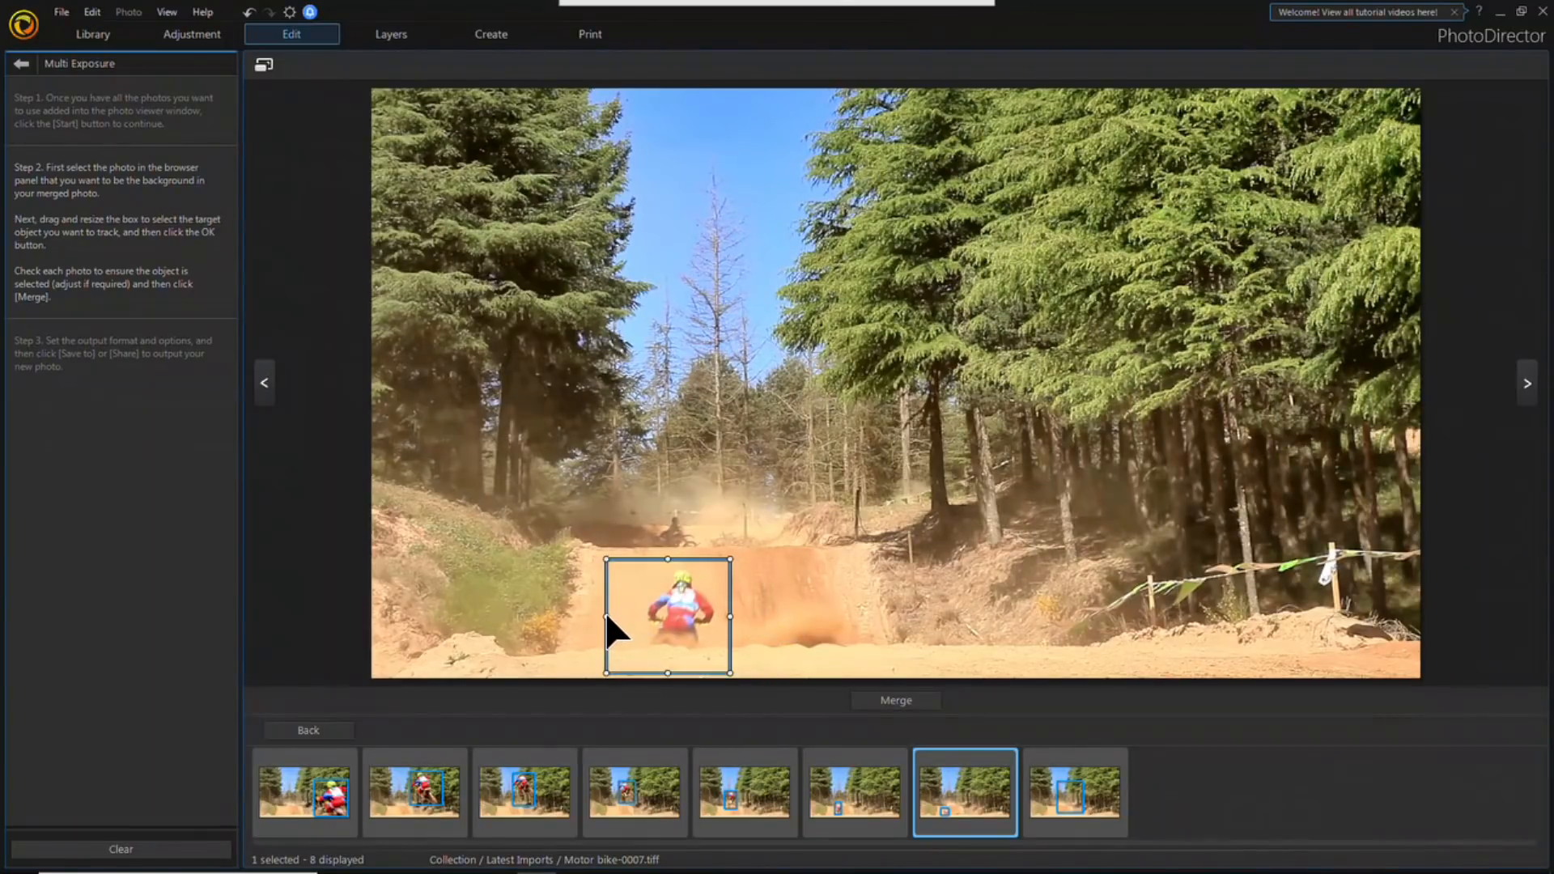
pyautogui.moveTo(603, 608); pyautogui.dragTo(638, 609)
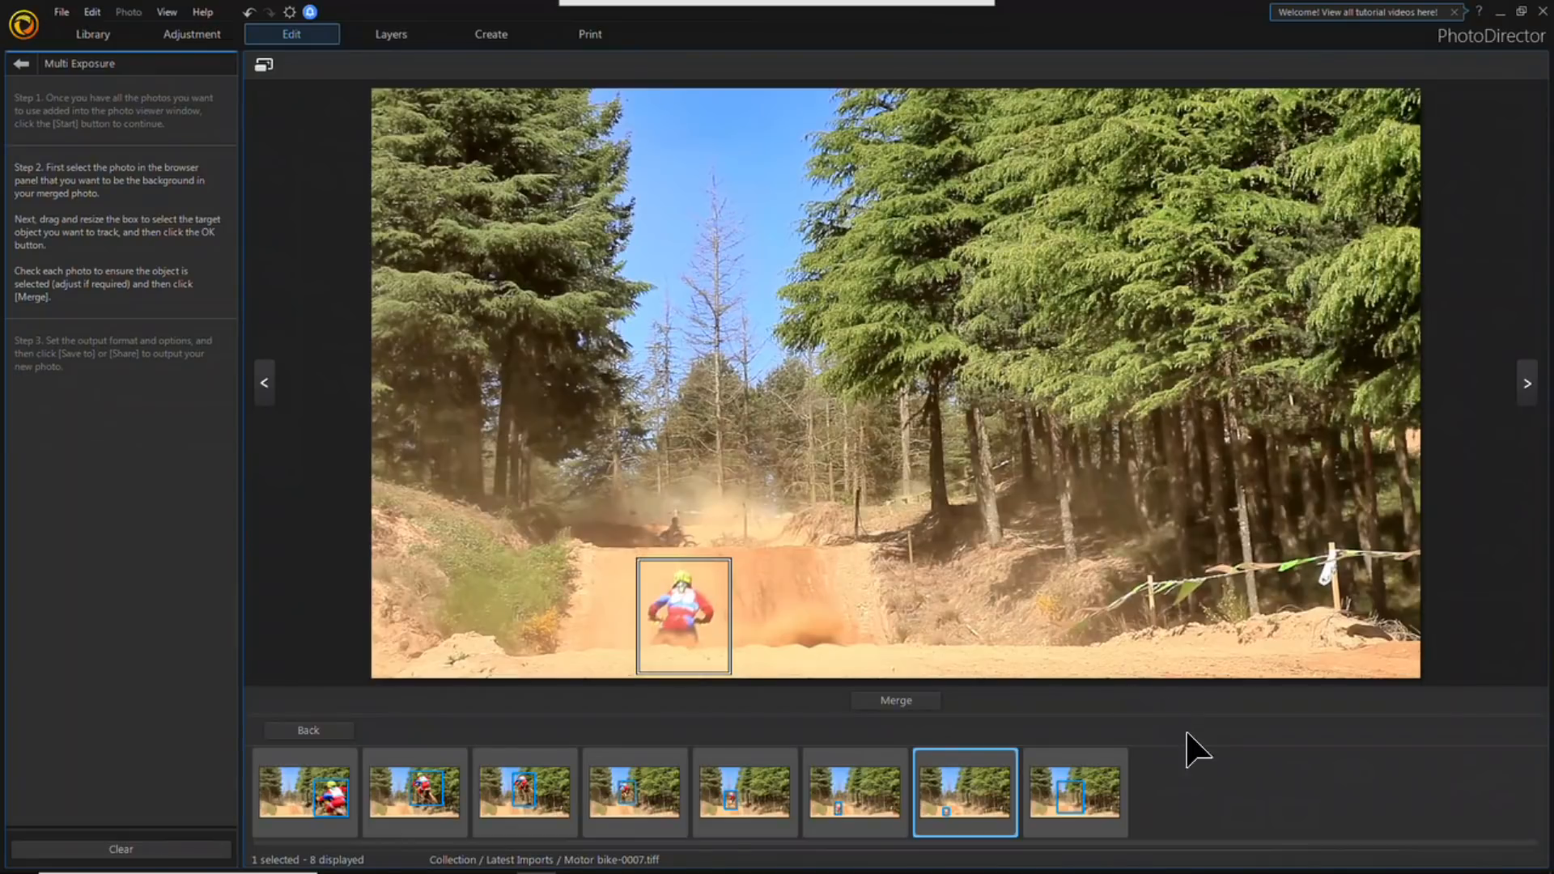
# Step: Reduce the eighth photo's box to a small area at the foot of the ramp around the rider's helmet, and merge the photos
pyautogui.click(1075, 793)
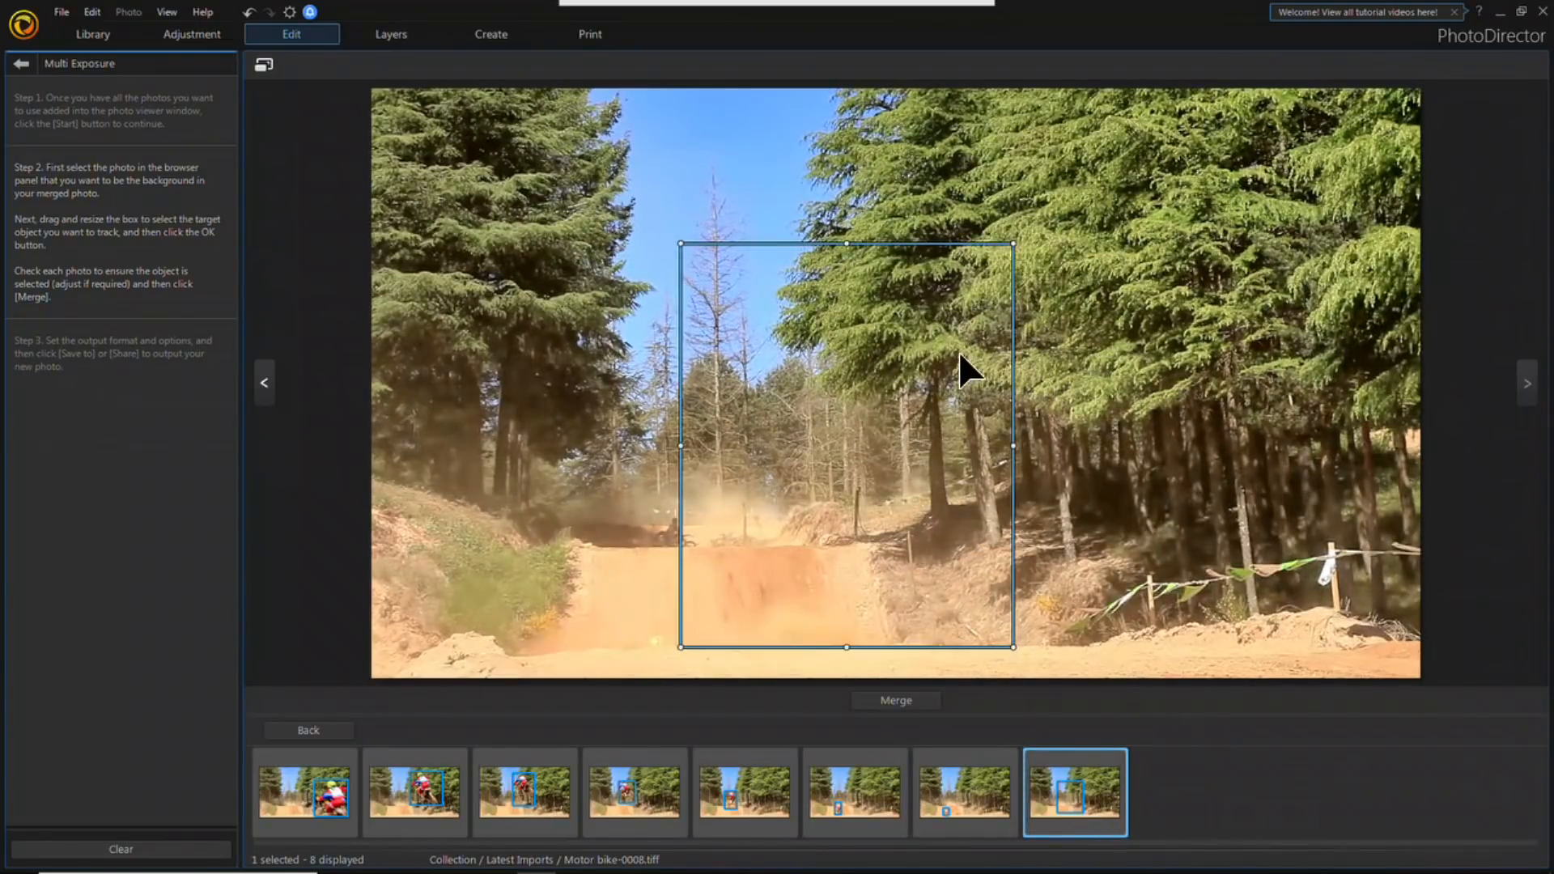
pyautogui.moveTo(853, 253); pyautogui.dragTo(694, 283)
pyautogui.moveTo(856, 272); pyautogui.dragTo(680, 615)
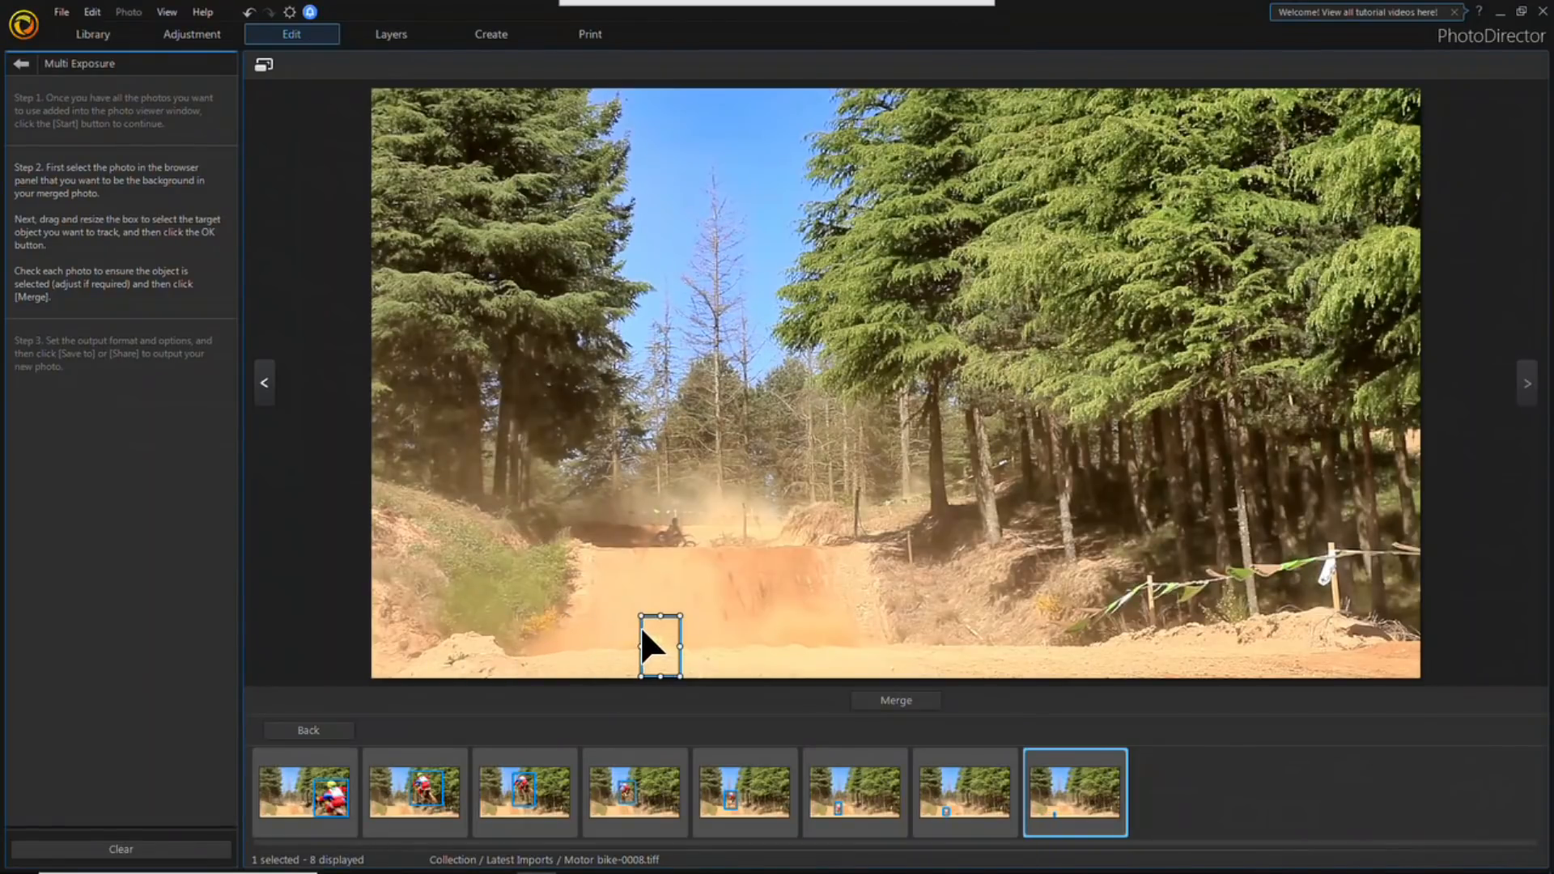
pyautogui.click(901, 696)
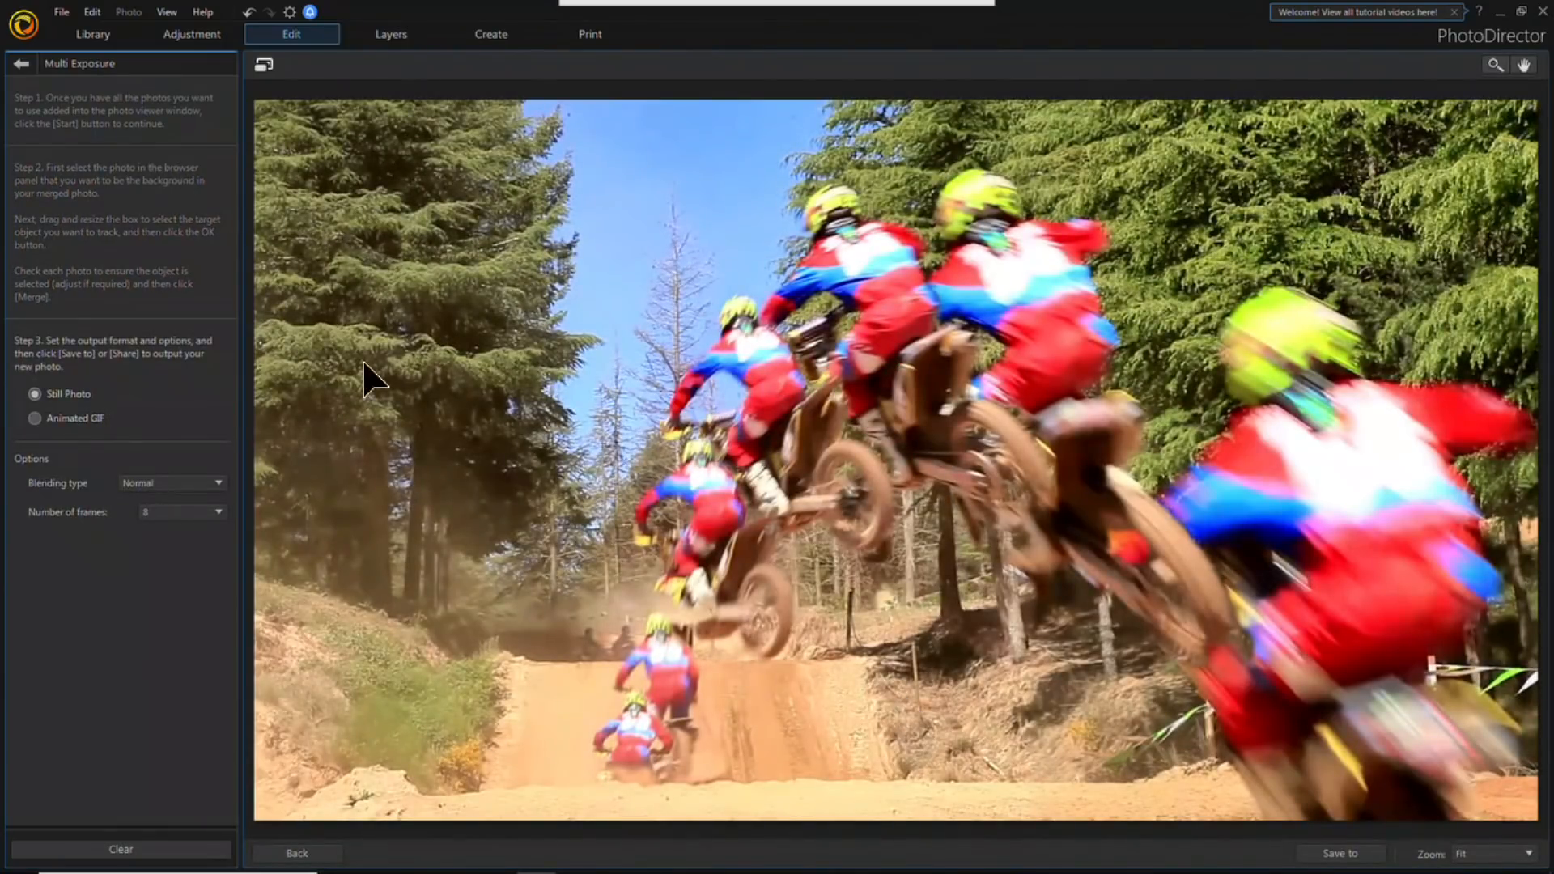
# Step: Set the output format to Animated GIF and preview the animation full screen, opening the webinar's text chat before returning to the output options
pyautogui.click(35, 417)
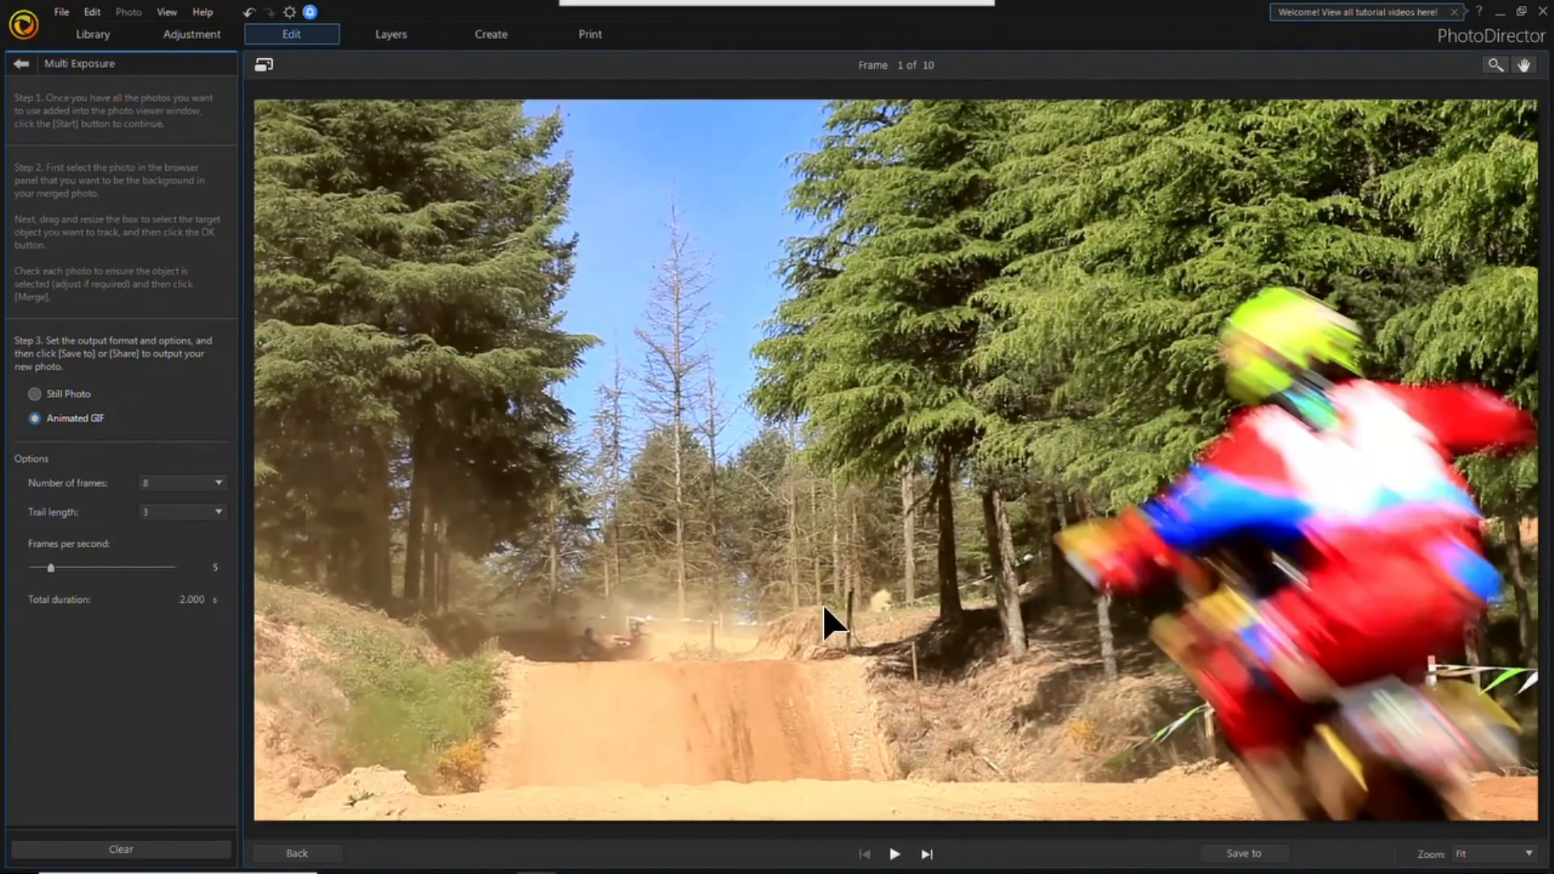
pyautogui.click(894, 853)
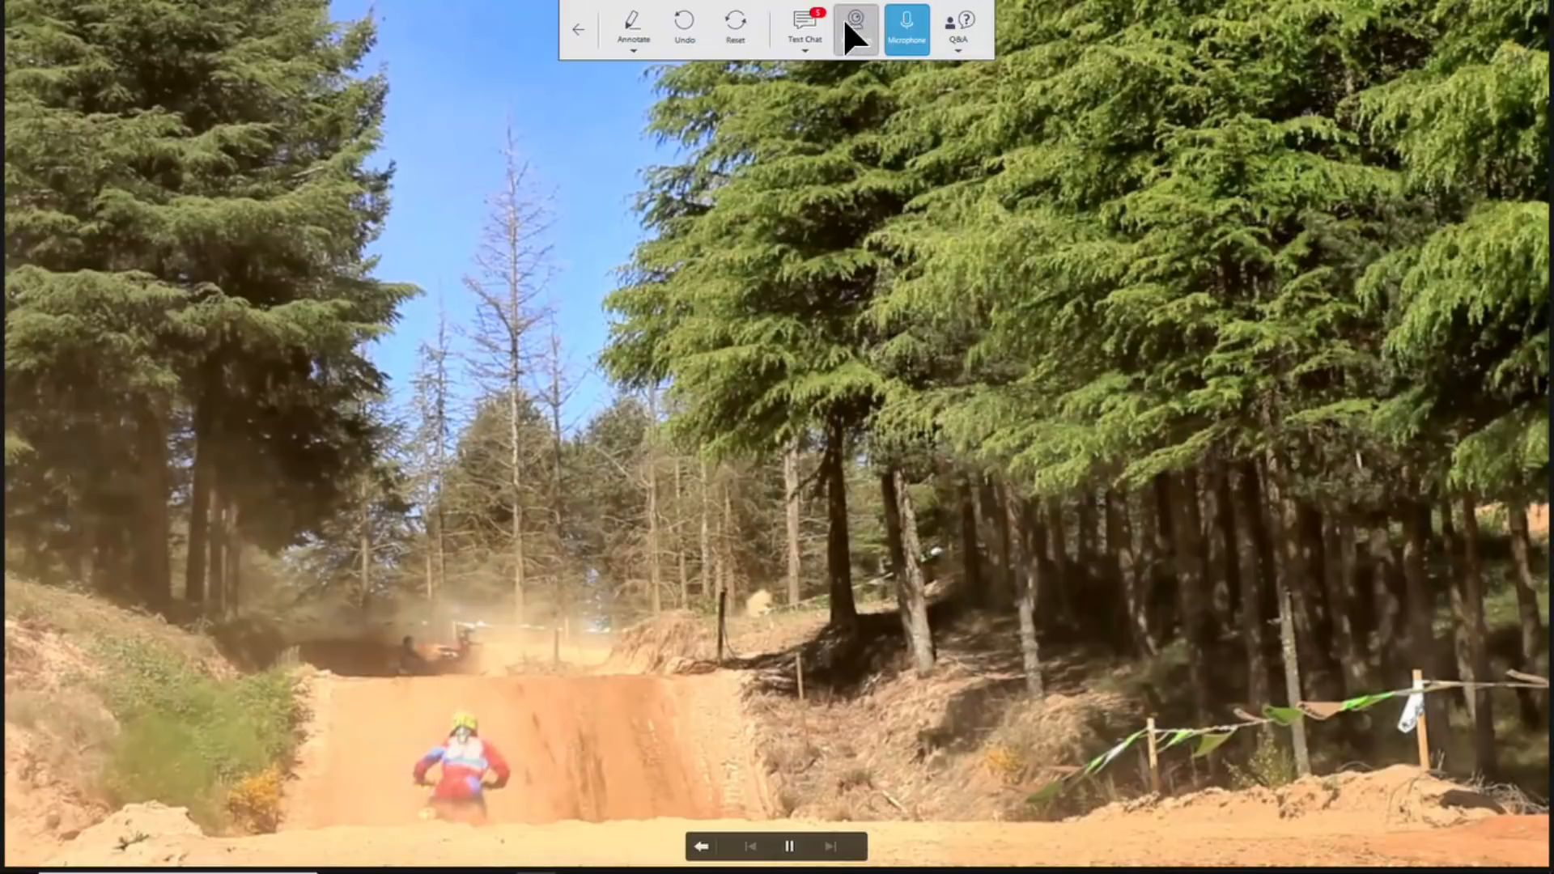
pyautogui.click(806, 14)
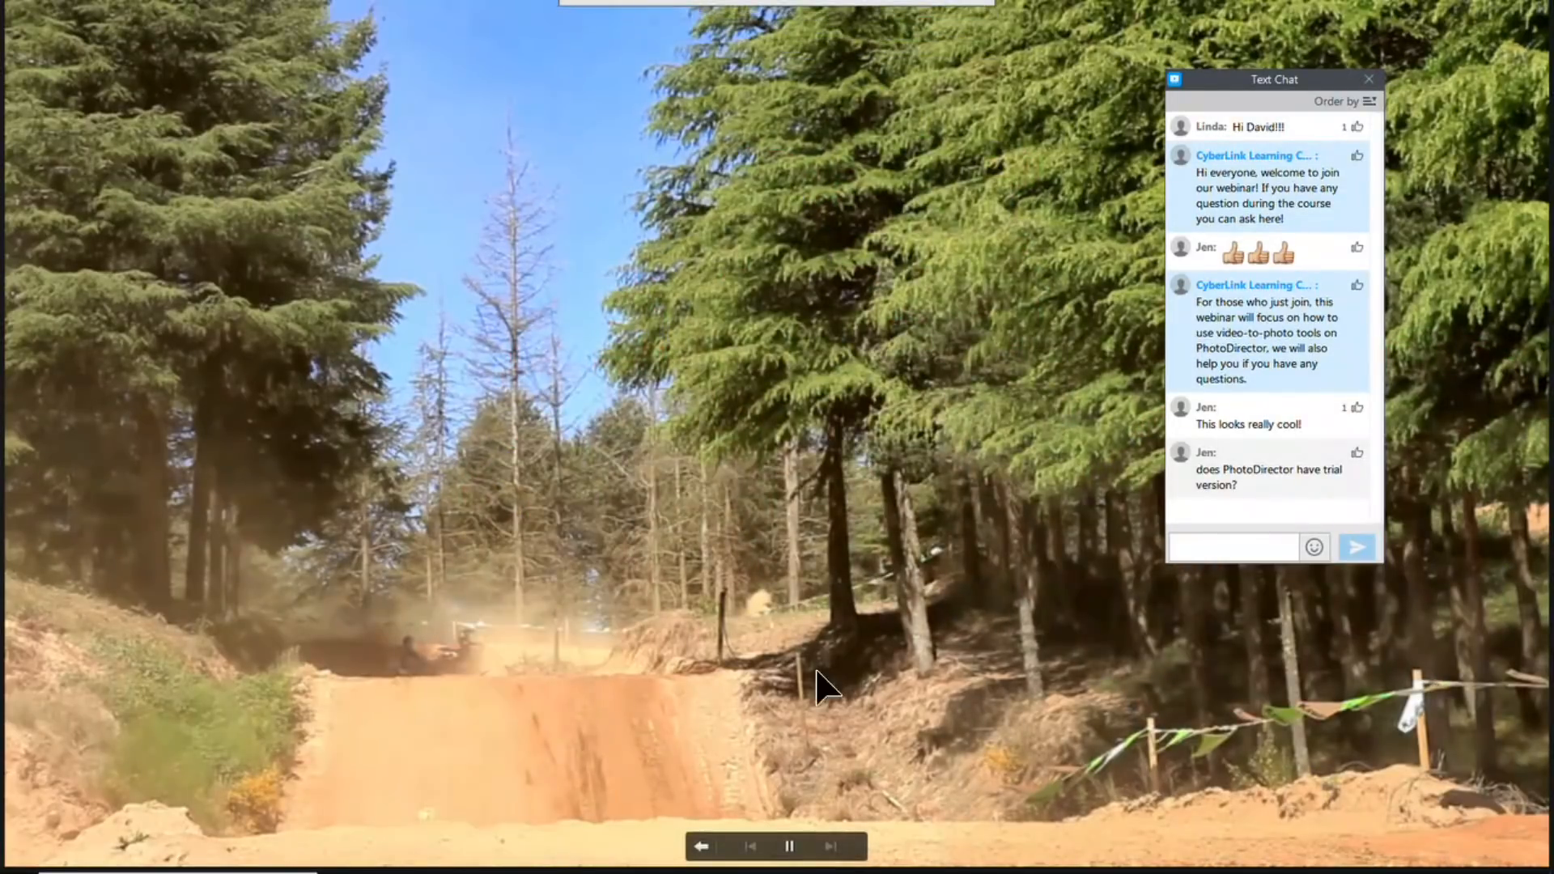
pyautogui.click(700, 847)
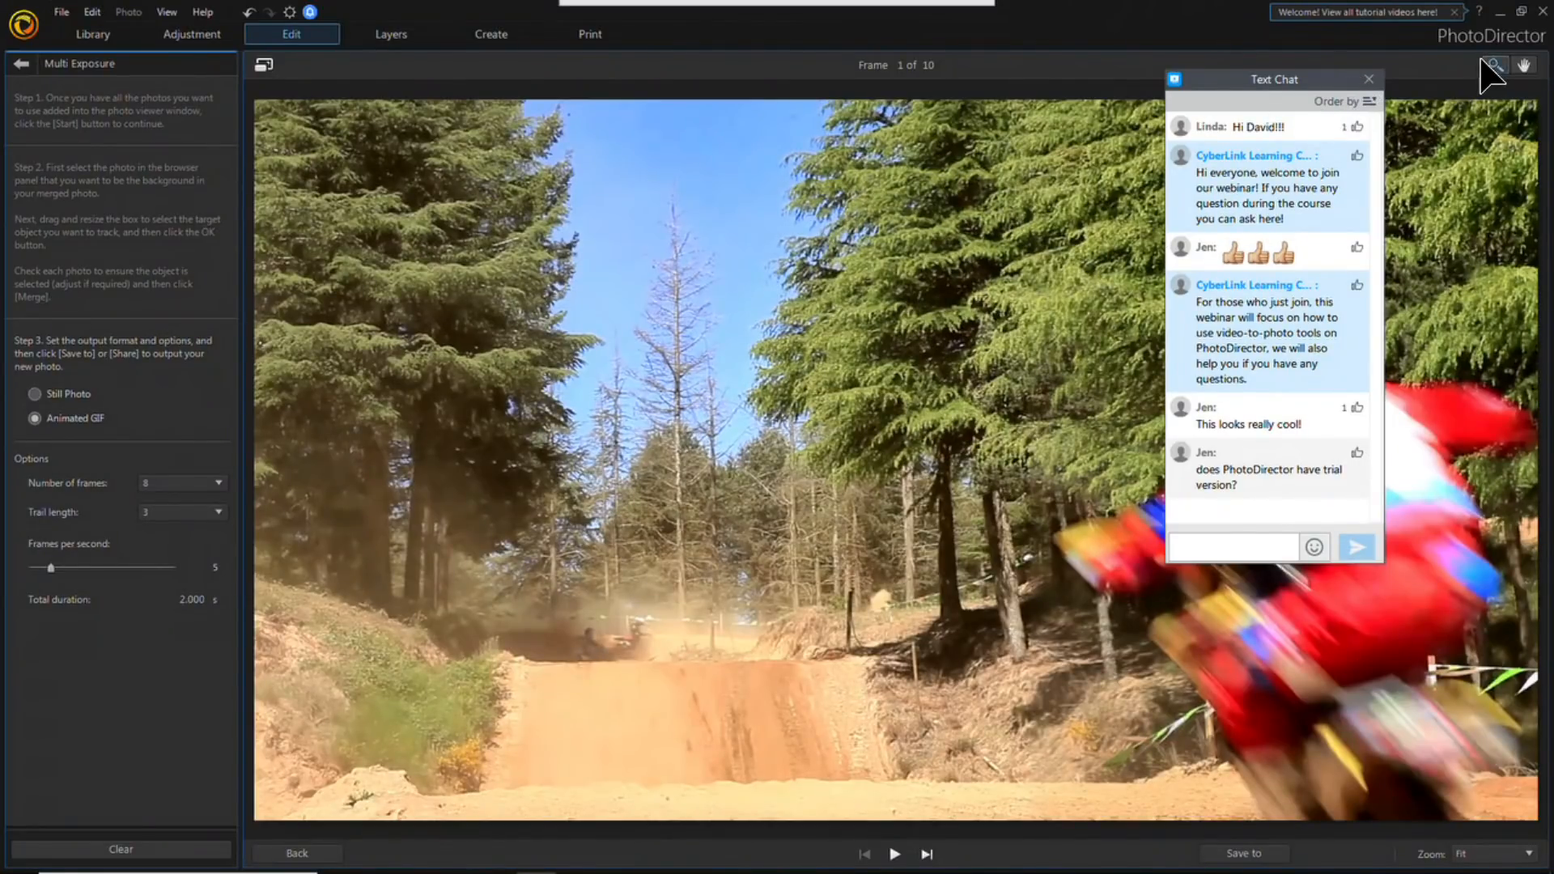
# Step: With the text chat closed, preview the animation full screen using 6 frames, and set the number of frames back to 8
pyautogui.click(1369, 78)
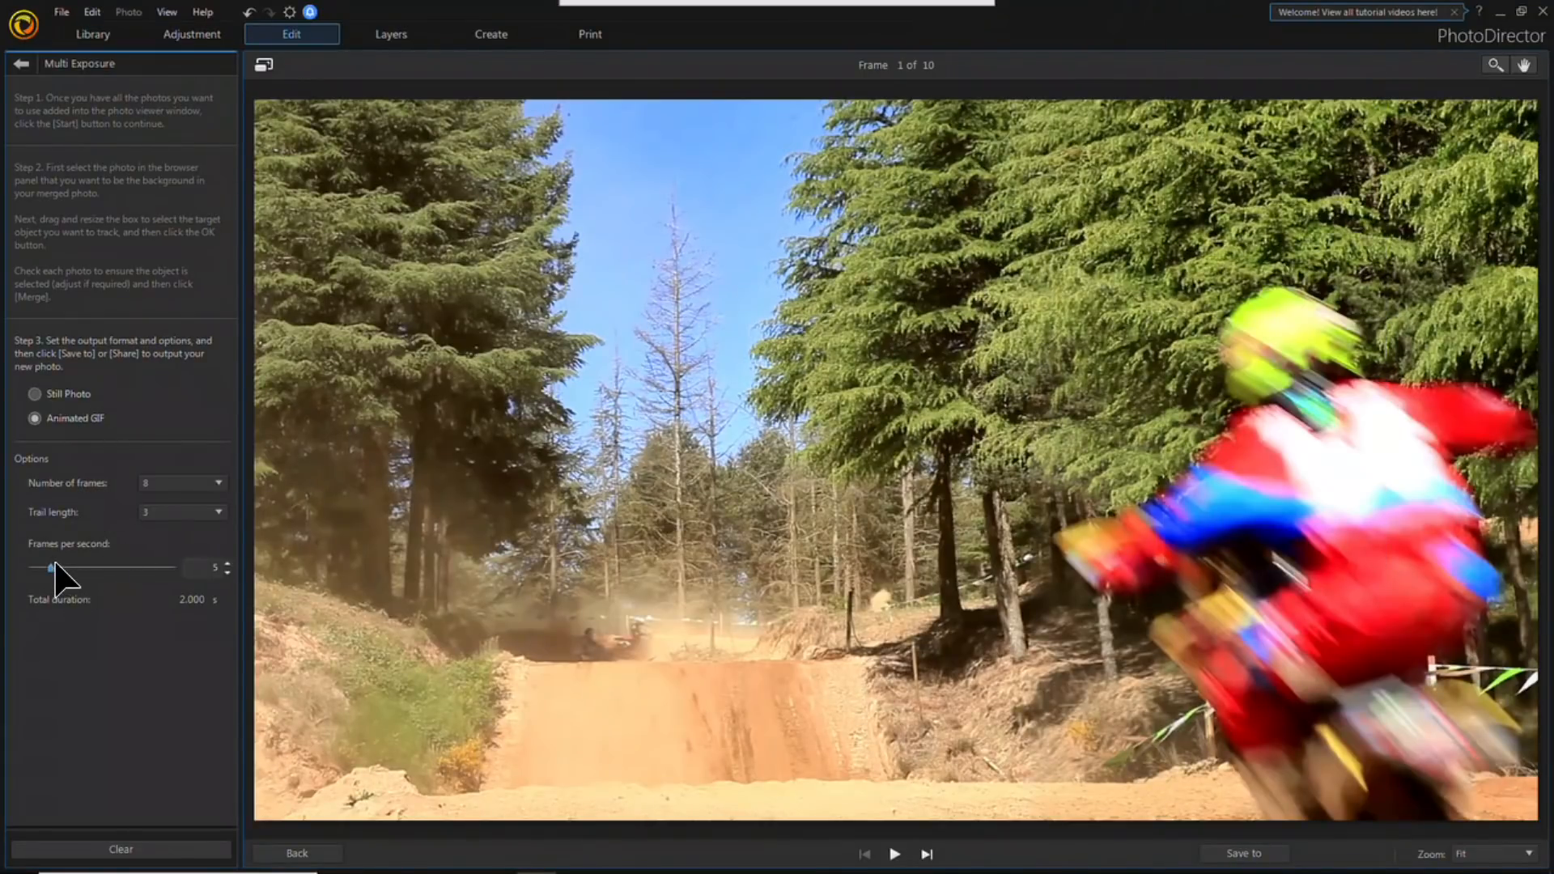
pyautogui.click(170, 485)
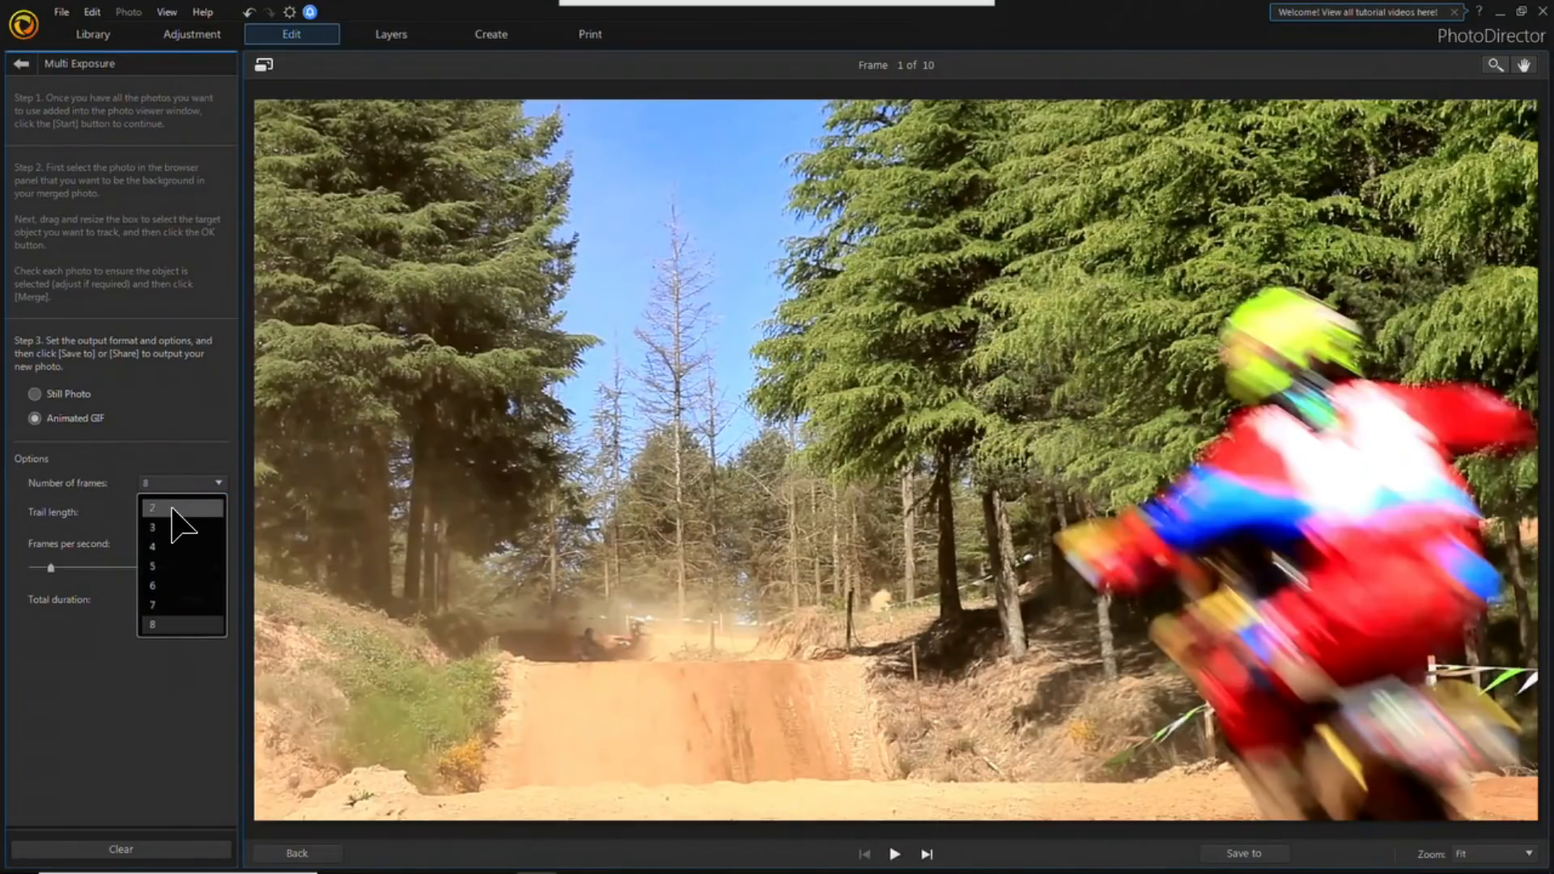
pyautogui.click(172, 584)
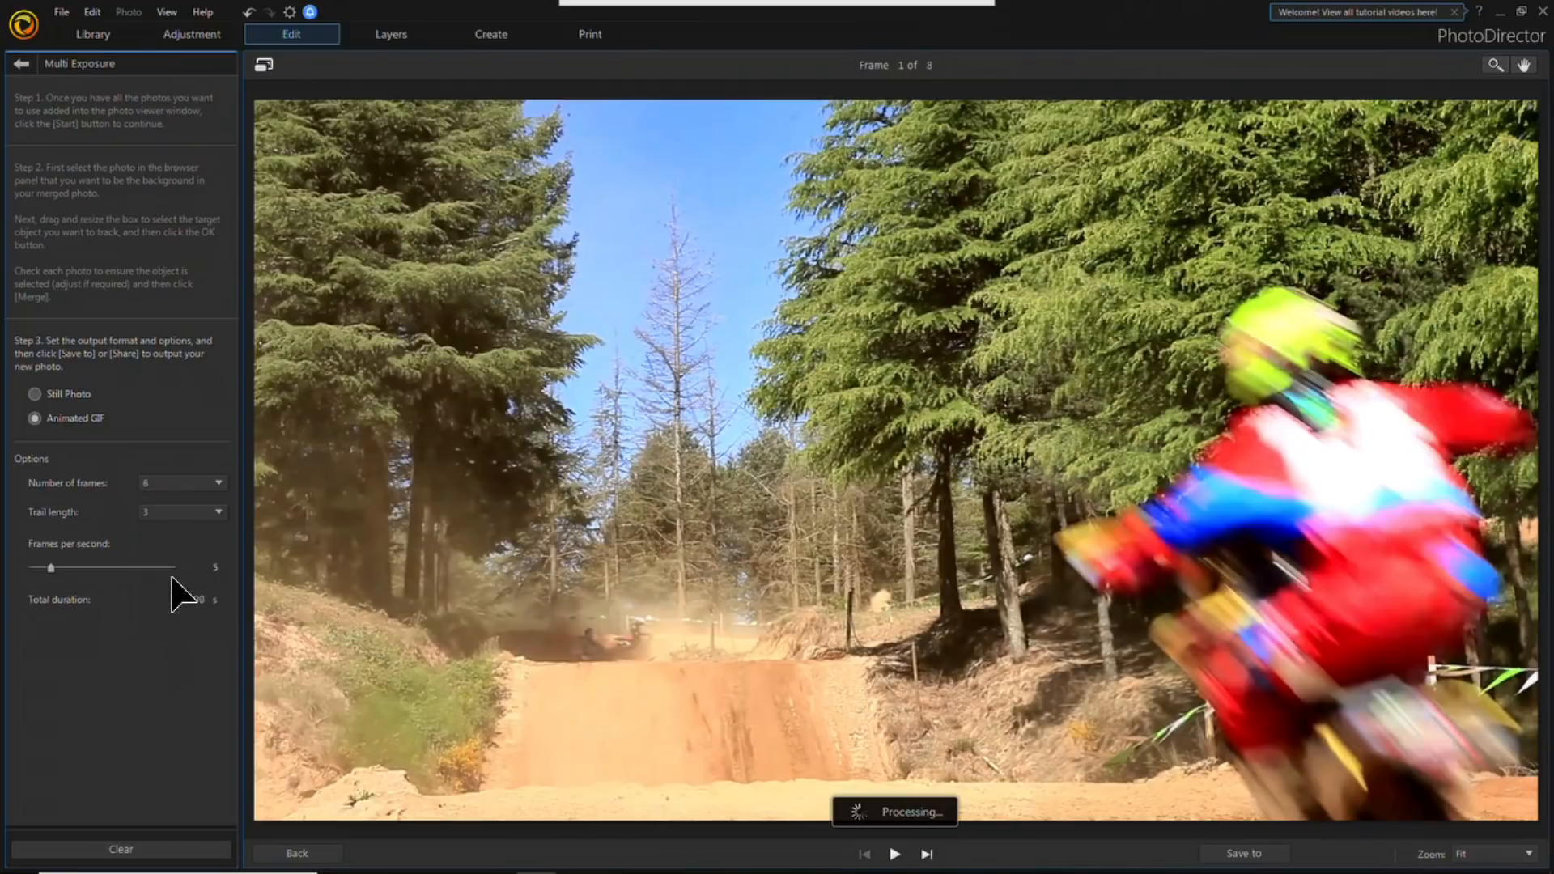
pyautogui.click(895, 853)
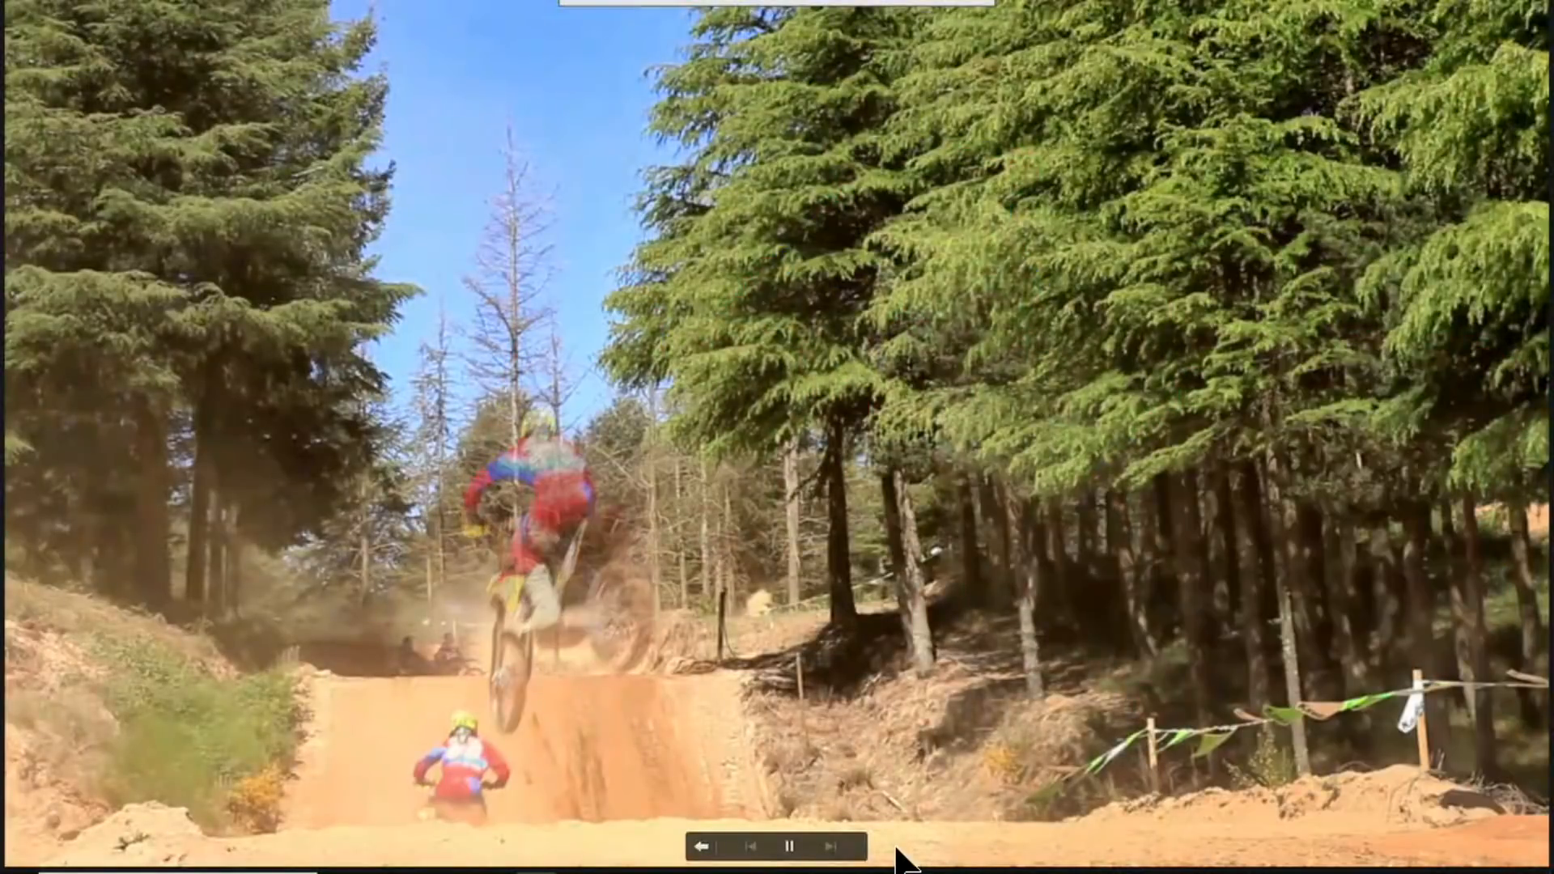
pyautogui.click(703, 847)
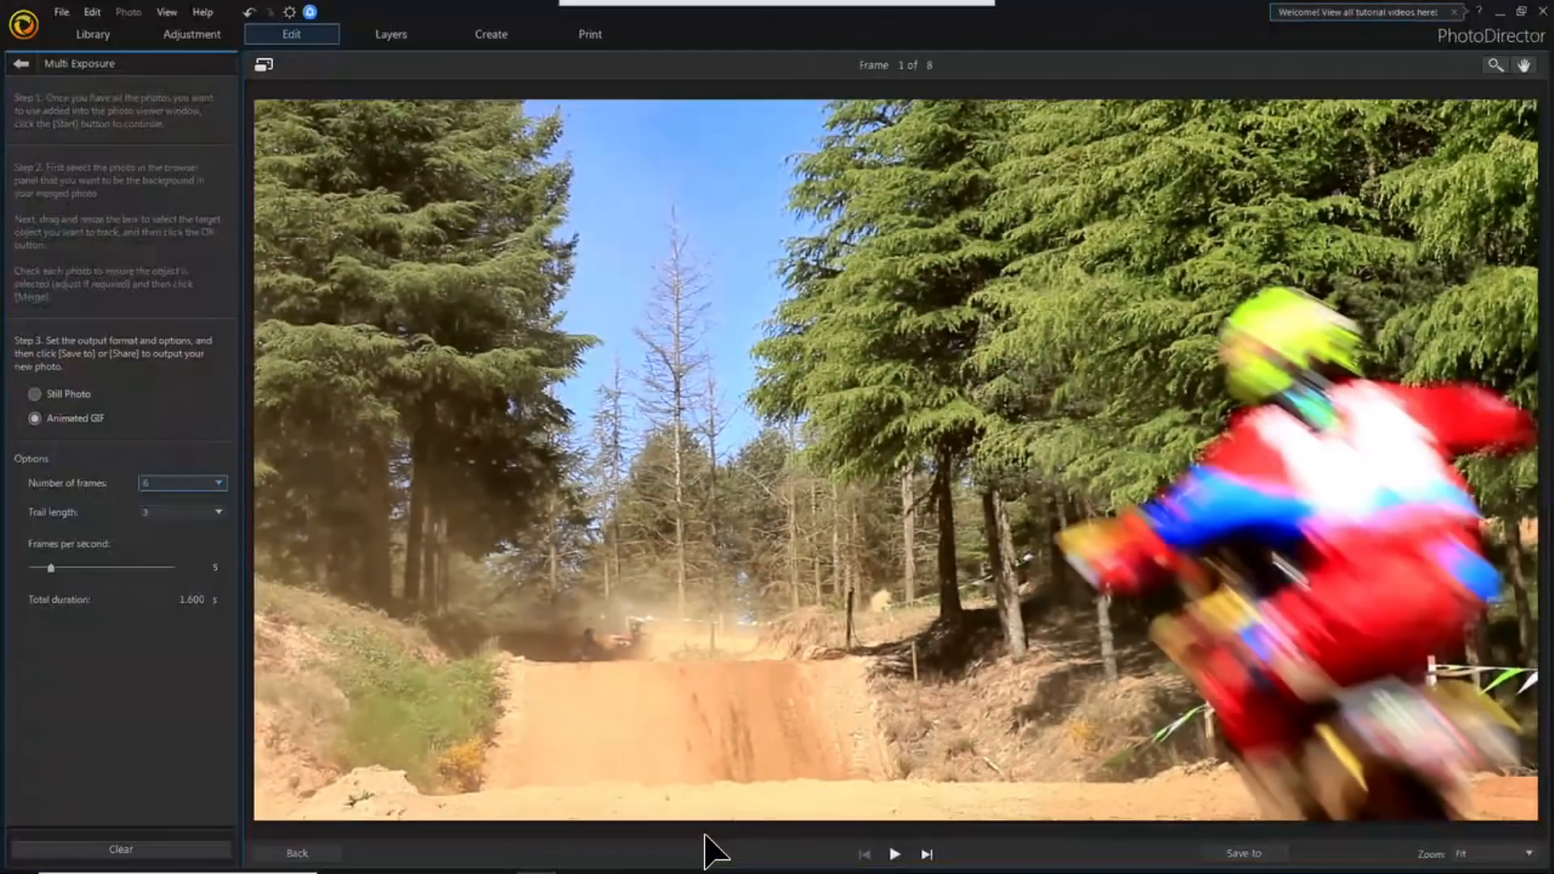
pyautogui.click(218, 483)
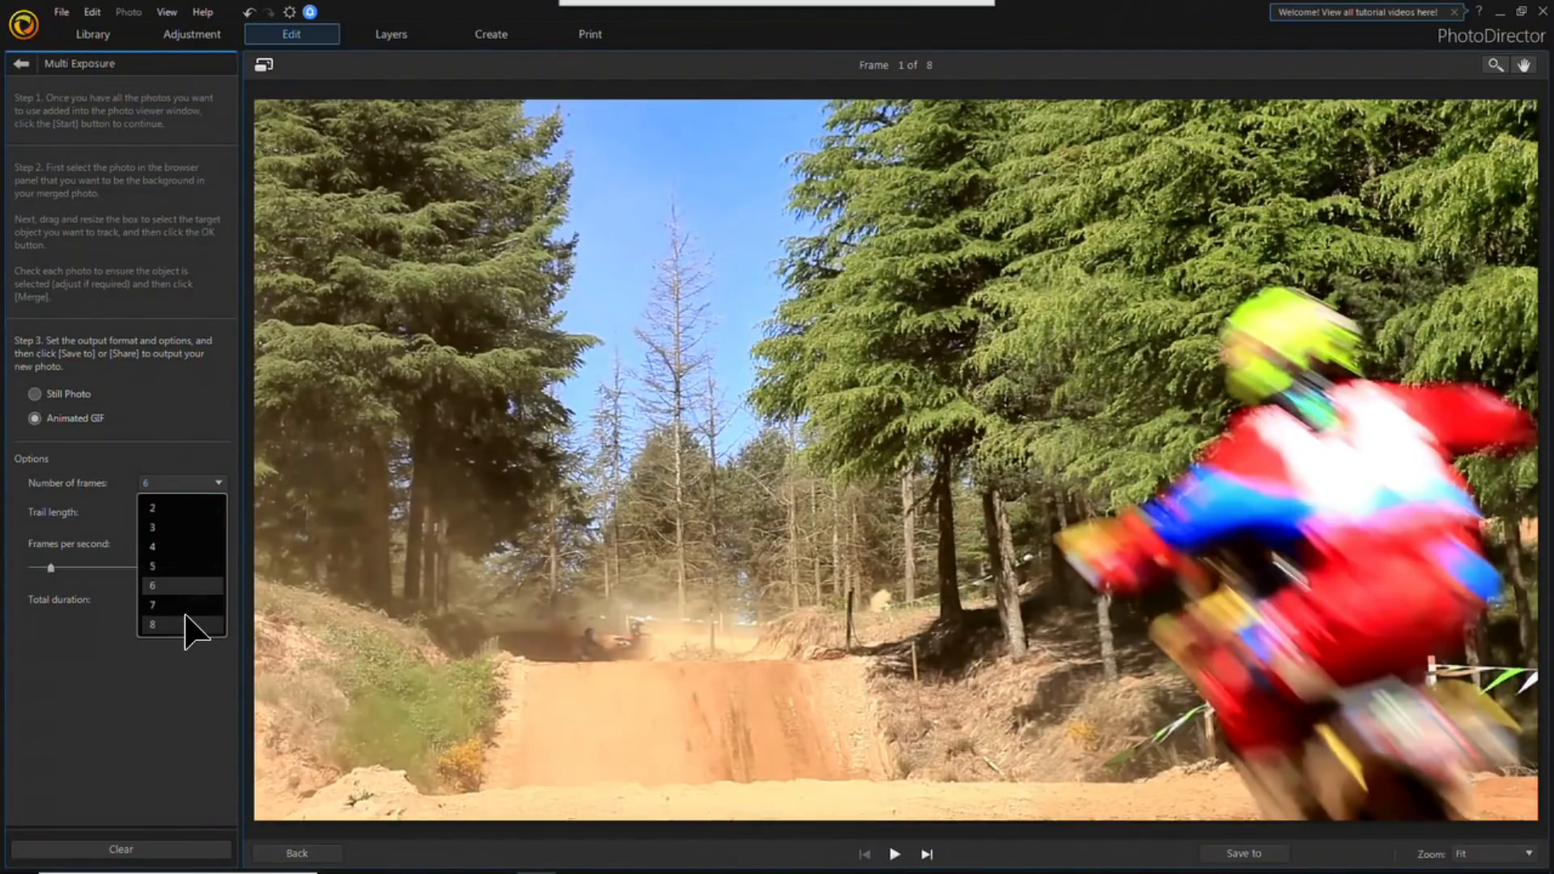
pyautogui.click(191, 625)
# Step: Set the trail length to 8 and preview the animation full screen
pyautogui.click(217, 512)
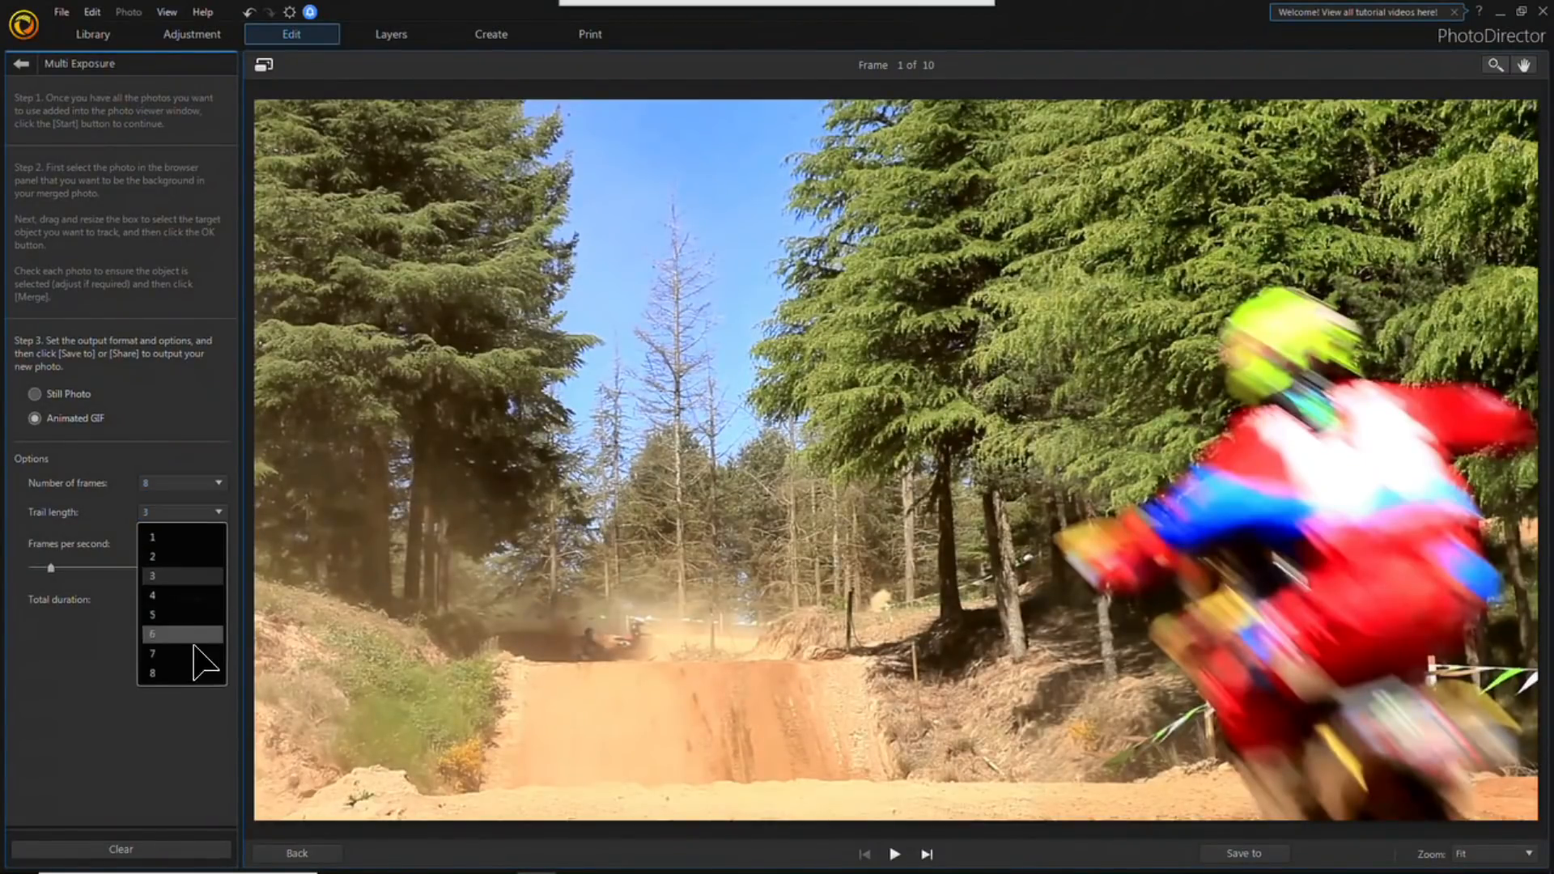
pyautogui.click(188, 671)
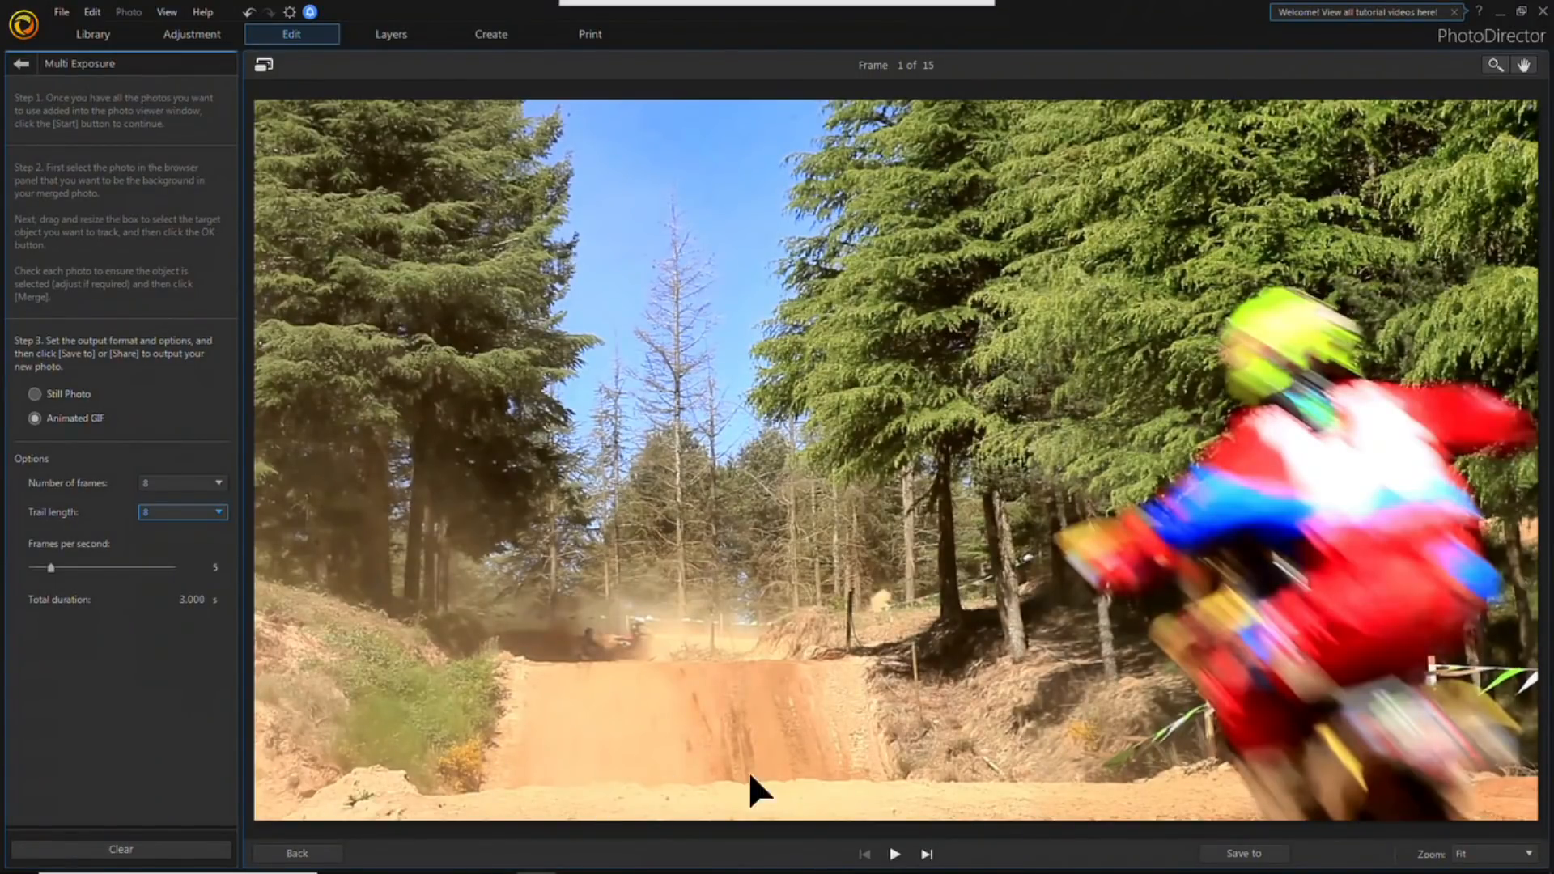
pyautogui.click(897, 855)
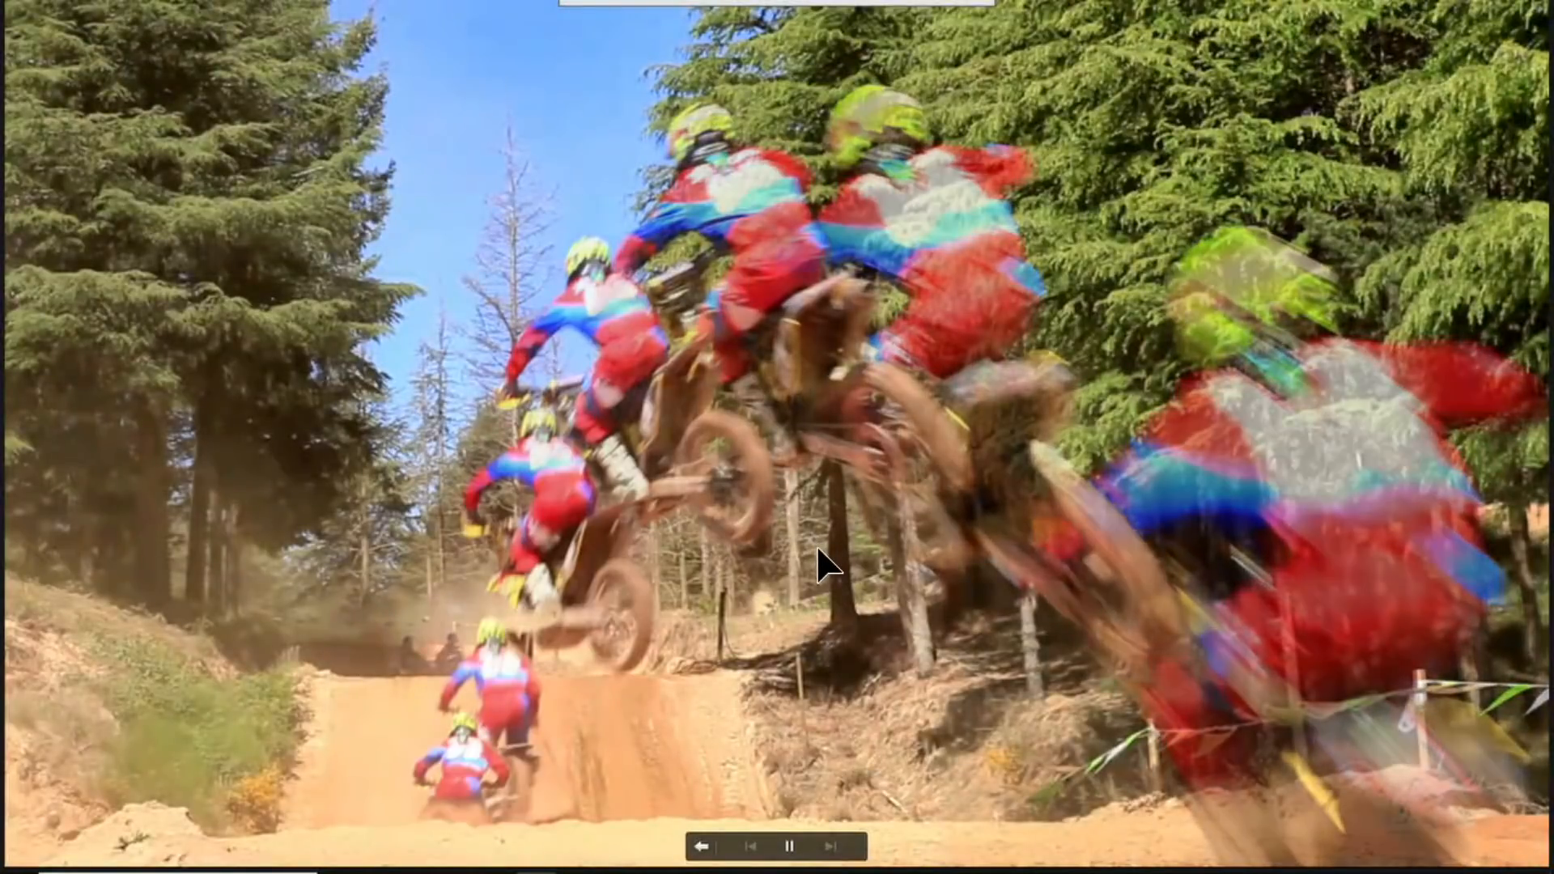
pyautogui.click(701, 846)
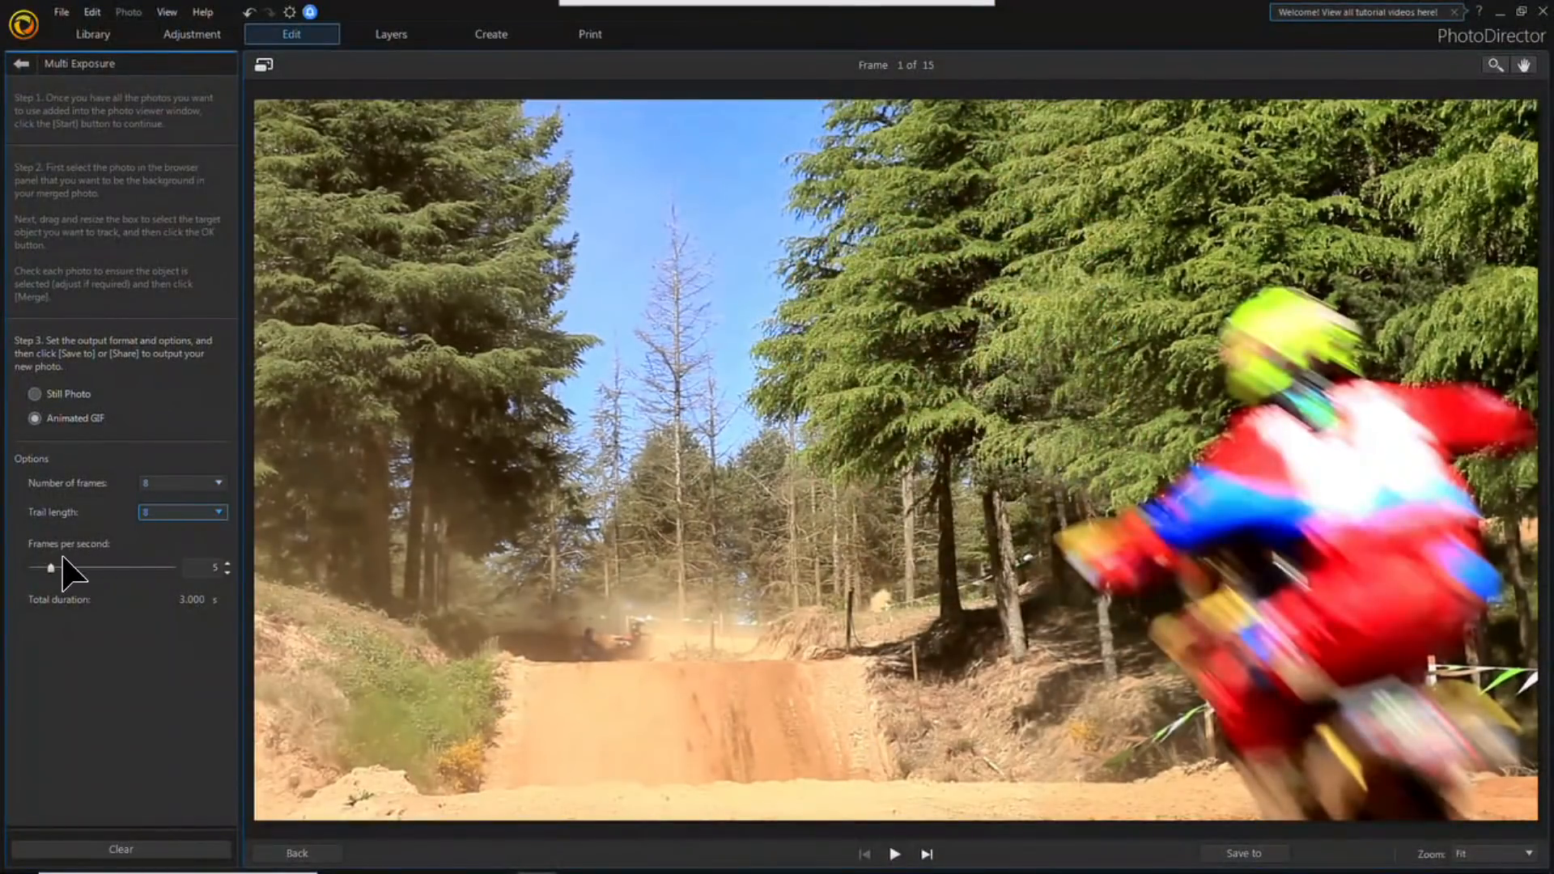
# Step: Raise the frames per second to 30 and preview the faster animation full screen
pyautogui.moveTo(150, 557); pyautogui.dragTo(181, 559)
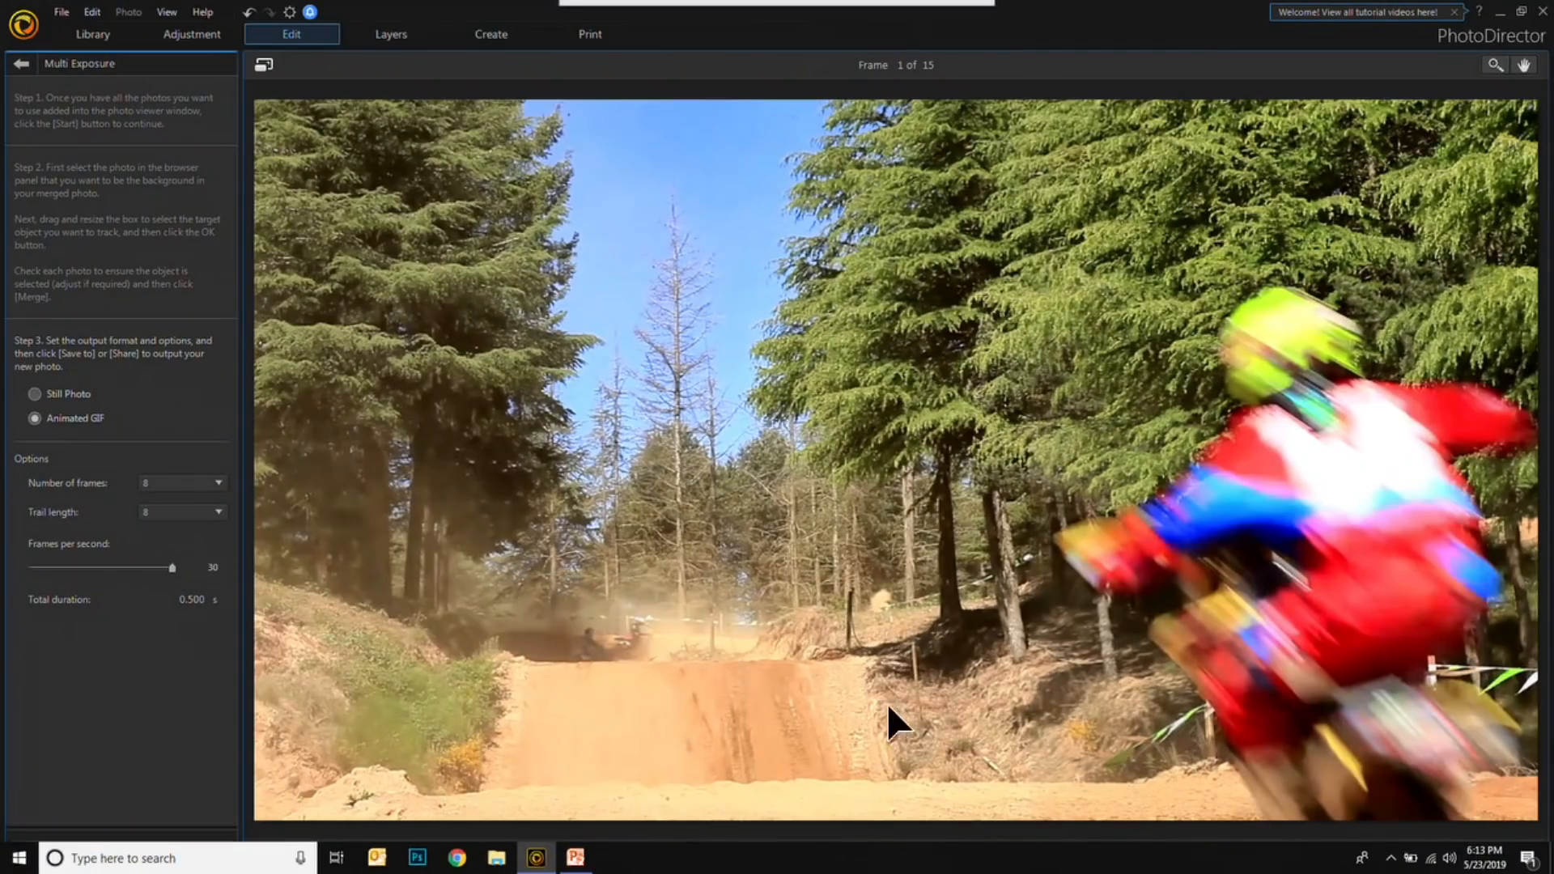
pyautogui.click(903, 852)
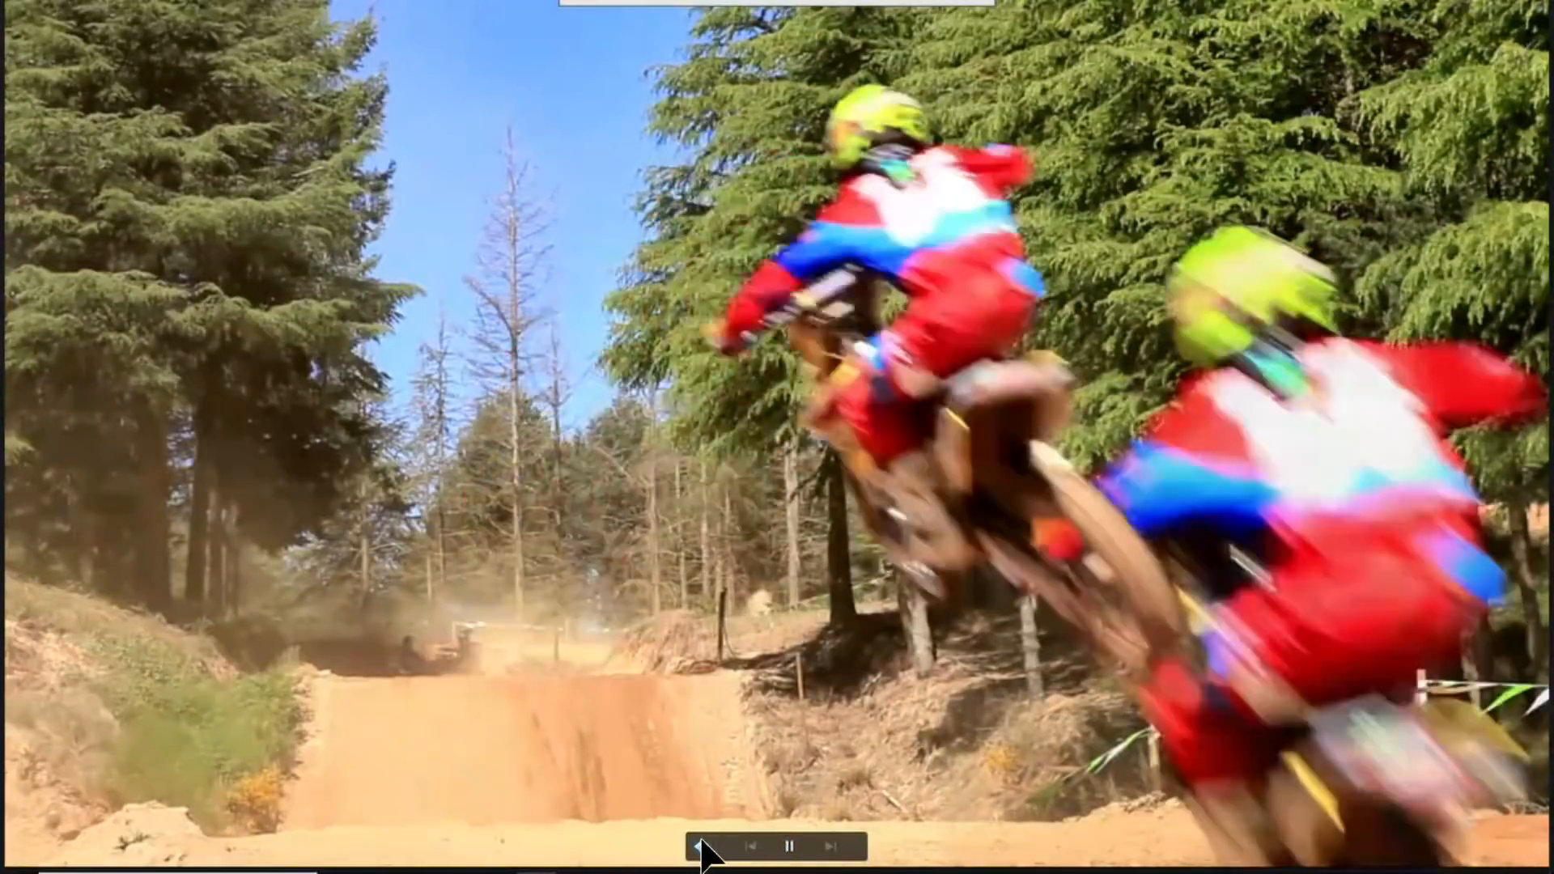
pyautogui.click(701, 846)
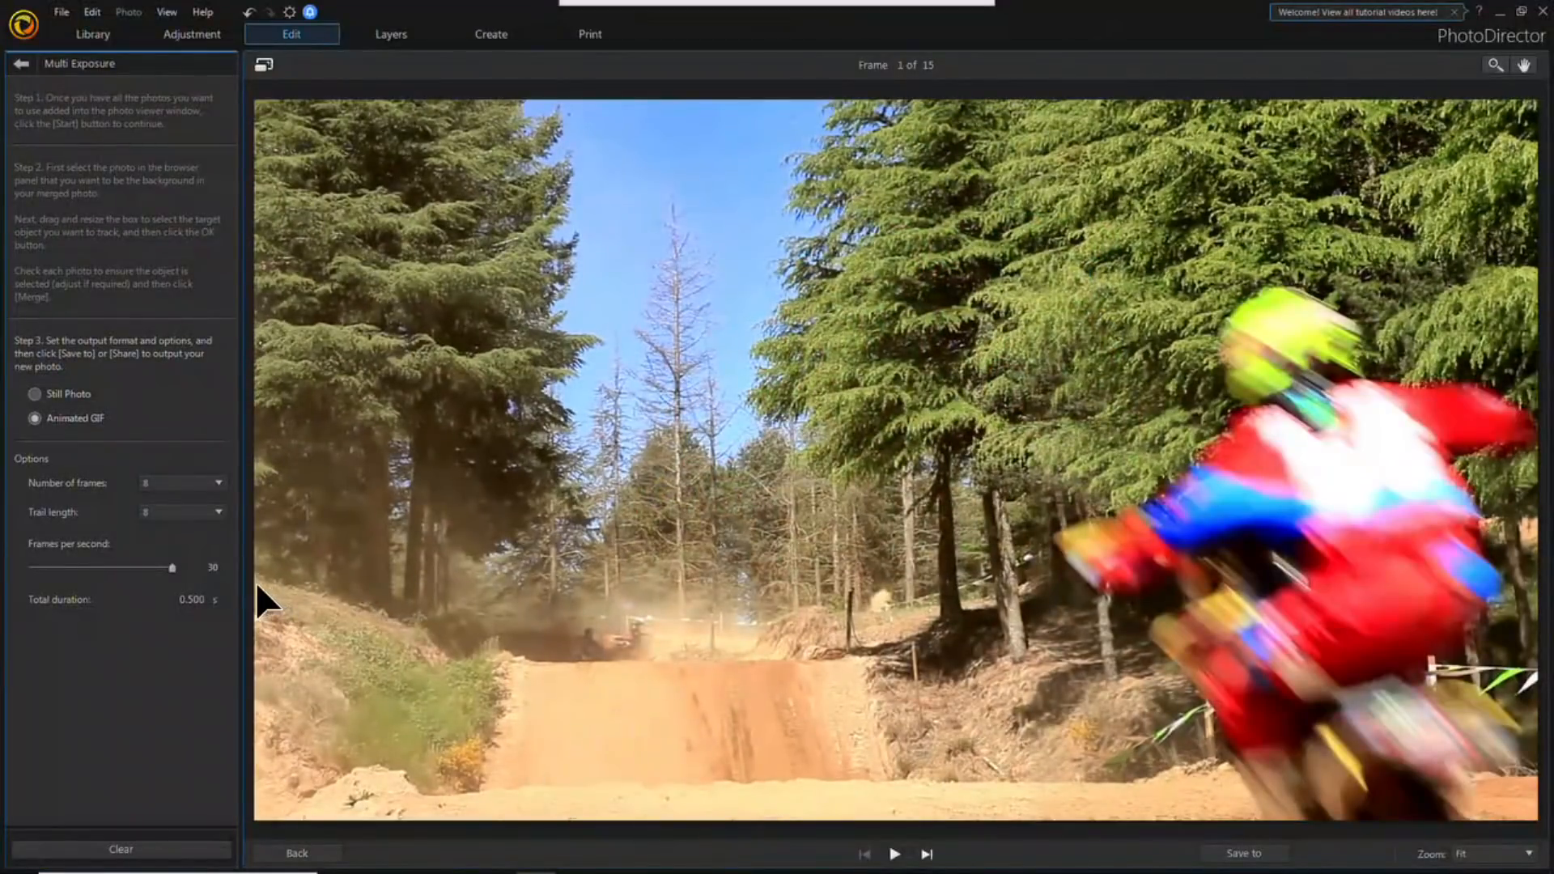
# Step: Set the trail length to 3 and the speed to 7 frames per second, and preview the animation full screen
pyautogui.click(219, 511)
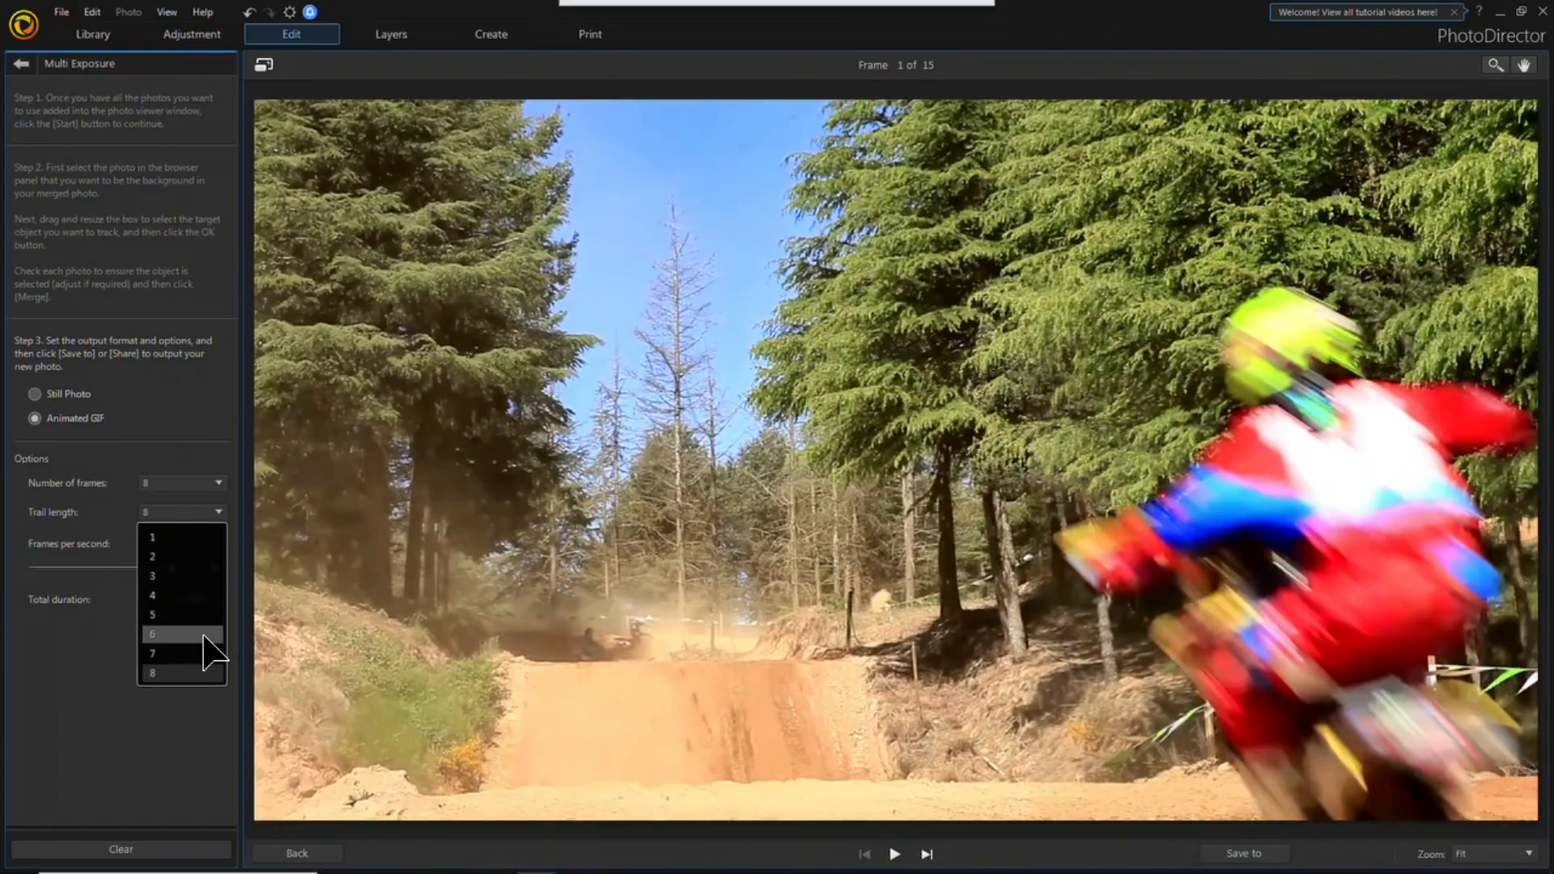
pyautogui.click(170, 577)
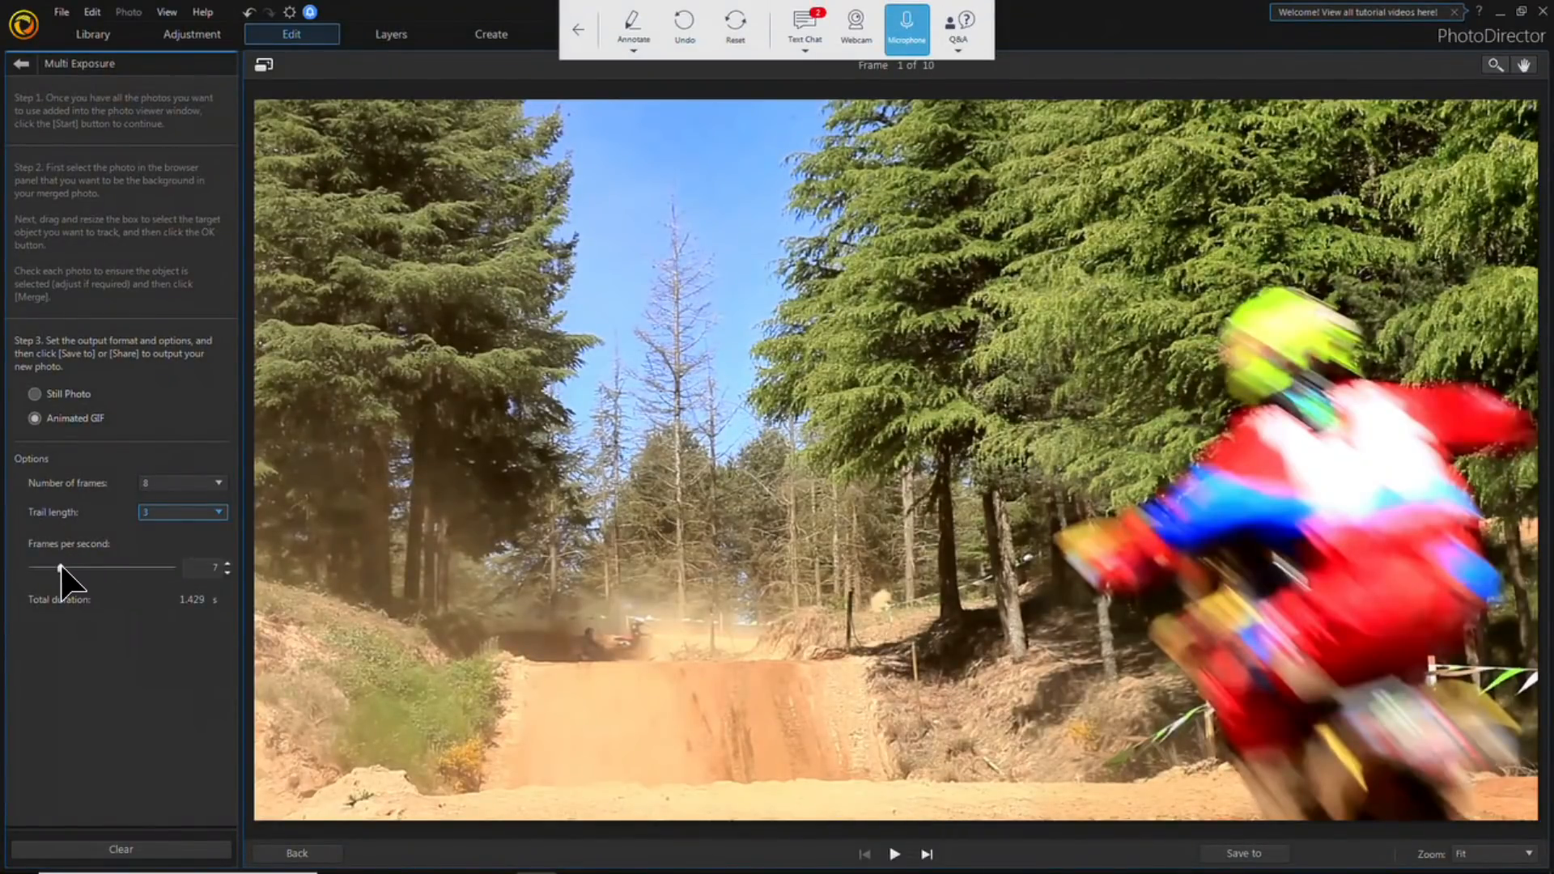
pyautogui.click(895, 855)
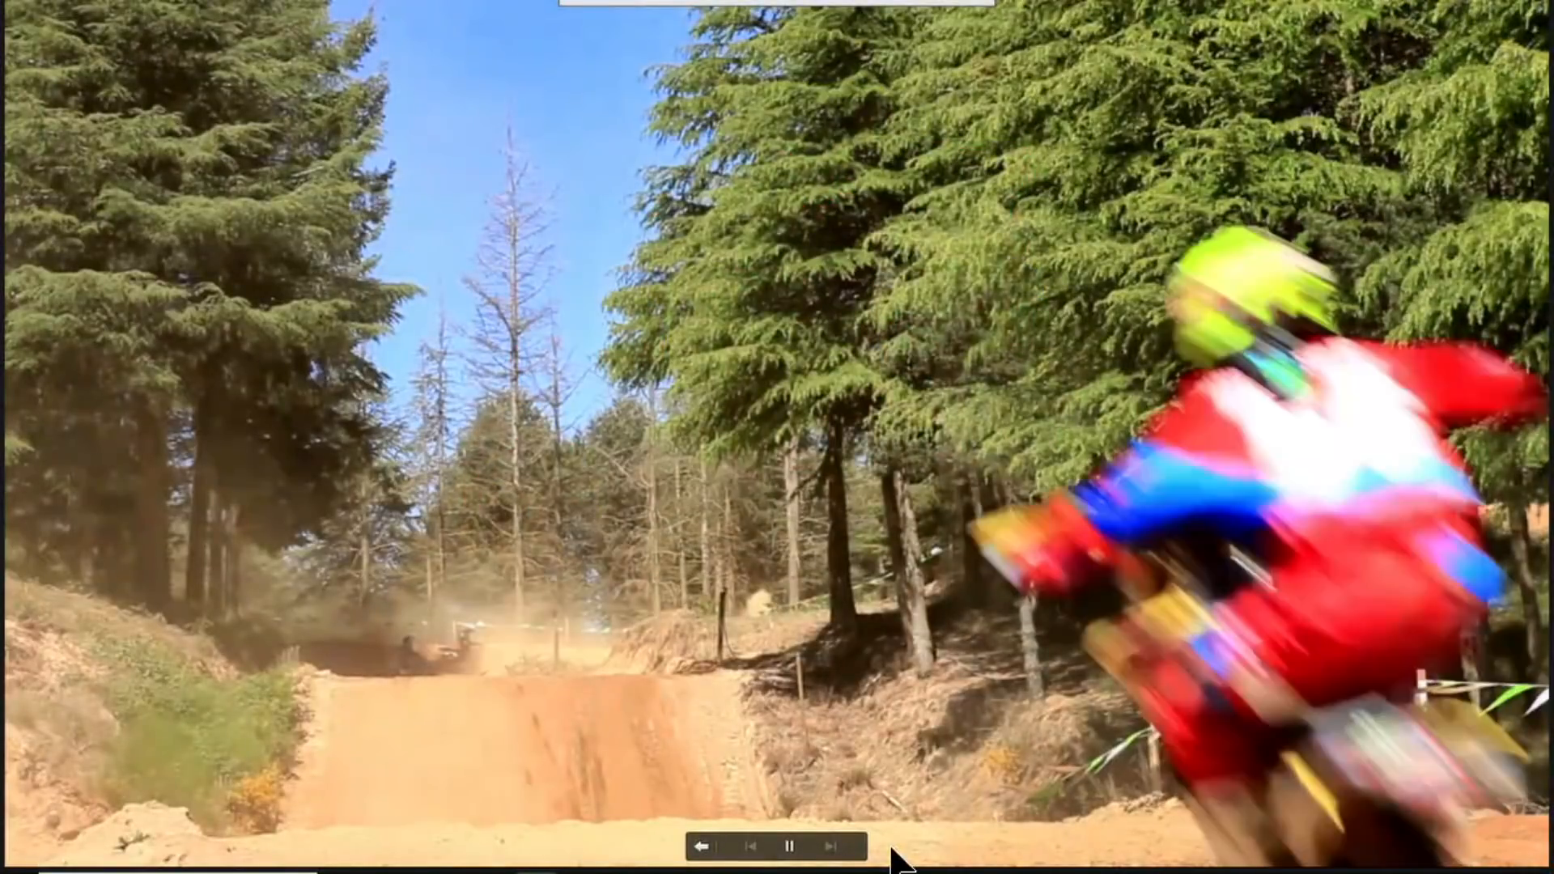
pyautogui.click(701, 846)
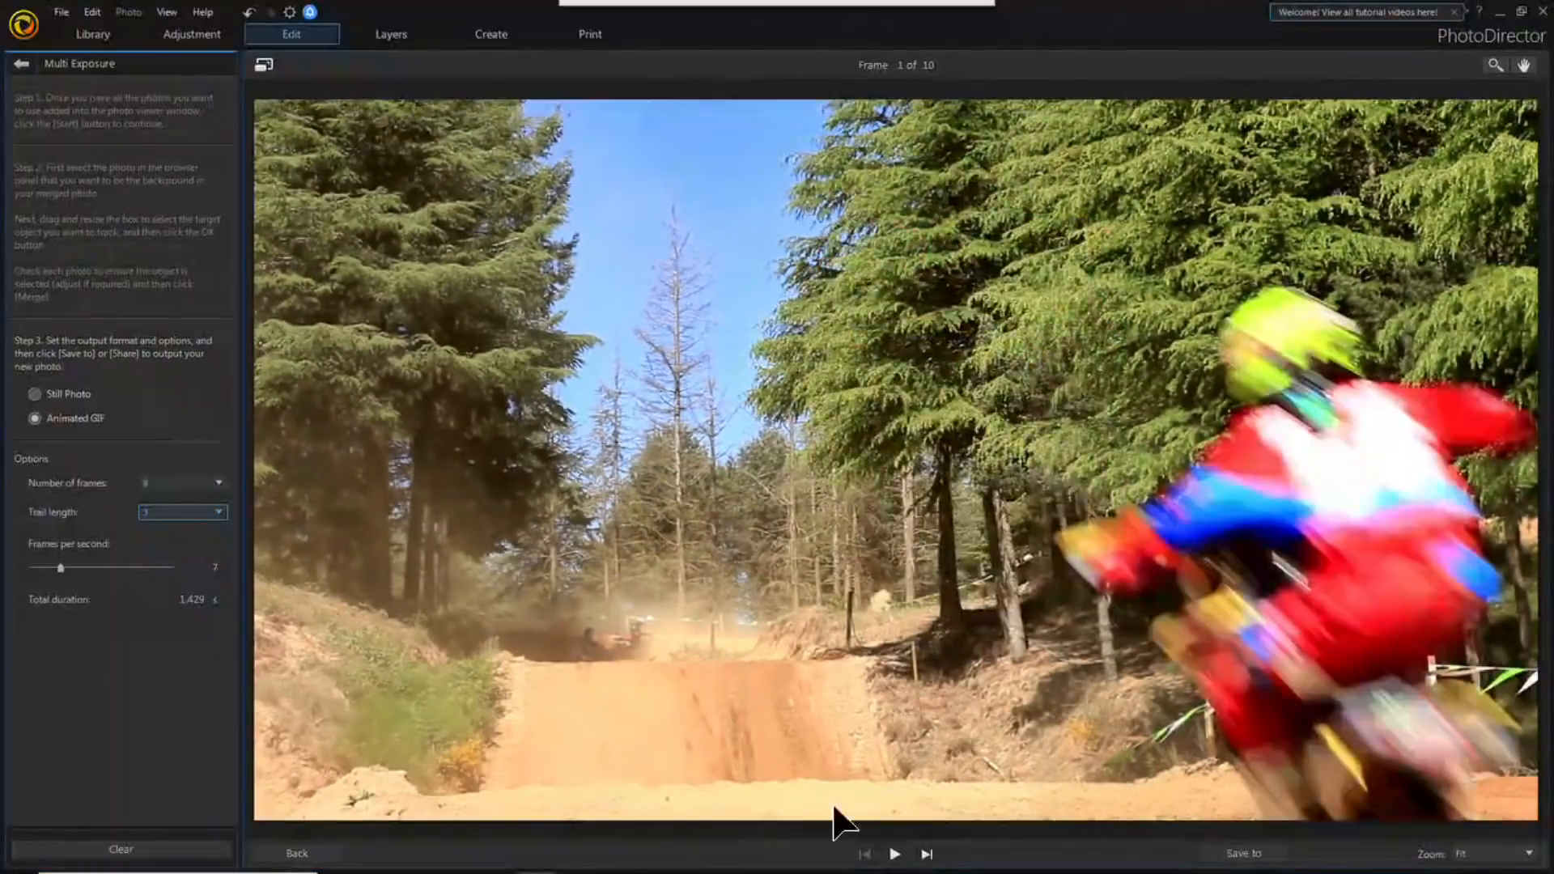
# Step: Save the animation as Motor bike-0001-1.gif at 1200 x 675 pixels, and exit Multi Exposure to the photo library without saving further edits
pyautogui.click(1267, 852)
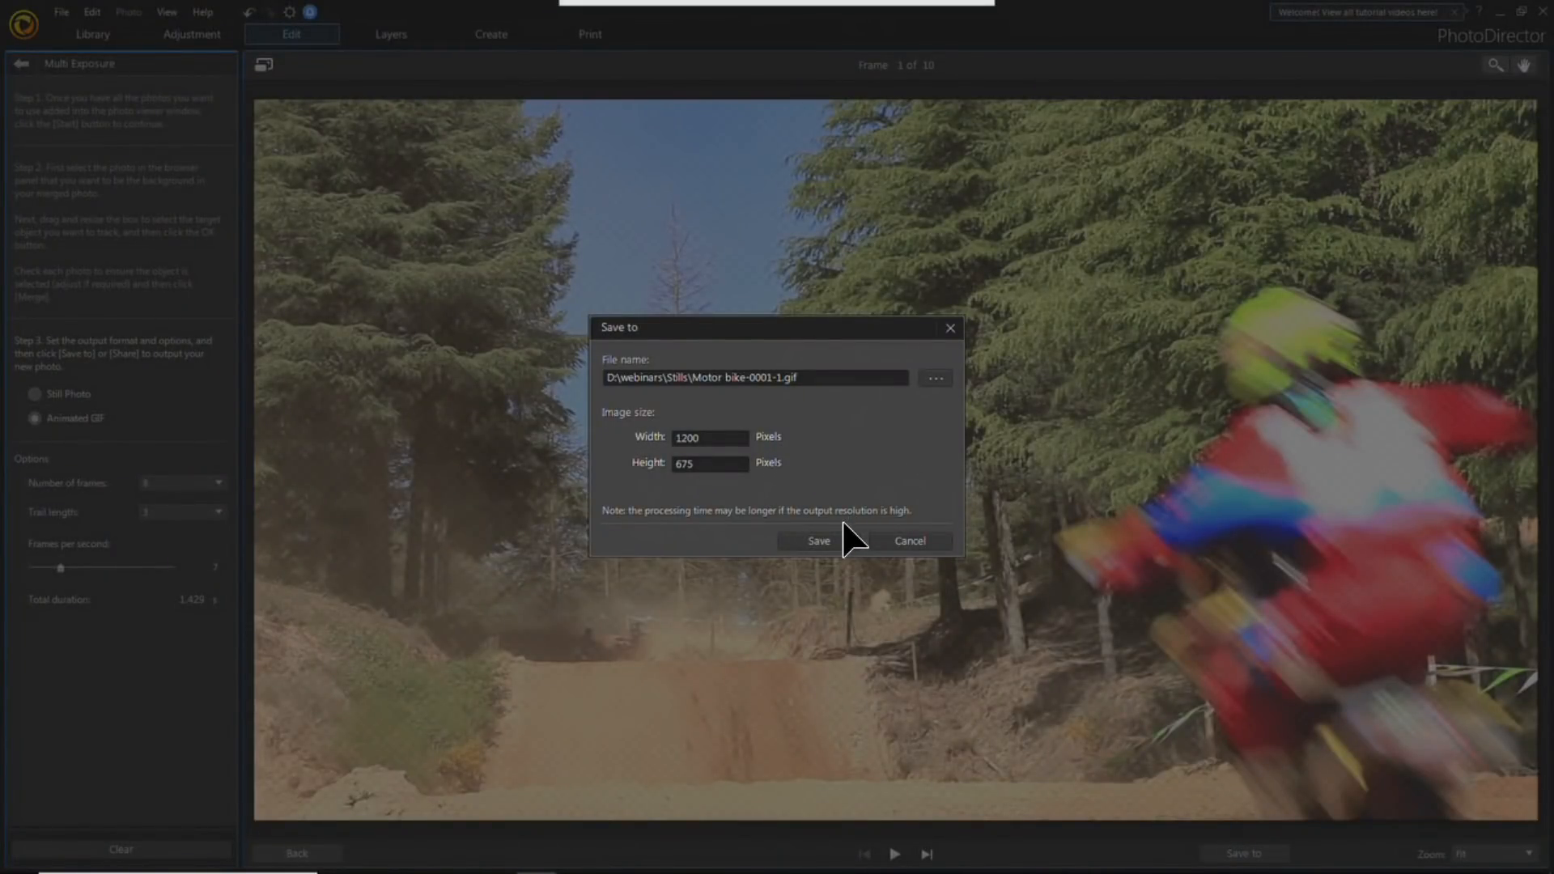
pyautogui.click(840, 540)
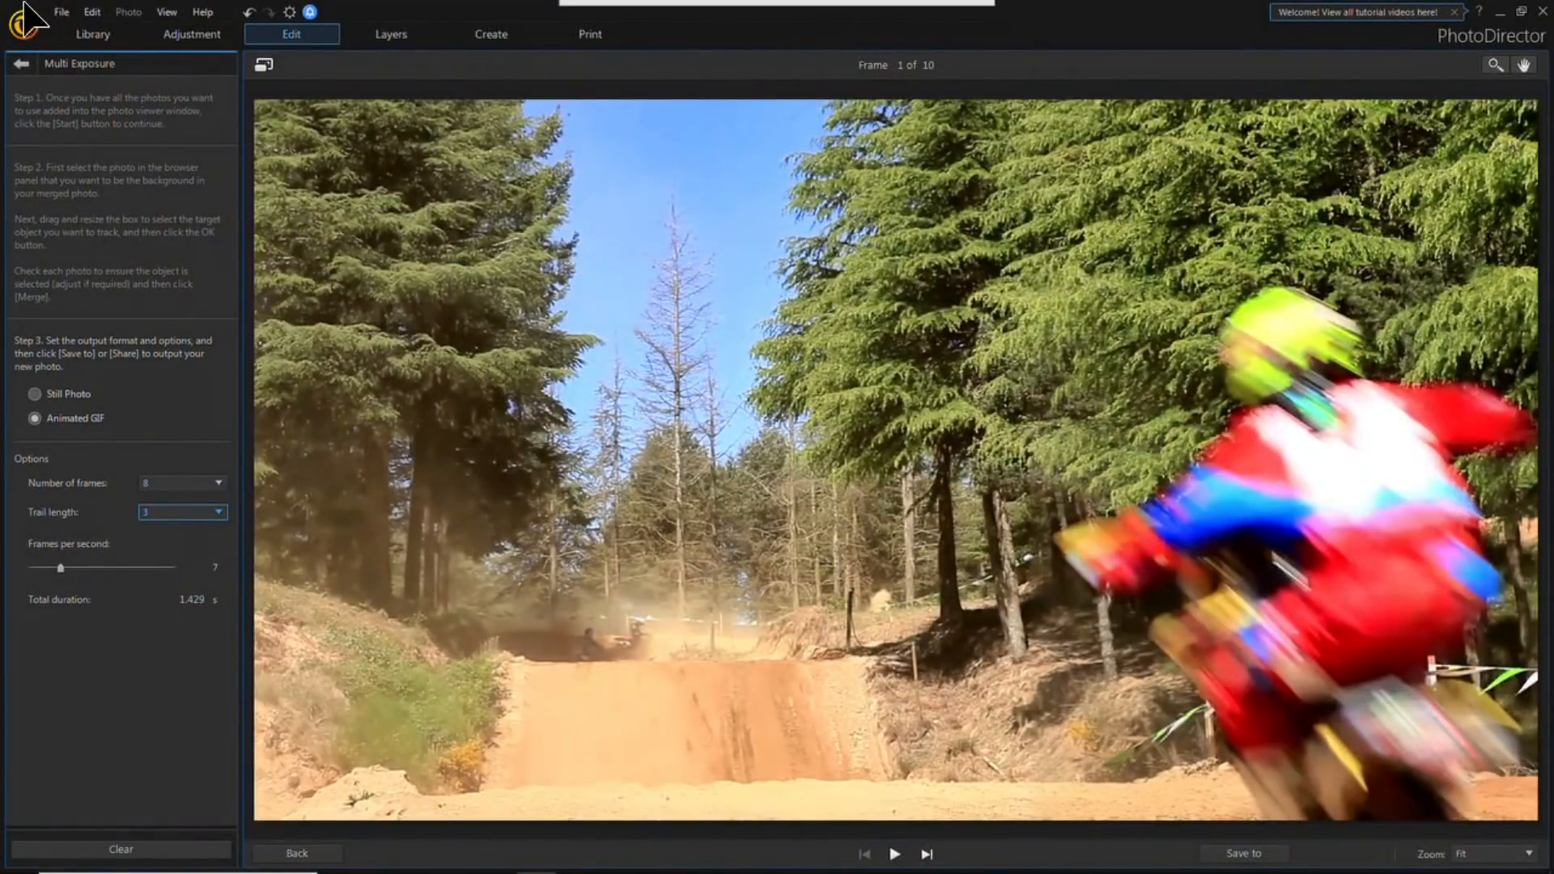
pyautogui.click(21, 63)
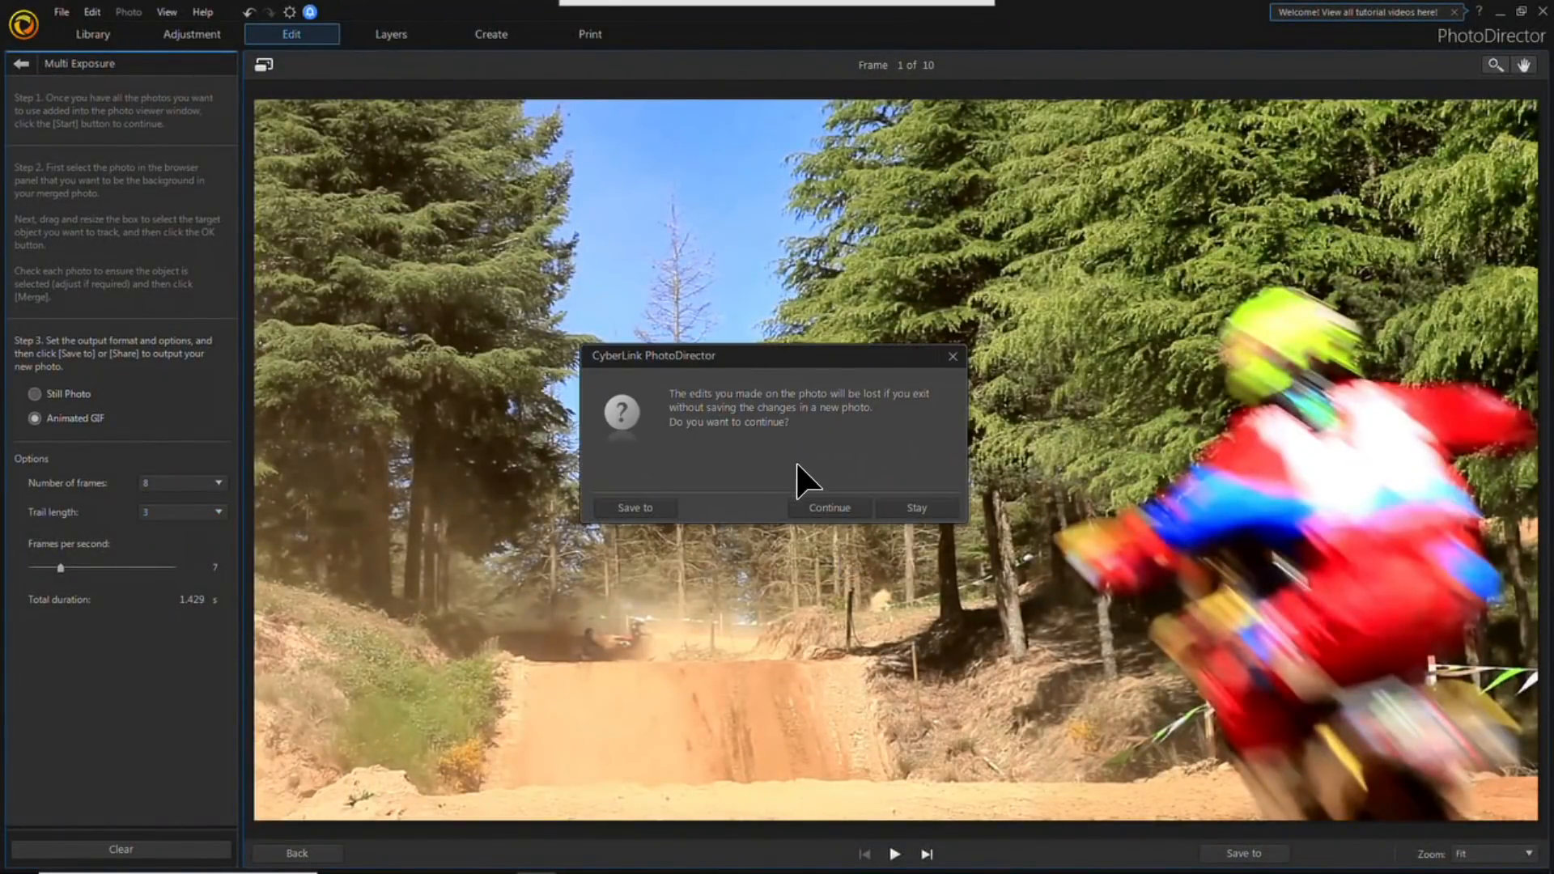
pyautogui.click(858, 505)
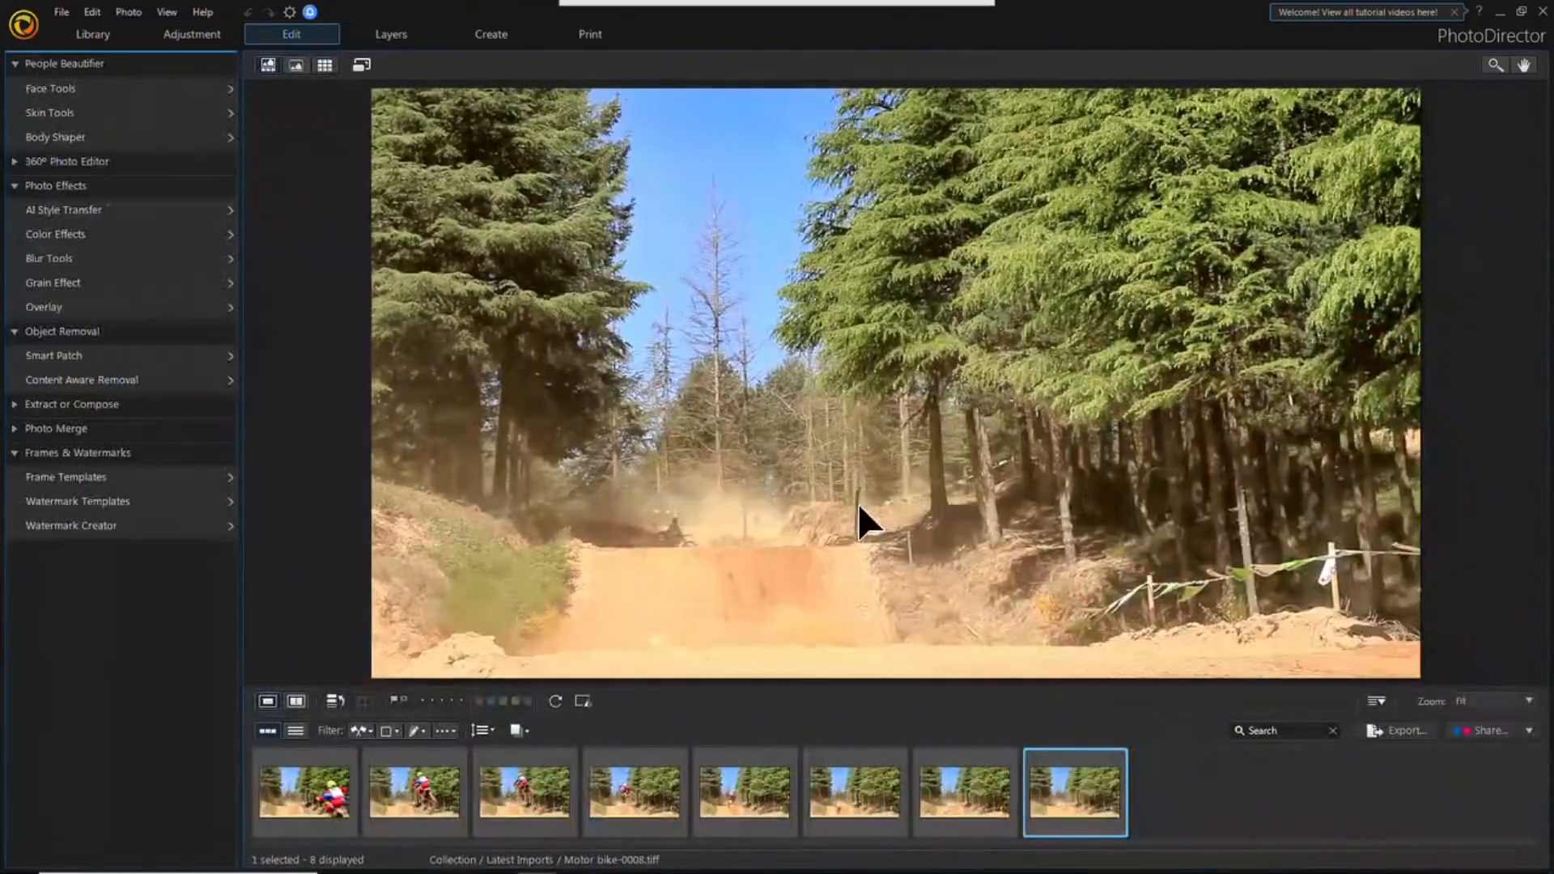
pyautogui.click(92, 34)
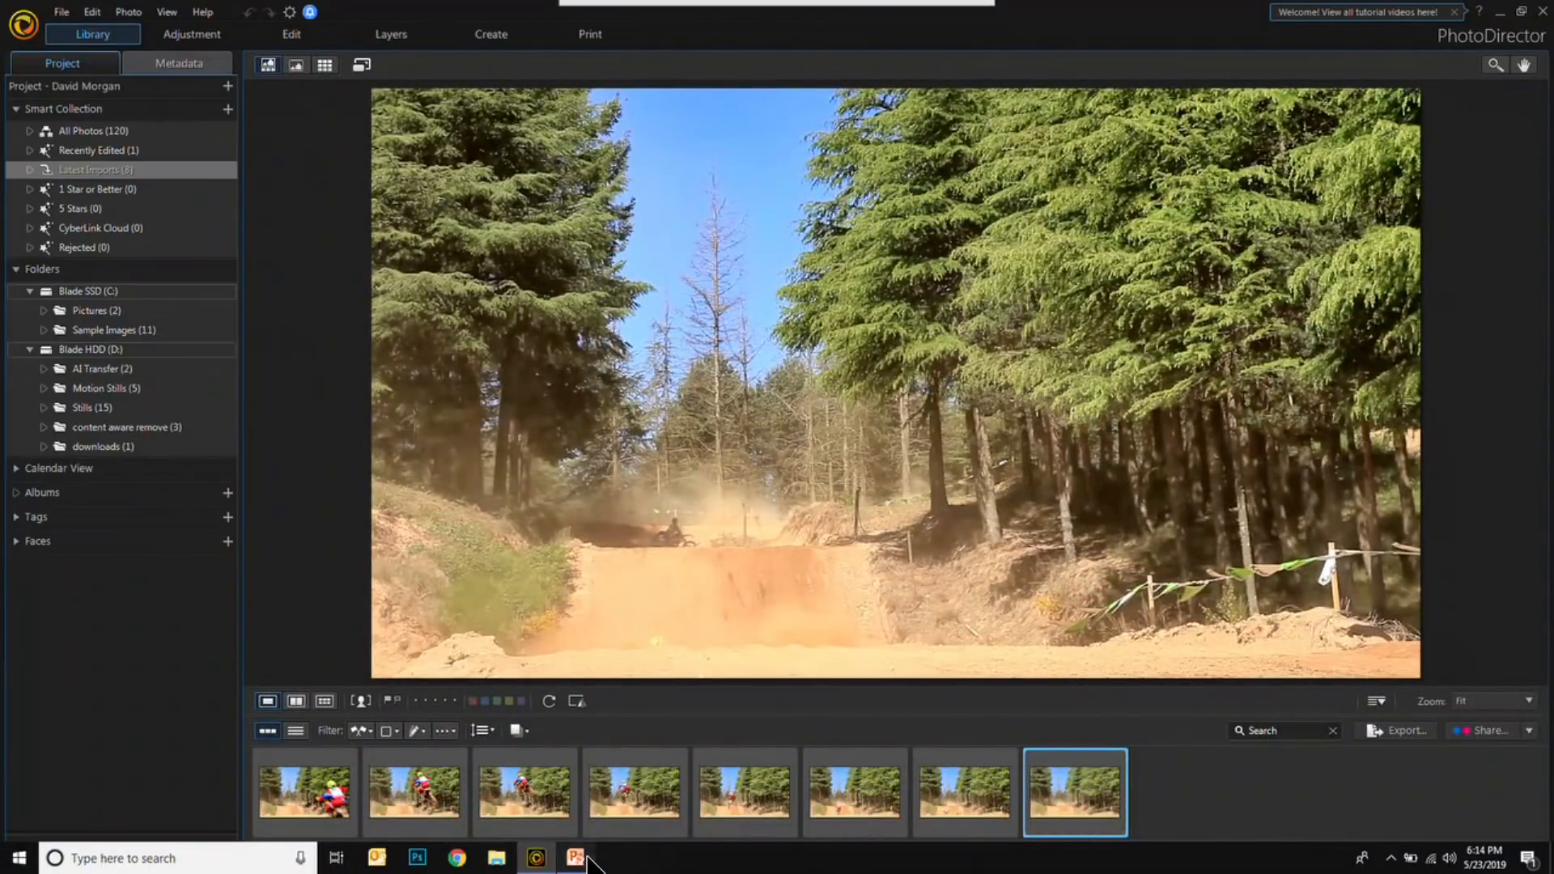
# Step: Switch to the PowerPoint slide show, advance from the multi-exposure slide to the Motion Stills slide, and return to PhotoDirector
pyautogui.click(575, 858)
pyautogui.click(202, 61)
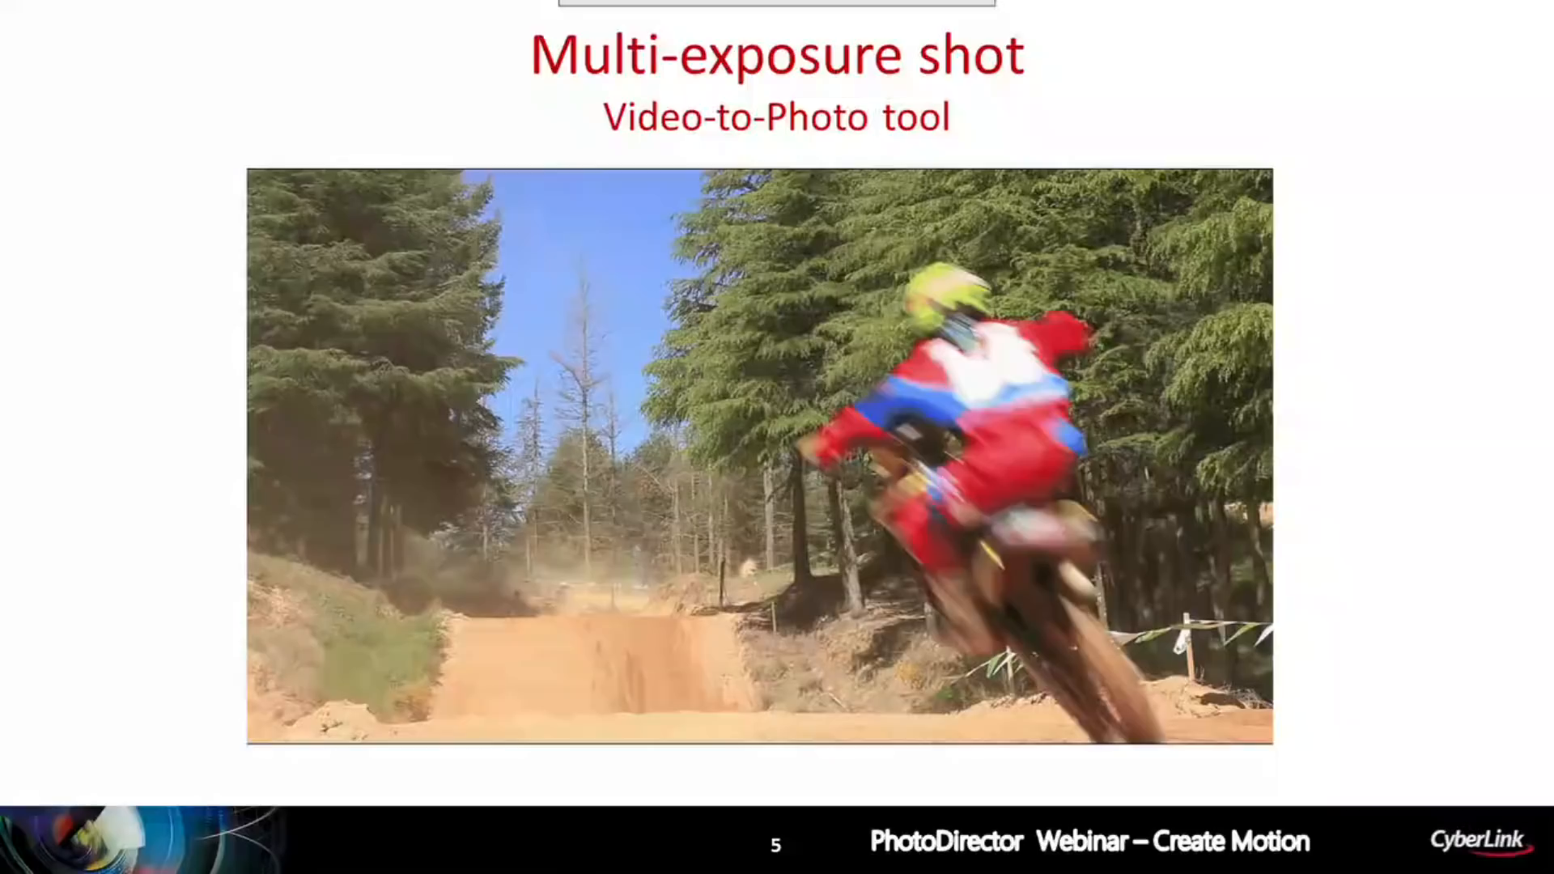
pyautogui.click(1005, 476)
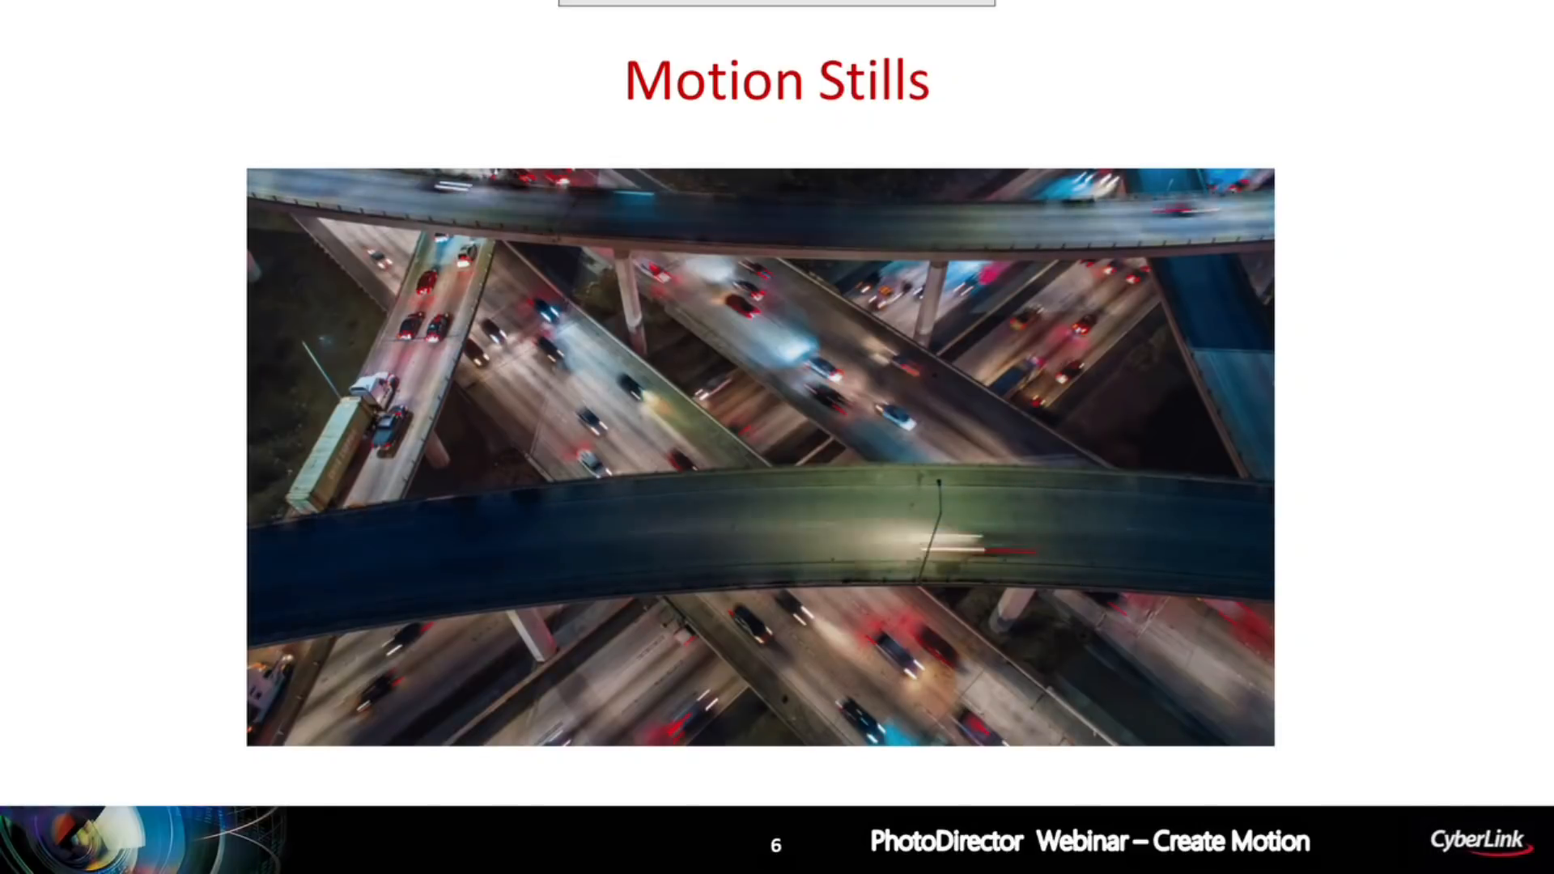
pyautogui.press('Escape')
pyautogui.click(1002, 467)
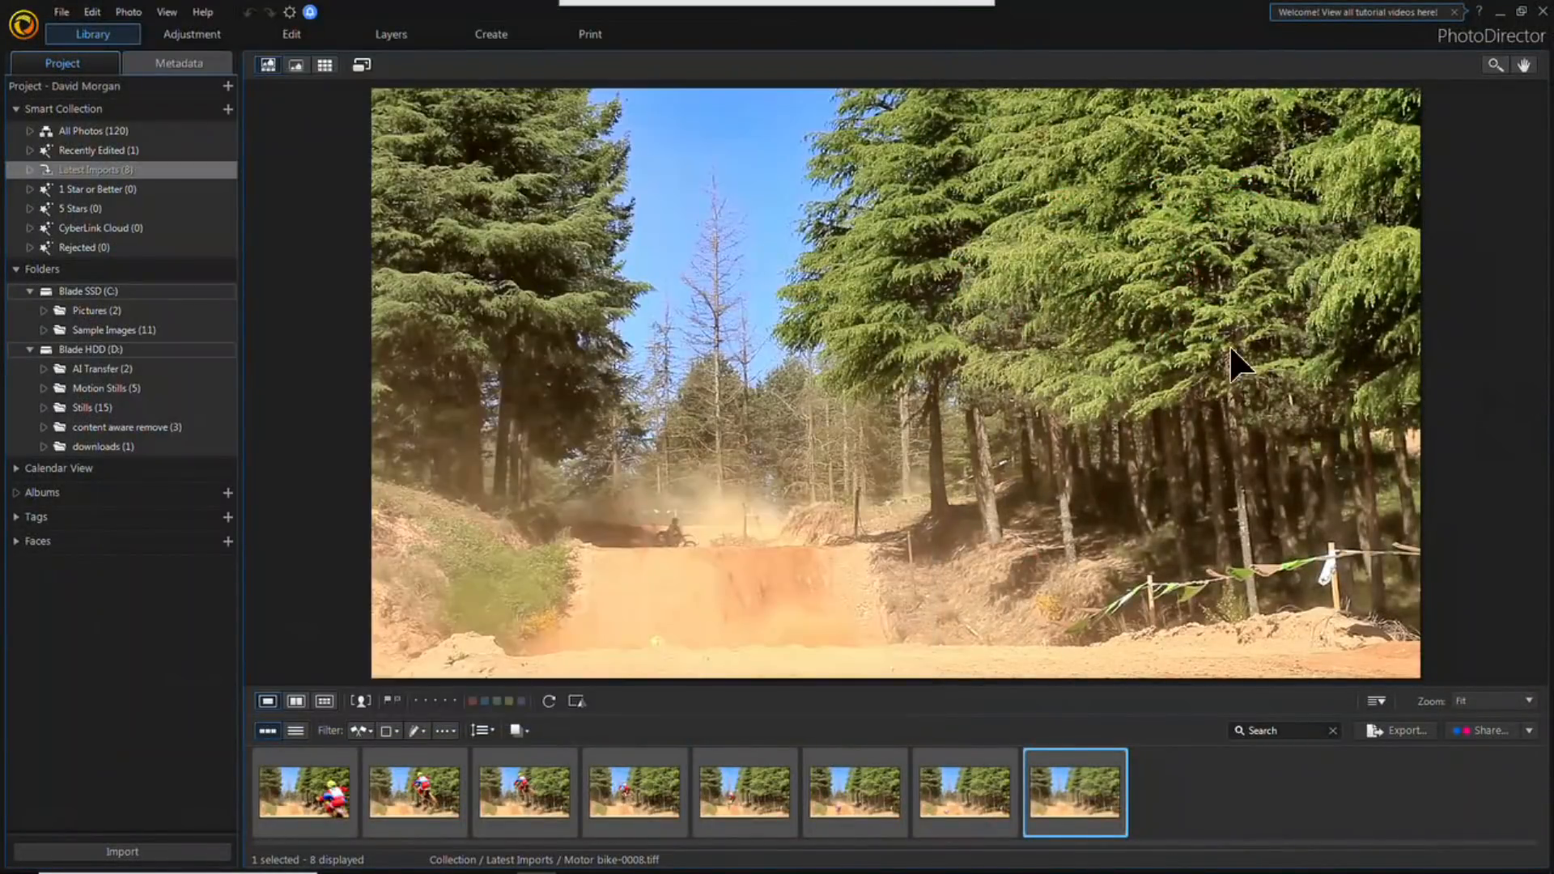
# Step: Import the Highway video clip from Demo Materials for Video-to-Photo and choose to create a Motion Stills image
pyautogui.click(134, 852)
pyautogui.click(113, 831)
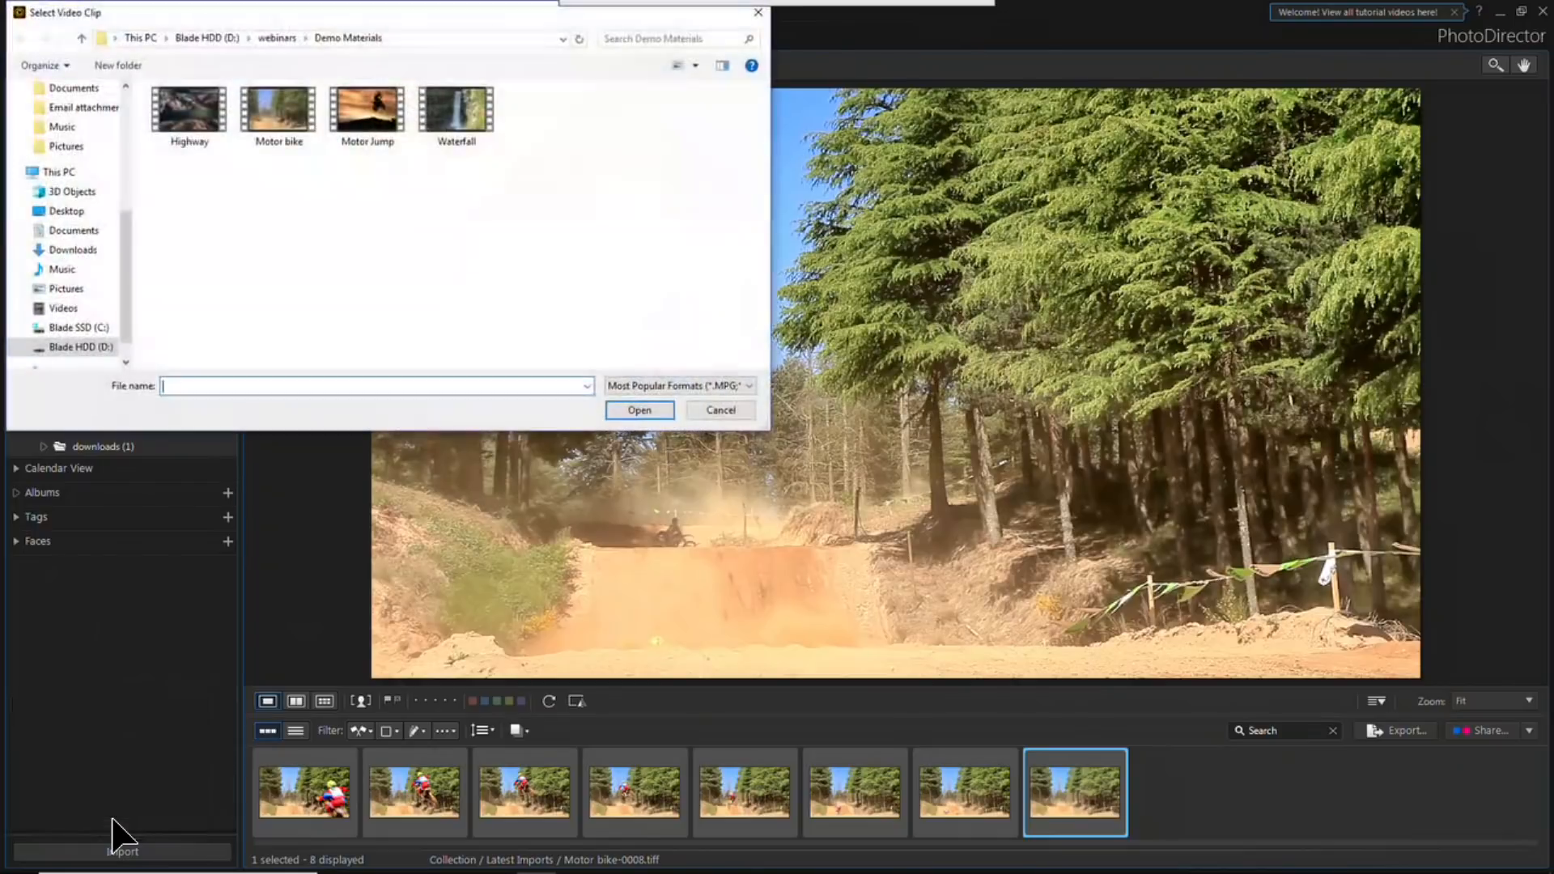
pyautogui.doubleClick(202, 122)
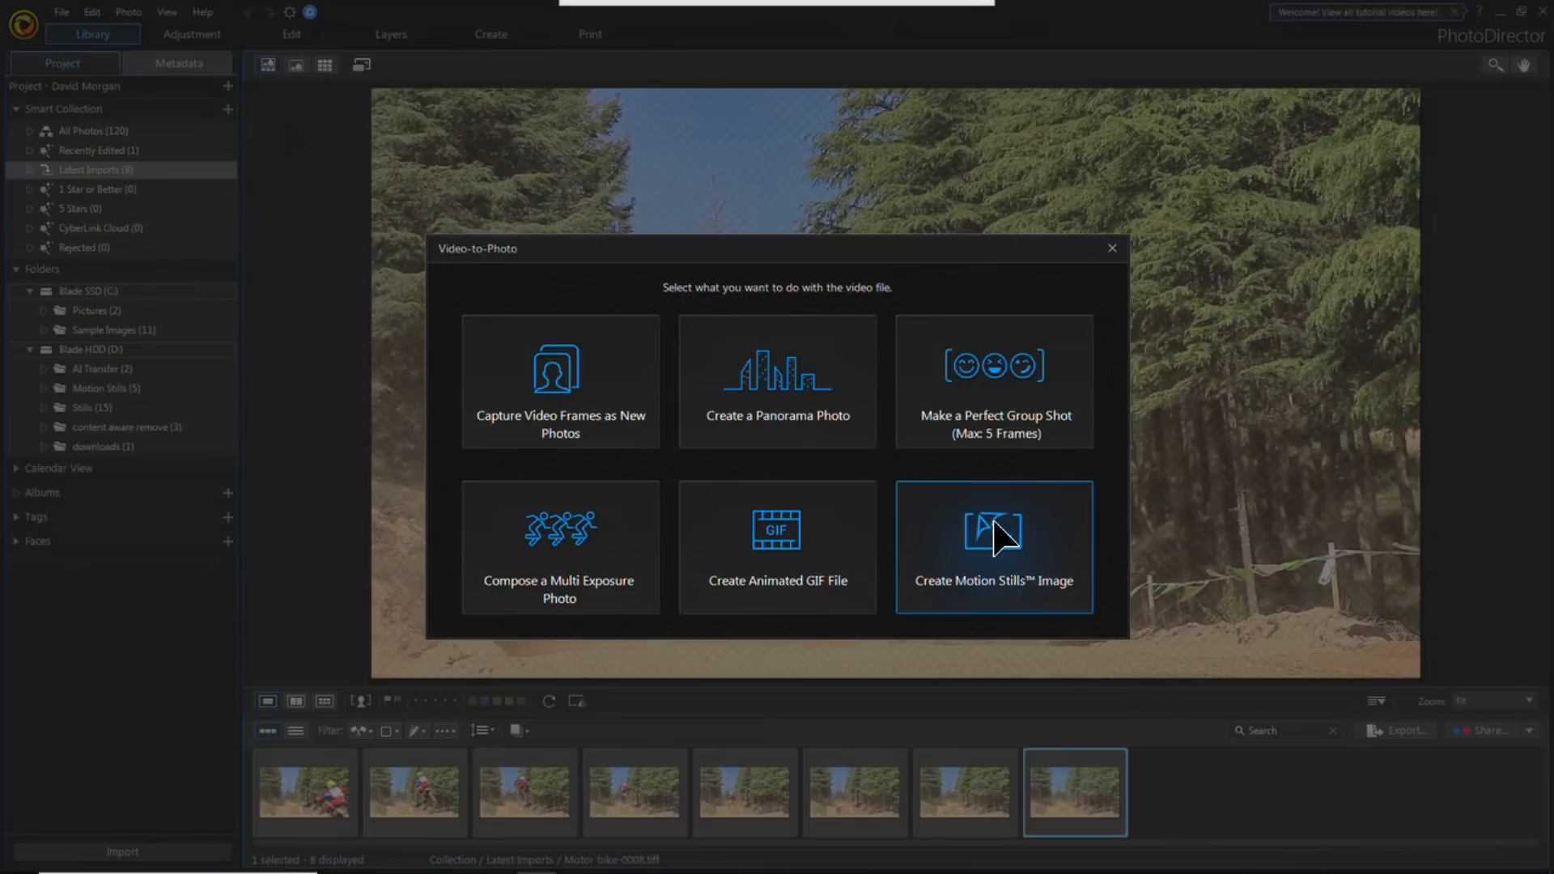
pyautogui.click(994, 523)
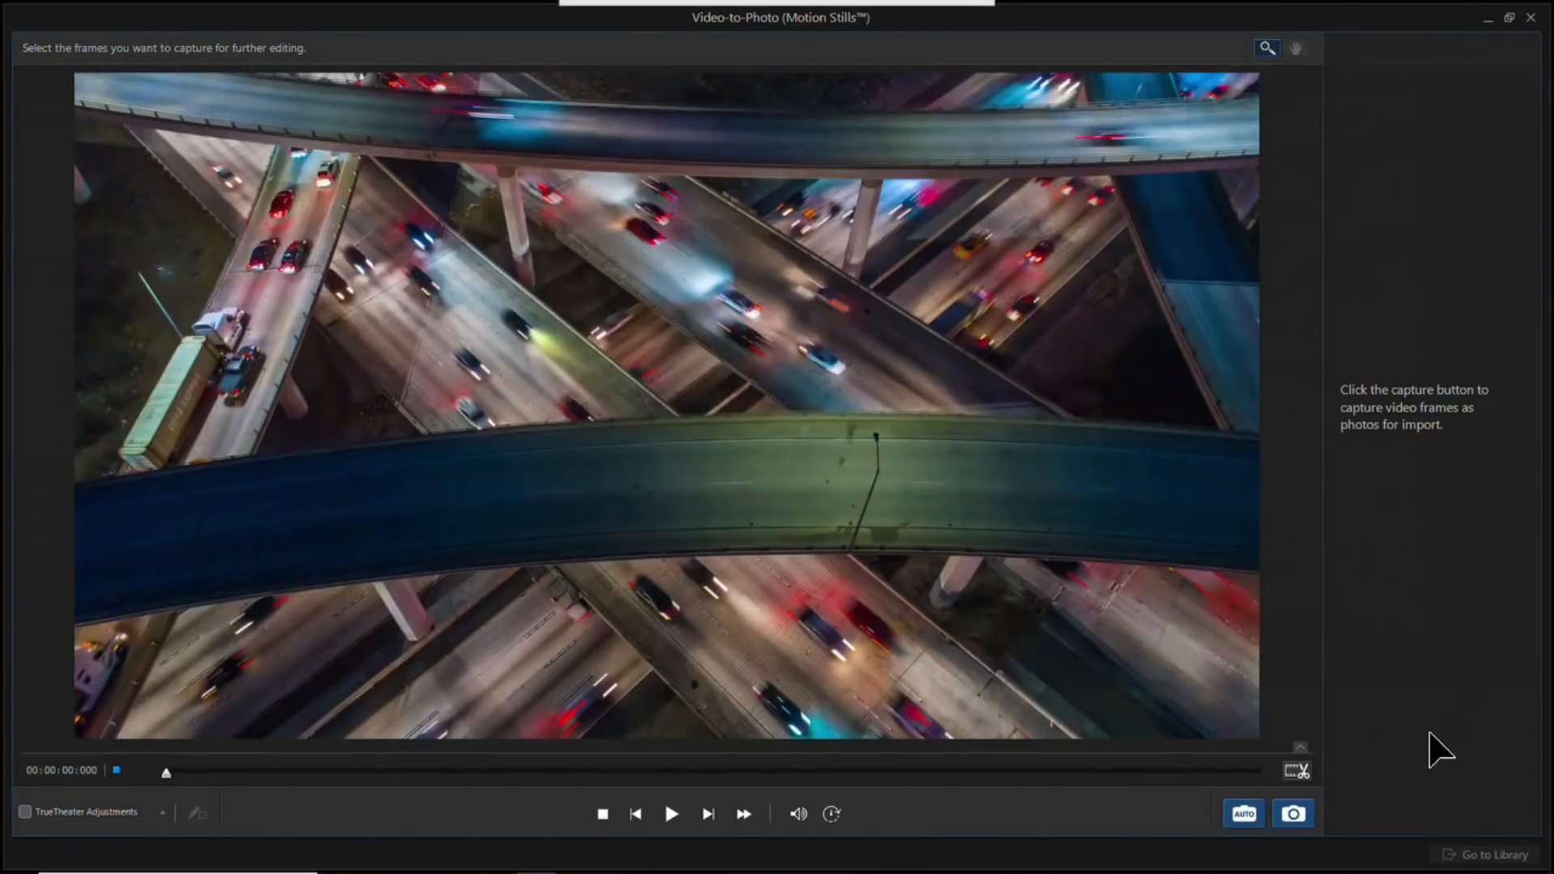
# Step: Play through the Highway clip in the trim window and trim it to a mark-out position of 00:00:00:020
pyautogui.click(1295, 770)
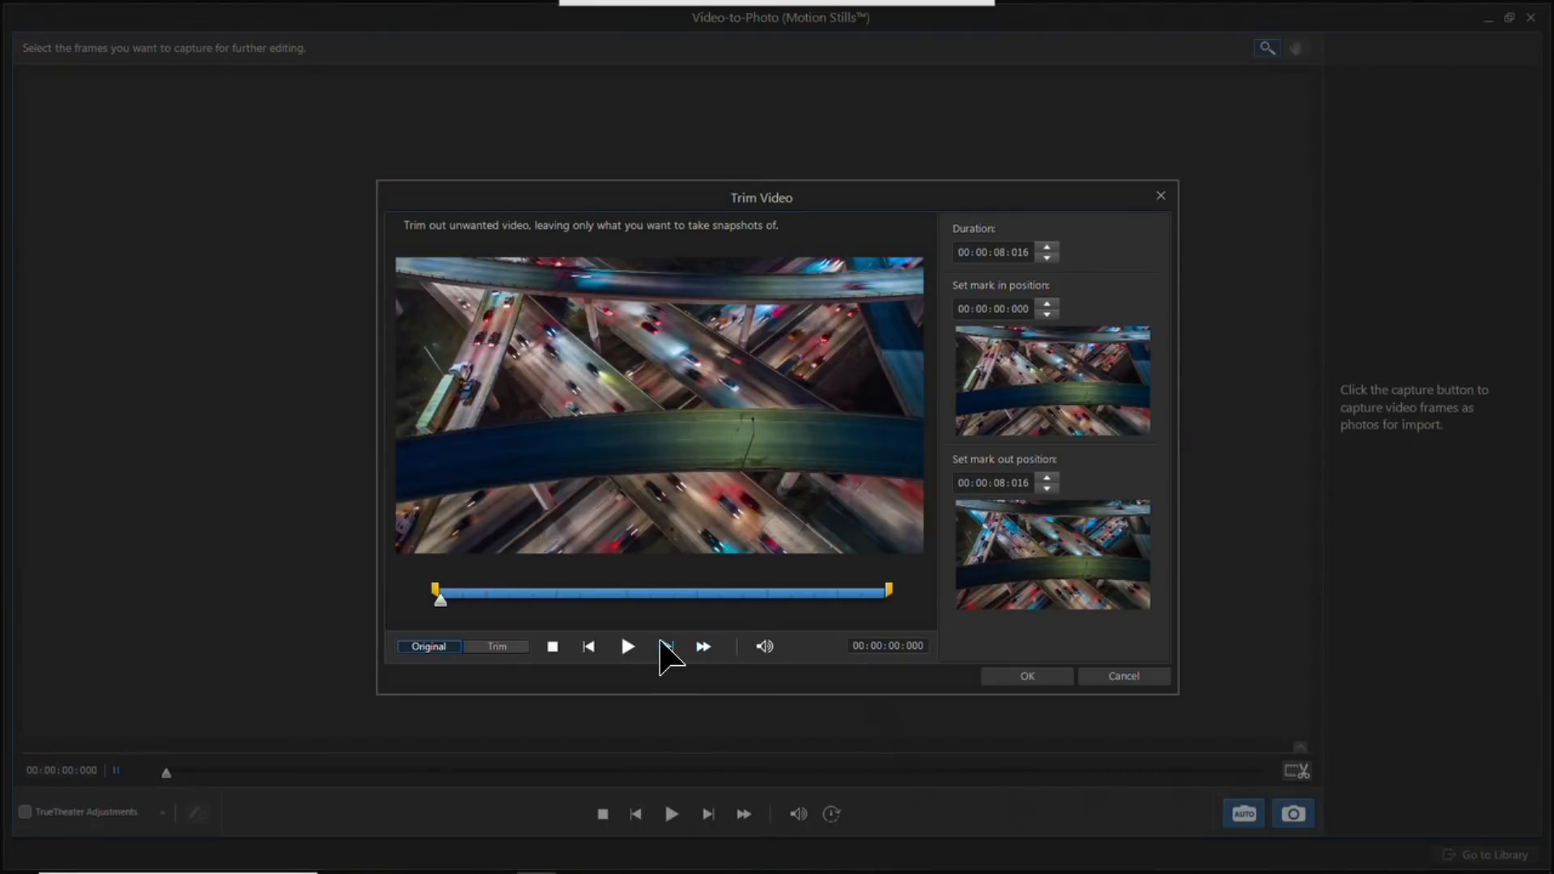
pyautogui.click(628, 646)
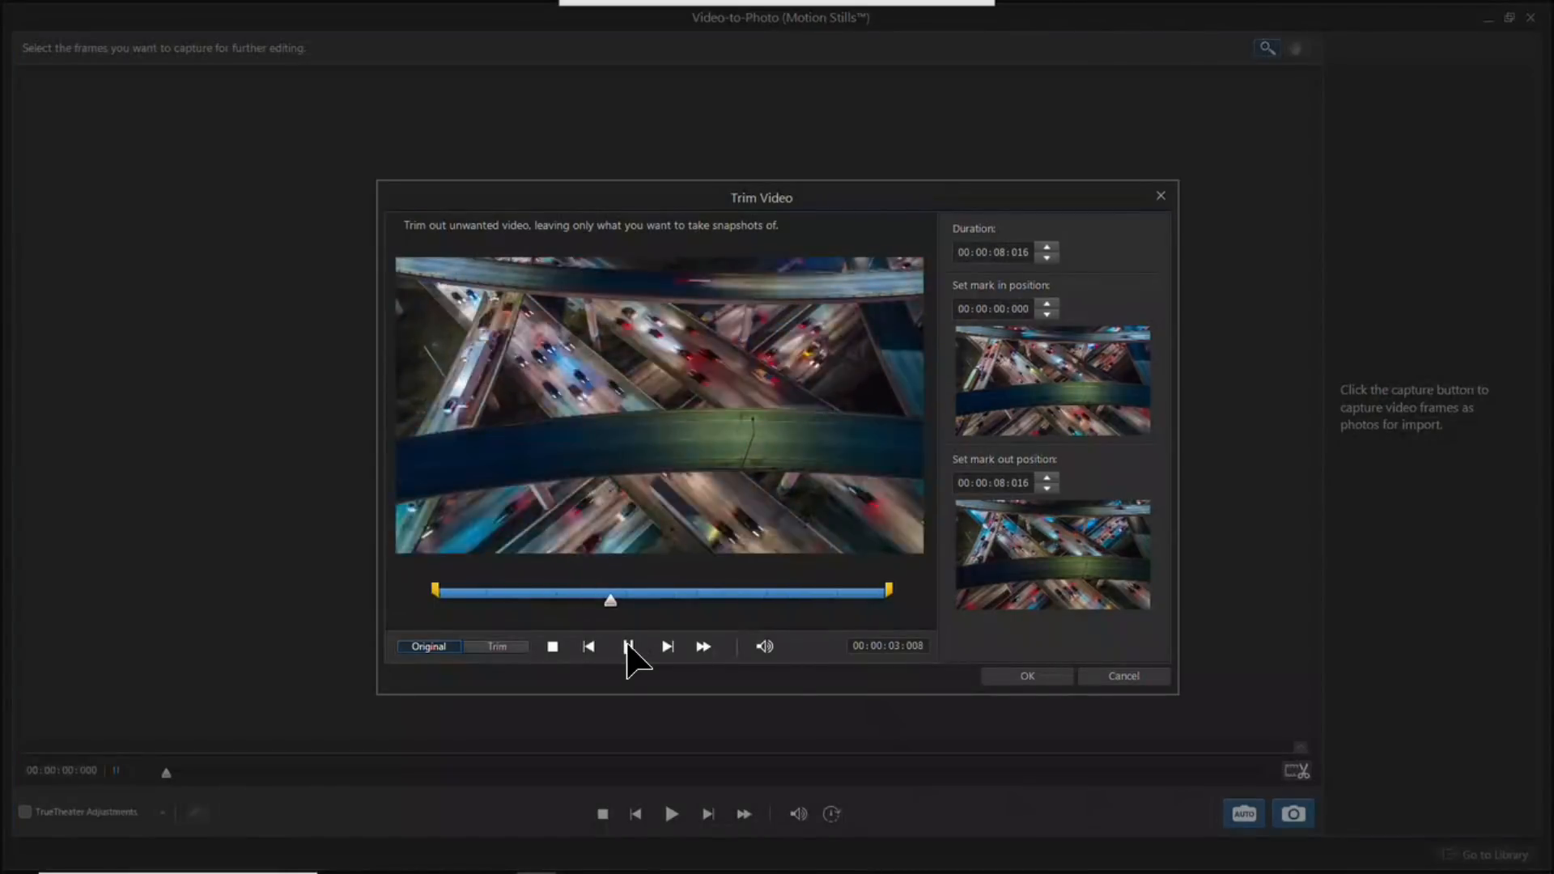
pyautogui.click(628, 645)
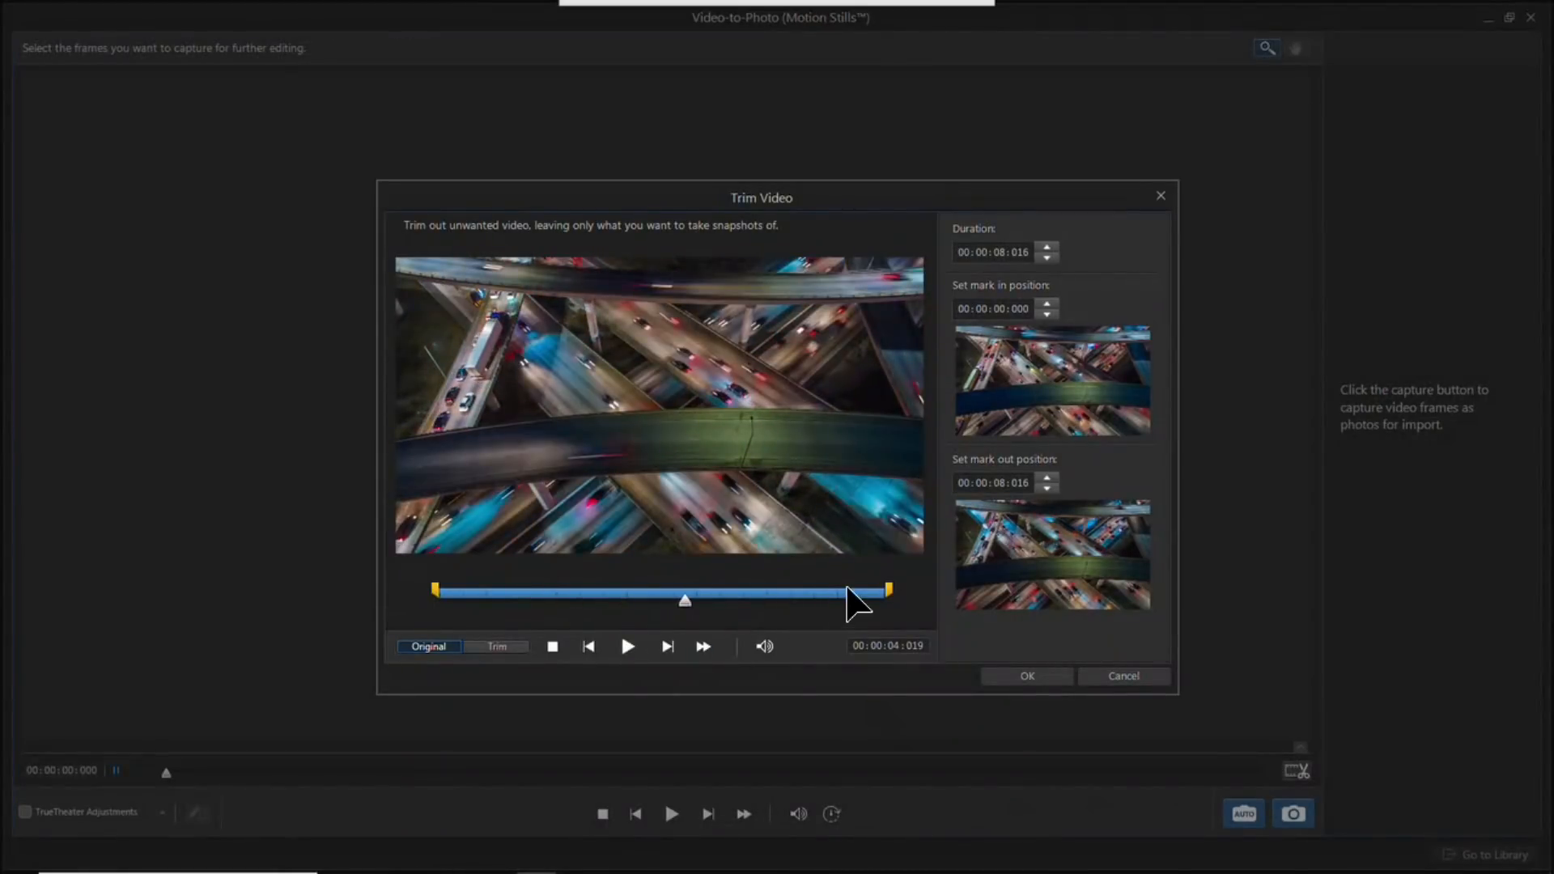
pyautogui.moveTo(890, 584); pyautogui.dragTo(492, 573)
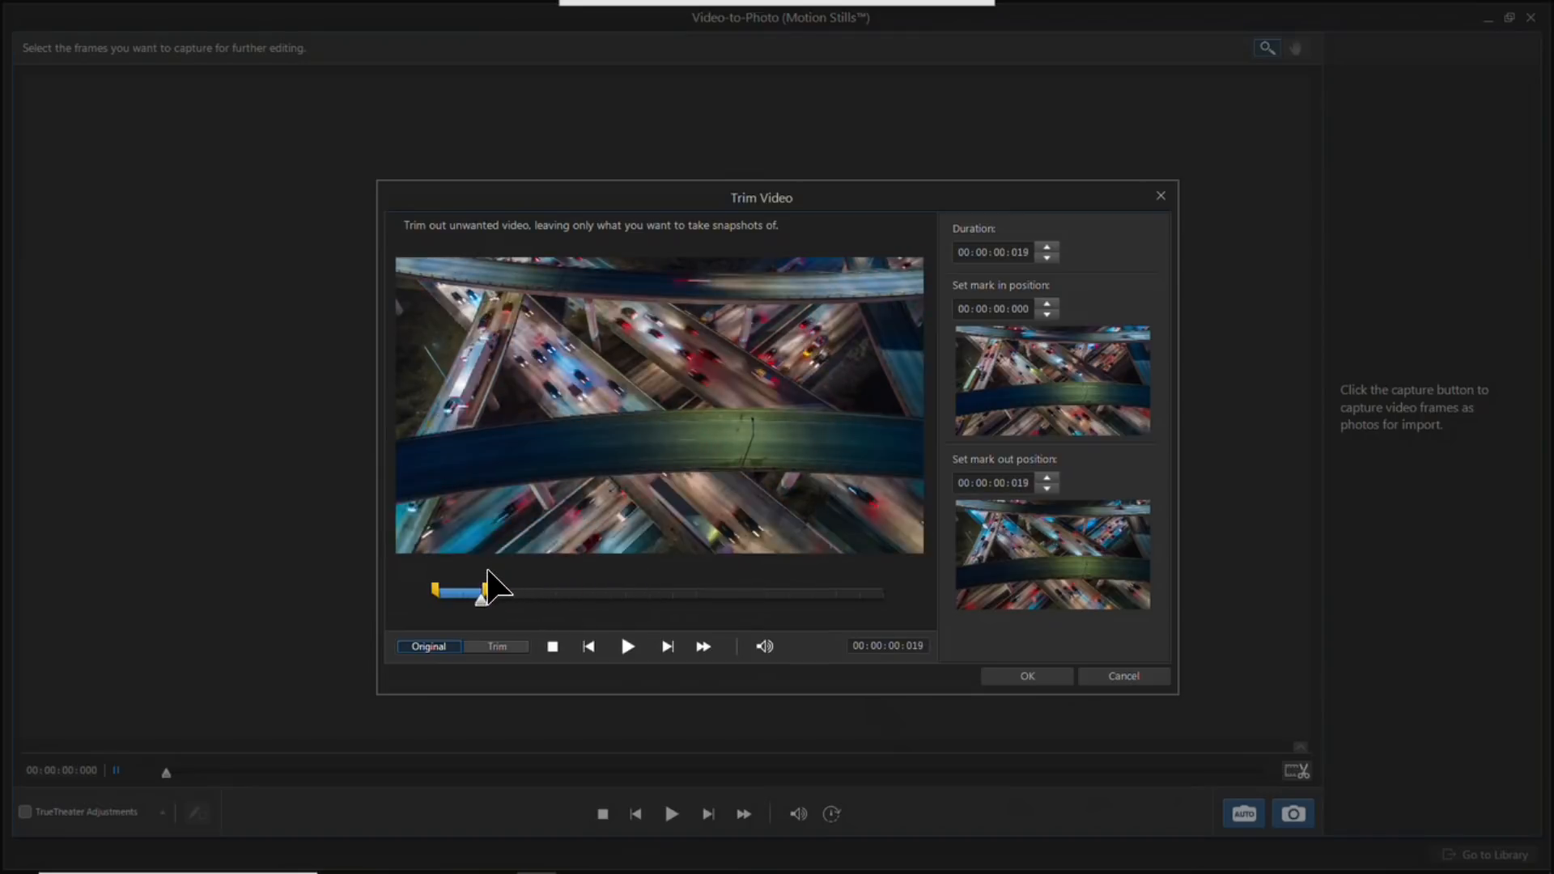
pyautogui.moveTo(492, 568); pyautogui.dragTo(488, 567)
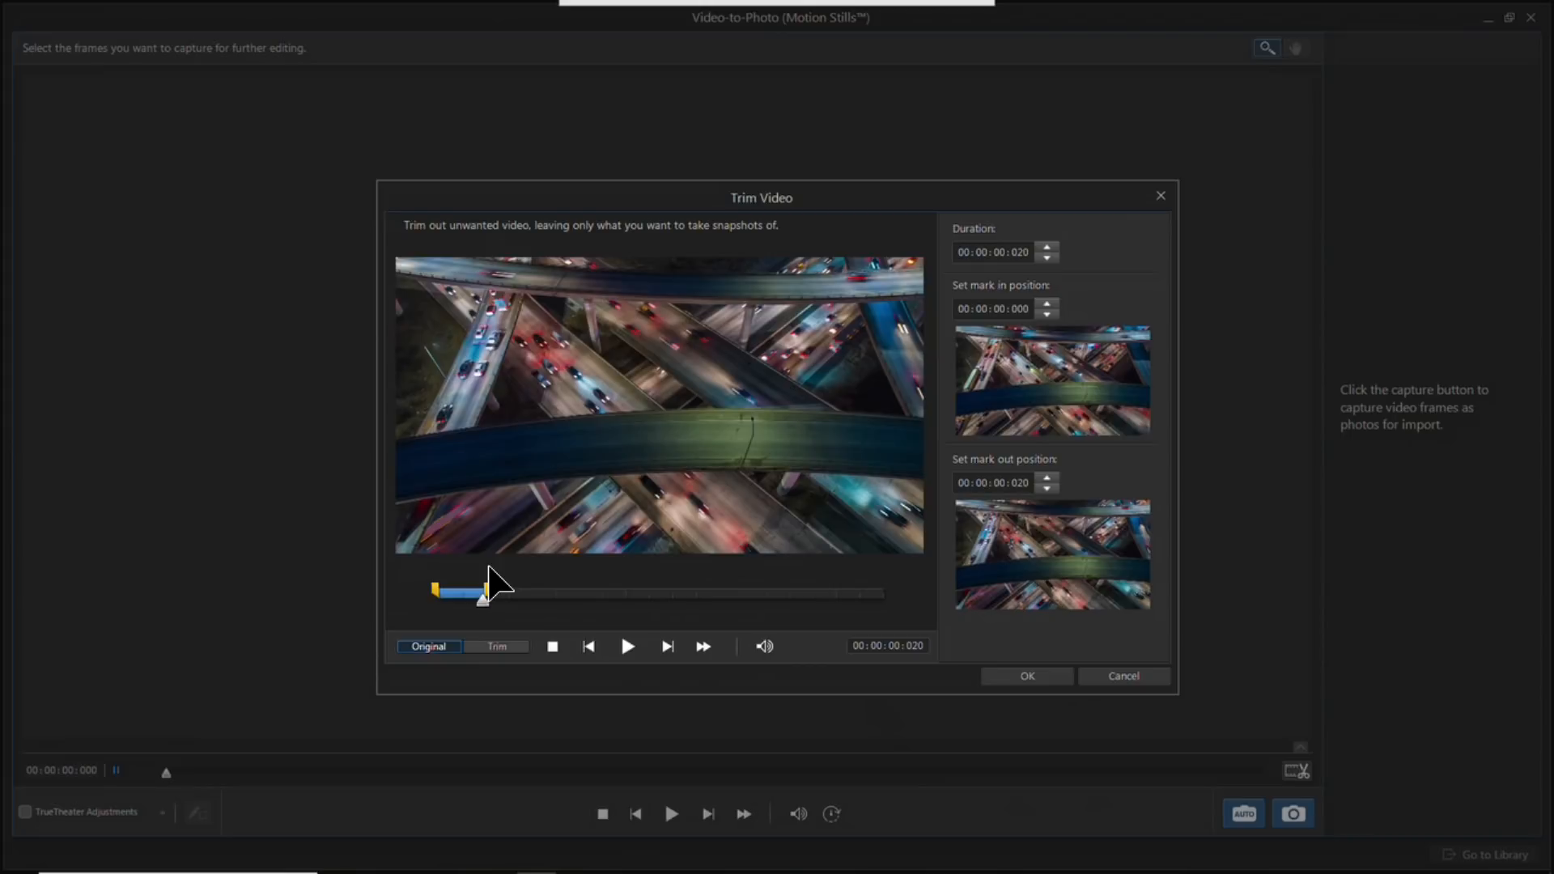
pyautogui.click(499, 647)
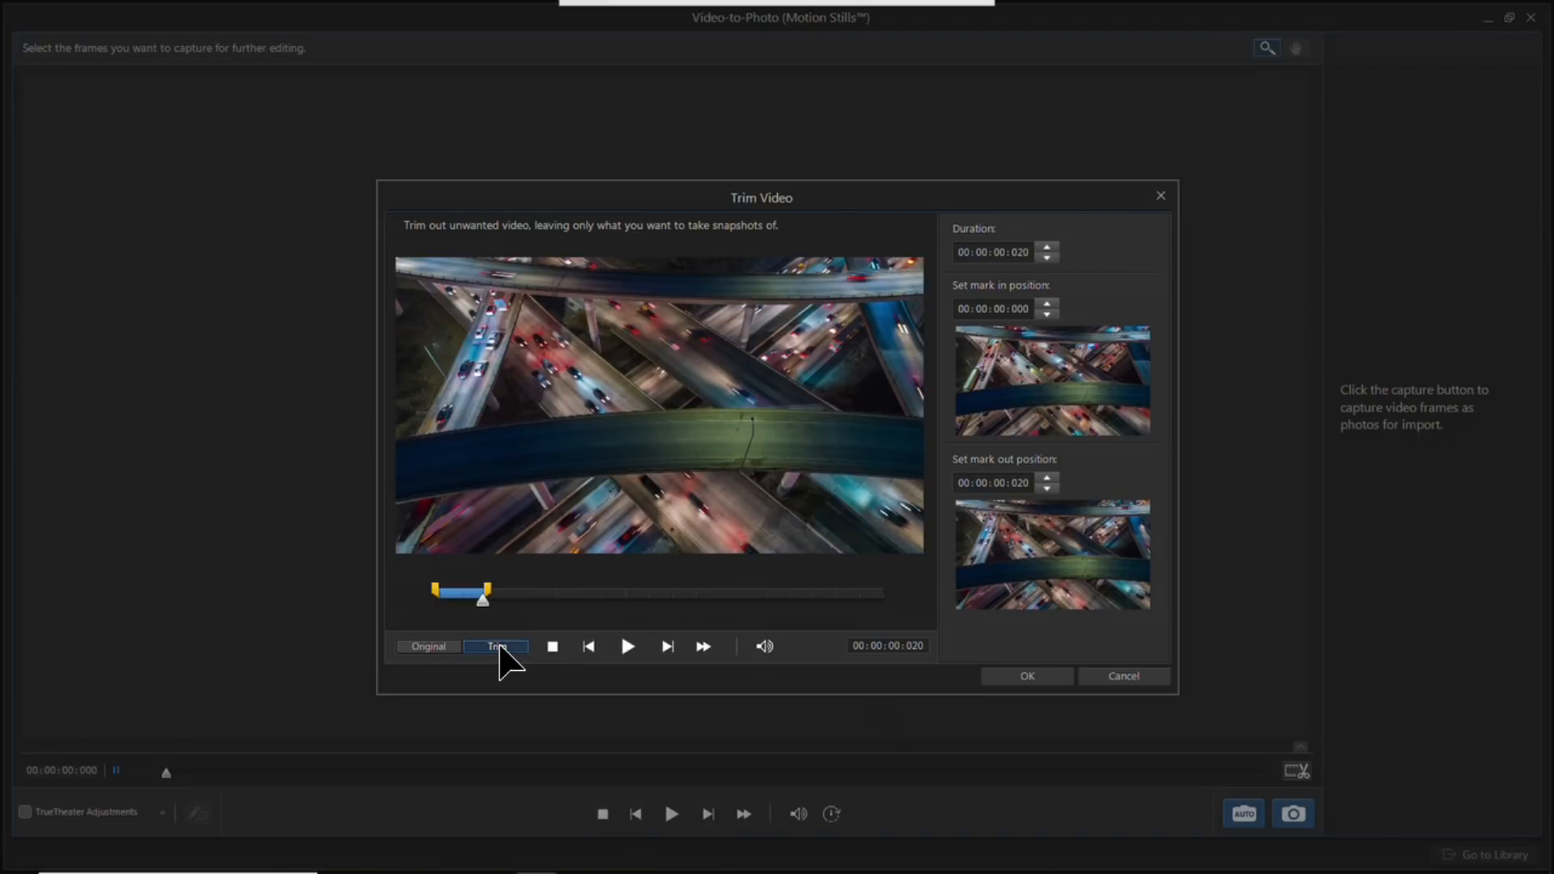
pyautogui.click(1053, 678)
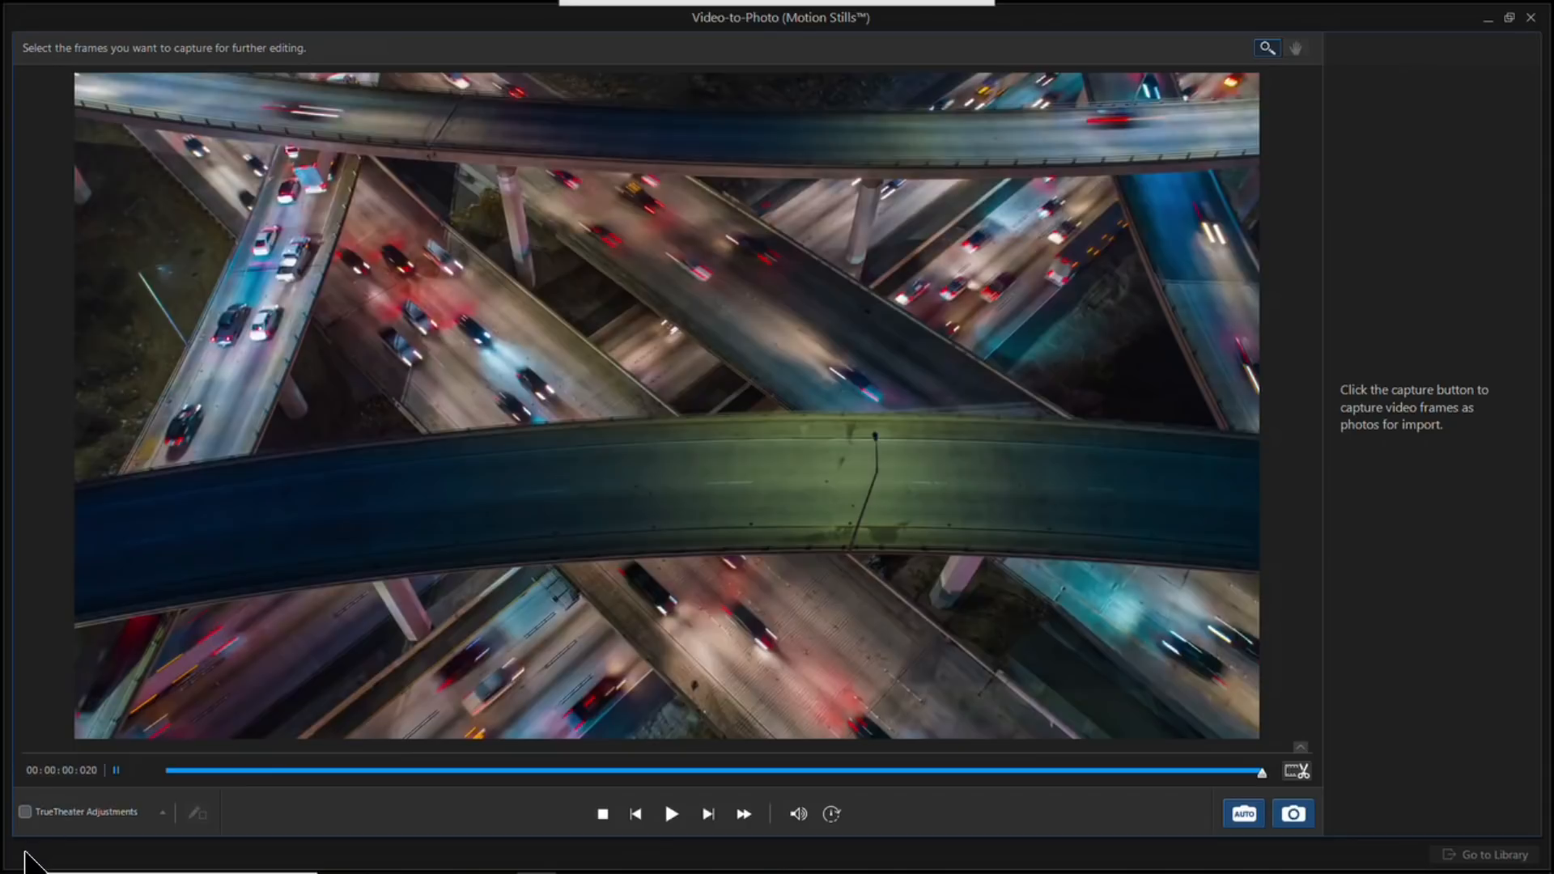
# Step: Preview the TrueTheater Adjustments on the current frame and switch them back off
pyautogui.click(24, 812)
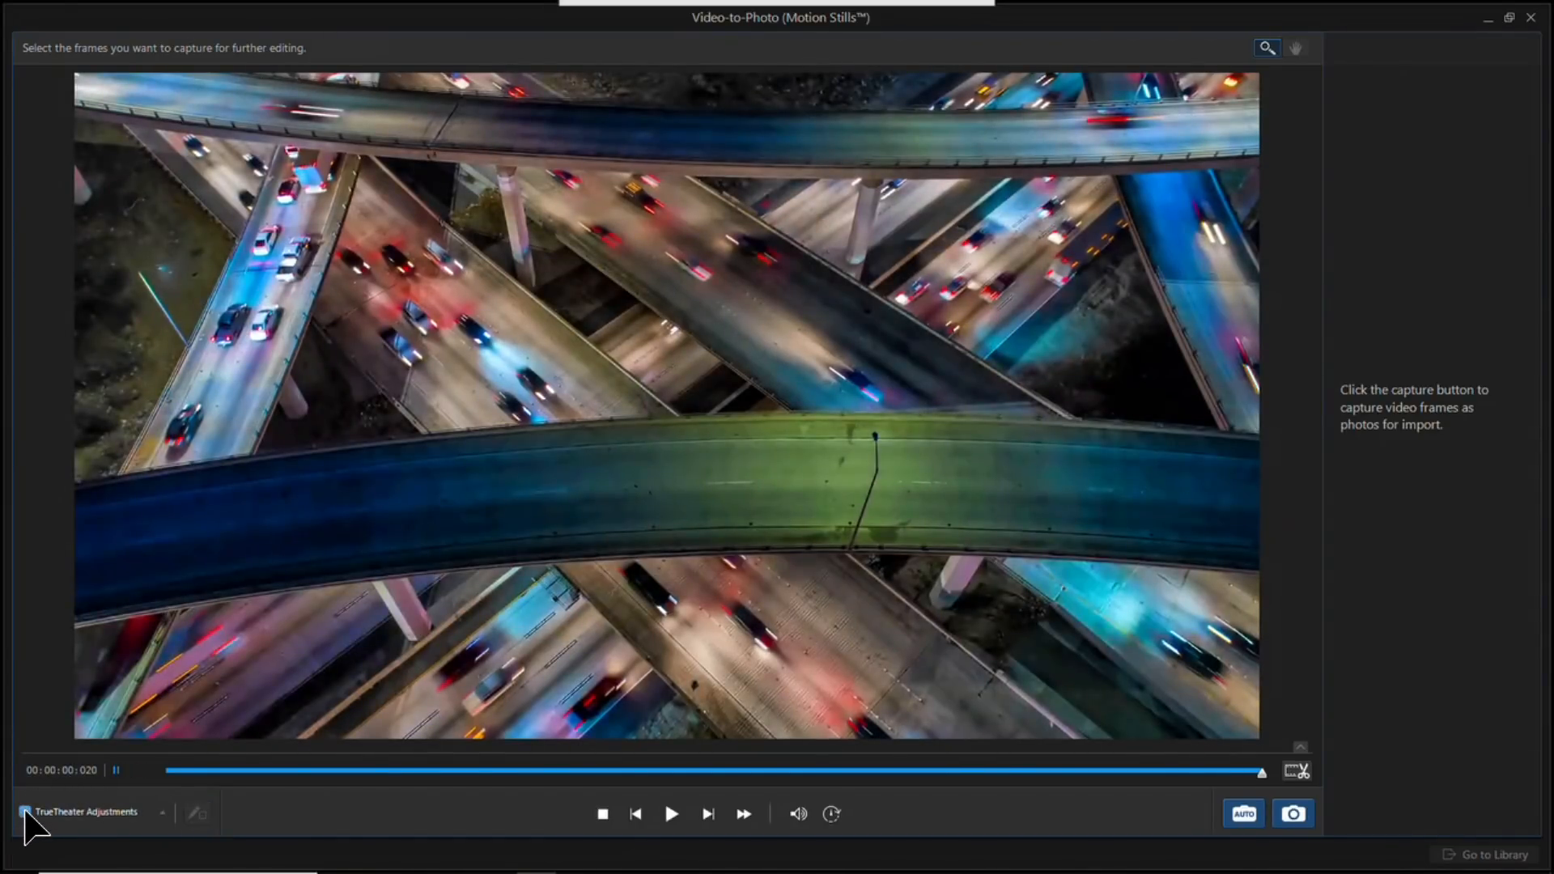
pyautogui.click(25, 812)
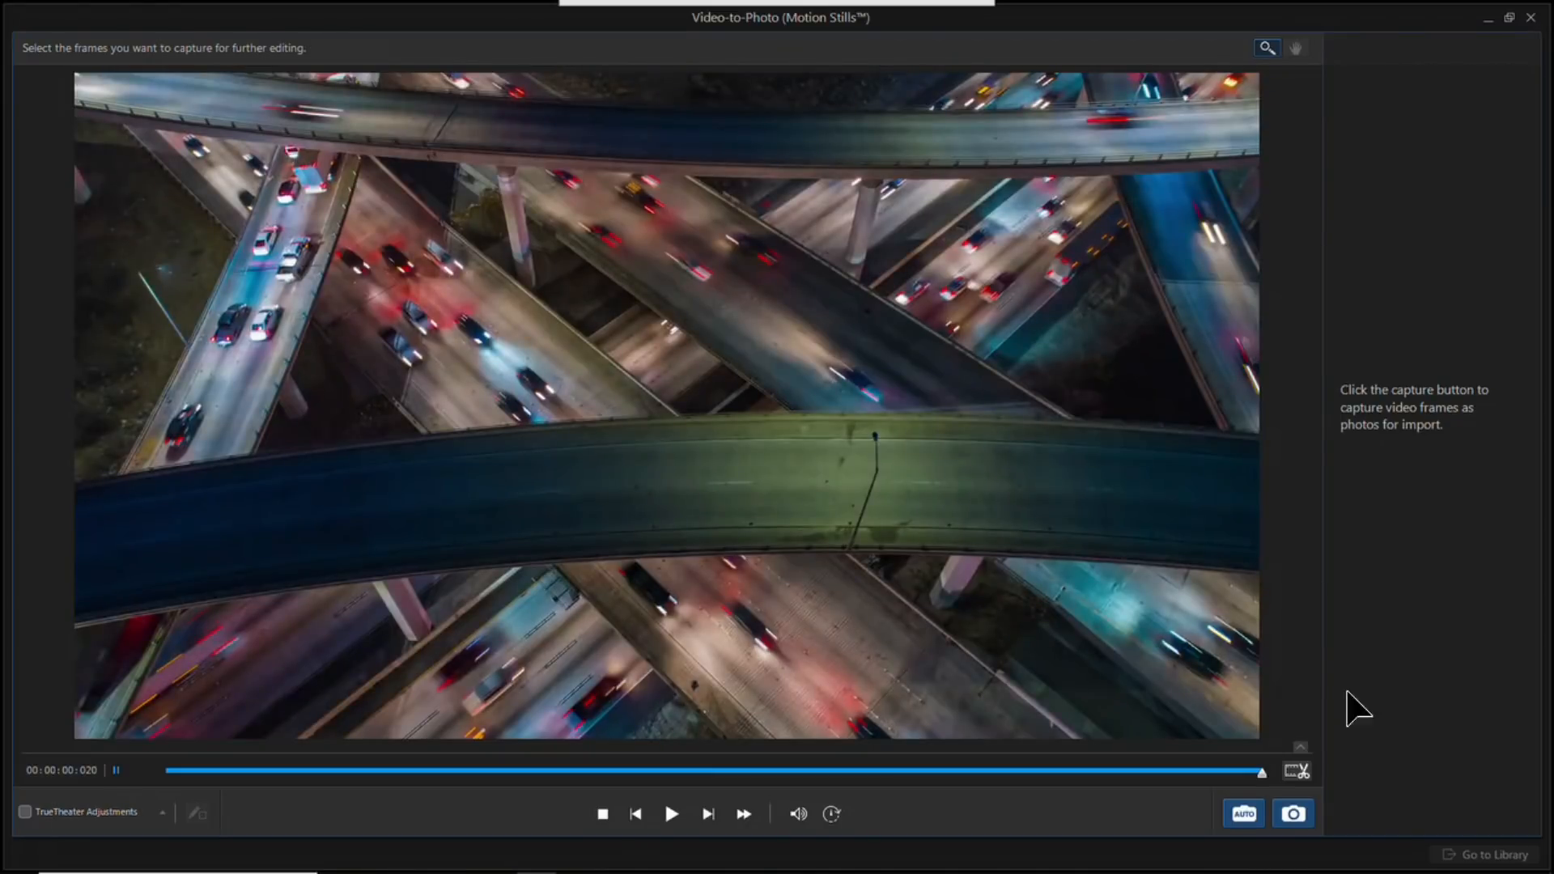
# Step: Auto-capture 20 frames from the trimmed Highway clip and import them into the D:\webinars\Stills folder
pyautogui.click(1247, 813)
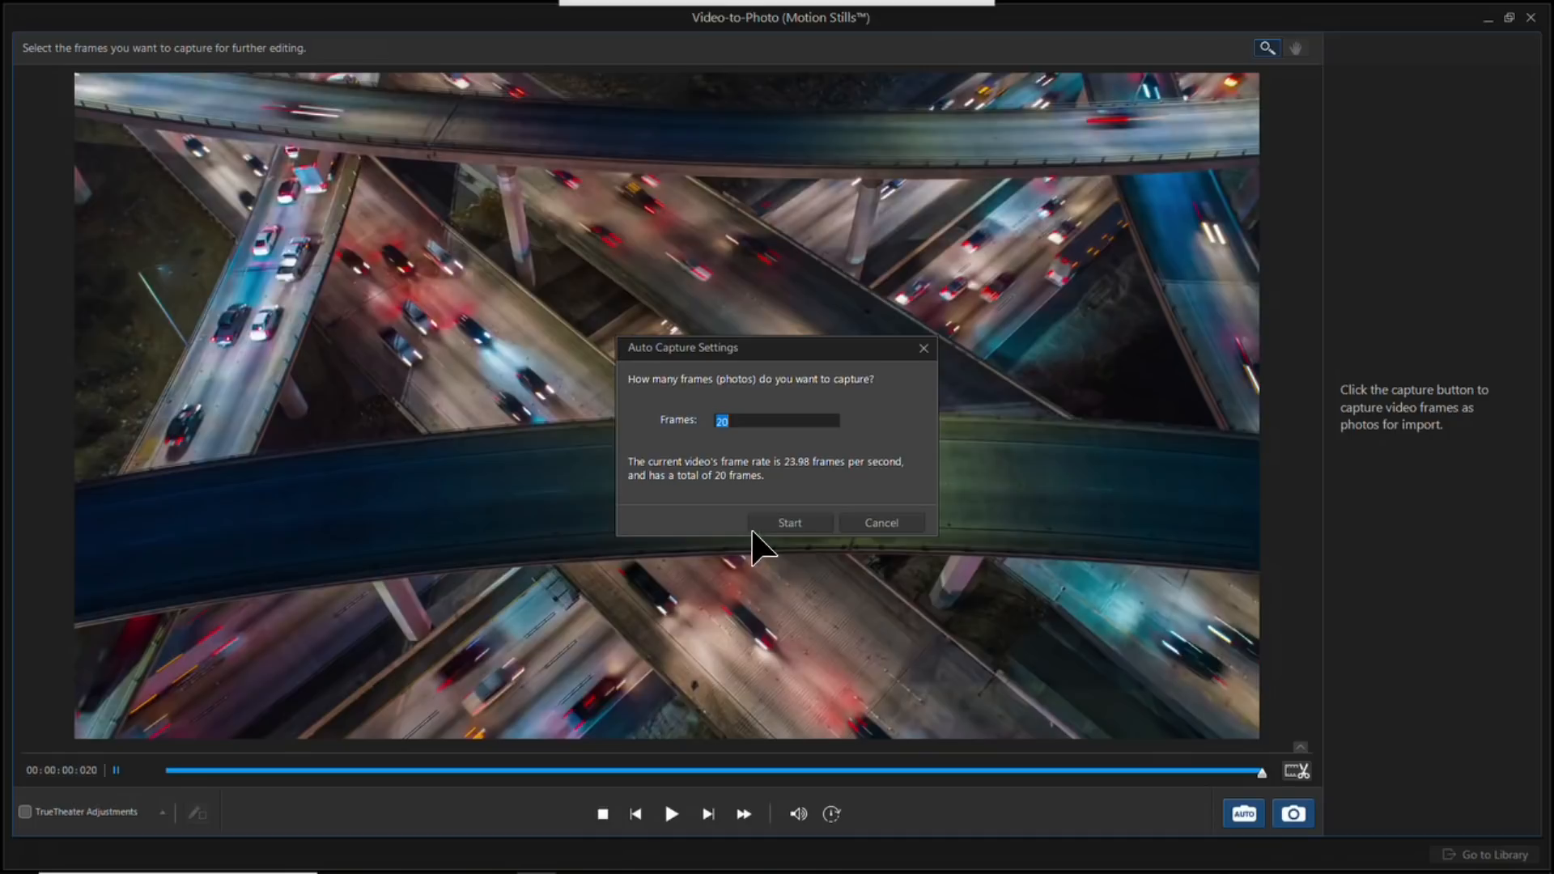
pyautogui.click(792, 523)
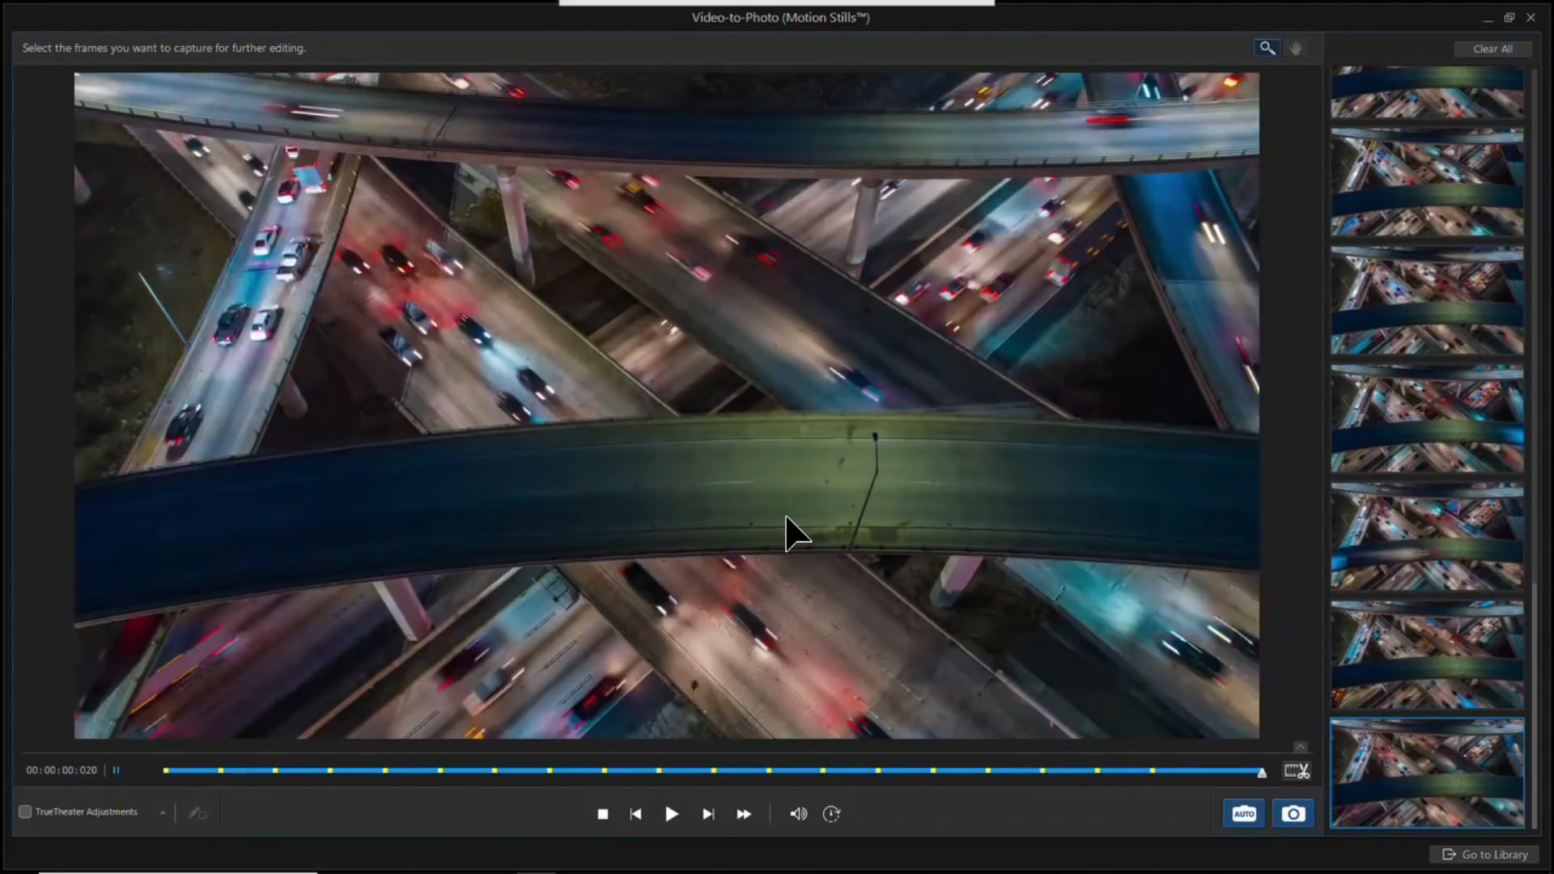
pyautogui.moveTo(1416, 749)
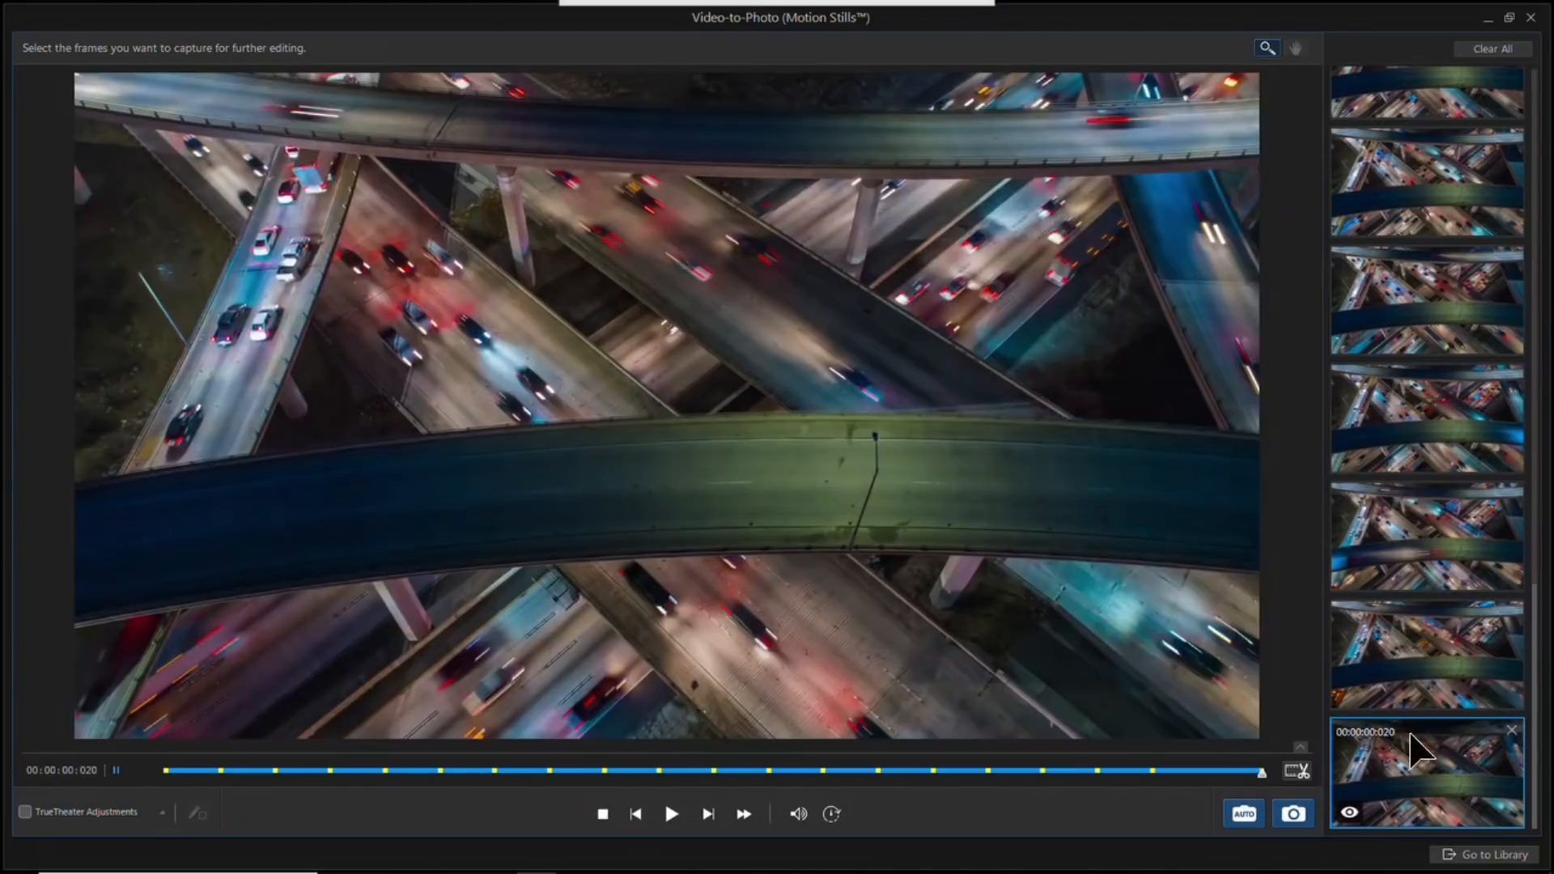
pyautogui.click(1488, 856)
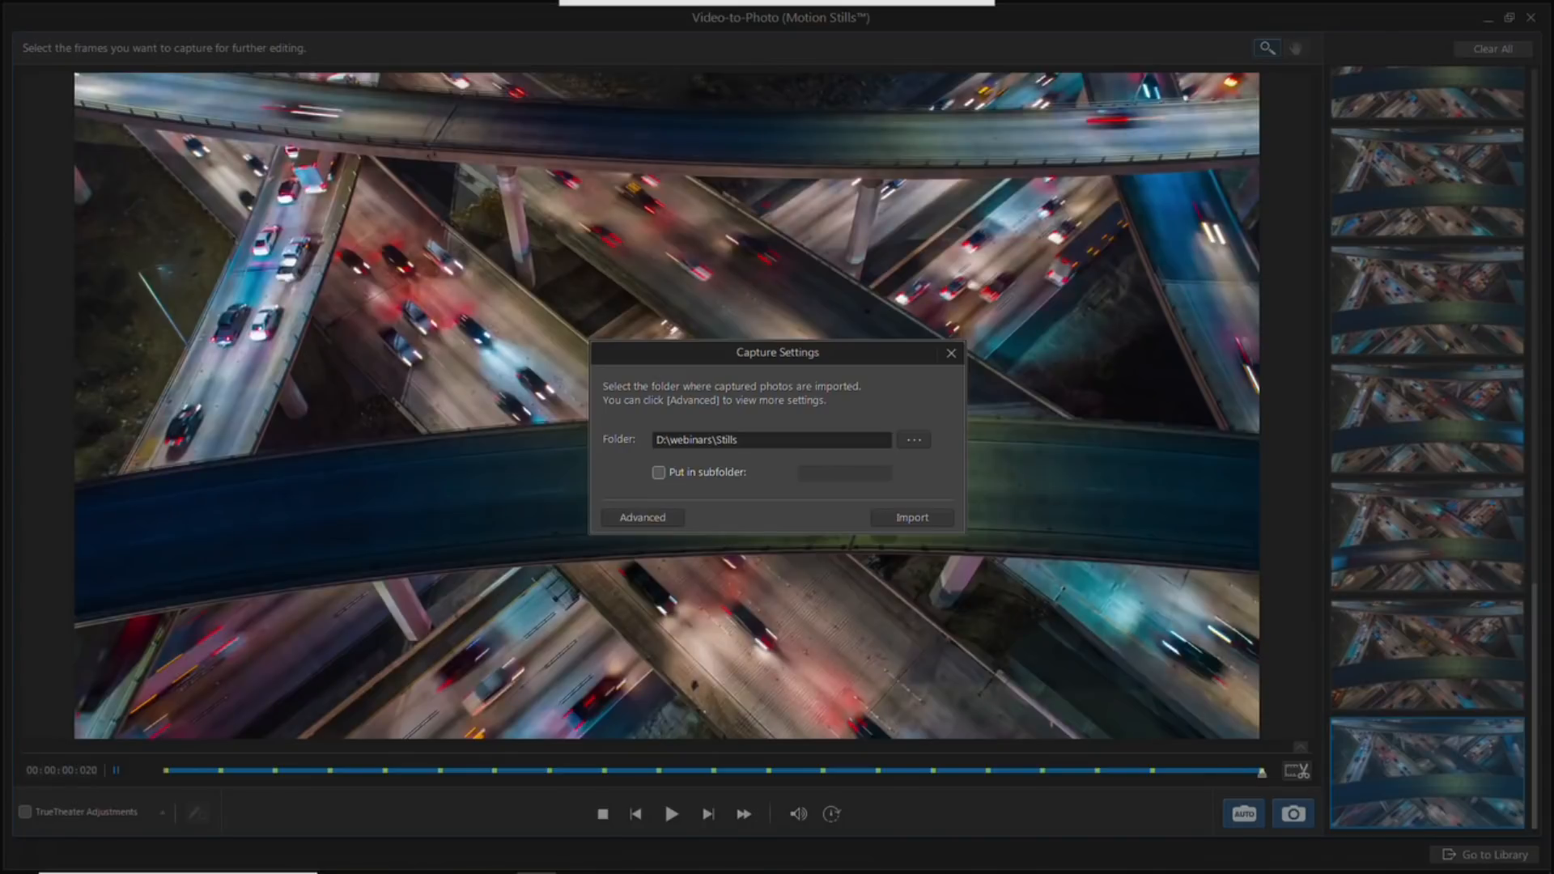
pyautogui.click(928, 519)
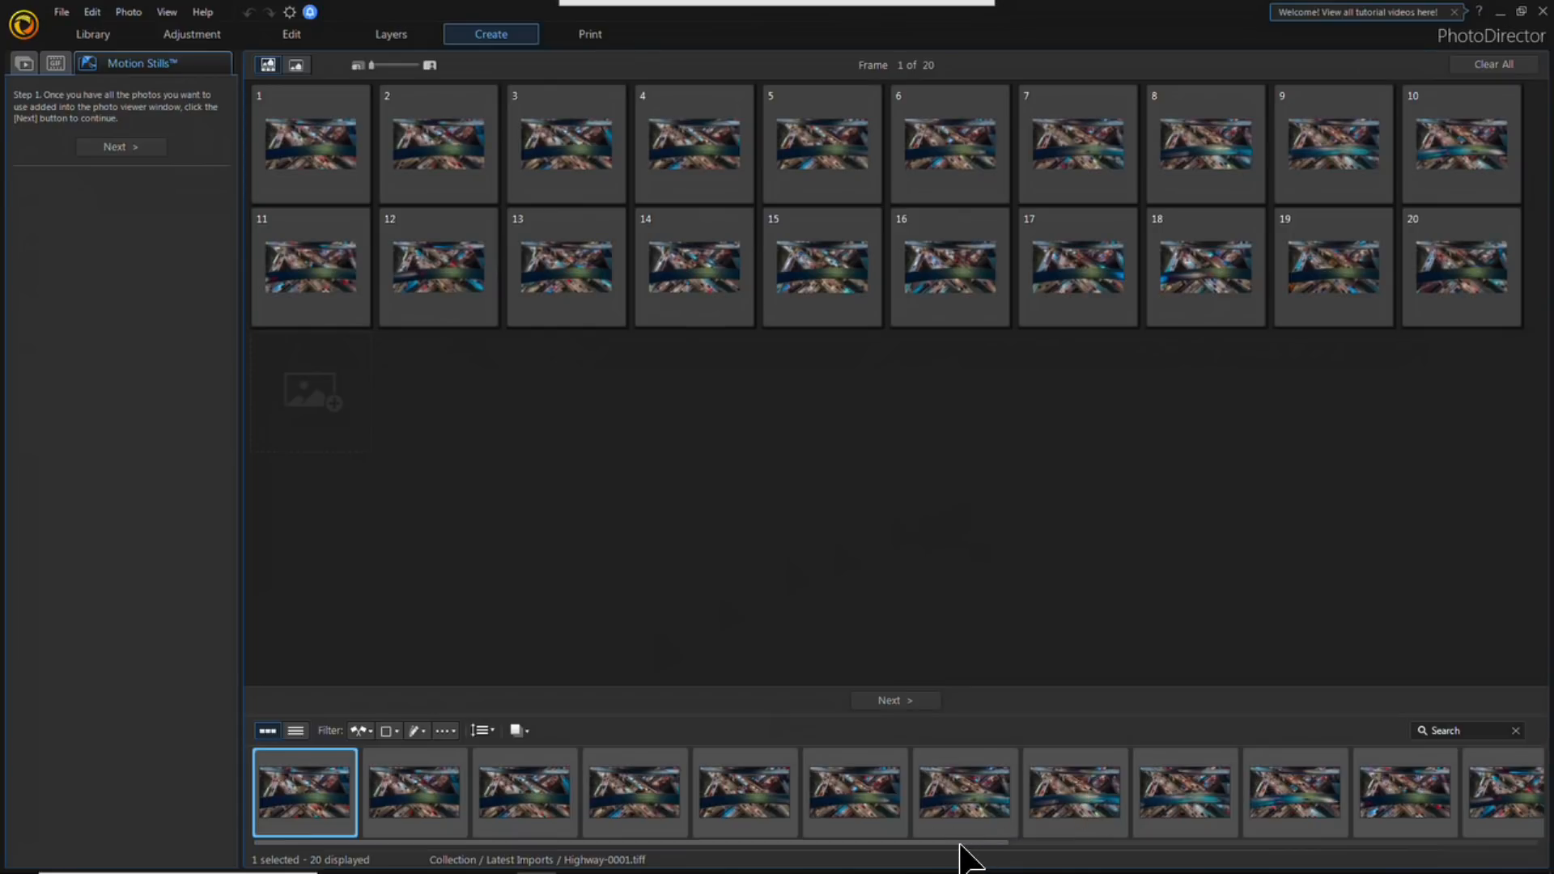
# Step: Select all 20 imported Highway photos and continue to choosing the still background
pyautogui.moveTo(959, 842); pyautogui.dragTo(1488, 850)
pyautogui.keyDown('shift'); pyautogui.click(1518, 803); pyautogui.keyUp('shift')
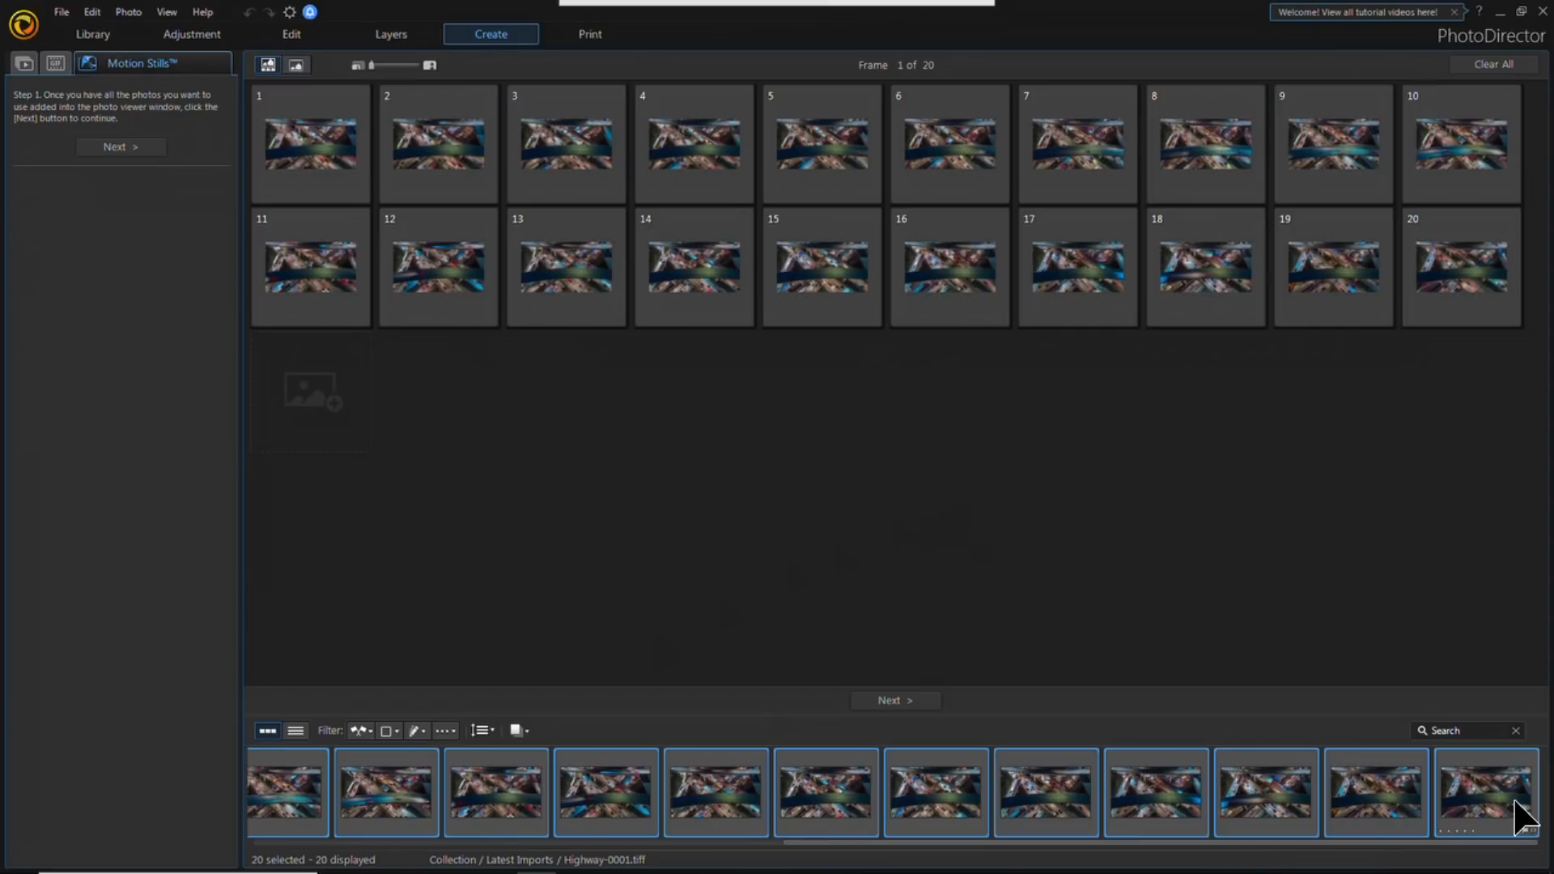
pyautogui.click(898, 701)
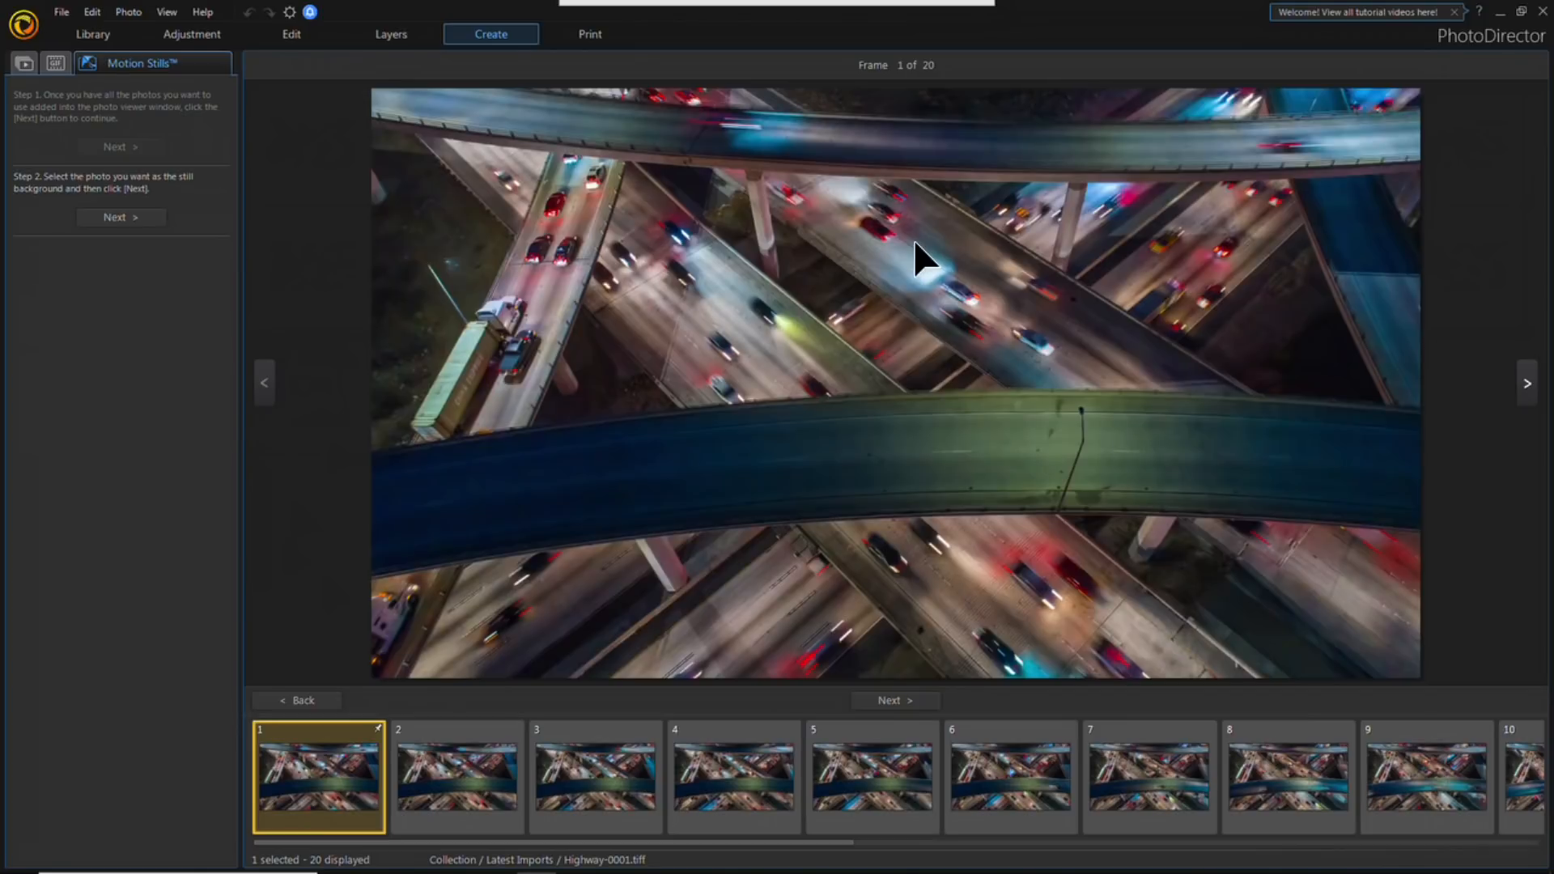
# Step: Compare several frames, including 4, 7 and 9, and use frame 5 as the still background
pyautogui.click(738, 773)
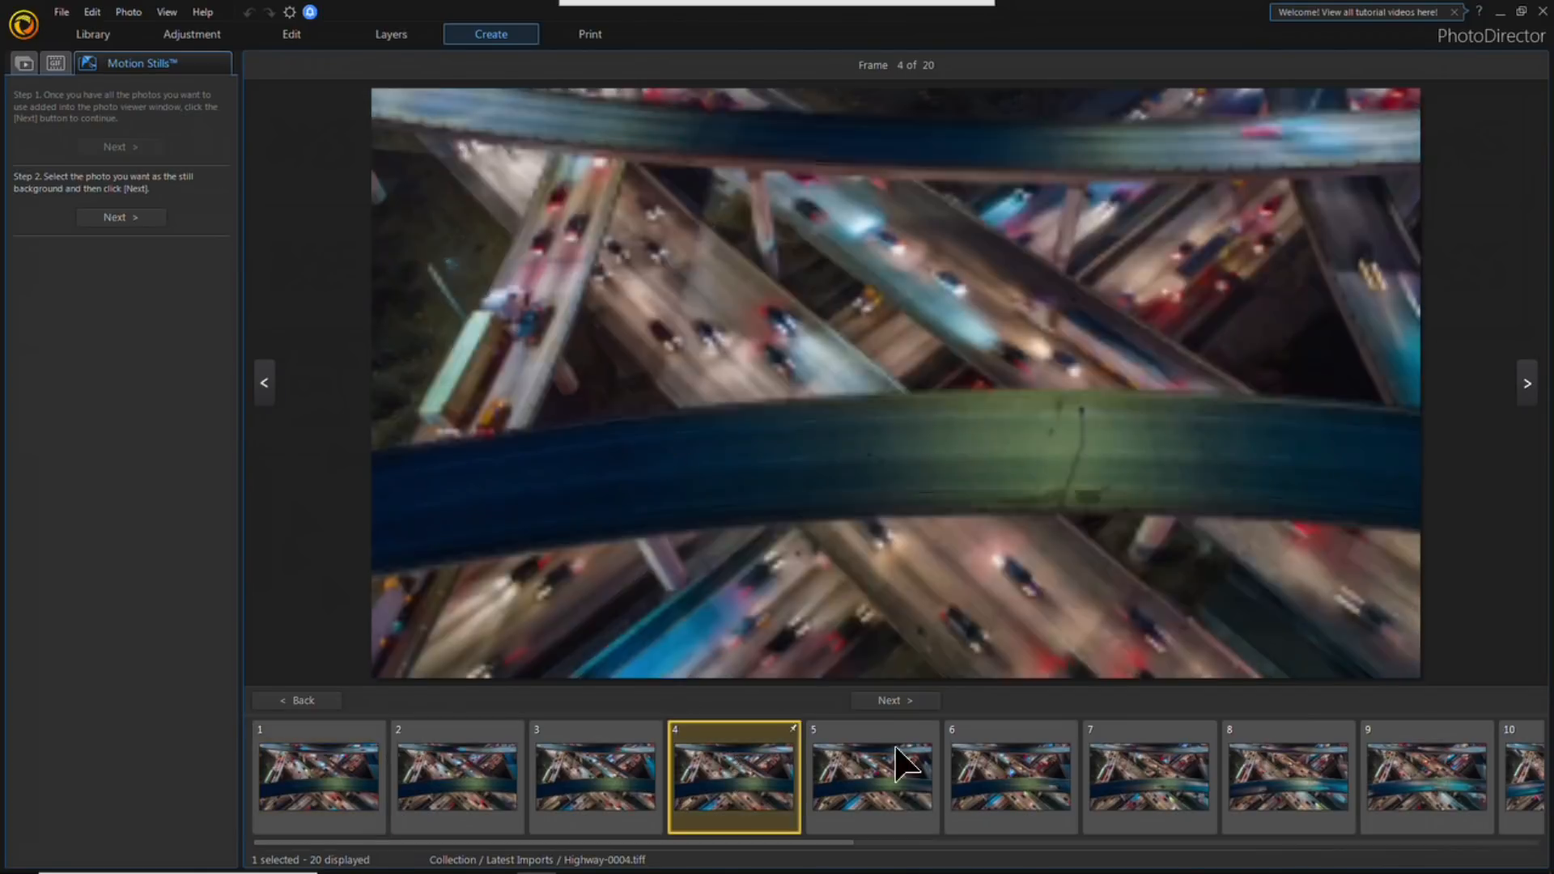
pyautogui.click(1115, 784)
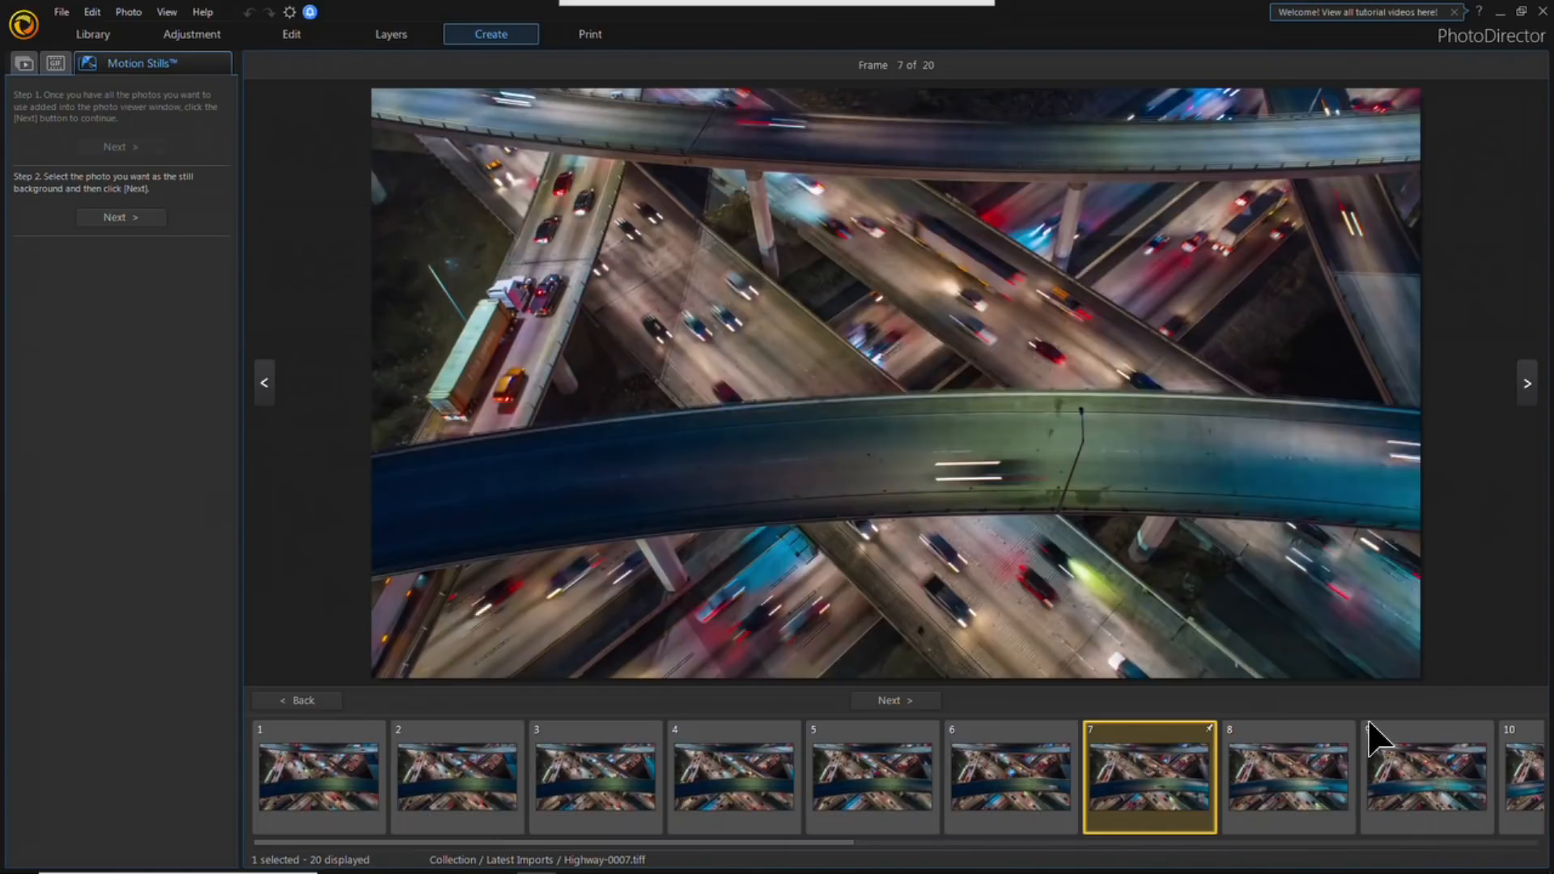
pyautogui.click(1346, 789)
pyautogui.click(1420, 805)
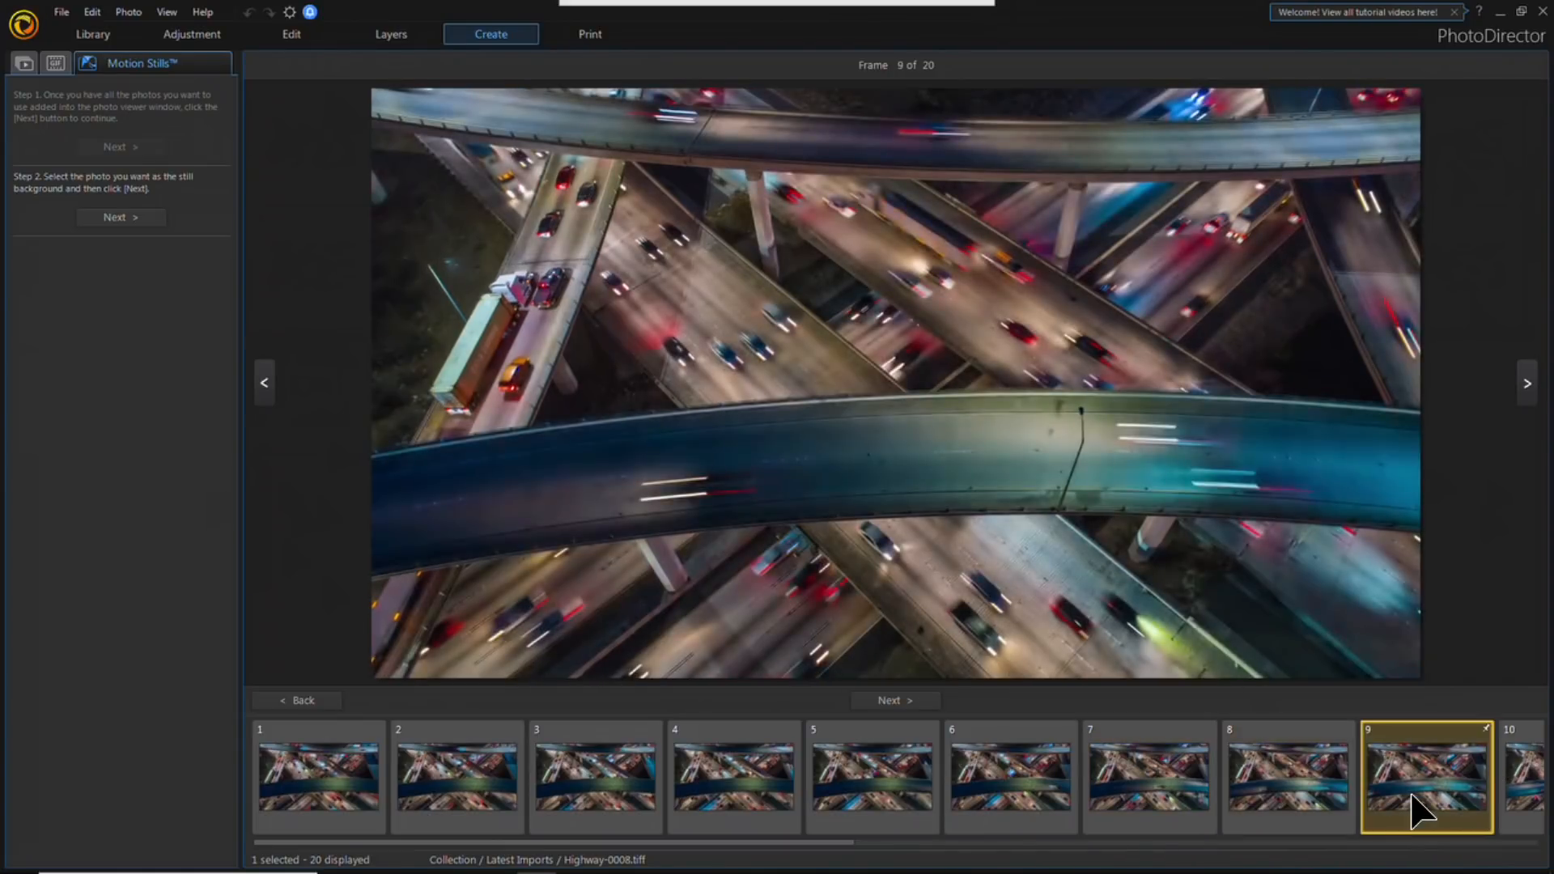
pyautogui.click(878, 769)
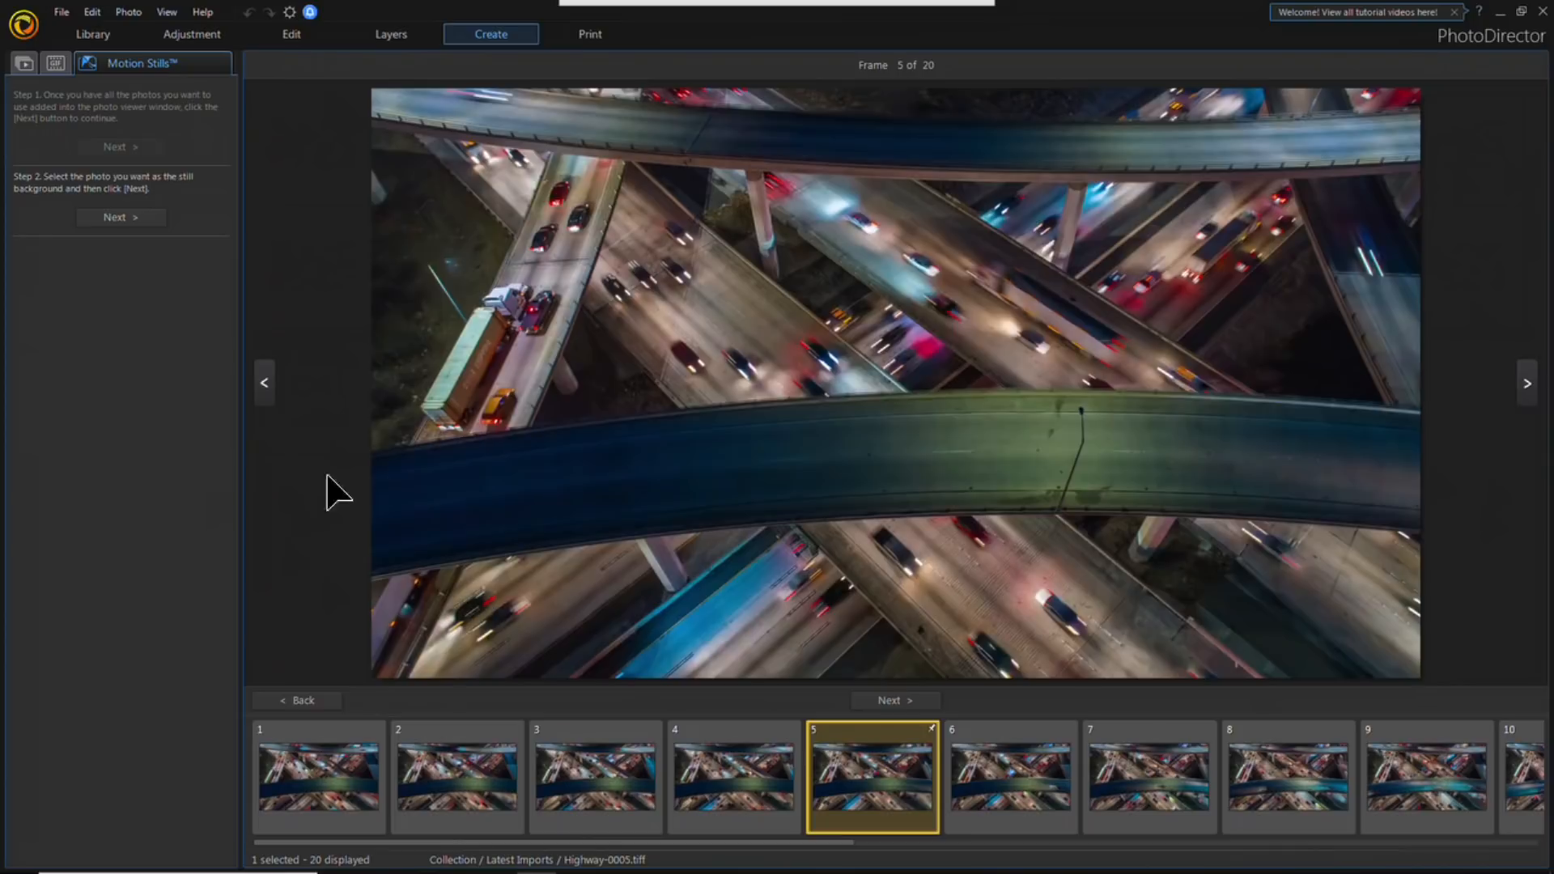
pyautogui.click(913, 700)
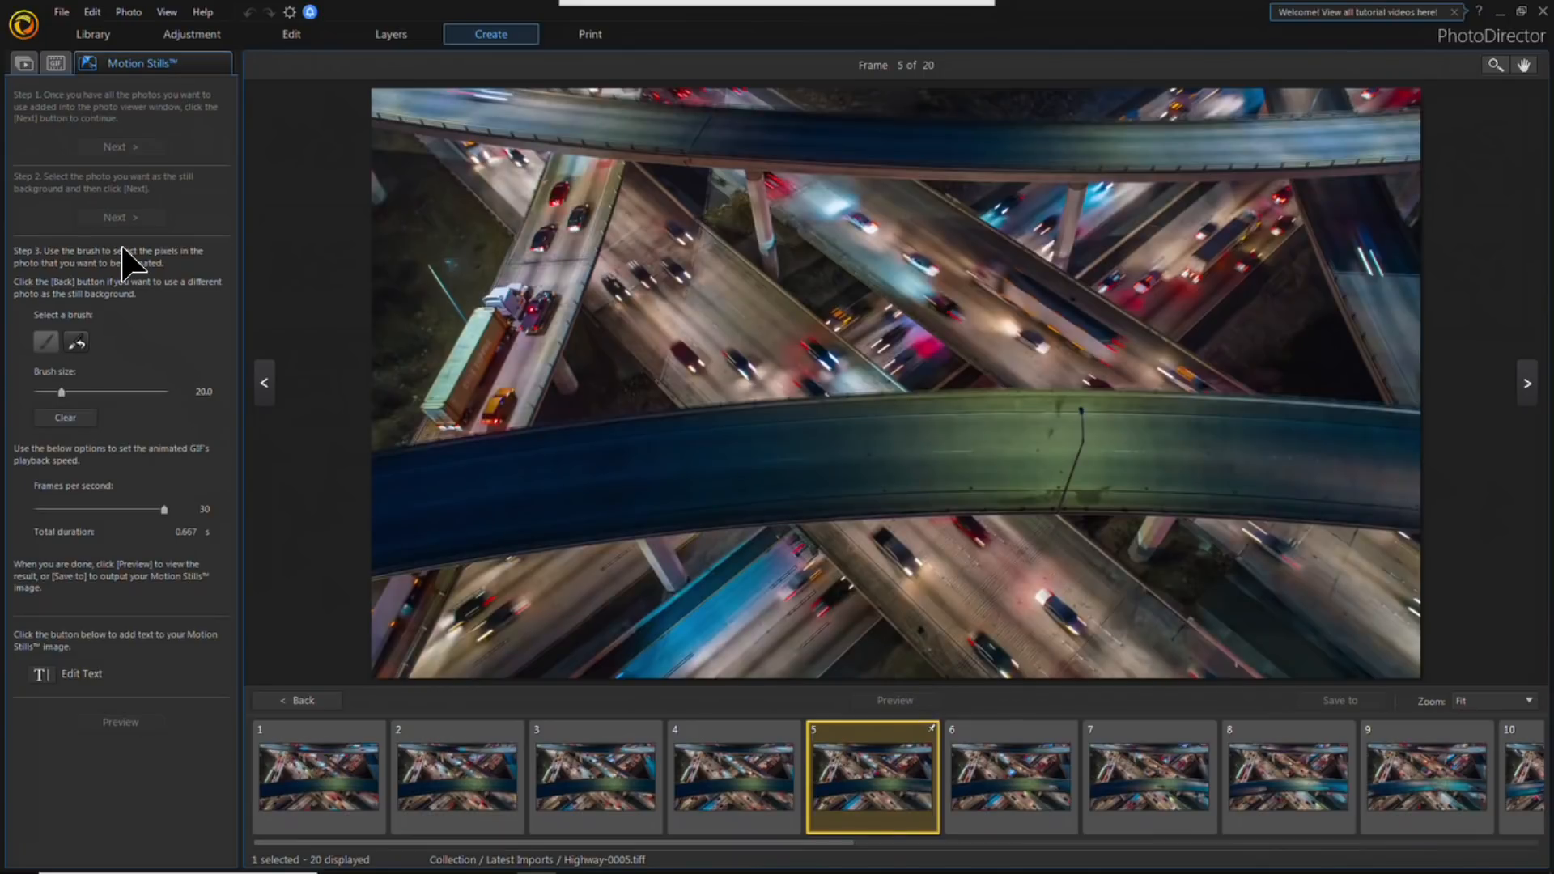
# Step: Paint the large overpass across the middle of the photo as an animated area with brush size 29.5
pyautogui.click(45, 341)
pyautogui.moveTo(64, 391)
pyautogui.mouseDown()
pyautogui.moveTo(52, 392)
pyautogui.moveTo(104, 392)
pyautogui.moveTo(62, 394)
pyautogui.mouseUp()
pyautogui.moveTo(385, 477)
pyautogui.mouseDown()
pyautogui.moveTo(380, 537)
pyautogui.moveTo(403, 544)
pyautogui.moveTo(404, 479)
pyautogui.moveTo(430, 482)
pyautogui.moveTo(391, 479)
pyautogui.moveTo(422, 466)
pyautogui.moveTo(480, 469)
pyautogui.moveTo(434, 468)
pyautogui.moveTo(435, 530)
pyautogui.moveTo(479, 536)
pyautogui.moveTo(469, 520)
pyautogui.moveTo(529, 502)
pyautogui.moveTo(1024, 429)
pyautogui.moveTo(1422, 441)
pyautogui.moveTo(1398, 447)
pyautogui.moveTo(1415, 473)
pyautogui.moveTo(1381, 493)
pyautogui.moveTo(1284, 493)
pyautogui.moveTo(1405, 484)
pyautogui.moveTo(1179, 486)
pyautogui.moveTo(1231, 467)
pyautogui.moveTo(1131, 458)
pyautogui.moveTo(760, 475)
pyautogui.moveTo(652, 506)
pyautogui.moveTo(504, 515)
pyautogui.moveTo(756, 510)
pyautogui.moveTo(926, 479)
pyautogui.moveTo(1033, 486)
pyautogui.moveTo(1003, 497)
pyautogui.moveTo(969, 489)
pyautogui.moveTo(1264, 484)
pyautogui.moveTo(931, 493)
pyautogui.mouseUp()
pyautogui.moveTo(490, 458)
pyautogui.mouseDown()
pyautogui.moveTo(582, 430)
pyautogui.moveTo(708, 444)
pyautogui.moveTo(1016, 419)
pyautogui.moveTo(1134, 430)
pyautogui.moveTo(895, 429)
pyautogui.mouseUp()
pyautogui.moveTo(778, 445); pyautogui.dragTo(666, 451)
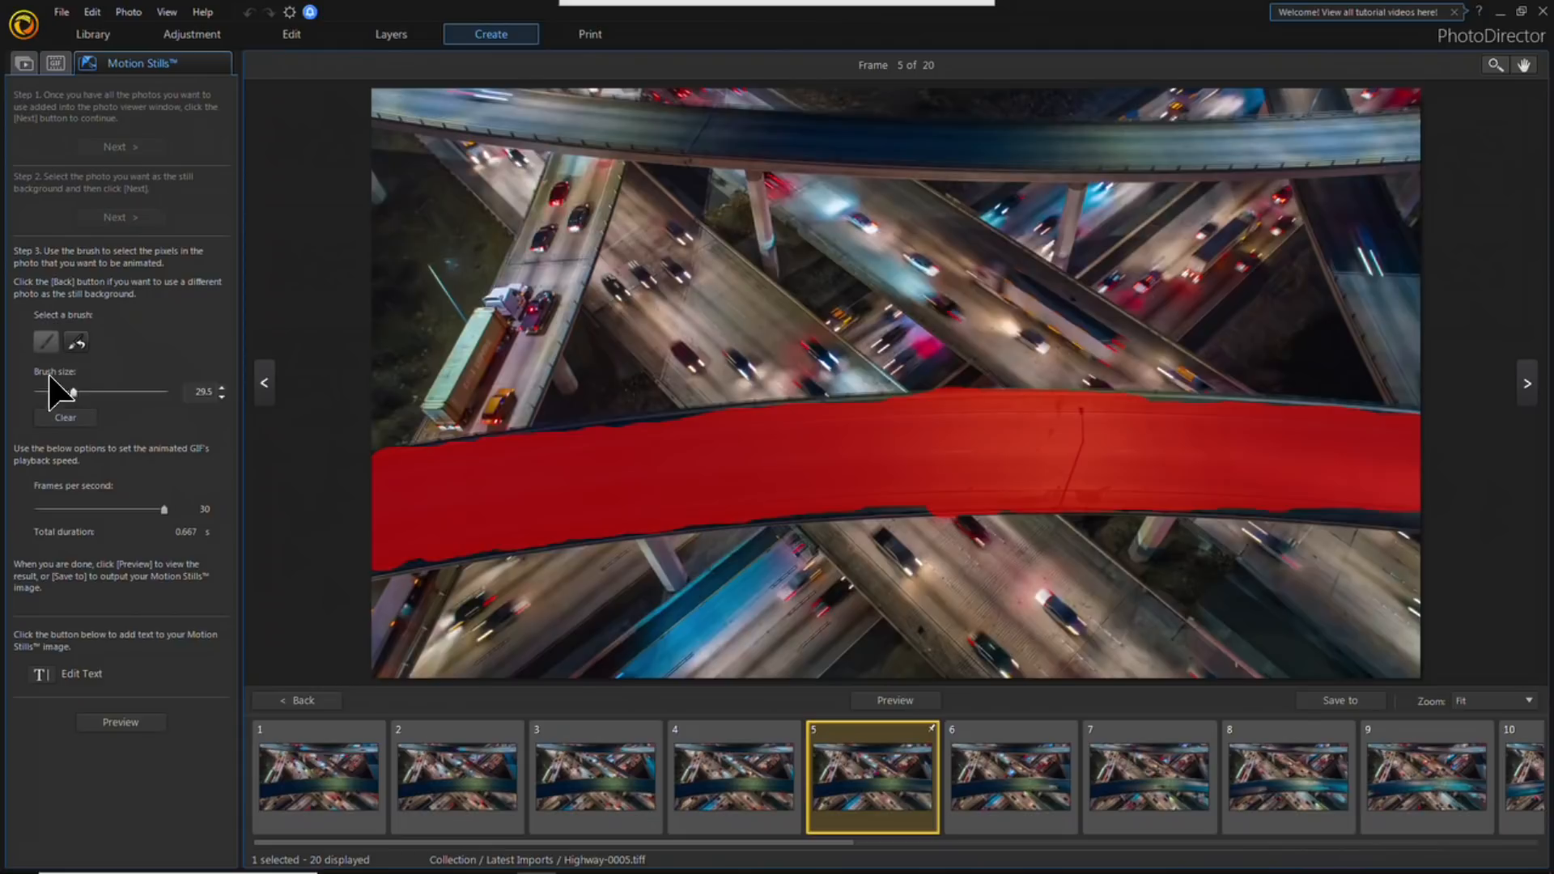
pyautogui.click(72, 343)
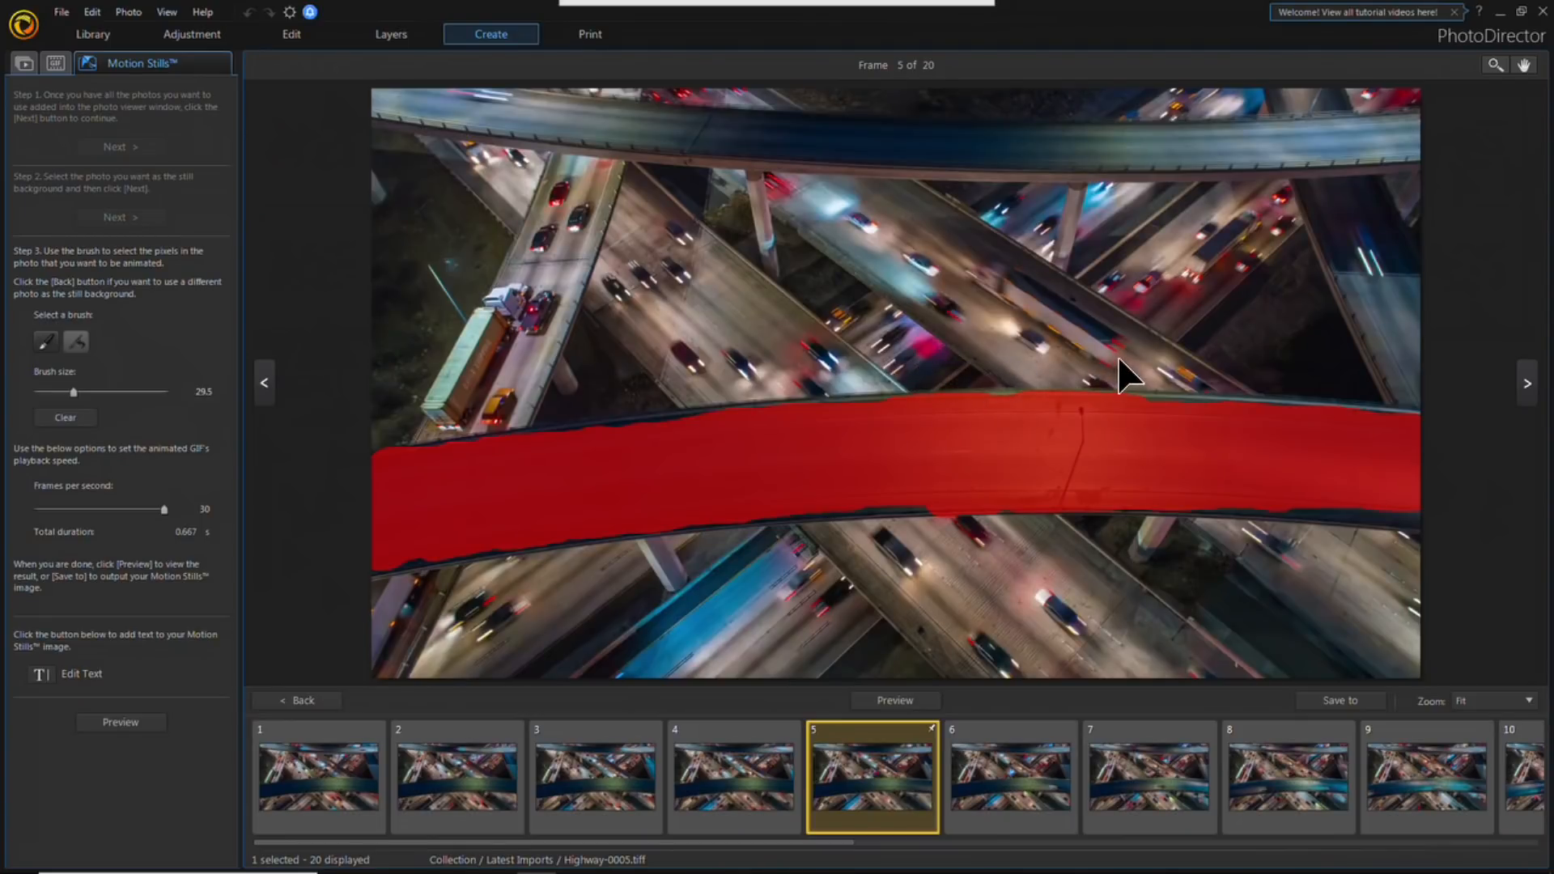
# Step: Paint the full length of the upper overpass as an animated area with brush size 16.2
pyautogui.click(46, 341)
pyautogui.moveTo(69, 392); pyautogui.dragTo(56, 392)
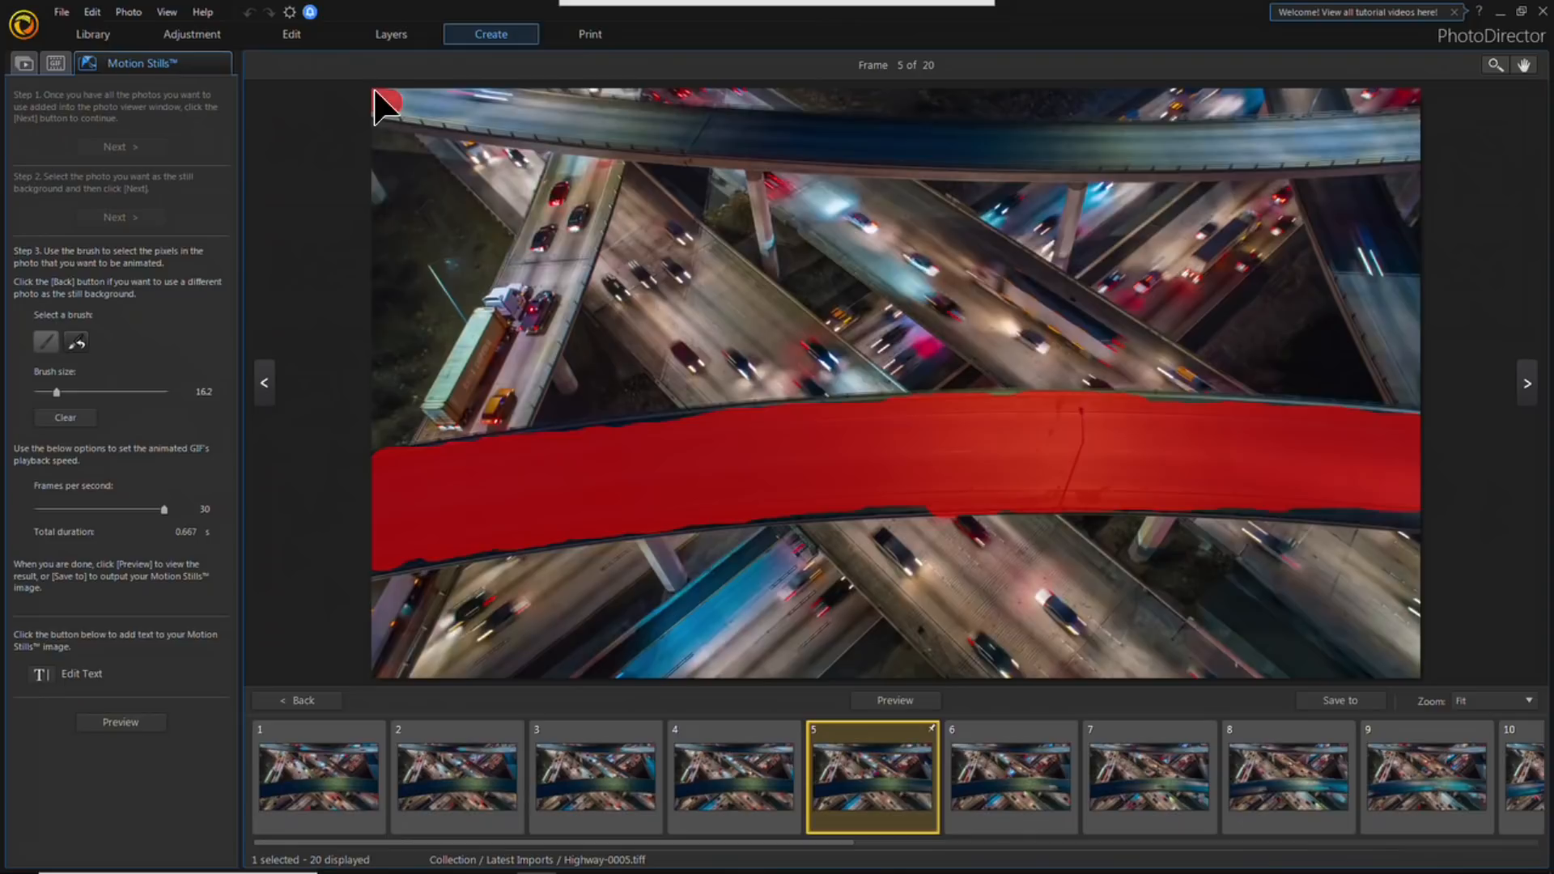
pyautogui.moveTo(387, 104)
pyautogui.mouseDown()
pyautogui.moveTo(513, 119)
pyautogui.moveTo(450, 94)
pyautogui.moveTo(428, 106)
pyautogui.moveTo(529, 102)
pyautogui.moveTo(406, 121)
pyautogui.moveTo(520, 123)
pyautogui.mouseUp()
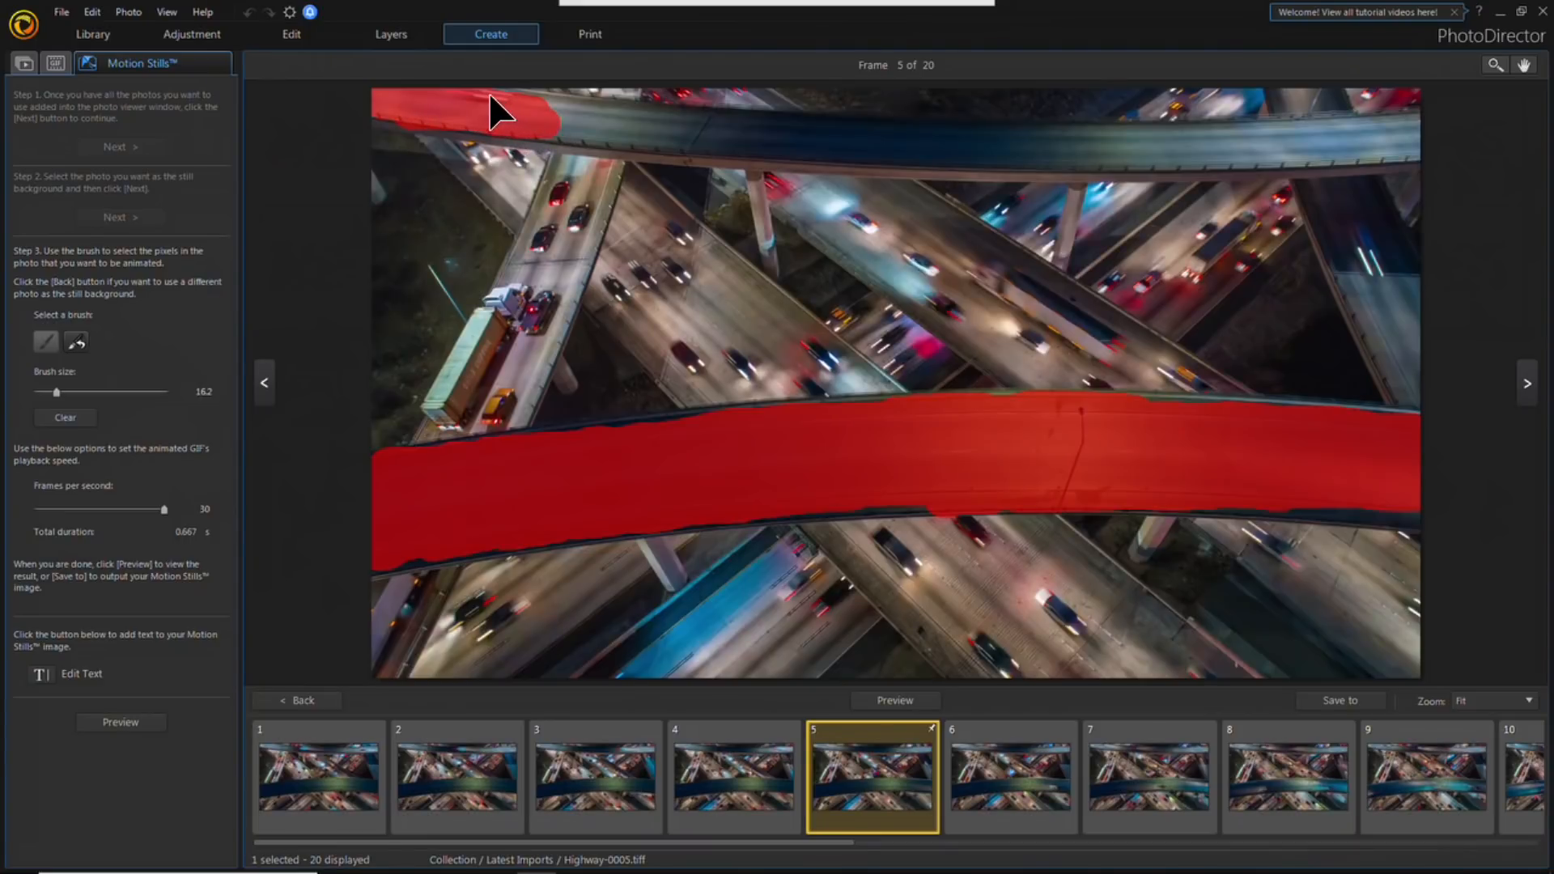
pyautogui.moveTo(500, 101)
pyautogui.mouseDown()
pyautogui.moveTo(580, 113)
pyautogui.moveTo(541, 123)
pyautogui.moveTo(613, 121)
pyautogui.moveTo(562, 106)
pyautogui.moveTo(621, 127)
pyautogui.moveTo(582, 131)
pyautogui.mouseUp()
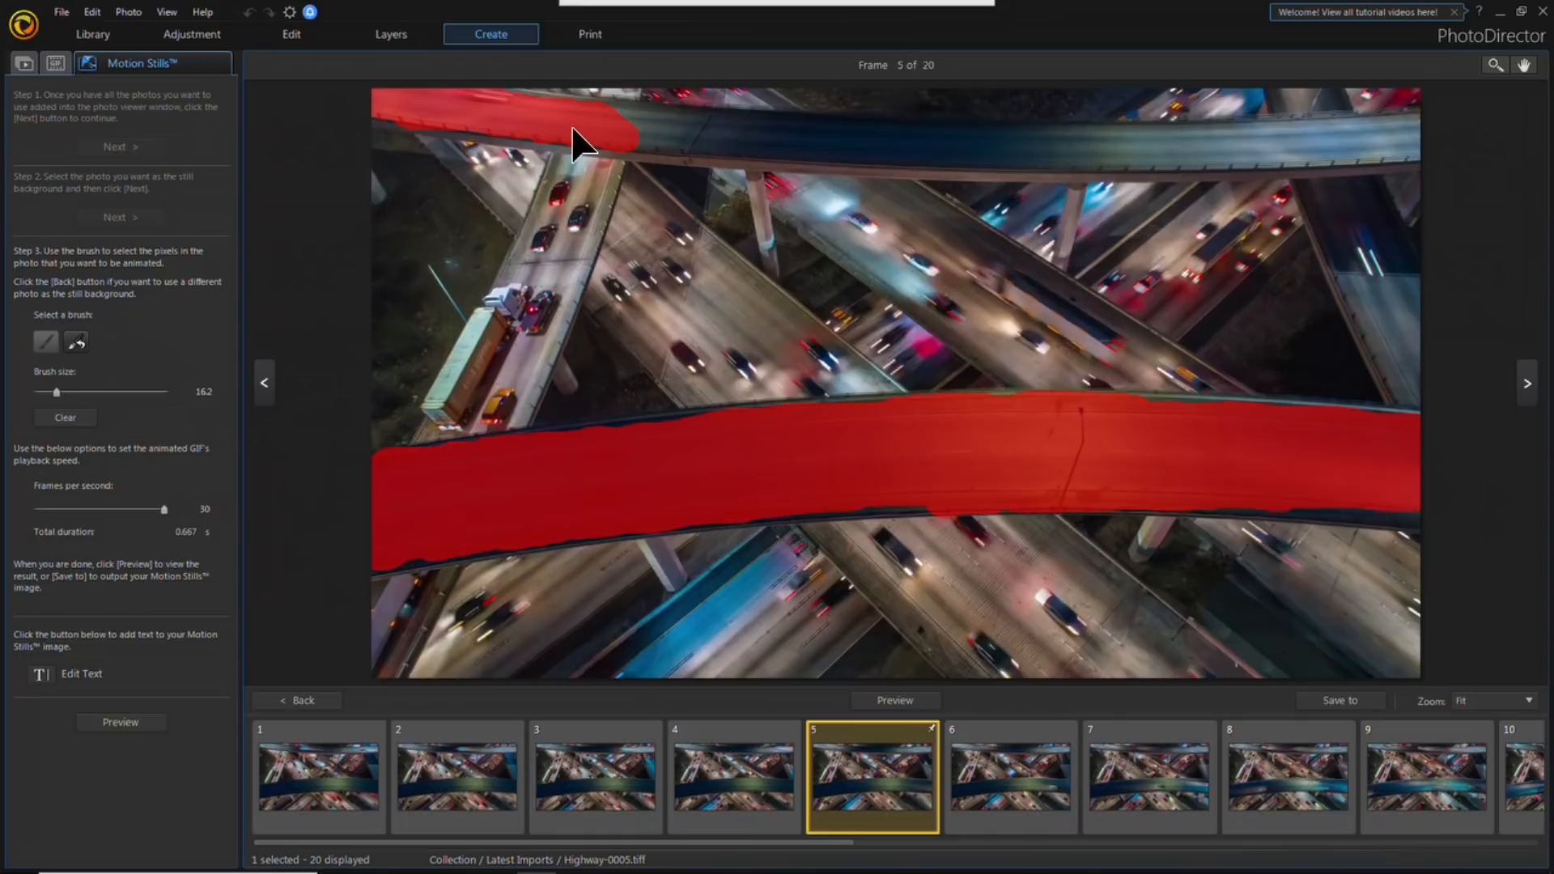
pyautogui.moveTo(628, 118)
pyautogui.mouseDown()
pyautogui.moveTo(607, 115)
pyautogui.moveTo(762, 134)
pyautogui.moveTo(712, 118)
pyautogui.moveTo(637, 129)
pyautogui.moveTo(817, 146)
pyautogui.moveTo(709, 122)
pyautogui.moveTo(870, 121)
pyautogui.moveTo(891, 128)
pyautogui.moveTo(822, 140)
pyautogui.moveTo(948, 145)
pyautogui.moveTo(887, 154)
pyautogui.moveTo(862, 150)
pyautogui.moveTo(931, 129)
pyautogui.moveTo(1222, 135)
pyautogui.mouseUp()
pyautogui.moveTo(1442, 127)
pyautogui.mouseDown()
pyautogui.moveTo(1228, 161)
pyautogui.moveTo(943, 160)
pyautogui.moveTo(1266, 166)
pyautogui.moveTo(1427, 144)
pyautogui.mouseUp()
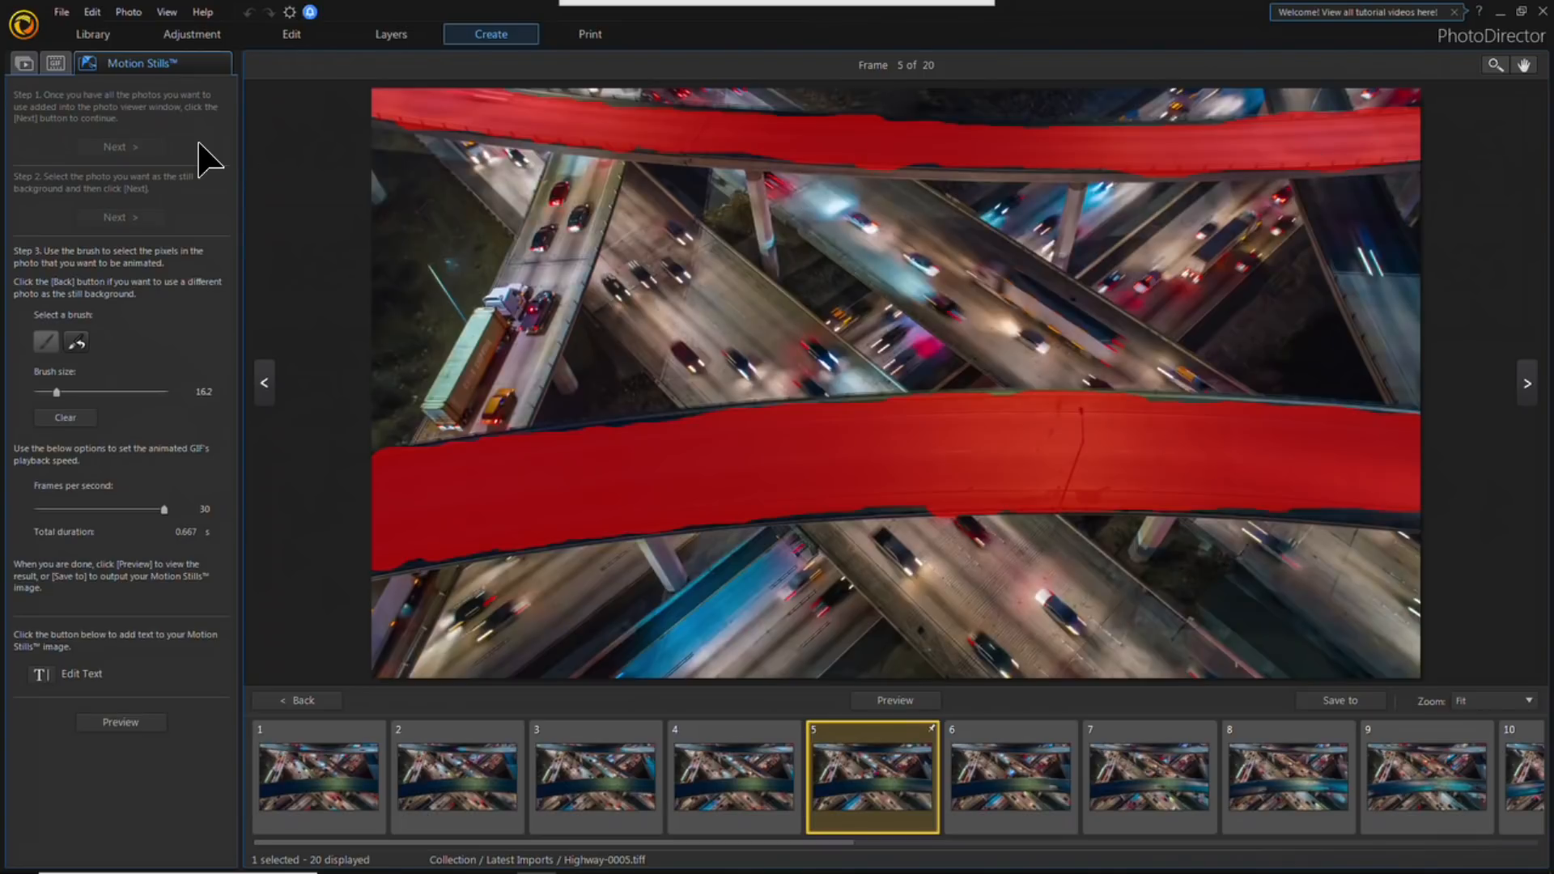
pyautogui.click(76, 341)
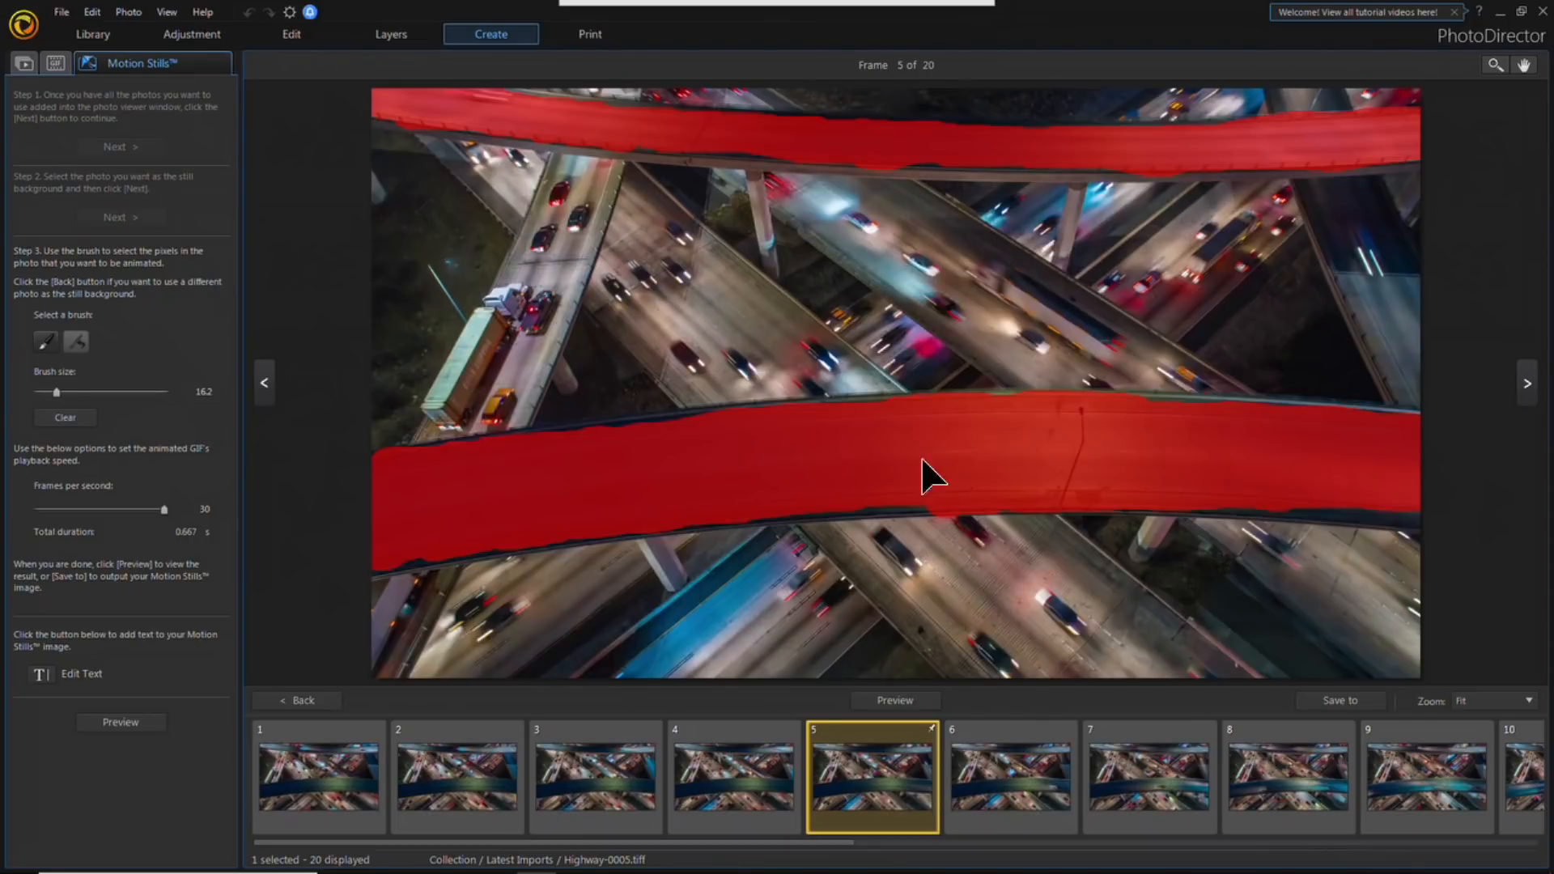
# Step: Play the Motion Stills preview, opening and closing the webinar's Text Chat window, and return from the preview
pyautogui.click(930, 706)
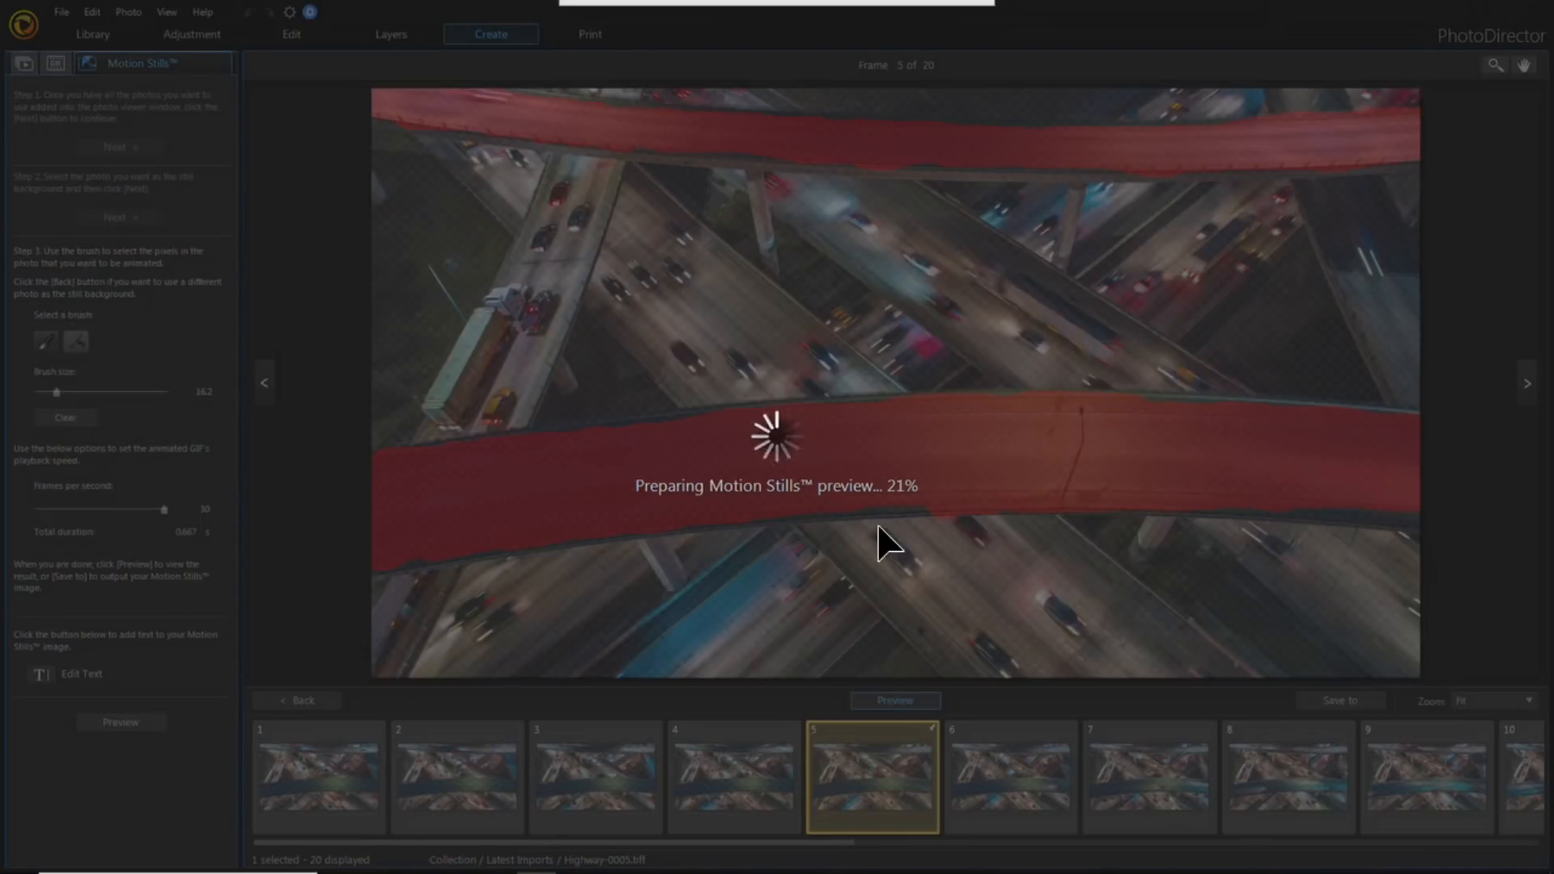
pyautogui.moveTo(713, 16)
pyautogui.click(800, 18)
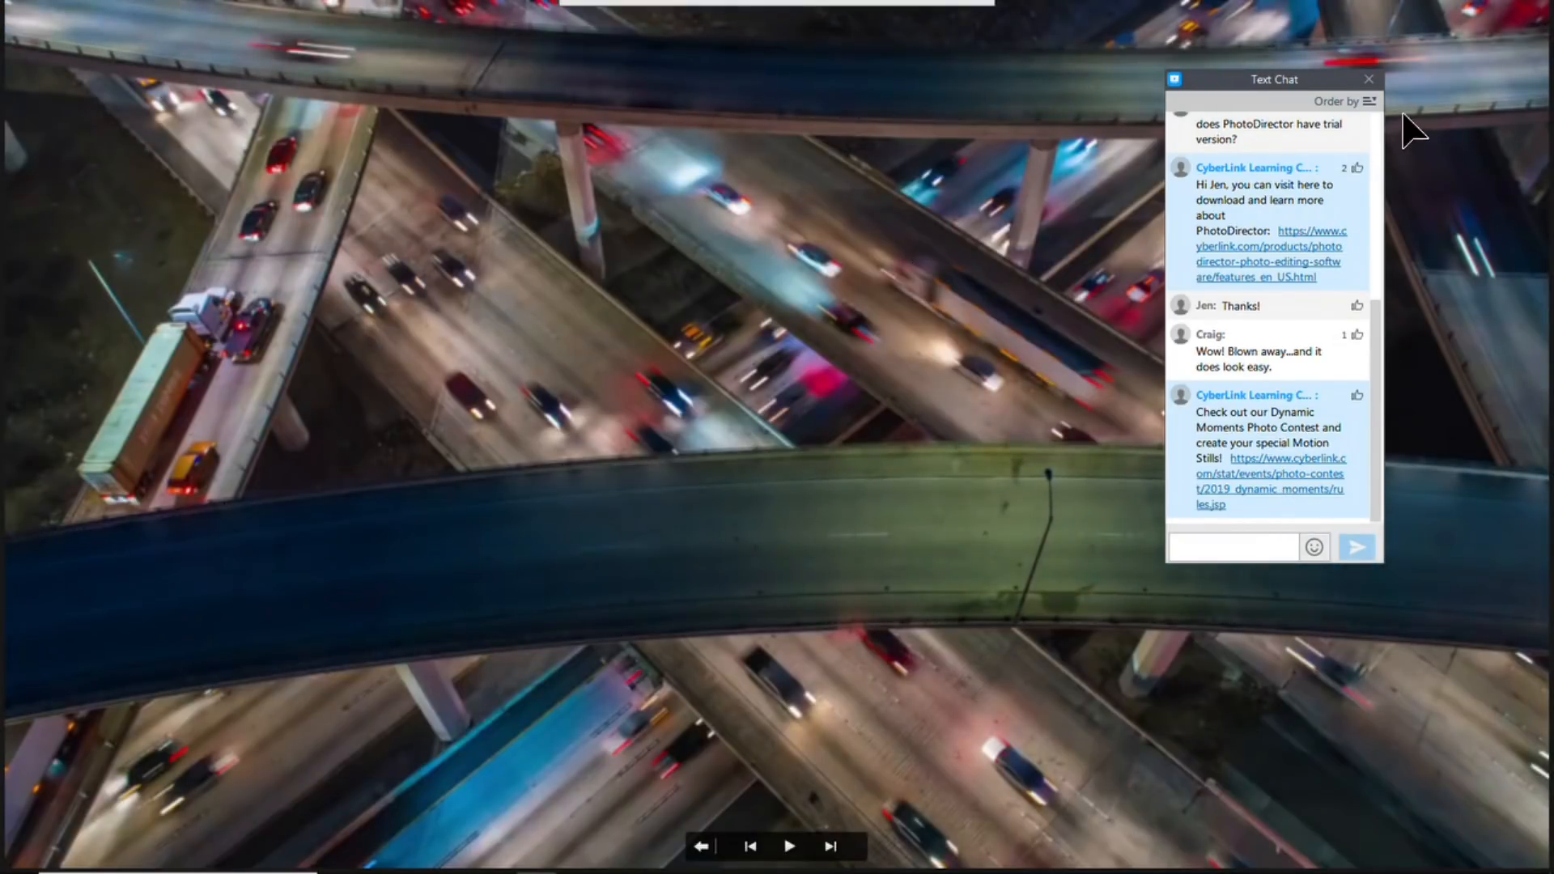
pyautogui.click(1370, 81)
pyautogui.click(787, 846)
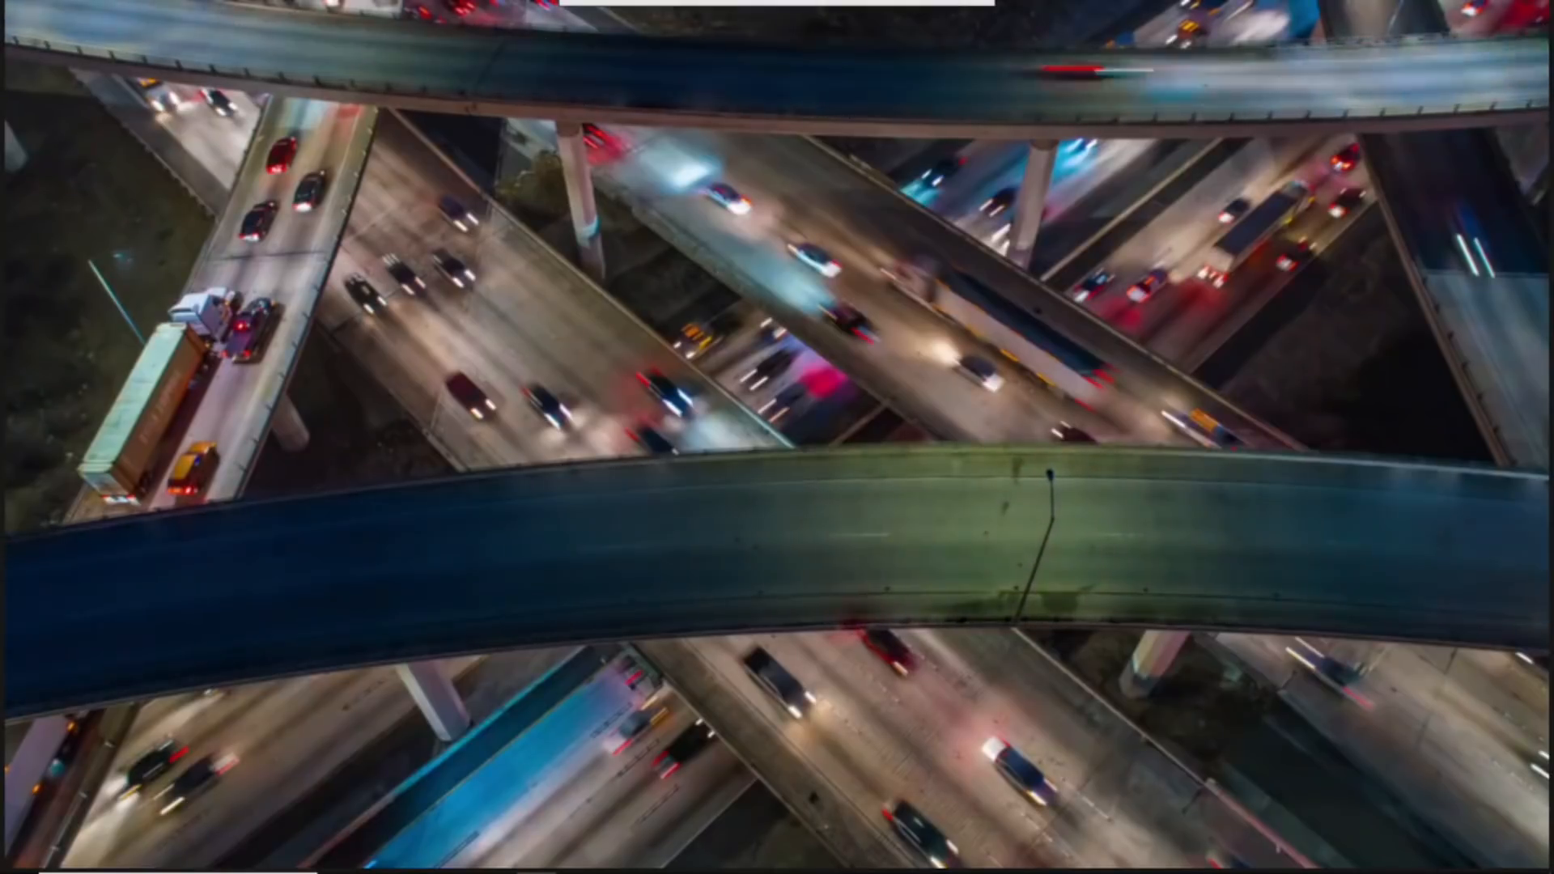
pyautogui.click(710, 835)
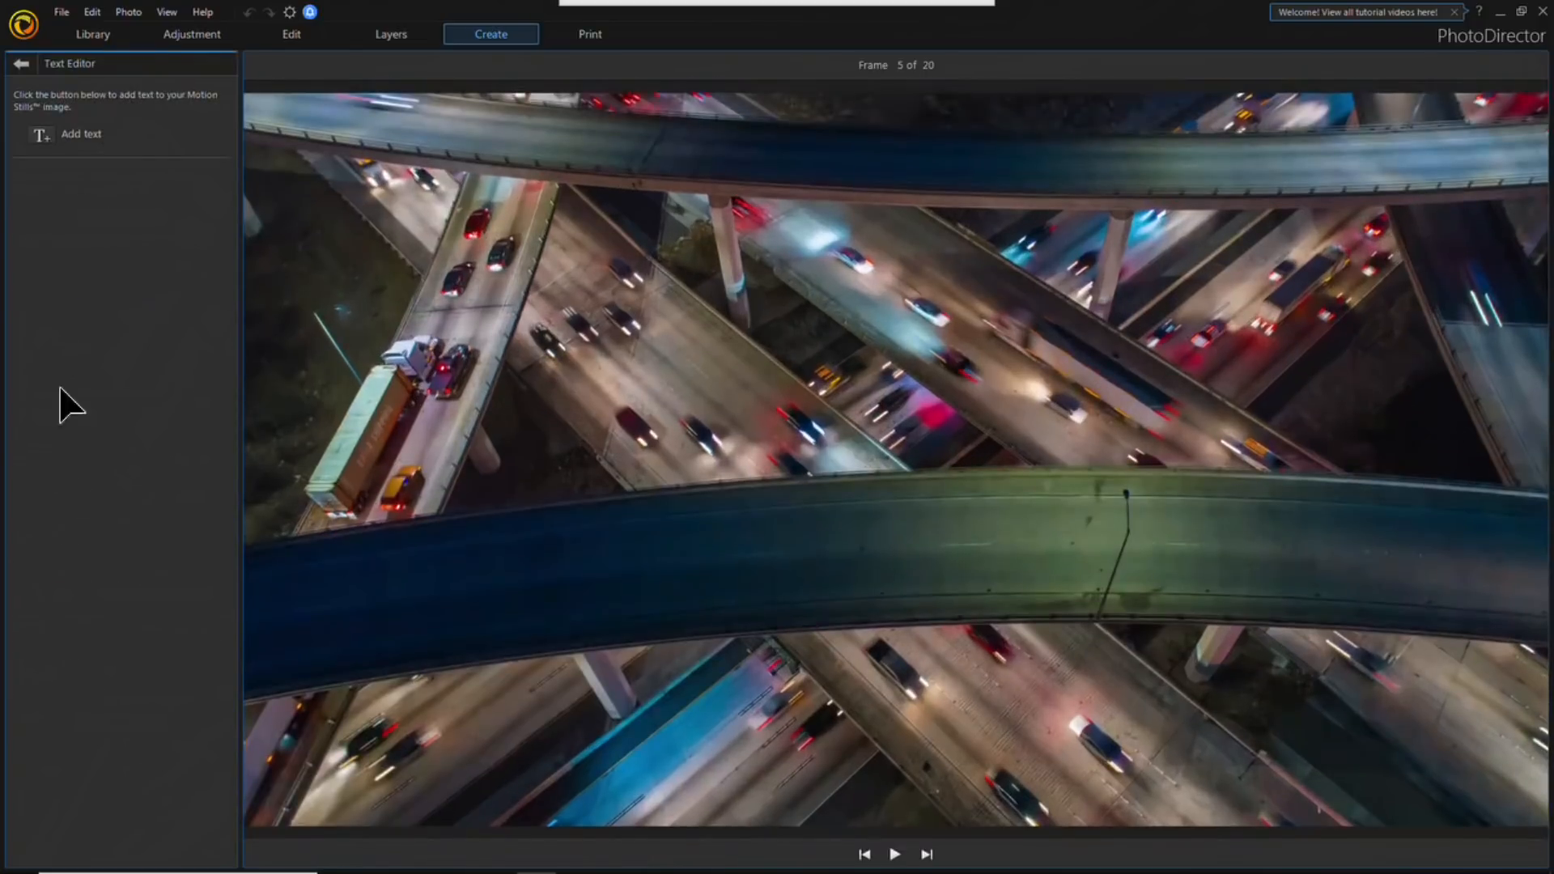
# Step: Add the title "Night Traffic" to frame 5 and position it between the two overpasses
pyautogui.click(81, 136)
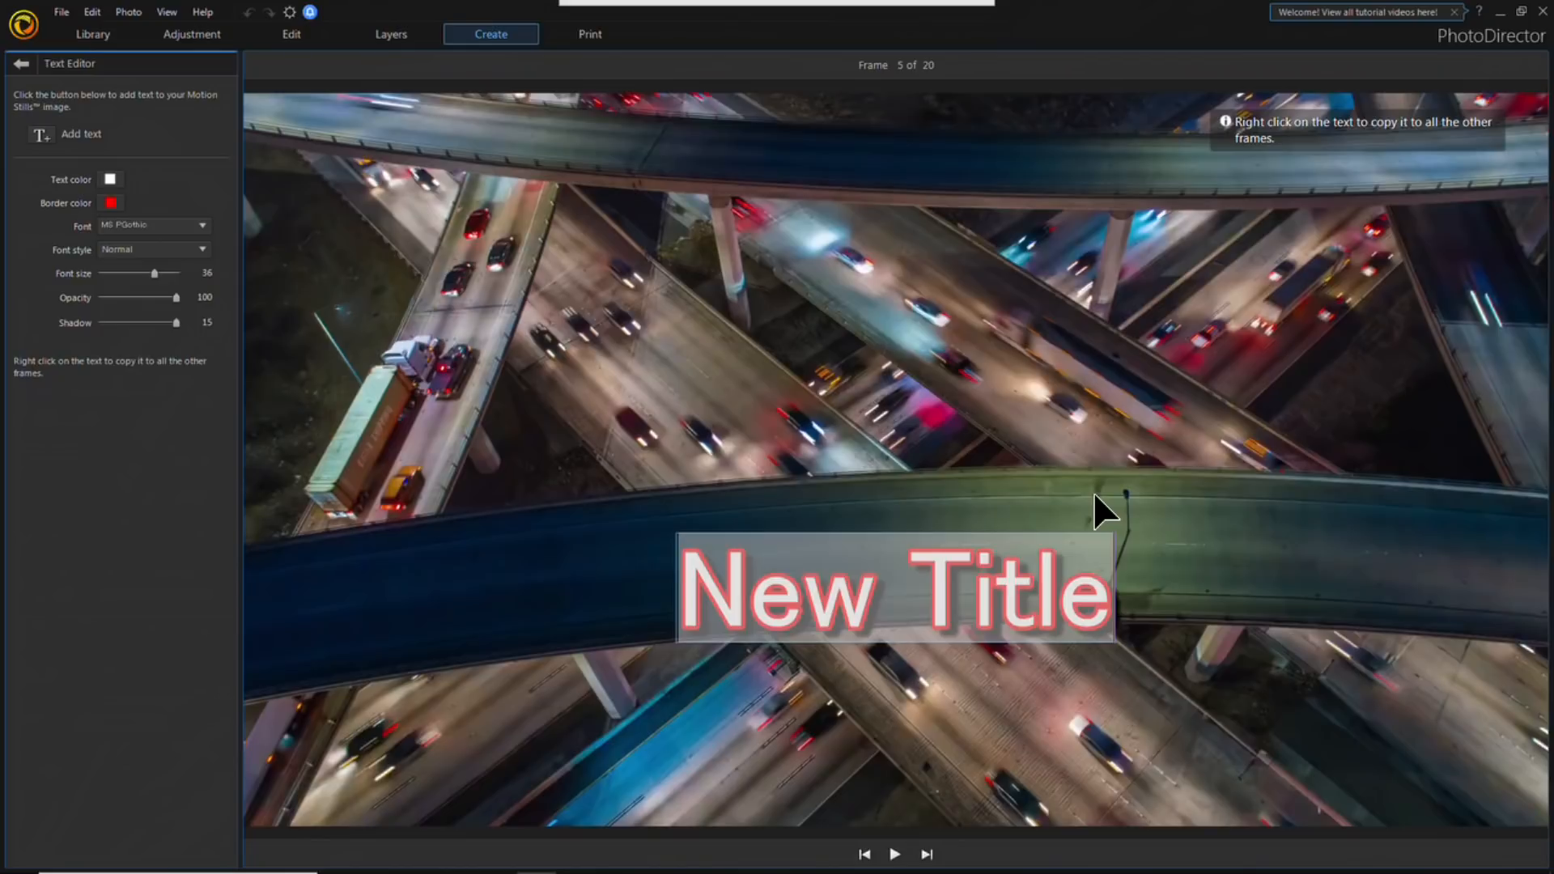
pyautogui.write('Night Traf')
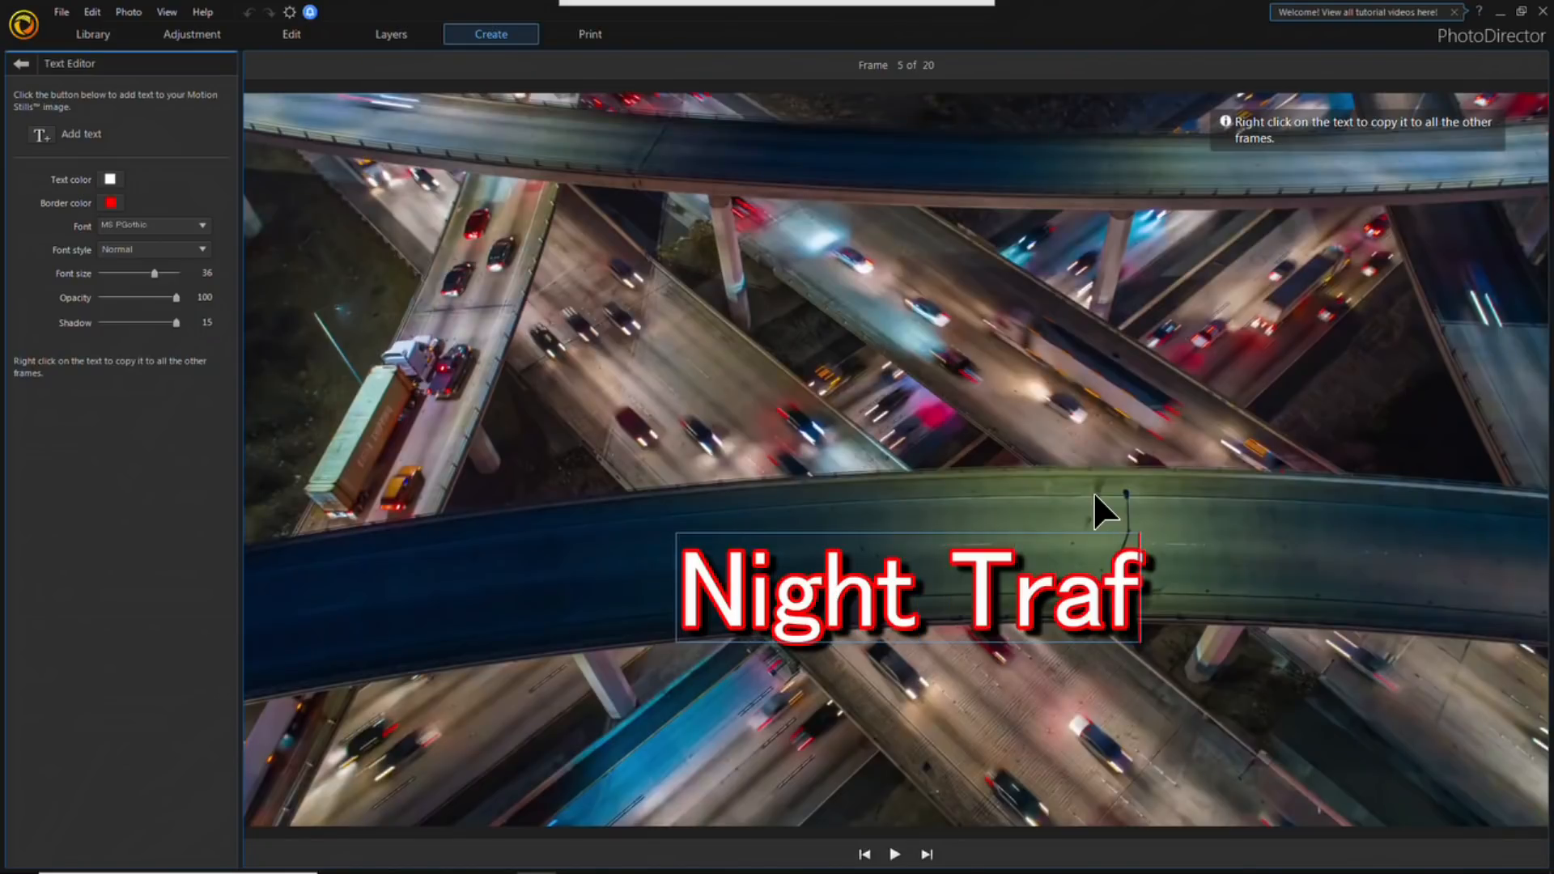
pyautogui.write('fic')
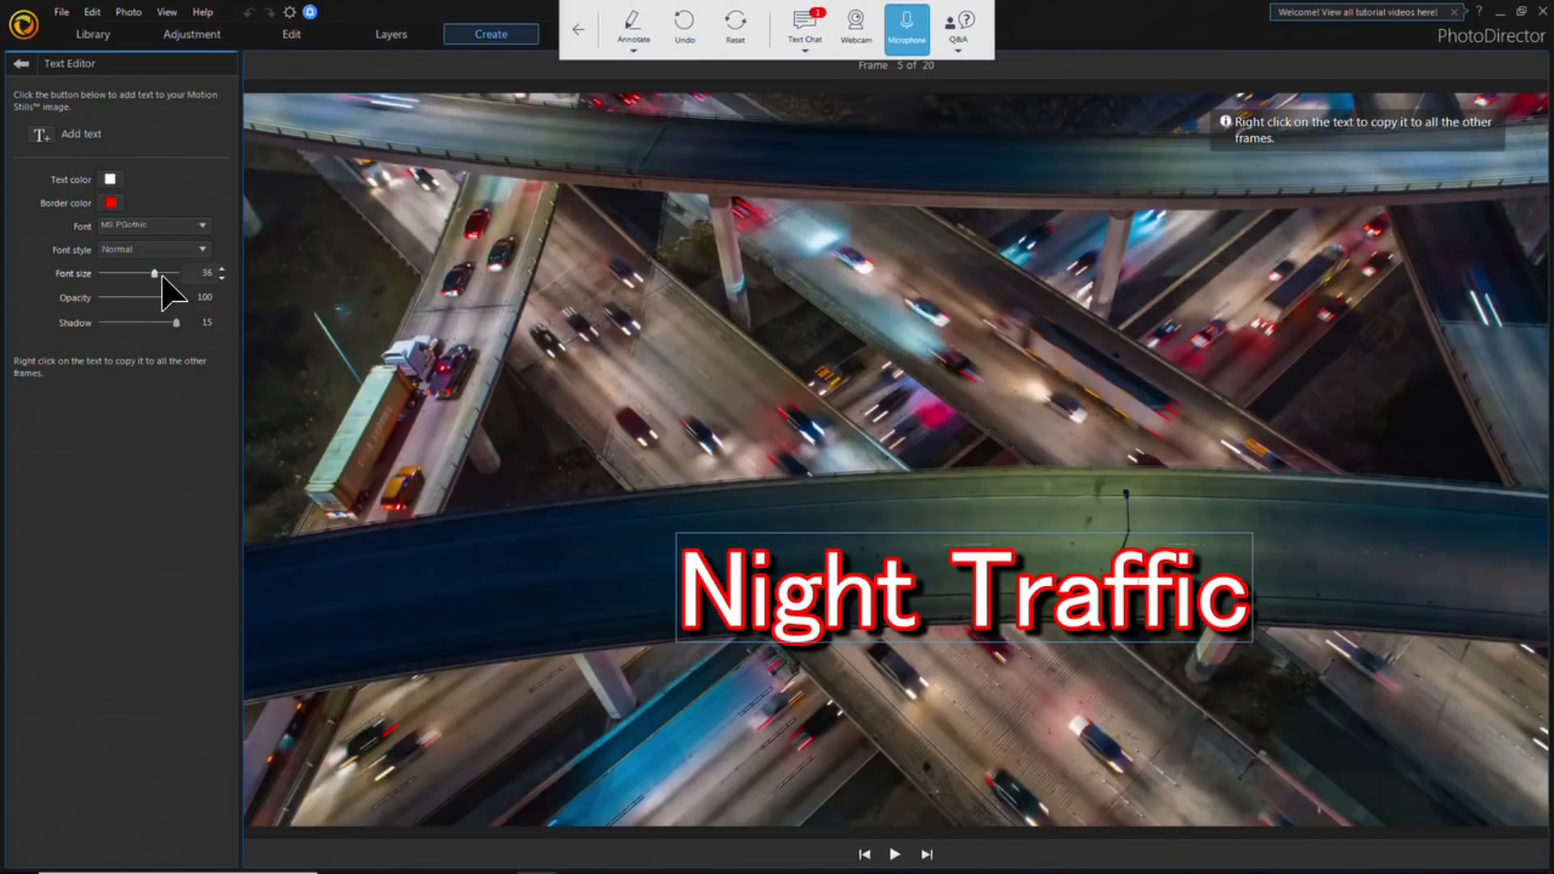
pyautogui.moveTo(158, 297); pyautogui.dragTo(173, 354)
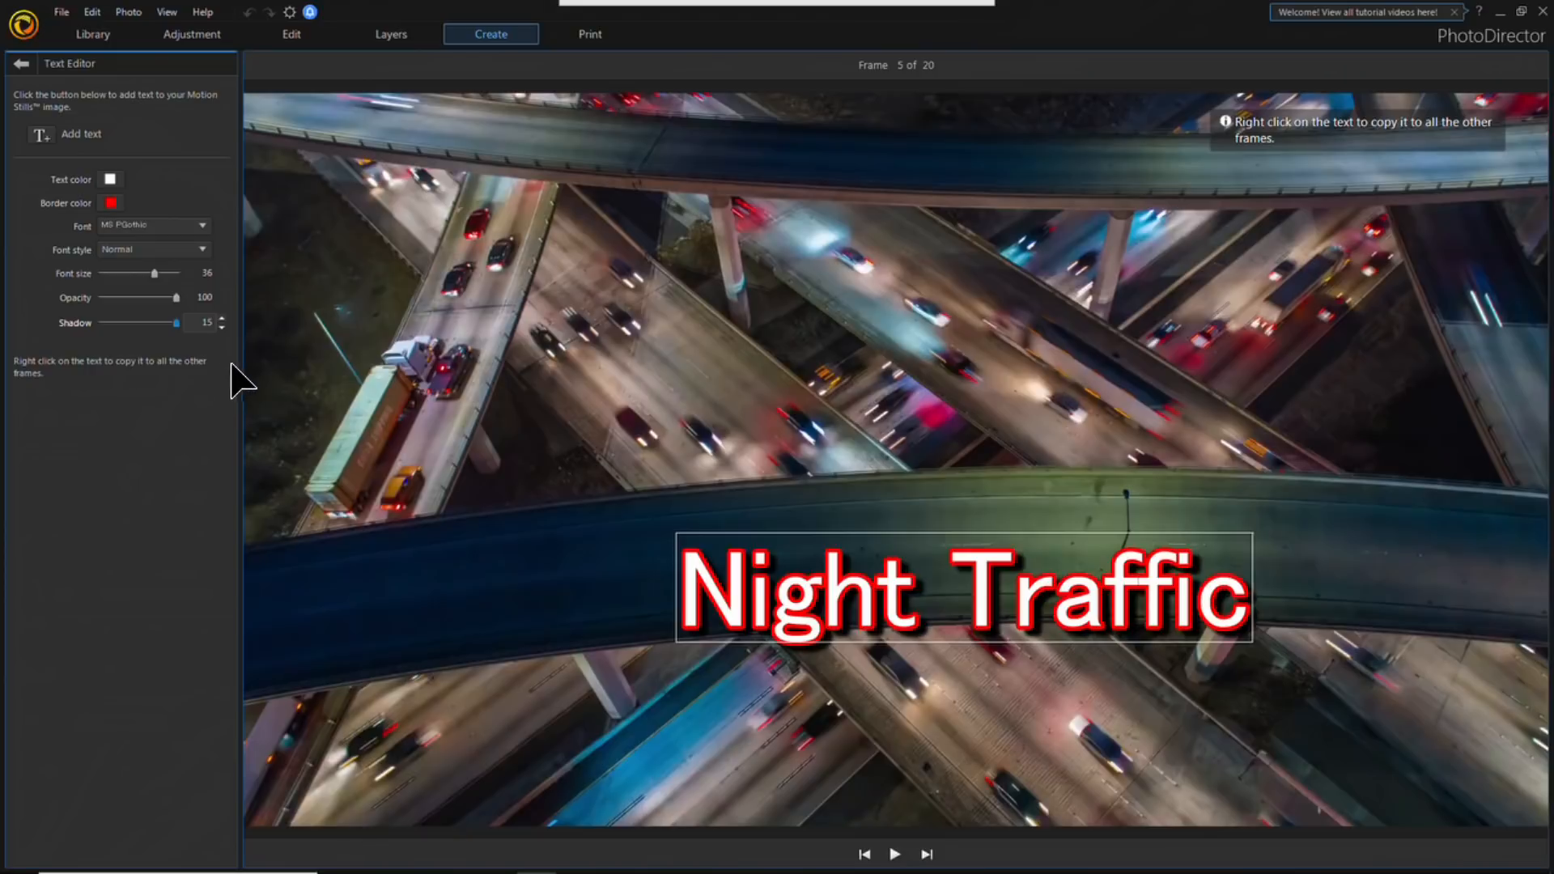
pyautogui.moveTo(1002, 556); pyautogui.dragTo(915, 292)
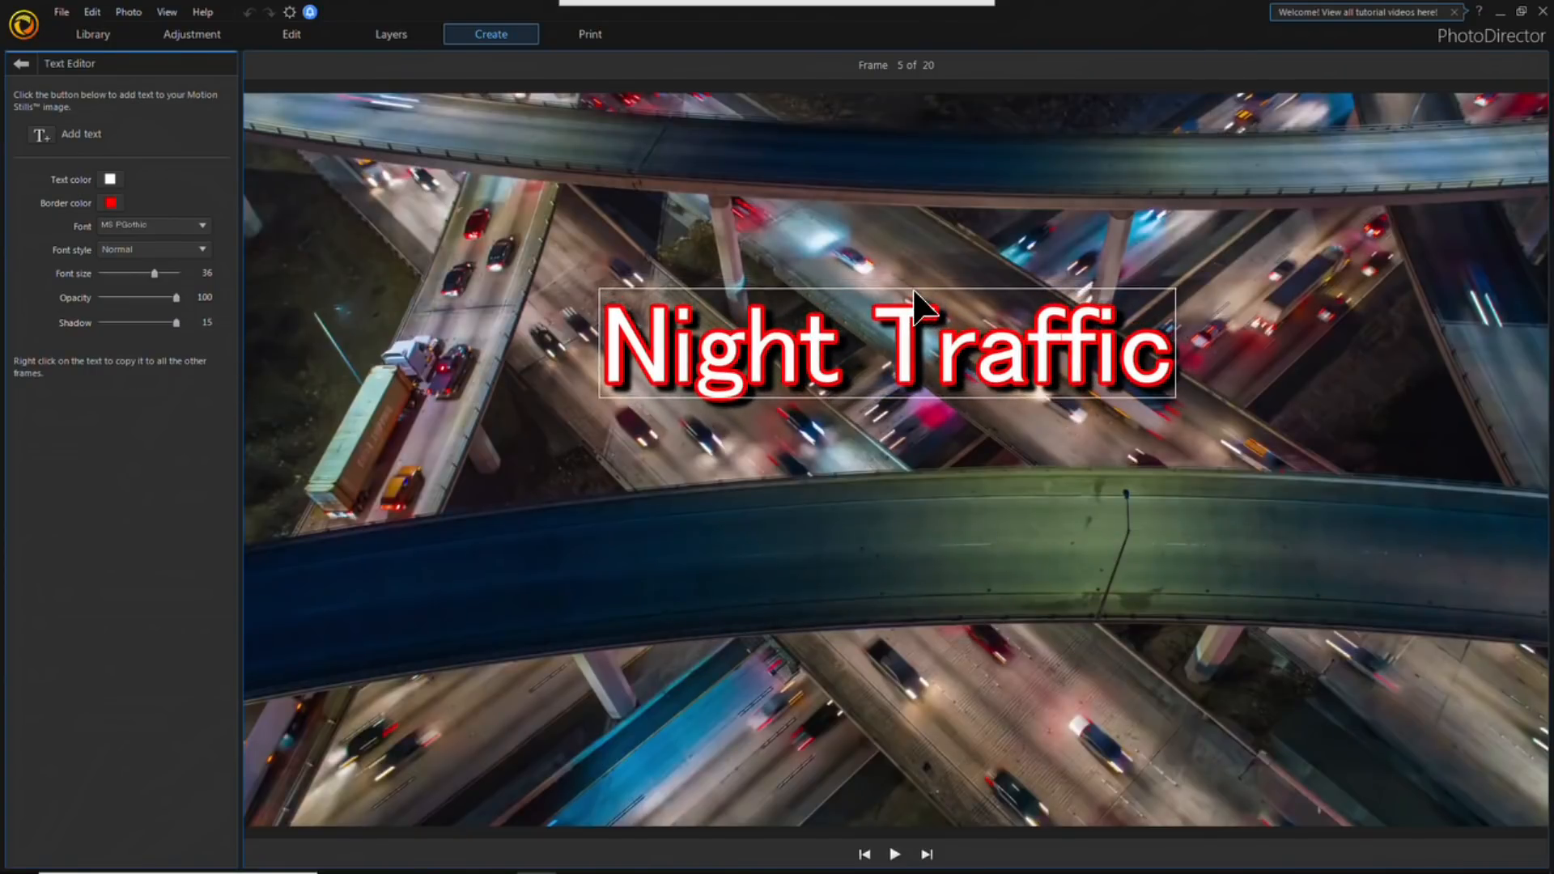
# Step: Copy the "Night Traffic" title to all frames, leave the text editor and check the title on frame 1
pyautogui.rightClick(939, 346)
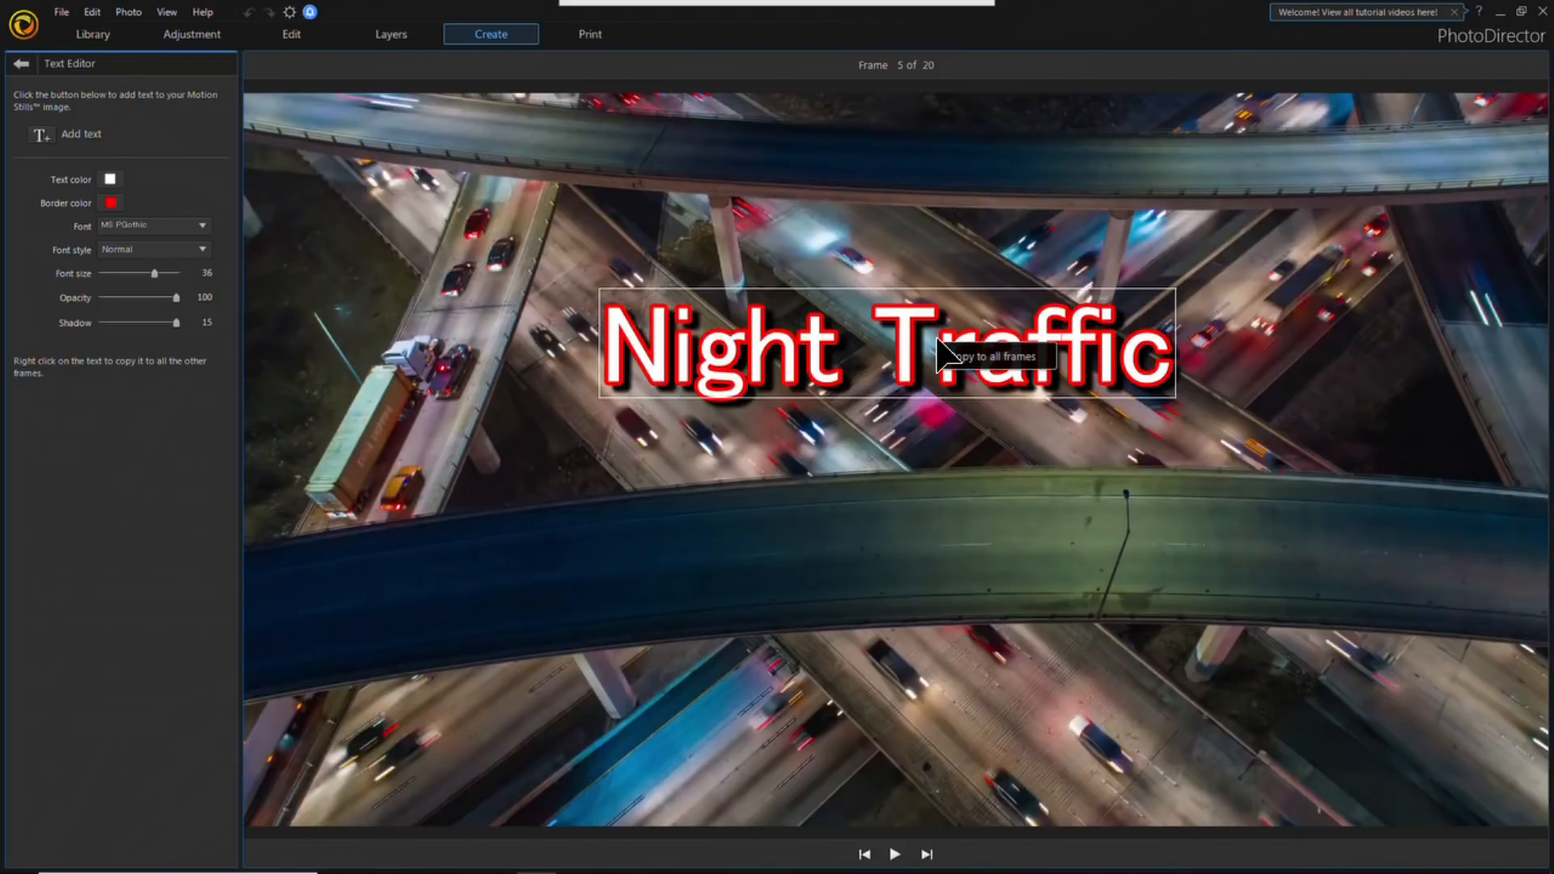
pyautogui.click(1003, 356)
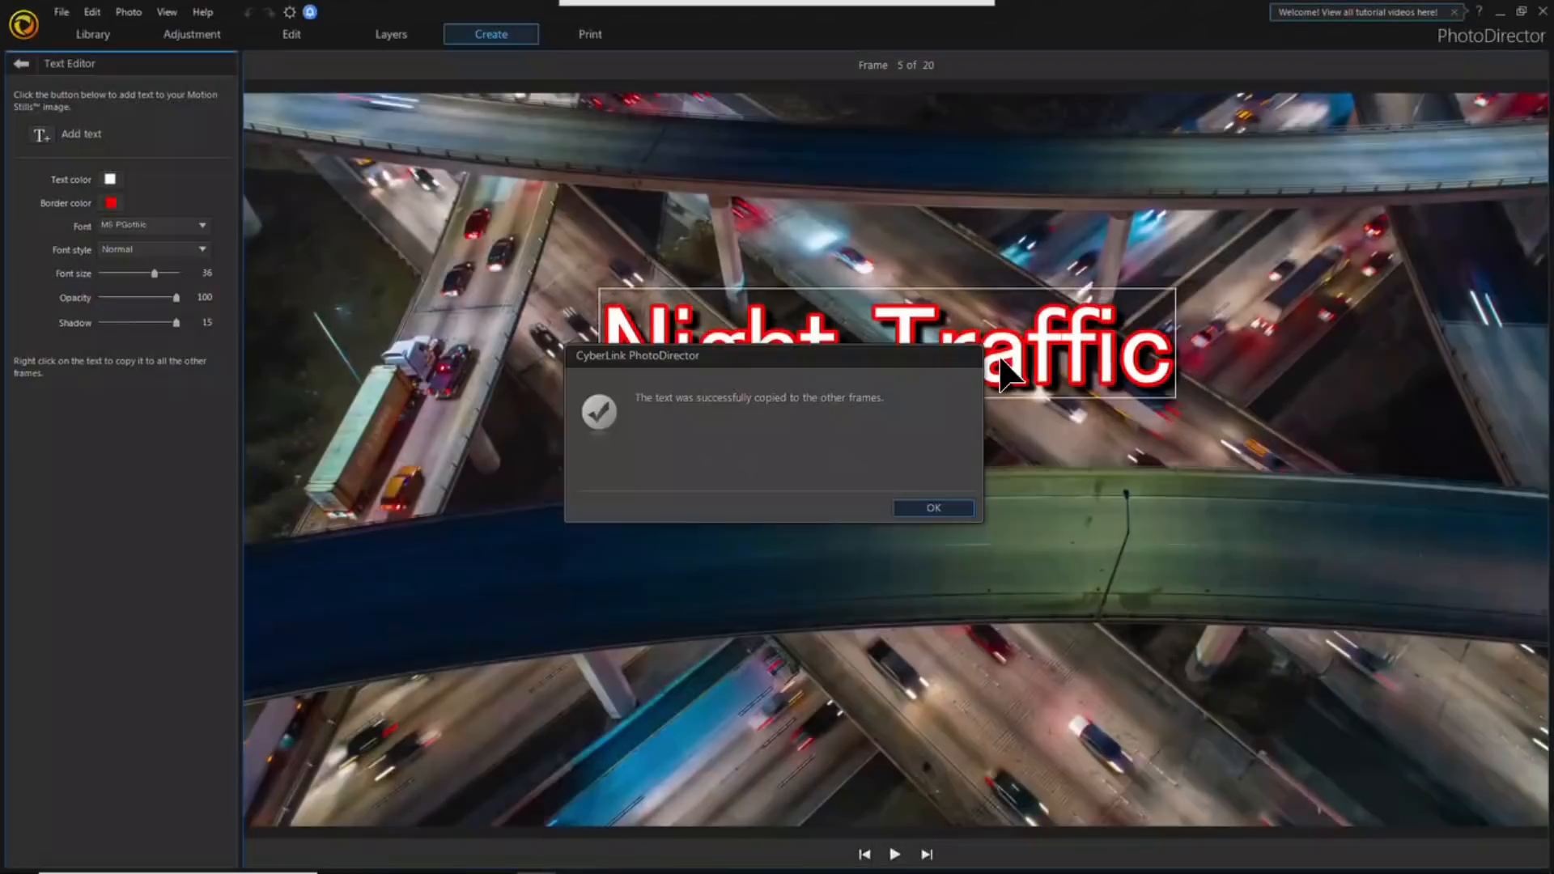
pyautogui.click(961, 510)
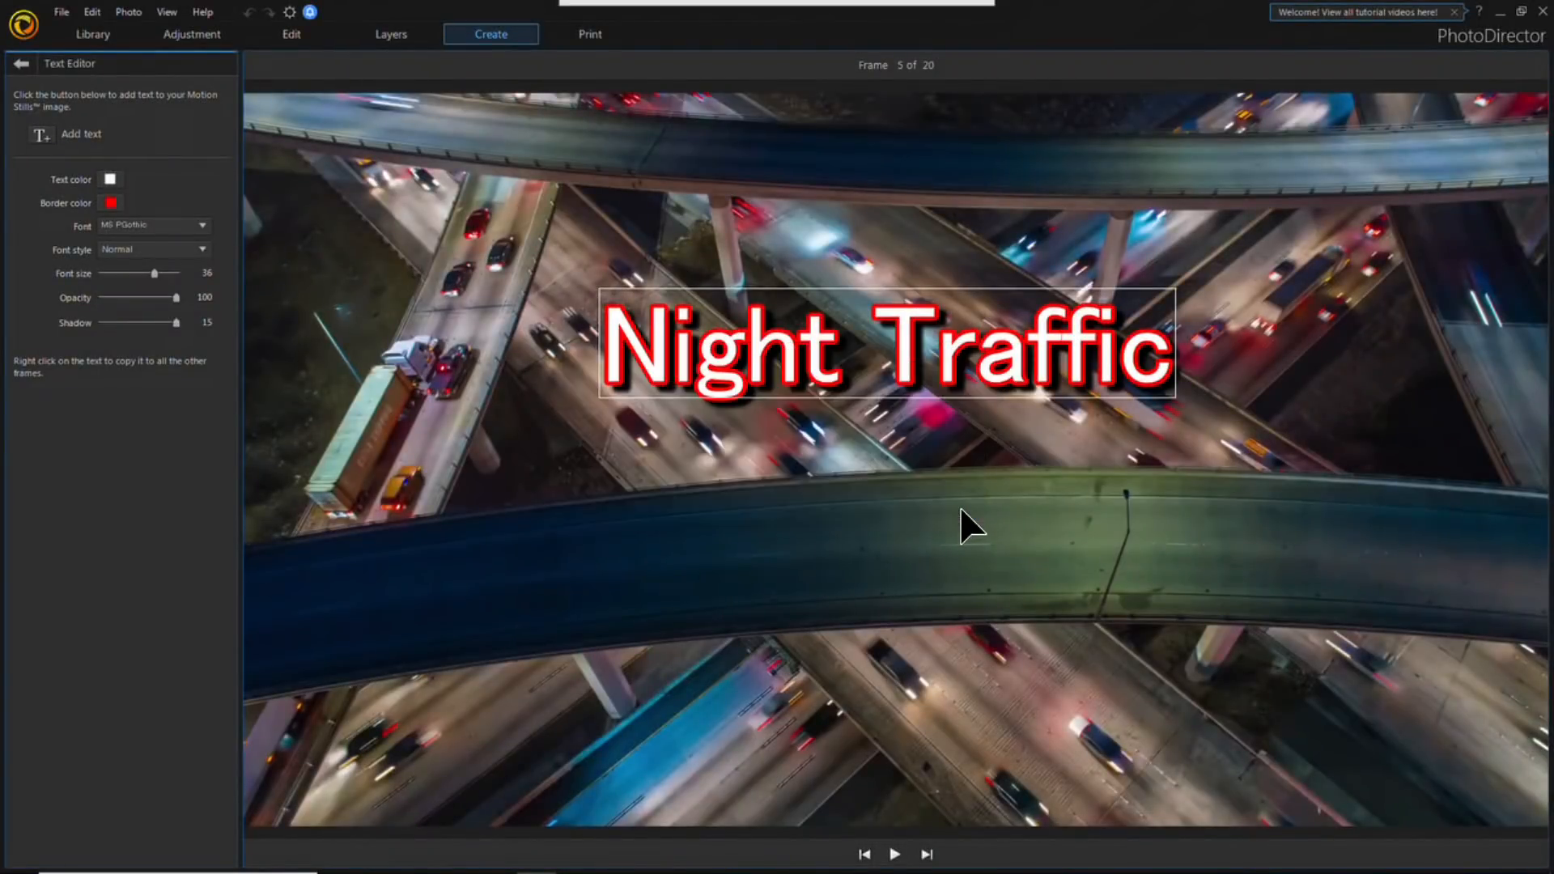
pyautogui.click(21, 64)
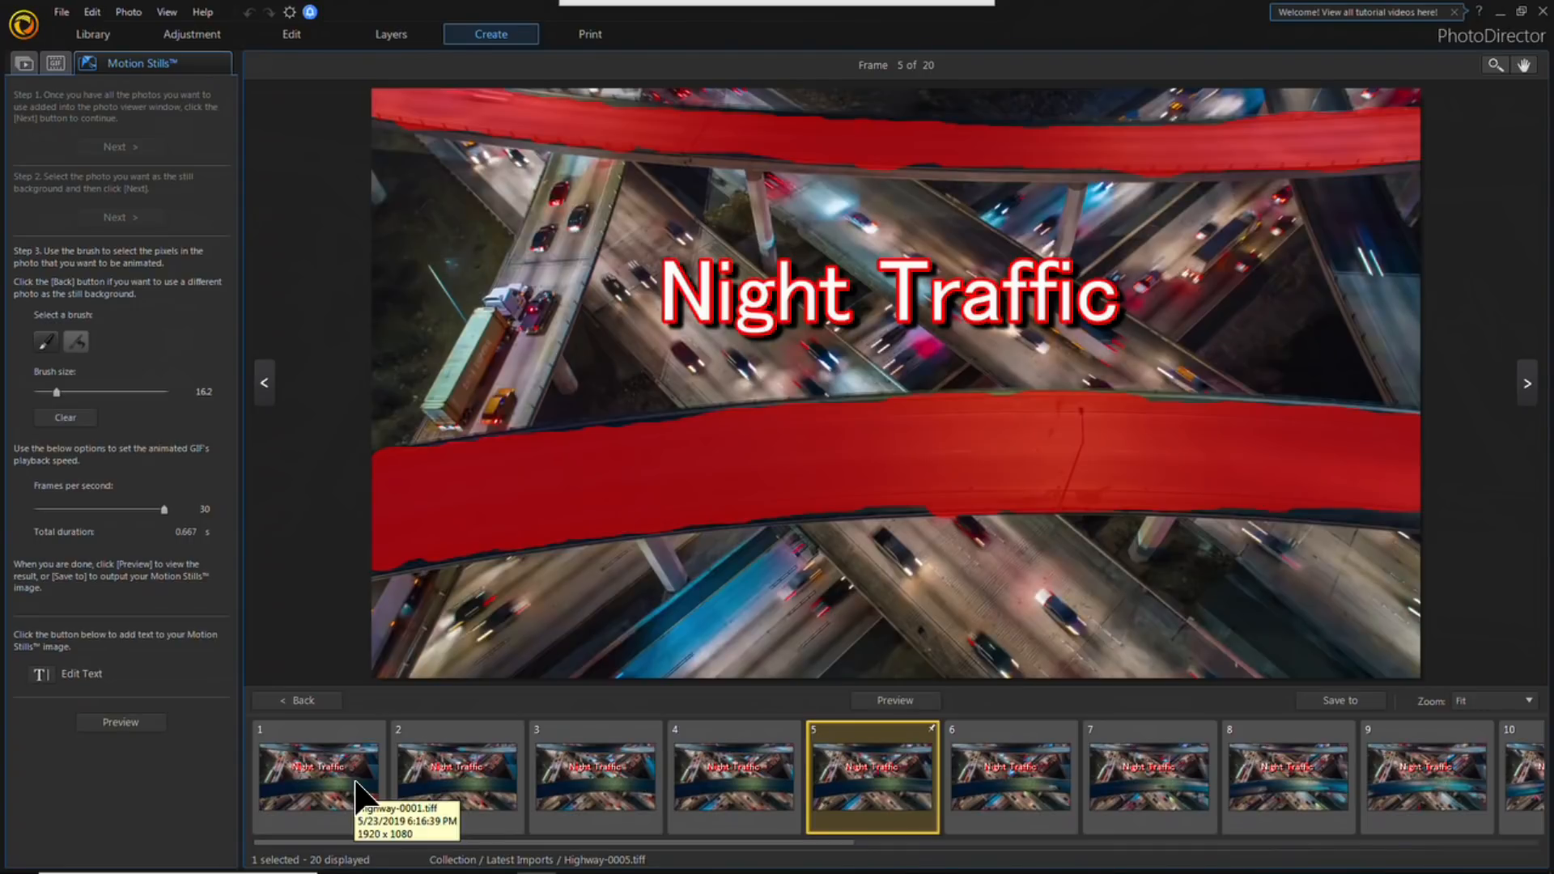
pyautogui.click(357, 793)
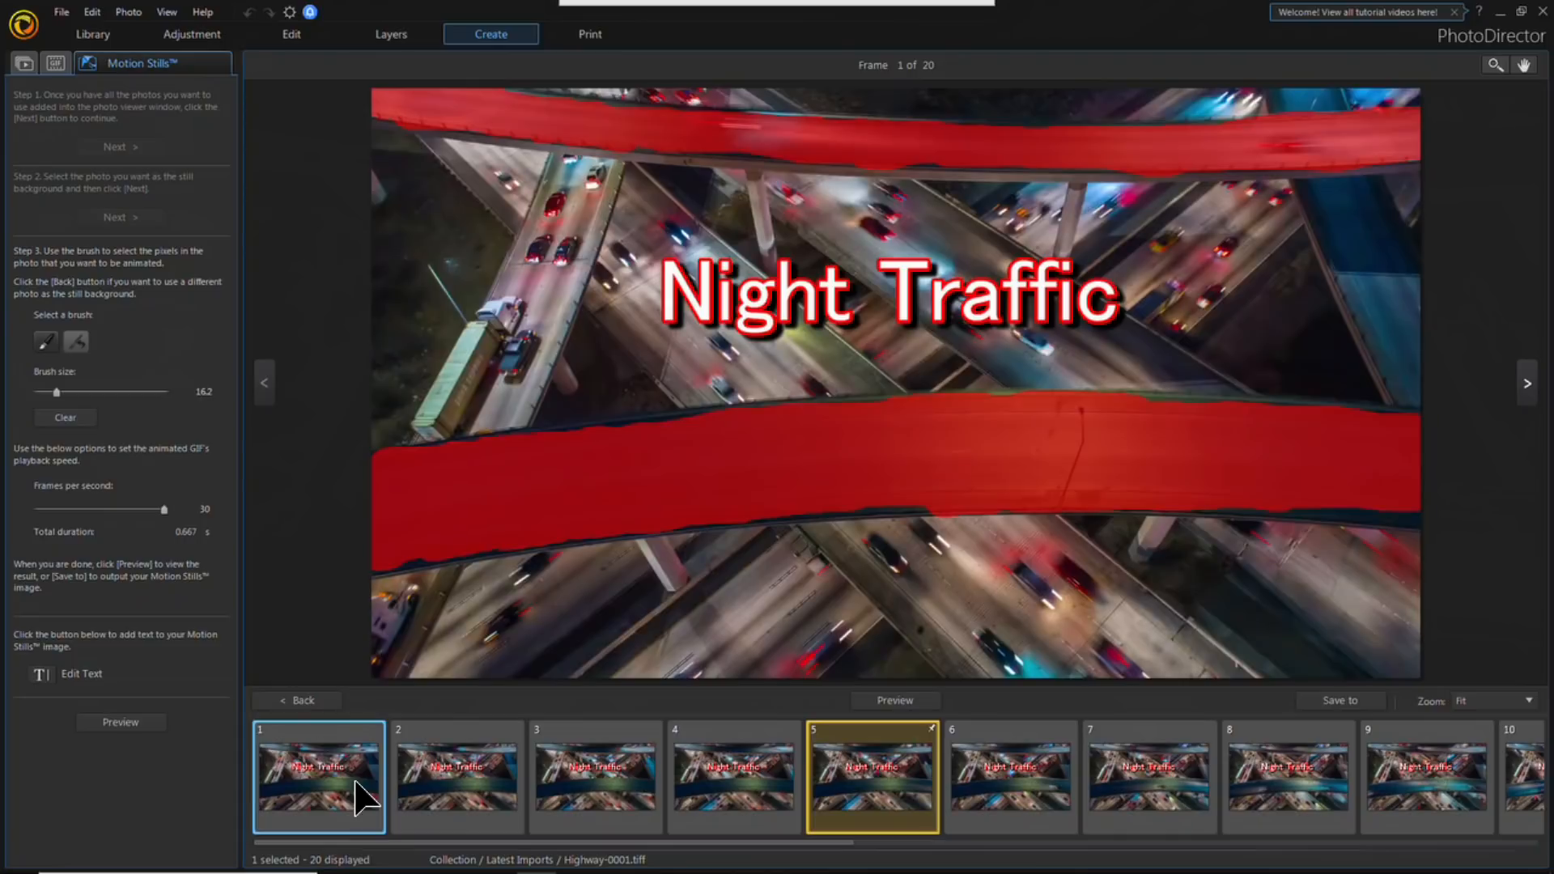
# Step: Check the "Night Traffic" title on frames 1, 2 and 3 of the Highway Motion Stills image
pyautogui.click(468, 810)
pyautogui.click(589, 790)
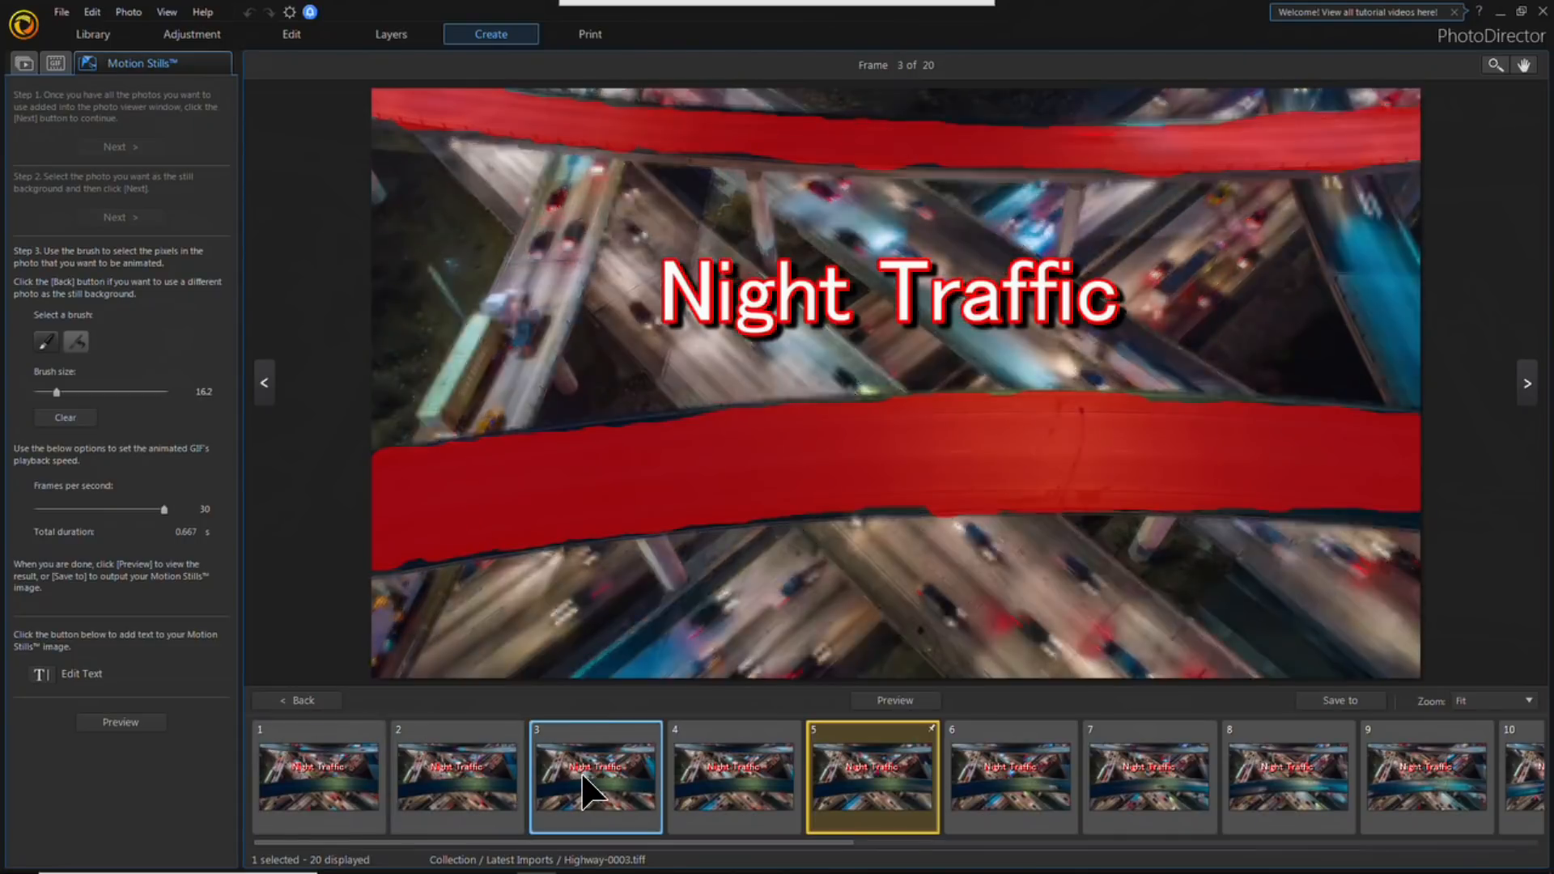
pyautogui.click(328, 782)
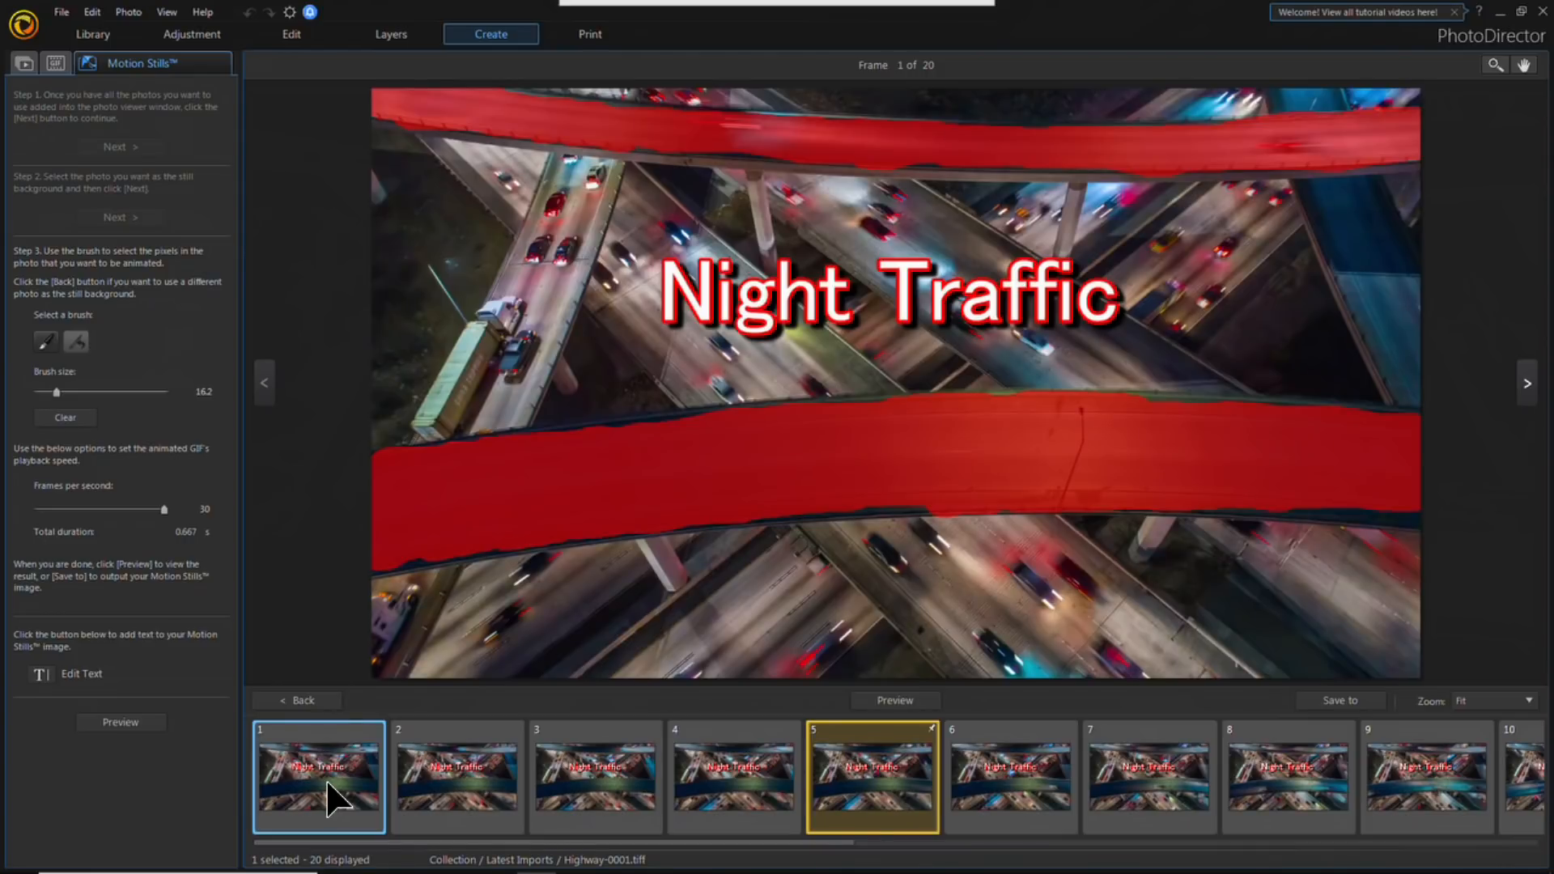
pyautogui.click(476, 791)
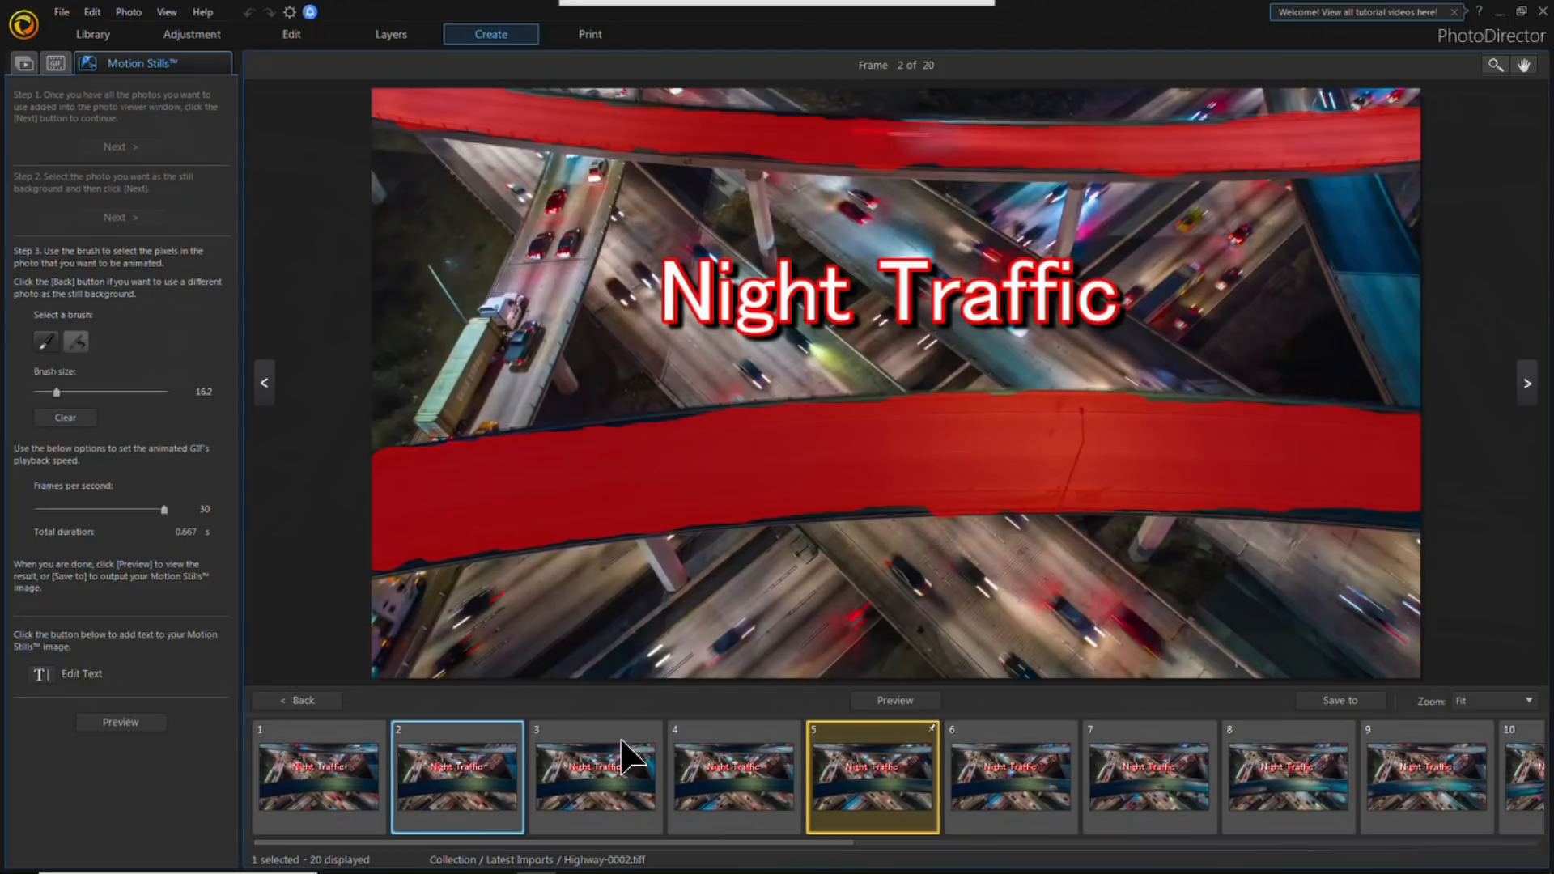
pyautogui.click(621, 743)
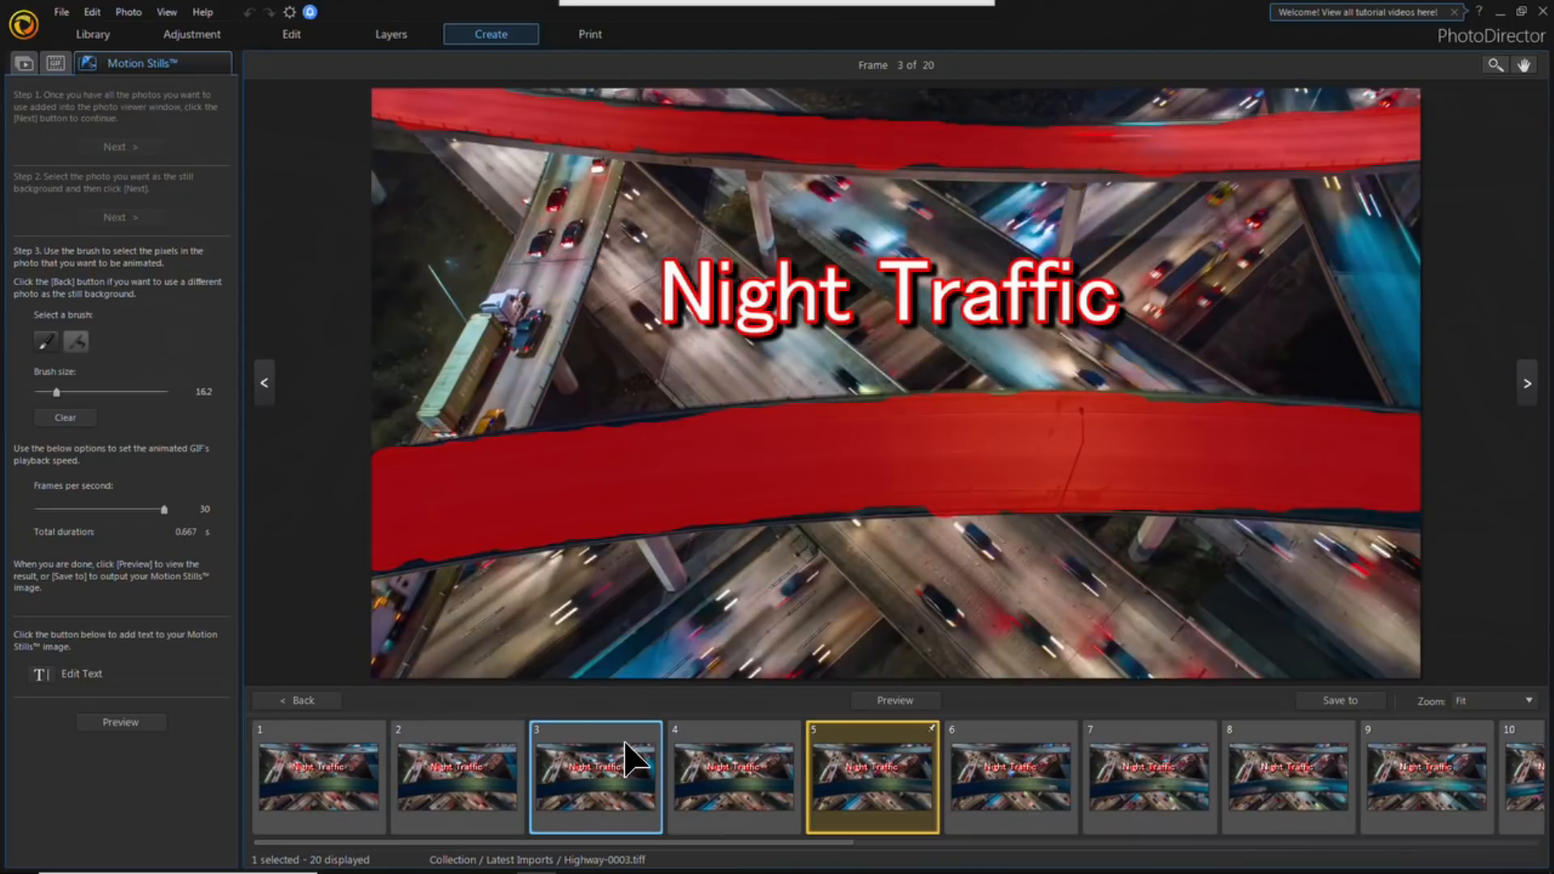
# Step: Preview the Motion Stills image with its title, view and close the webinar's Text Chat window, and return from the preview
pyautogui.click(890, 700)
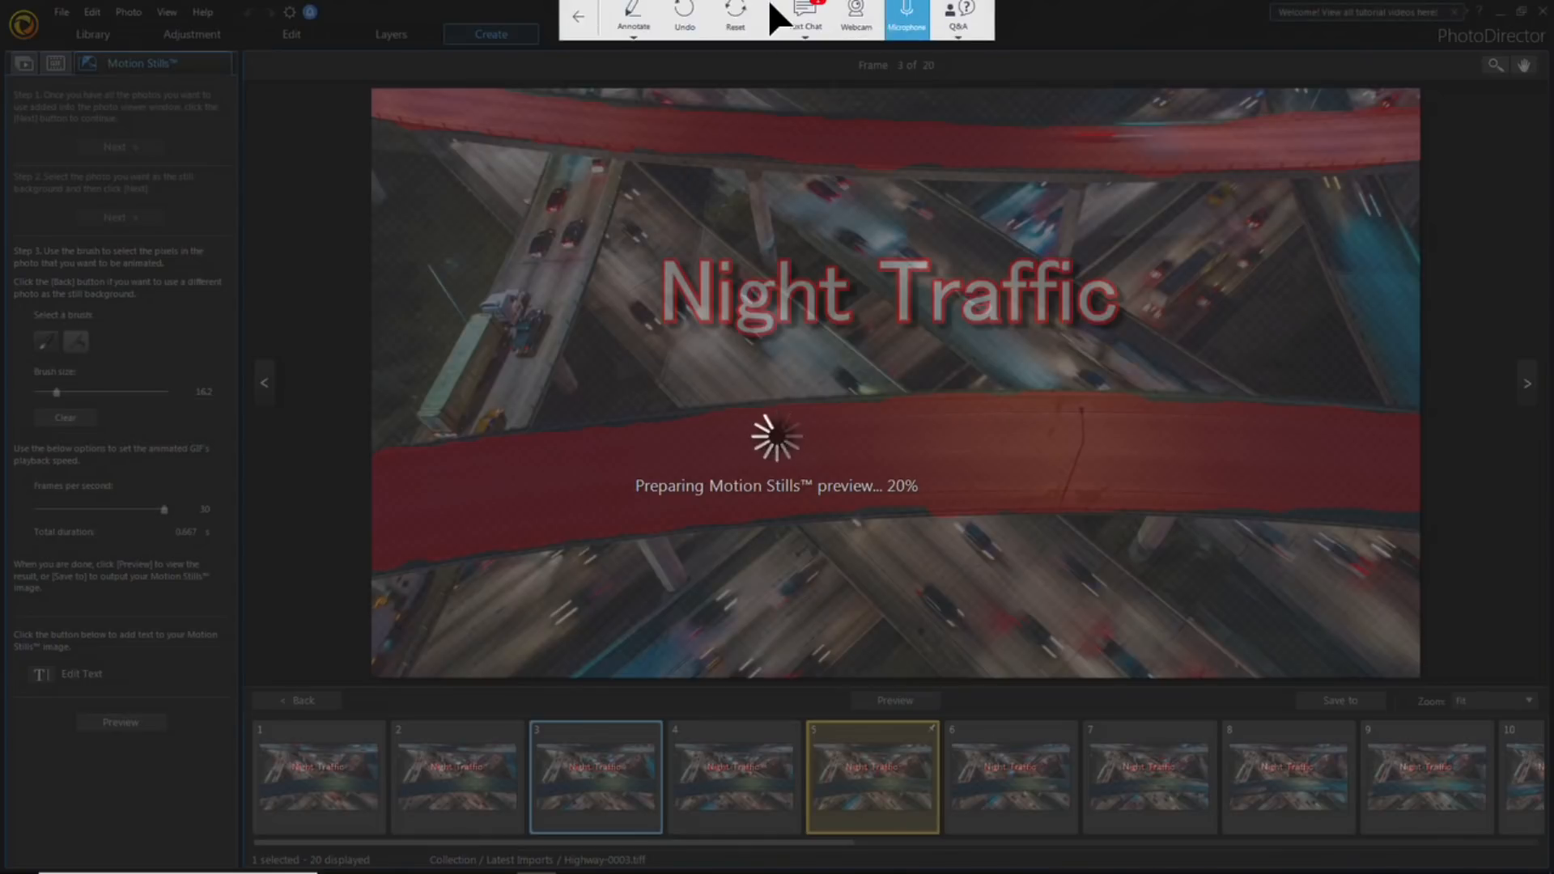
pyautogui.click(801, 31)
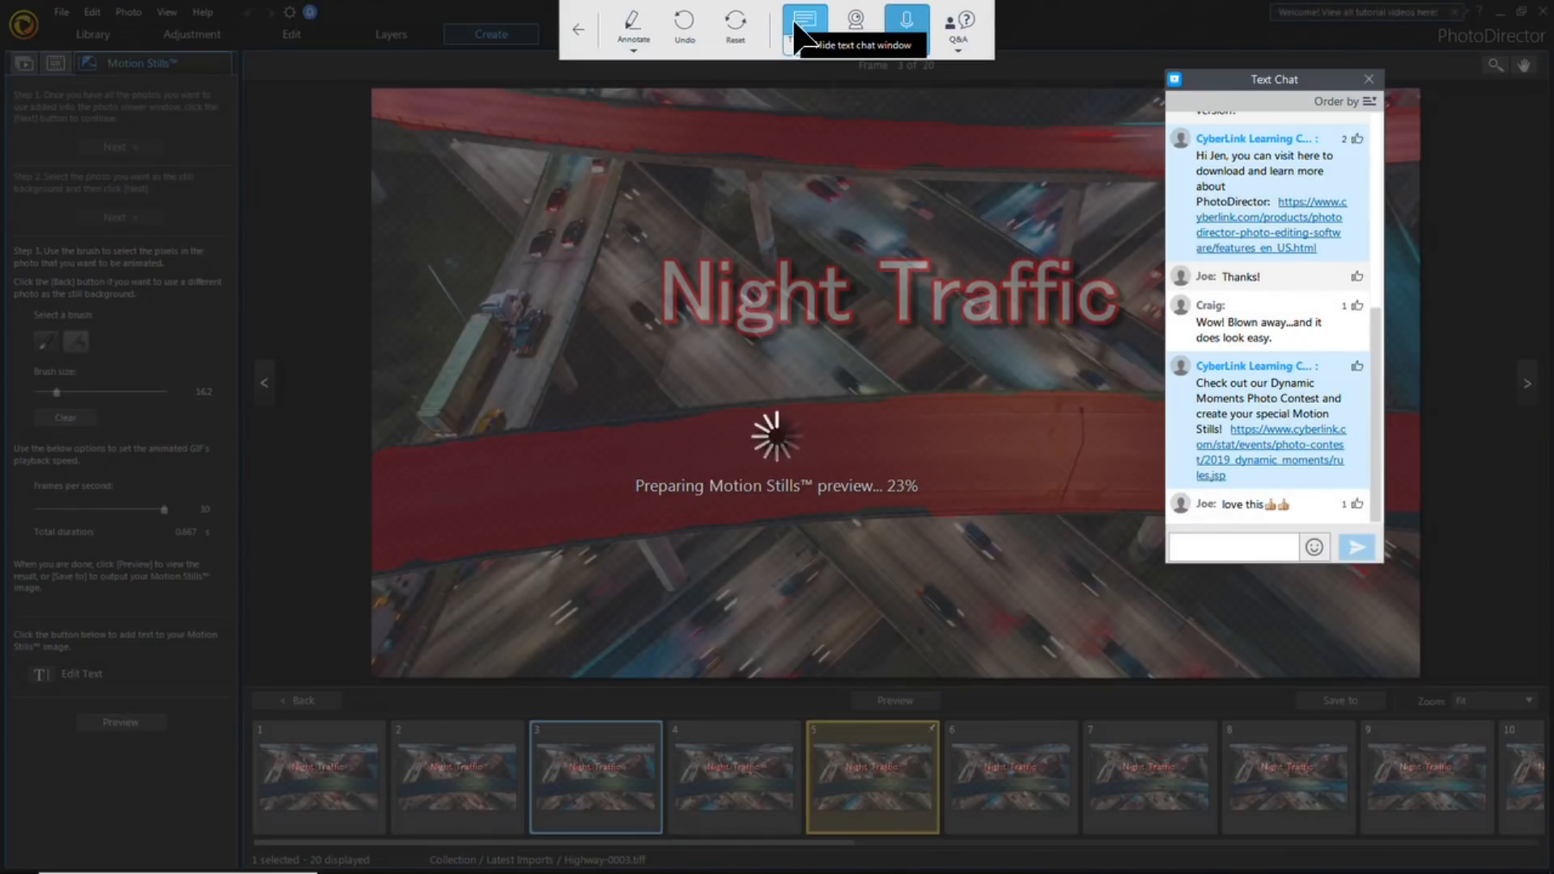
pyautogui.click(1372, 78)
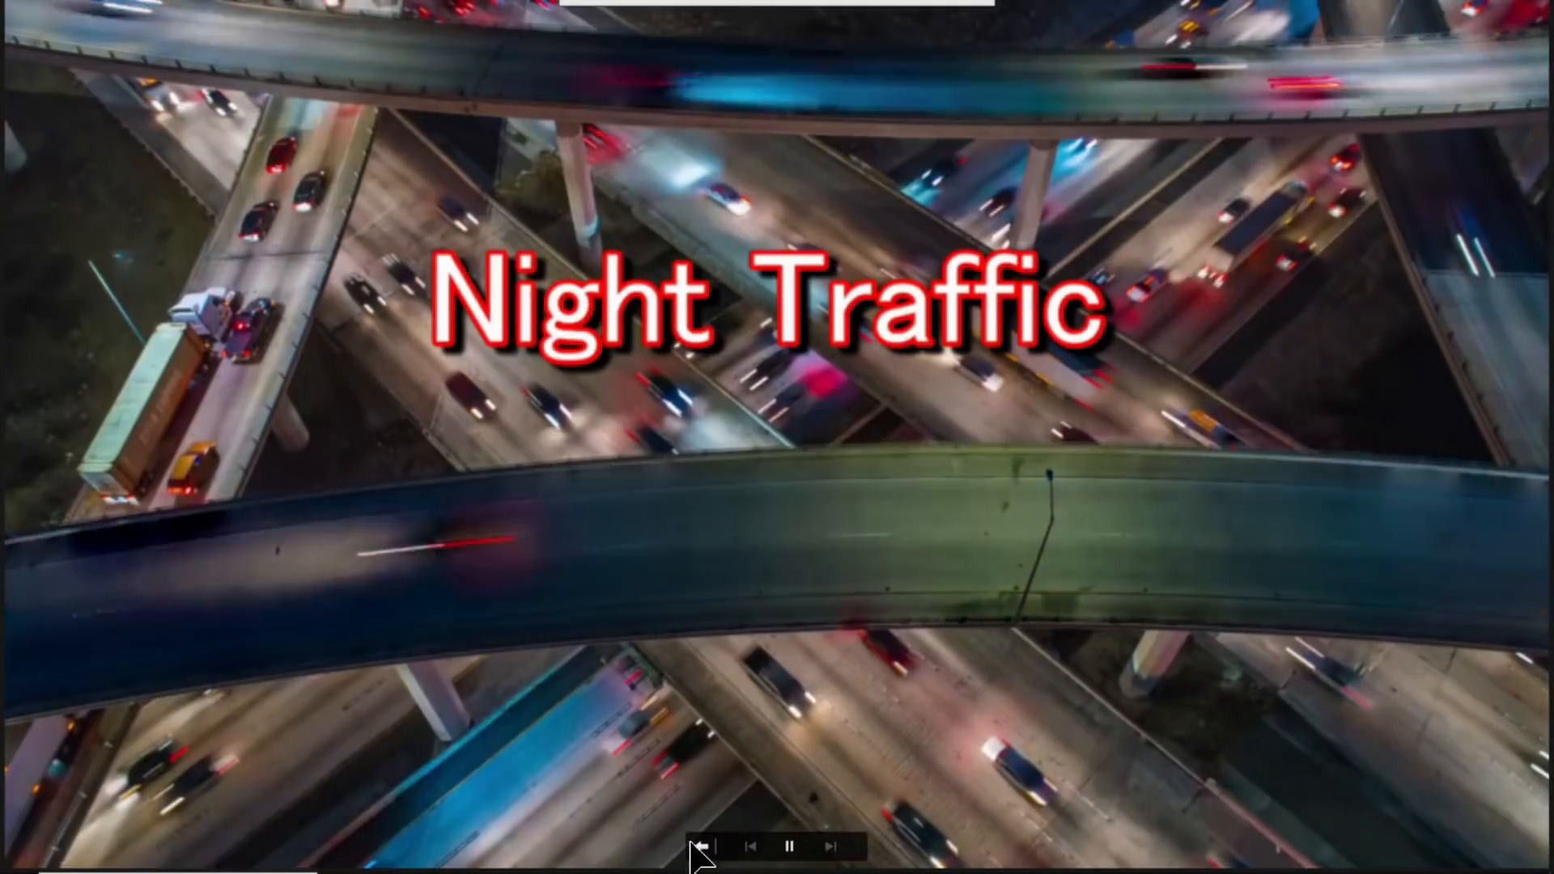
pyautogui.click(701, 847)
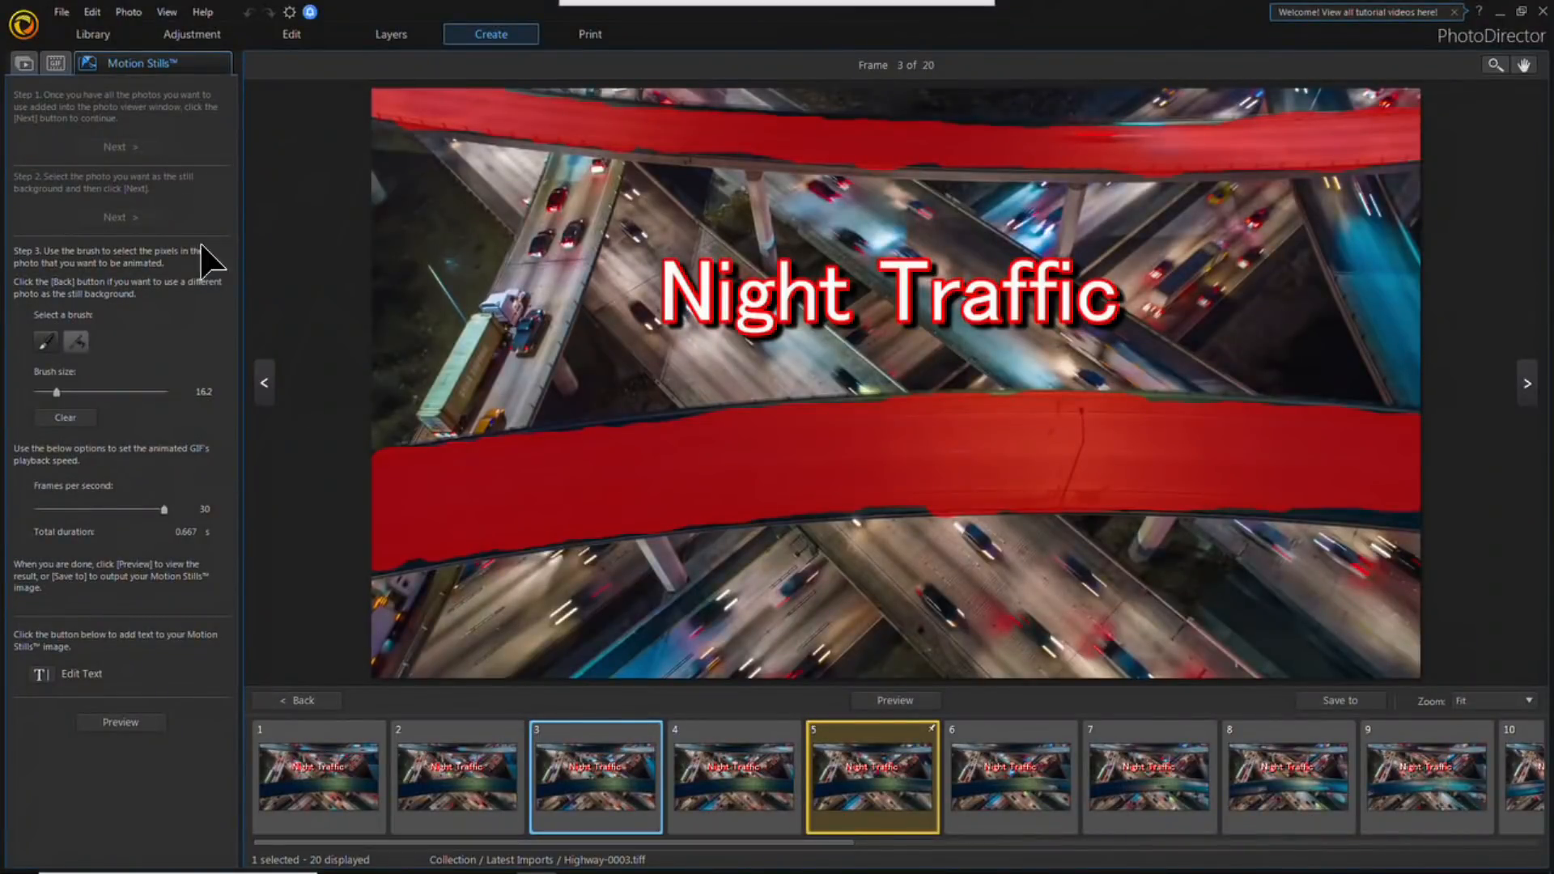
# Step: Return to the library, discarding the Motion Stills frames, and load the Waterfall video clip into Video-to-Photo for an animated GIF
pyautogui.click(98, 37)
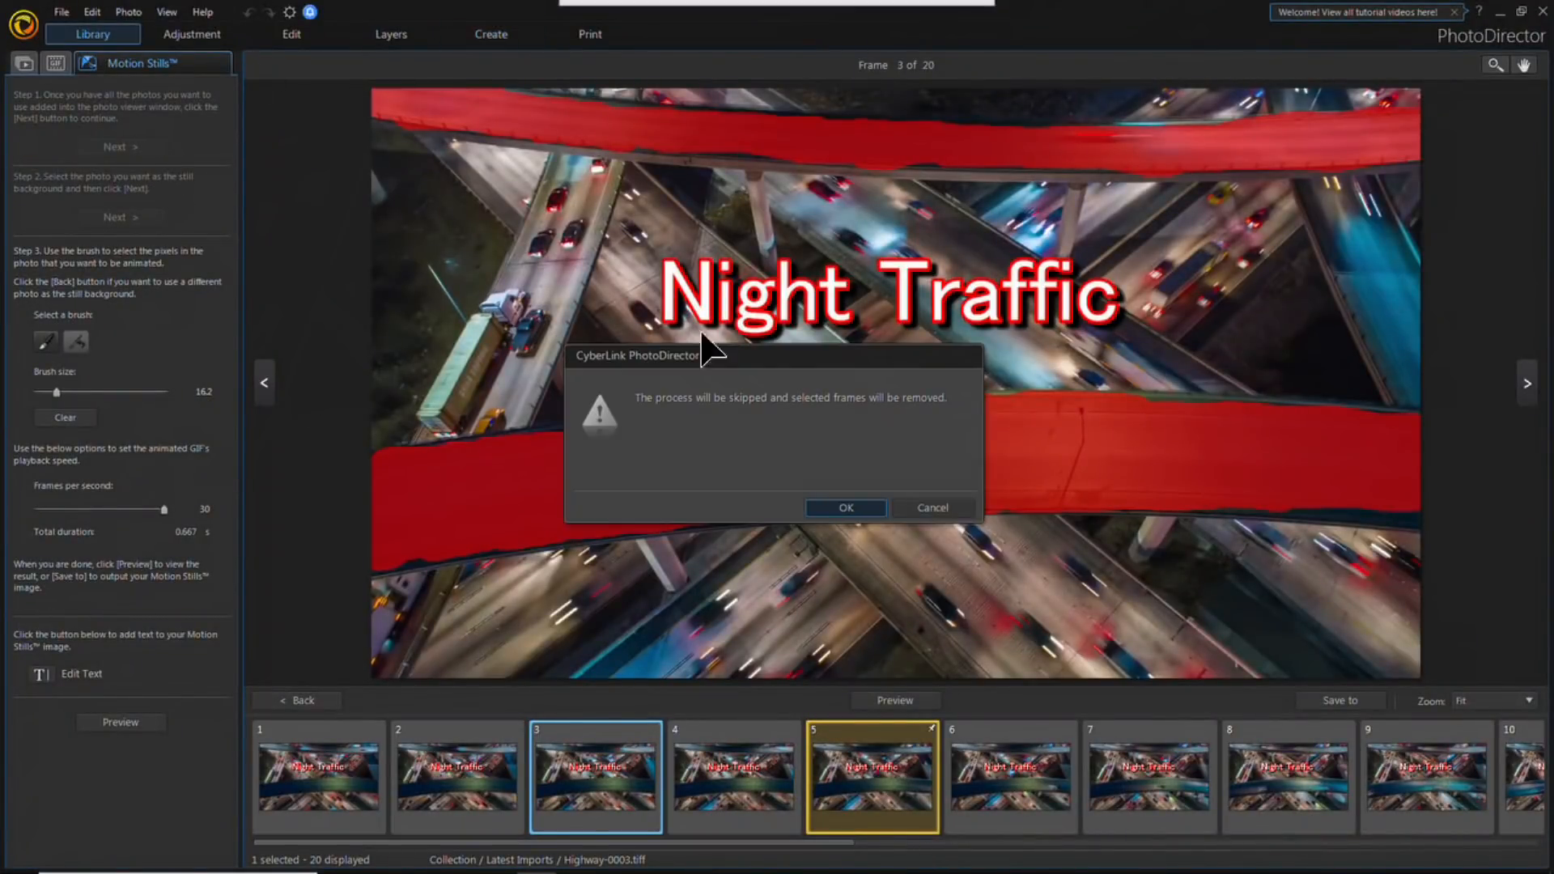
pyautogui.click(866, 505)
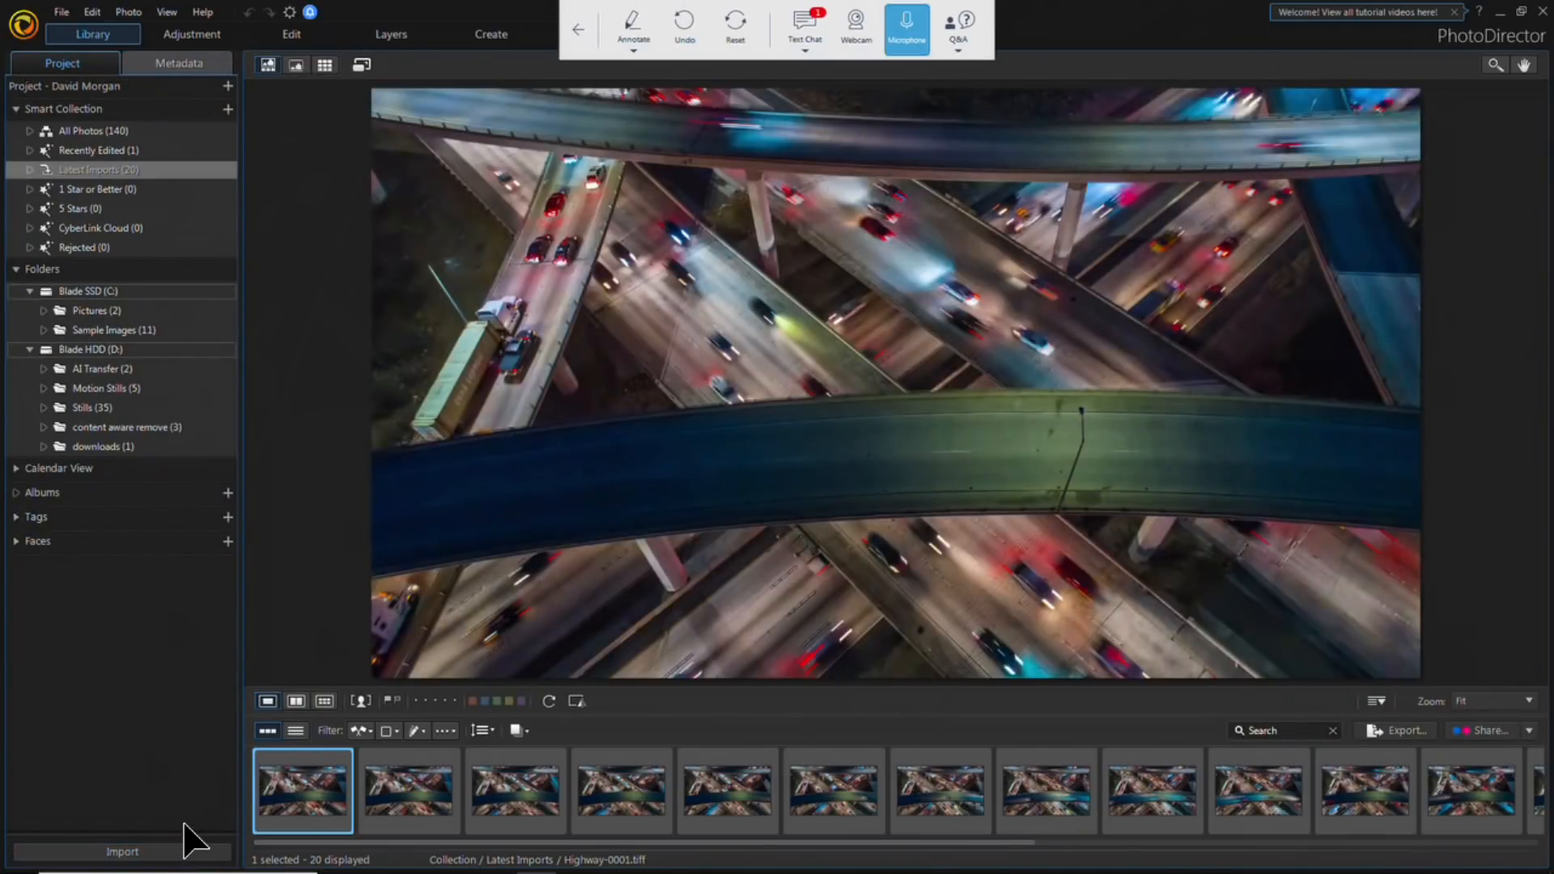
pyautogui.click(184, 850)
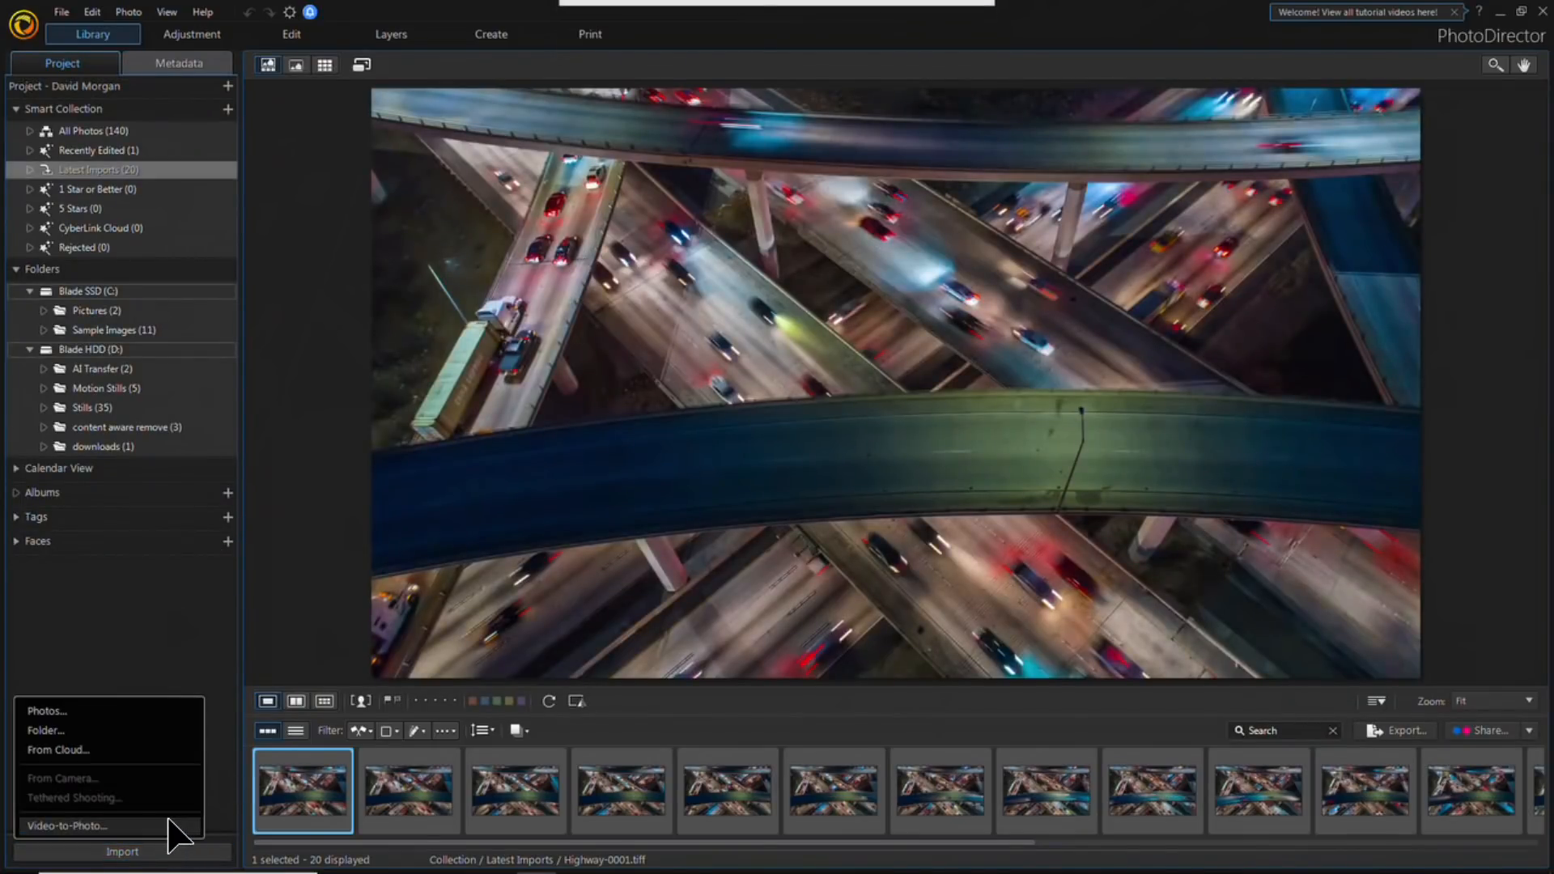
pyautogui.click(168, 824)
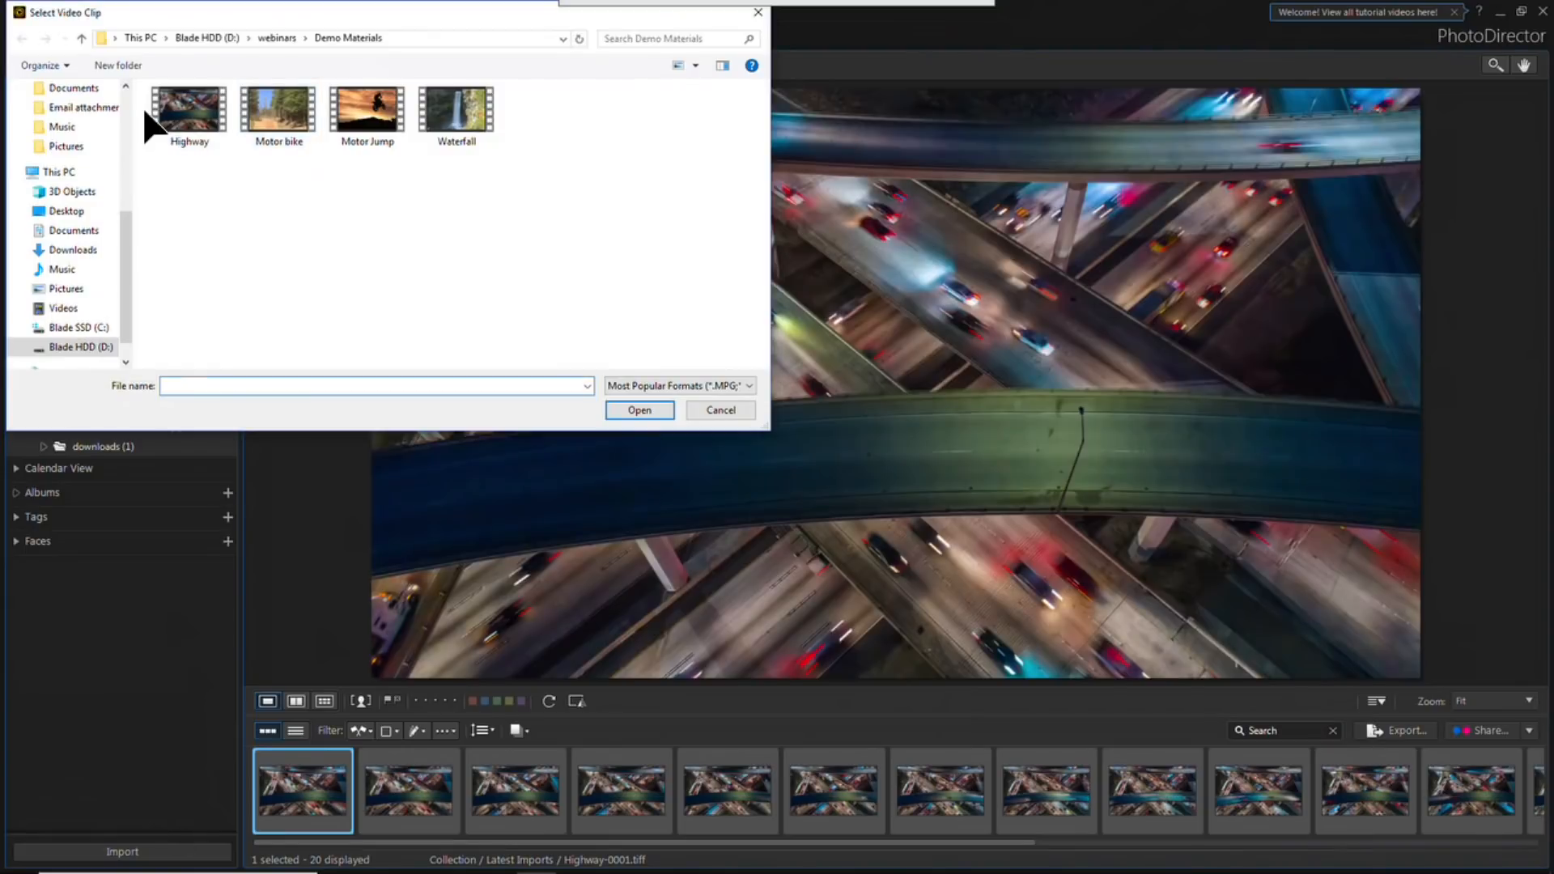
pyautogui.doubleClick(478, 113)
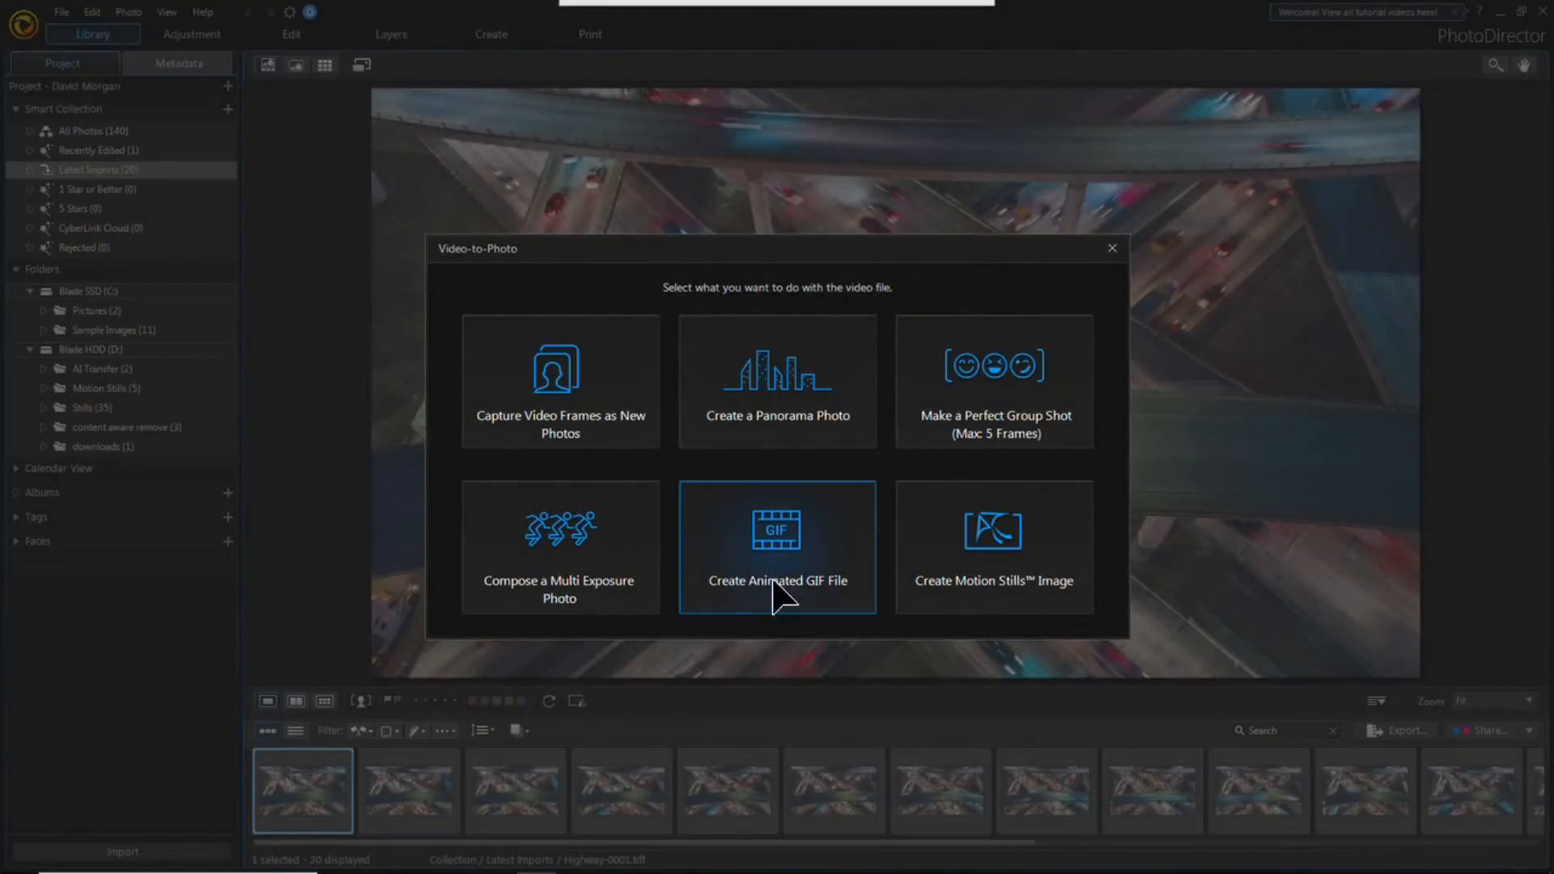
pyautogui.click(815, 562)
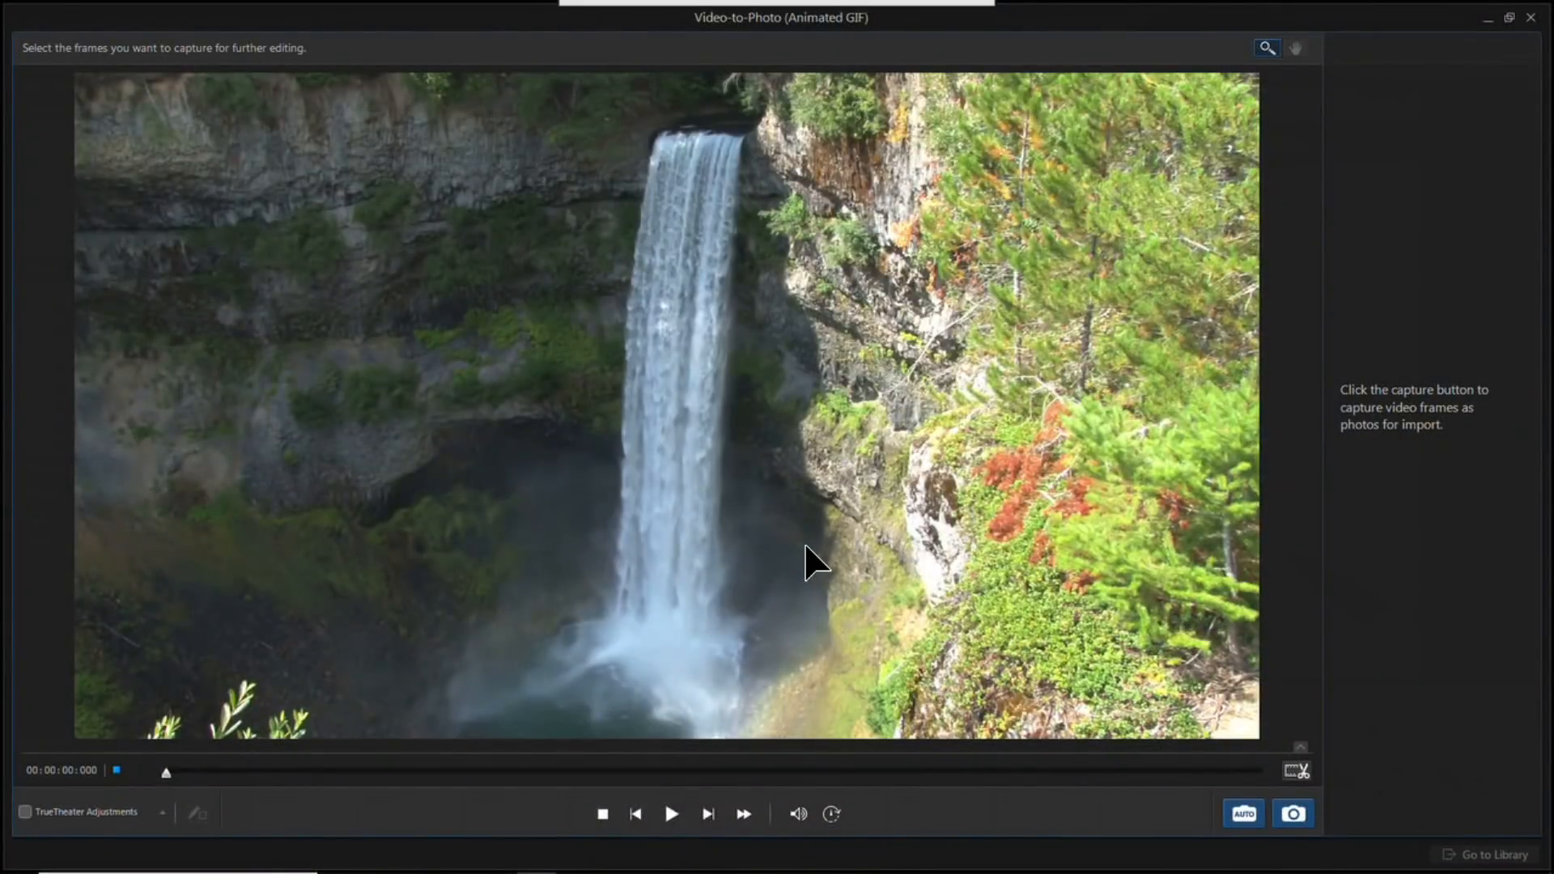
# Step: Trim the Waterfall clip to its opening section, with the mark out position at 00:00:01:011
pyautogui.click(1296, 772)
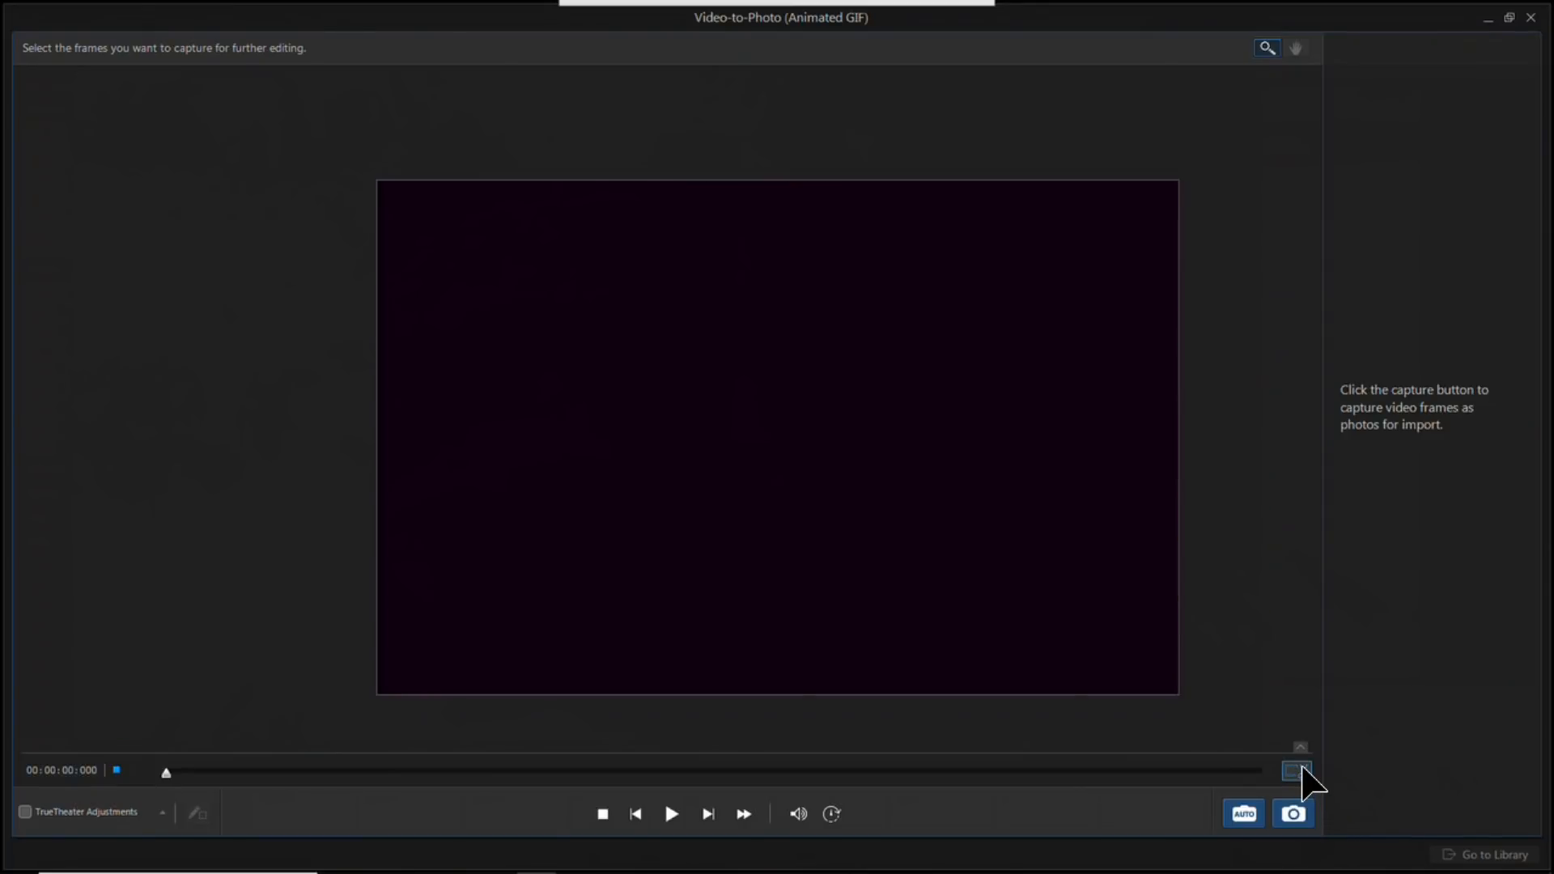
pyautogui.moveTo(893, 591); pyautogui.dragTo(506, 590)
pyautogui.click(516, 645)
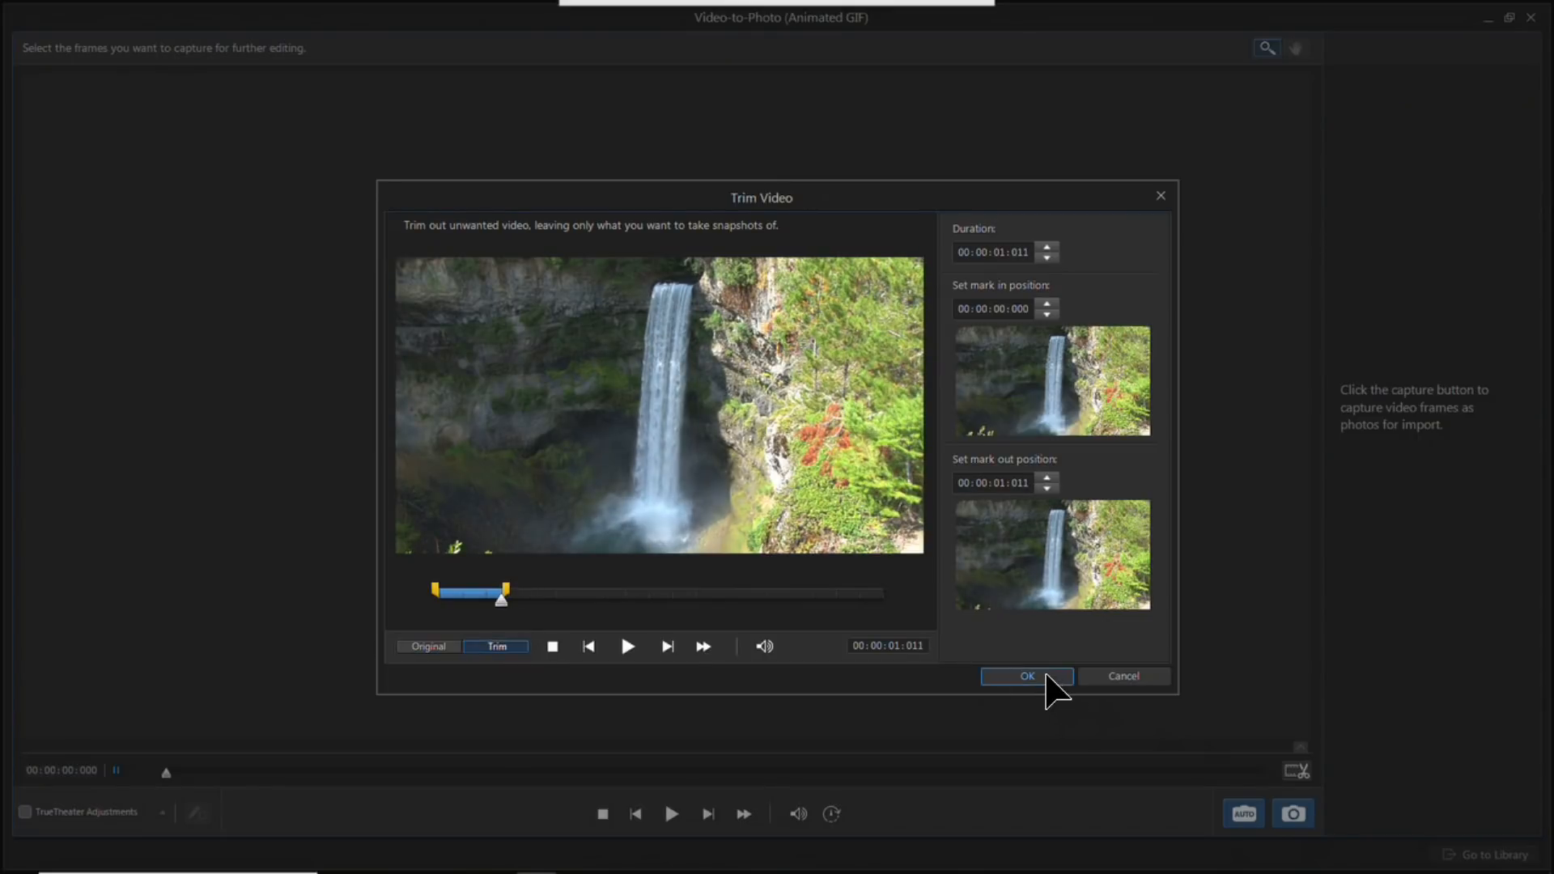
pyautogui.click(1042, 677)
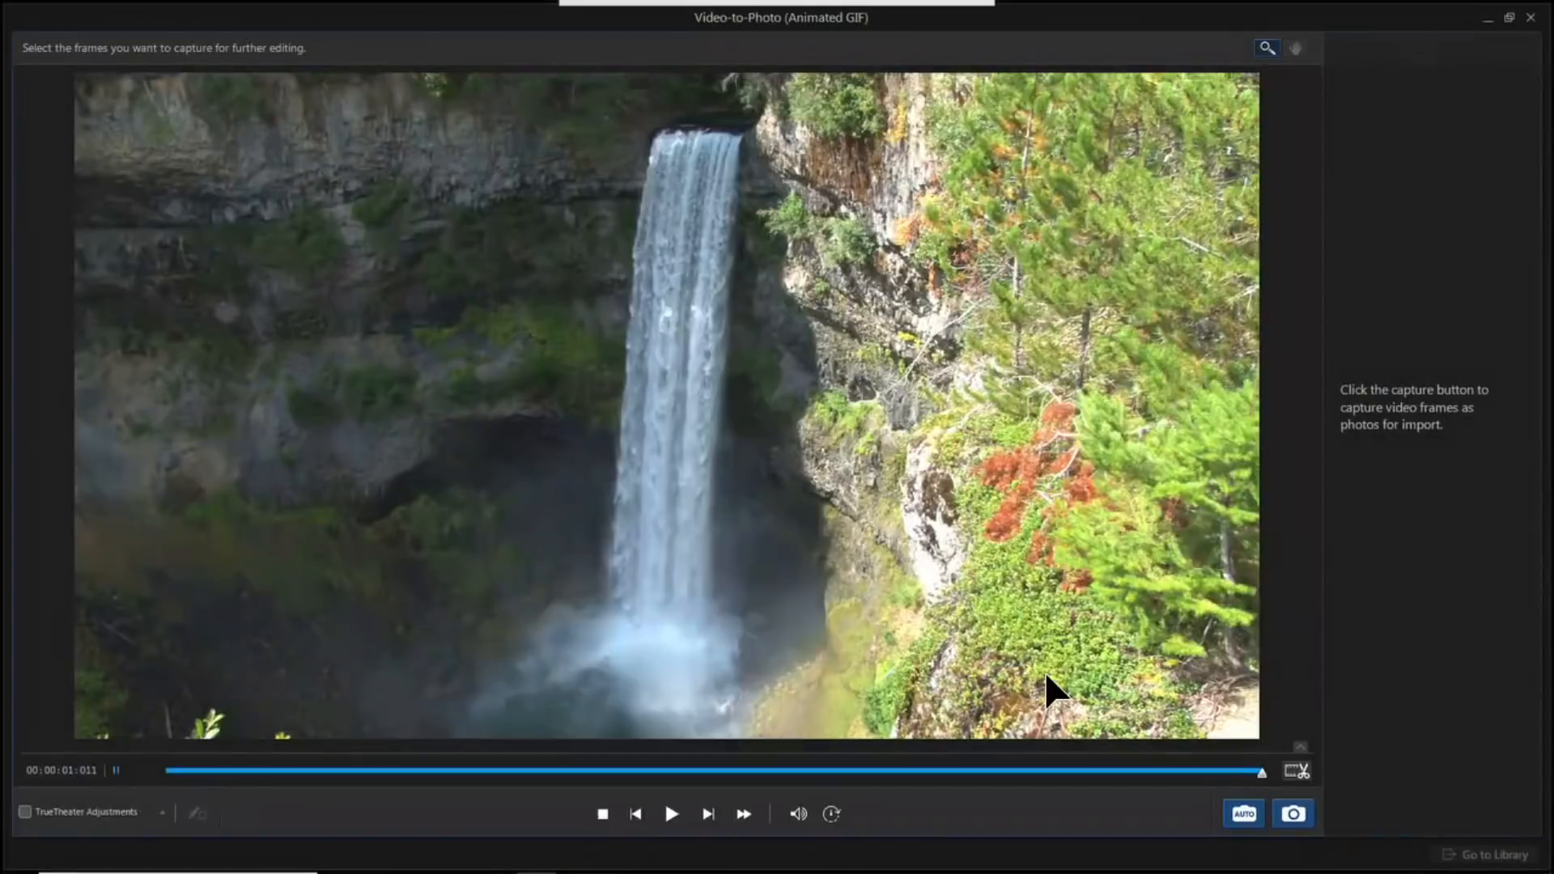
# Step: Auto-capture 30 frames from the trimmed Waterfall clip and import them into the folder D:\webinars\Stills
pyautogui.click(1239, 819)
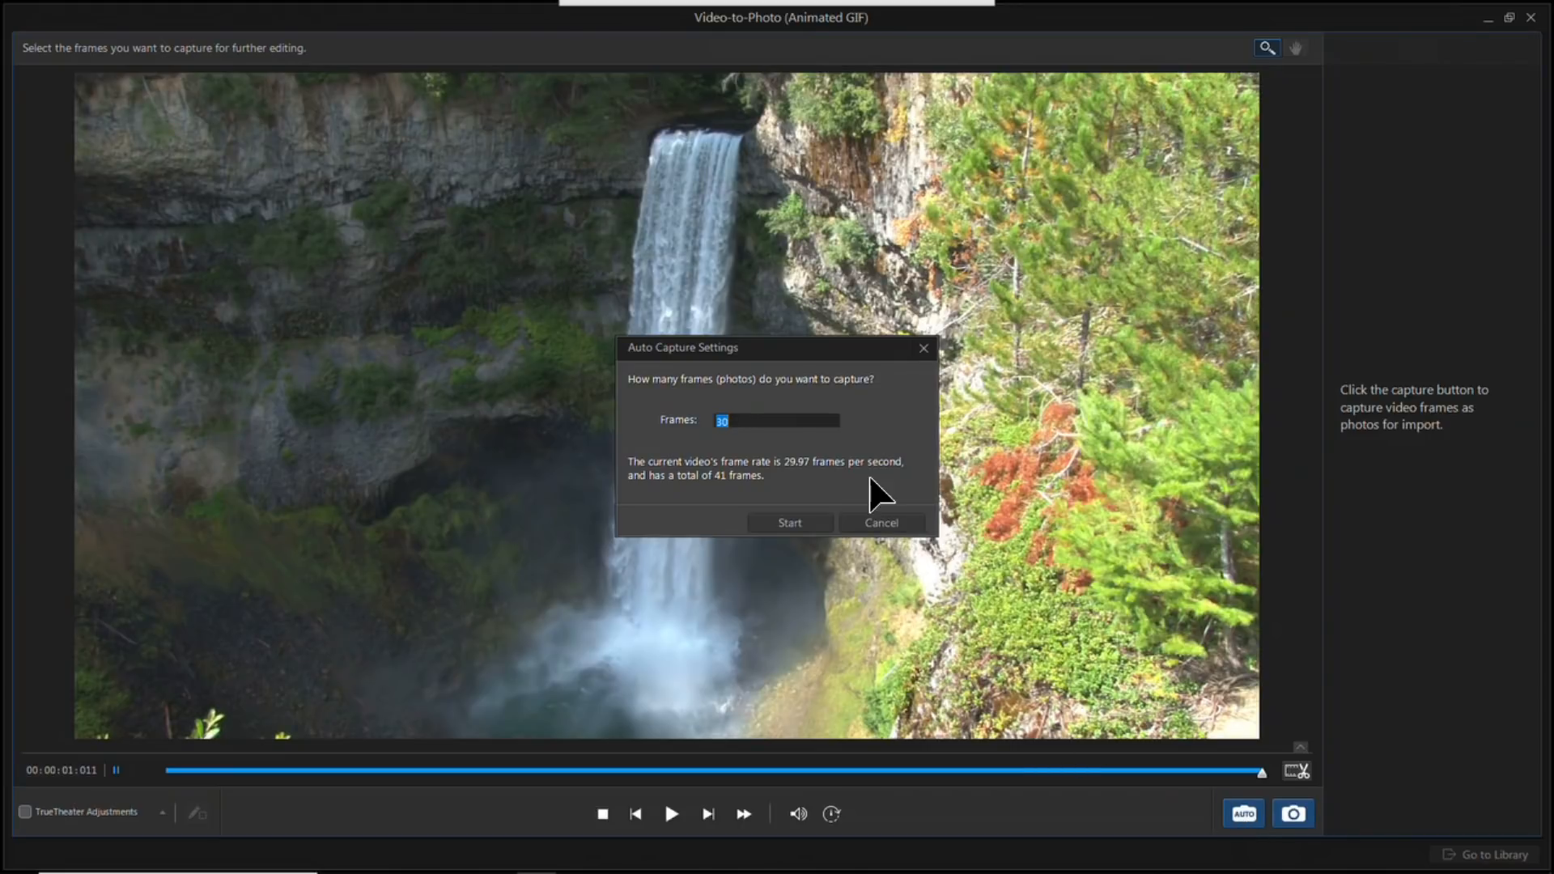
pyautogui.click(792, 522)
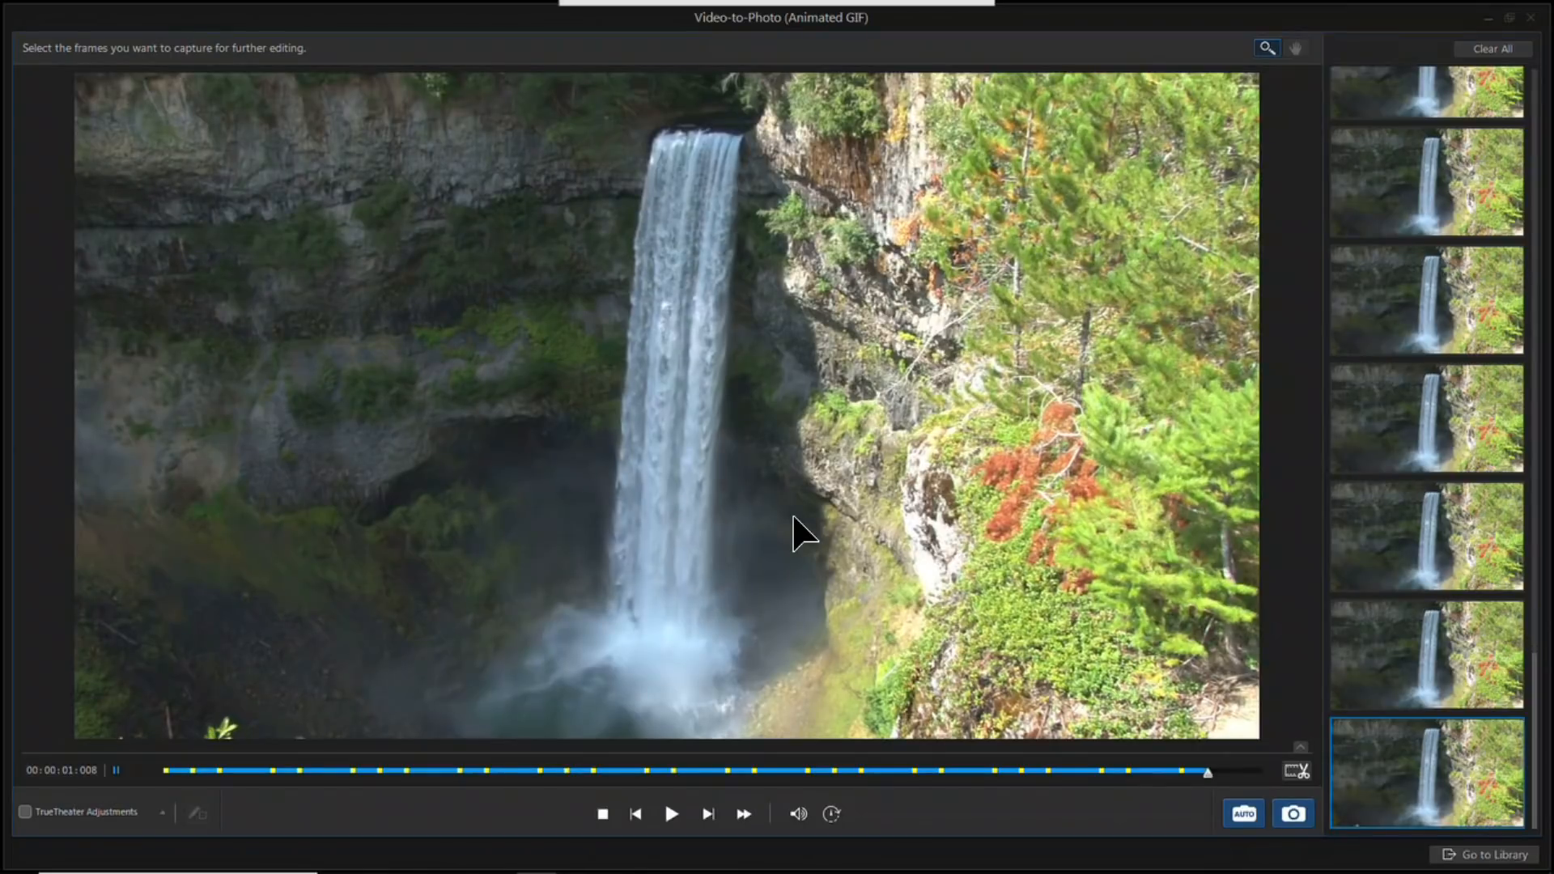
pyautogui.click(1443, 857)
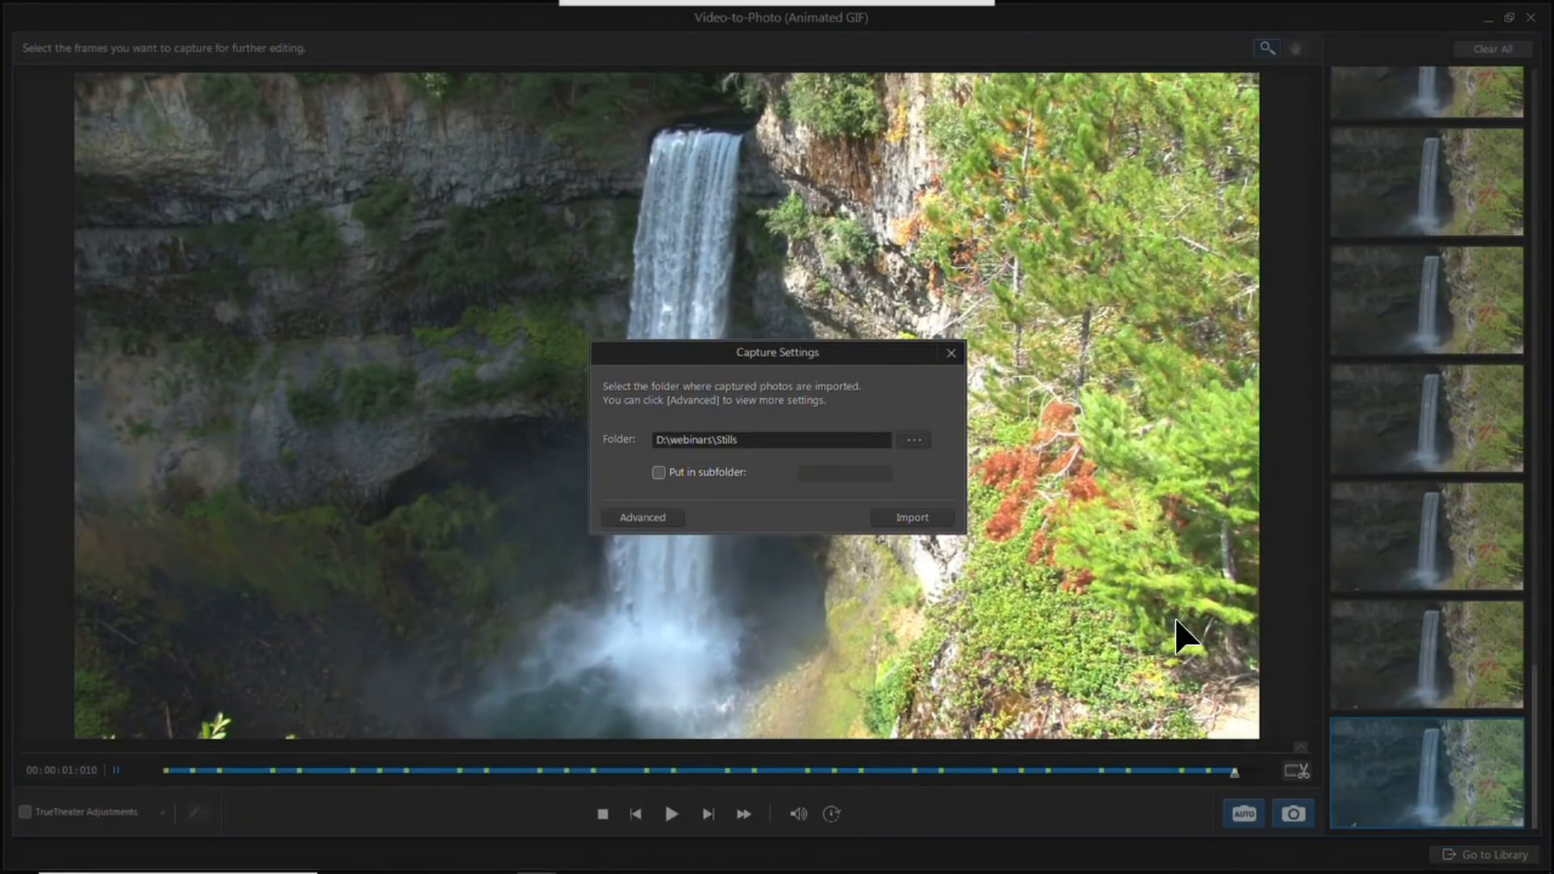
pyautogui.click(943, 519)
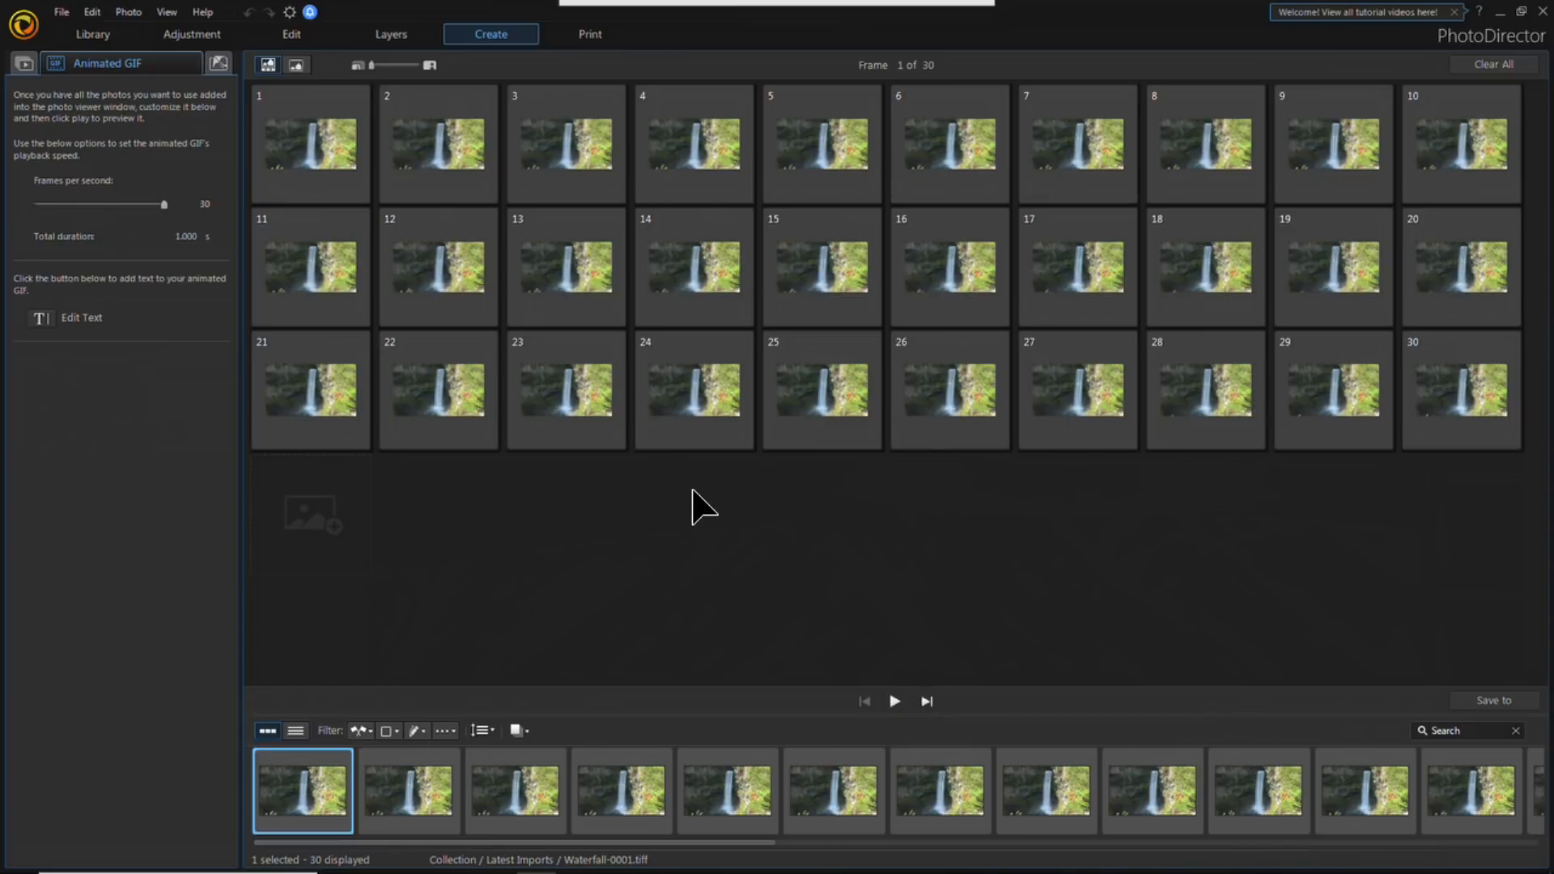
# Step: Select frame 21 of the Waterfall animated GIF and play the GIF preview
pyautogui.click(319, 416)
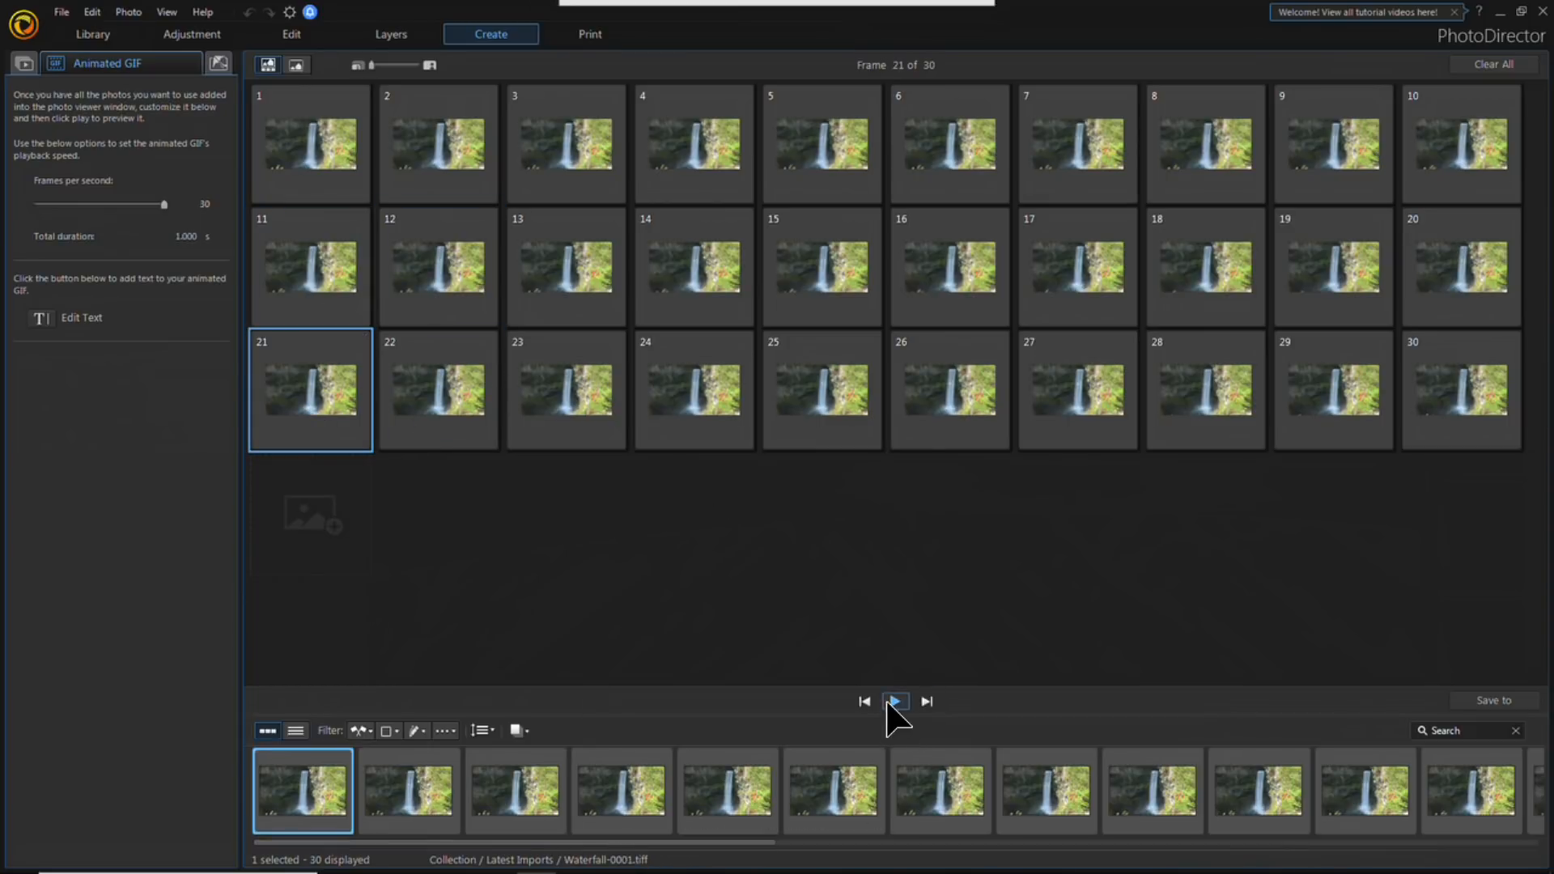
pyautogui.moveTo(716, 862)
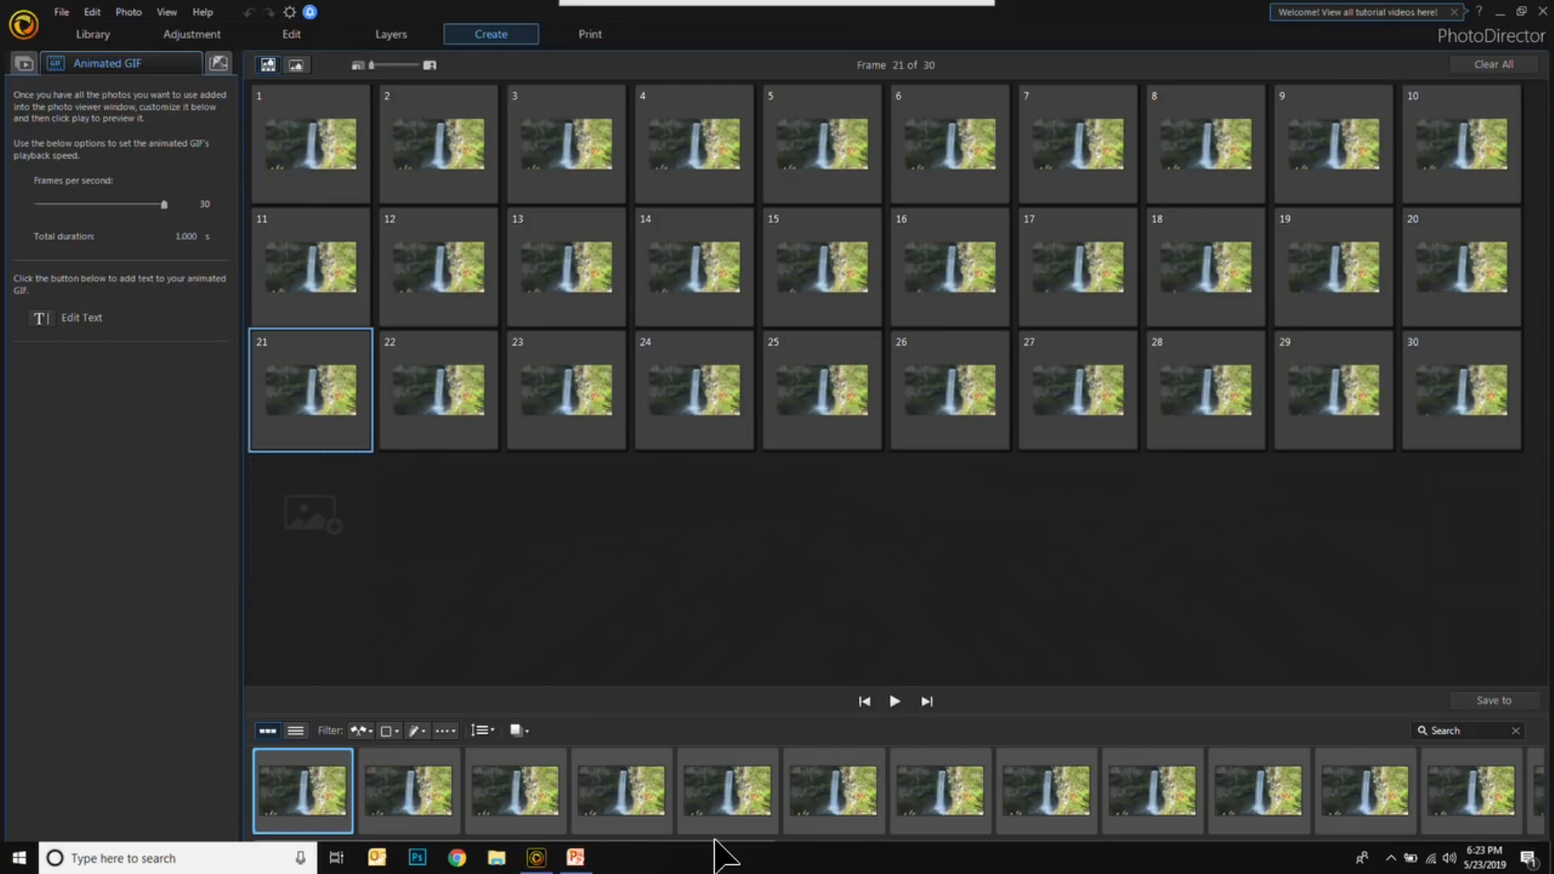
pyautogui.click(907, 703)
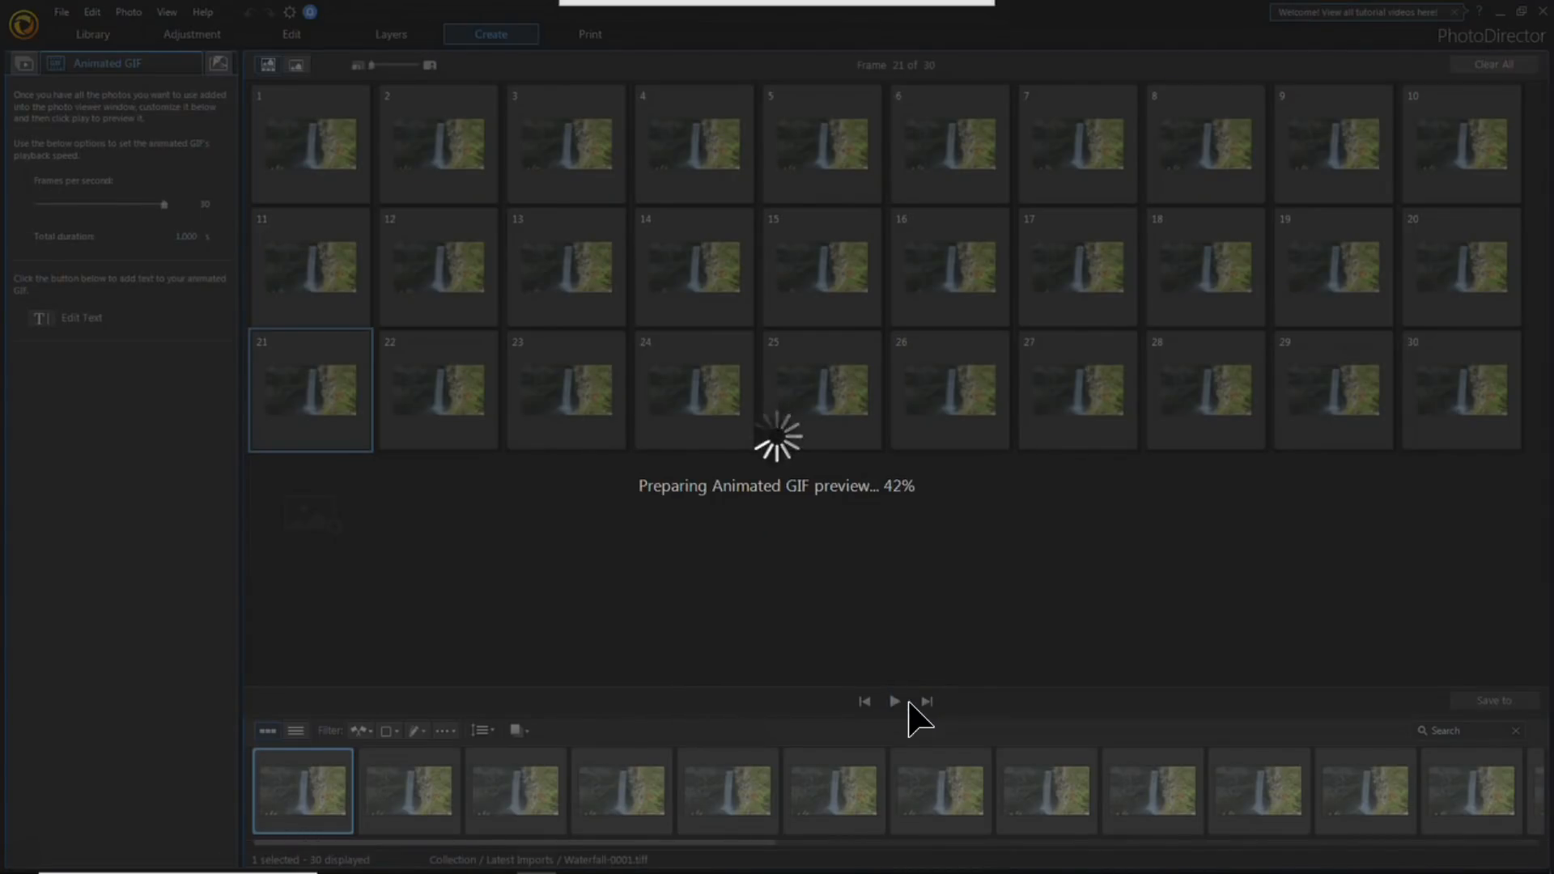
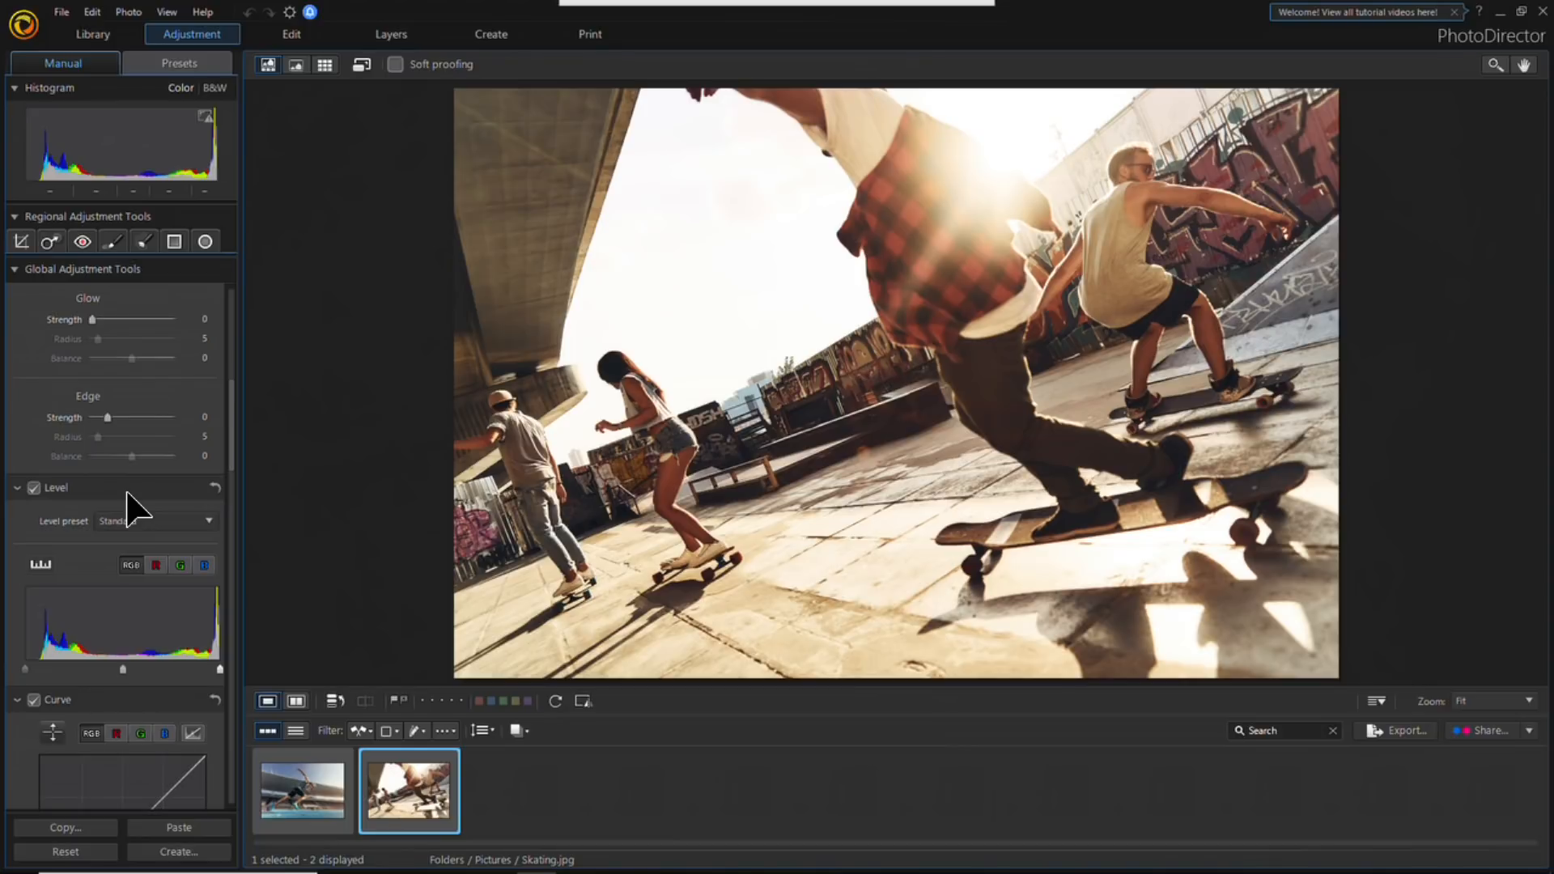
# Step: Open the Blur Tools for Skating.jpg, compare the circular, linear and brush modes, and choose linear blur
pyautogui.click(281, 29)
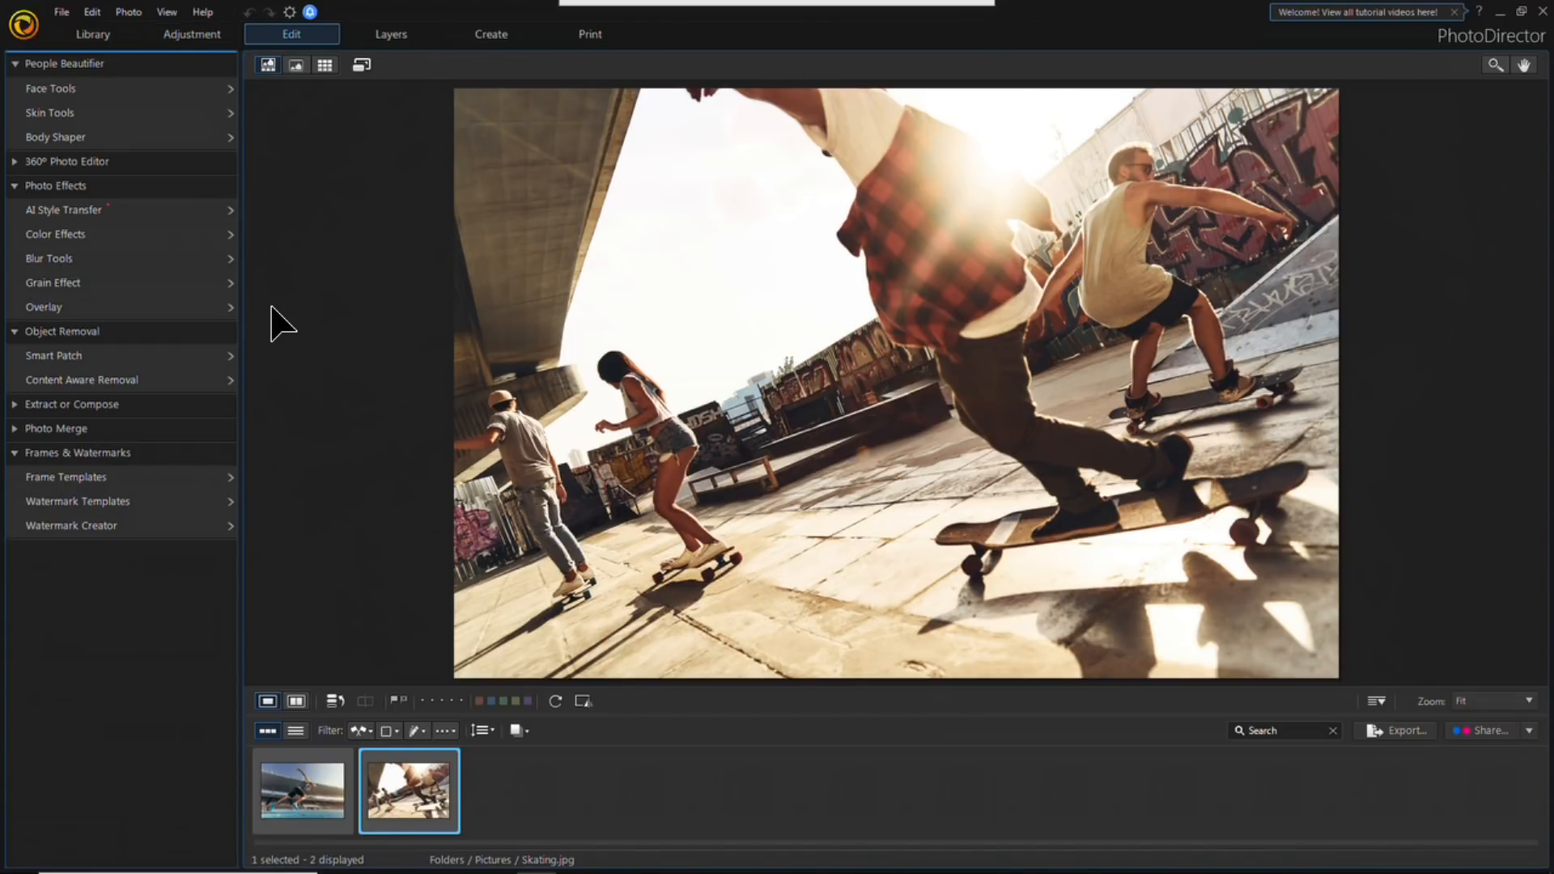
pyautogui.click(215, 255)
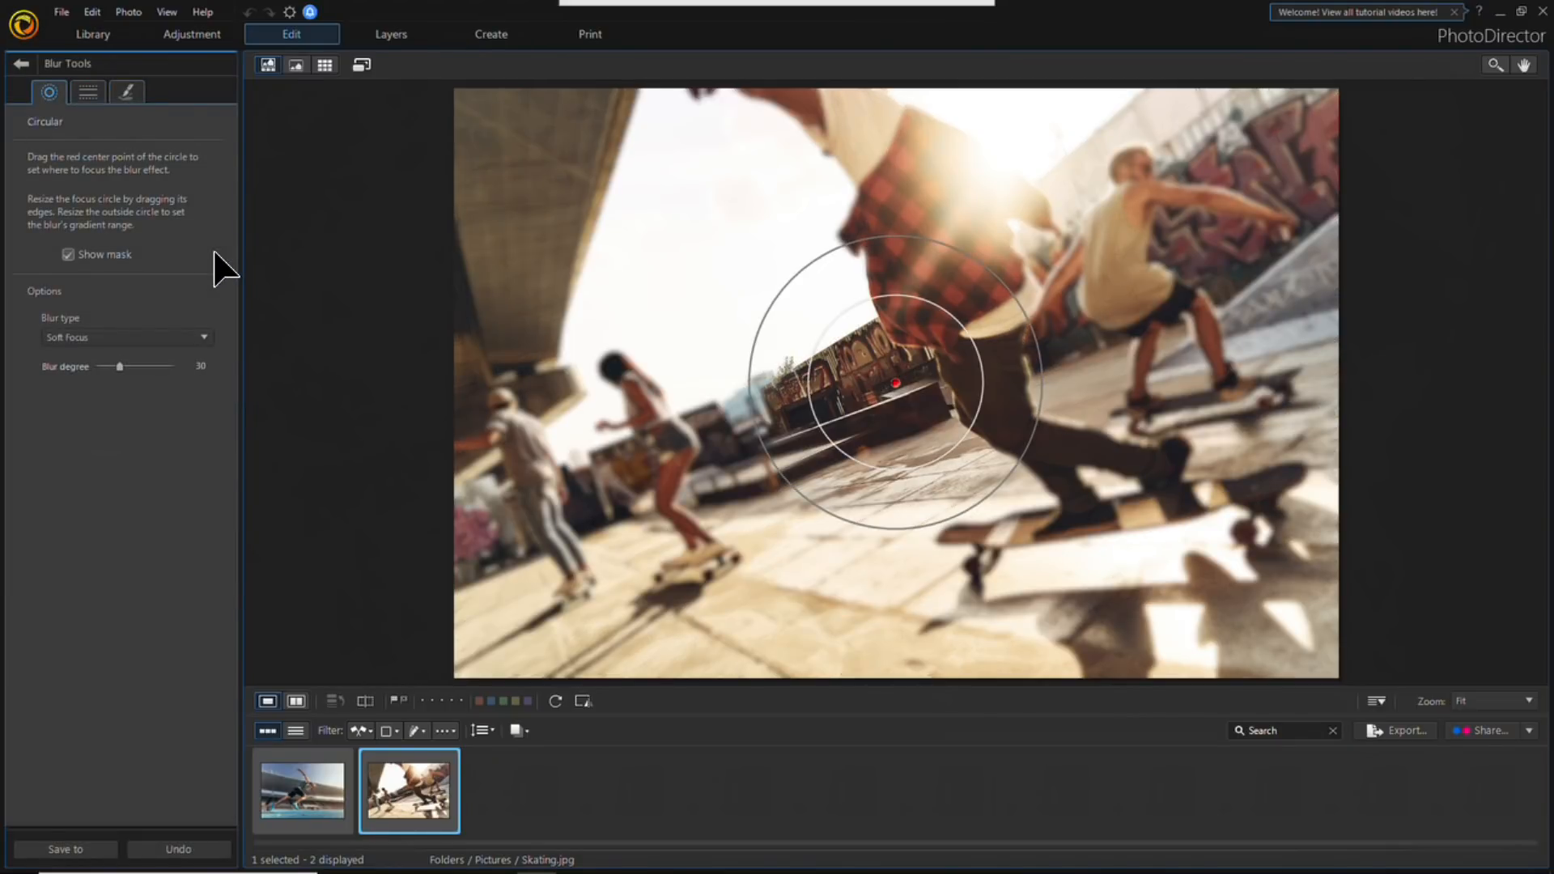
pyautogui.click(95, 88)
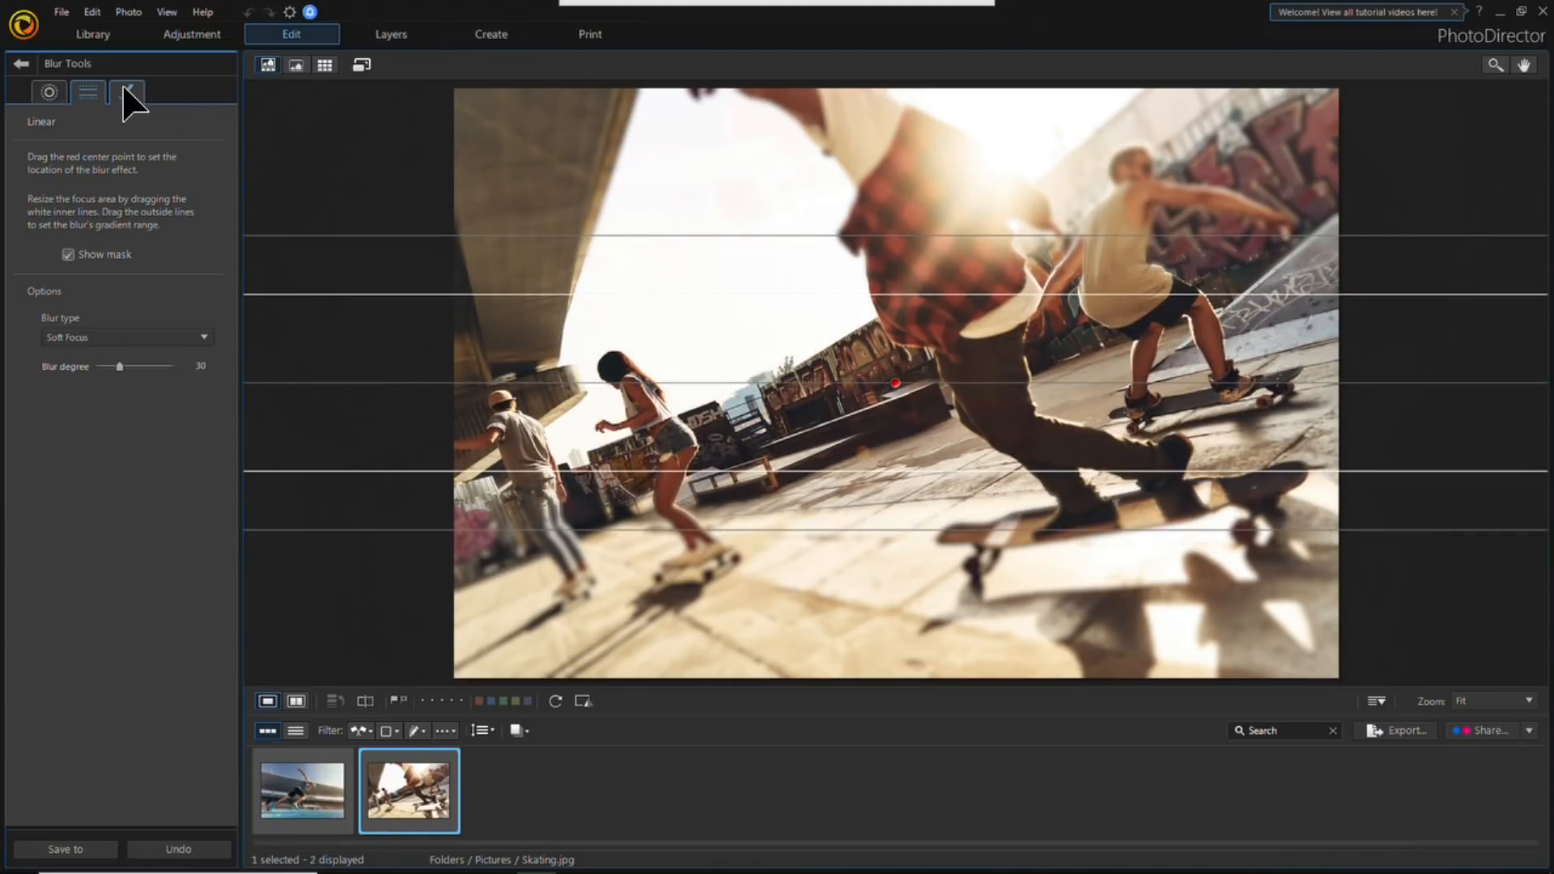
pyautogui.click(125, 90)
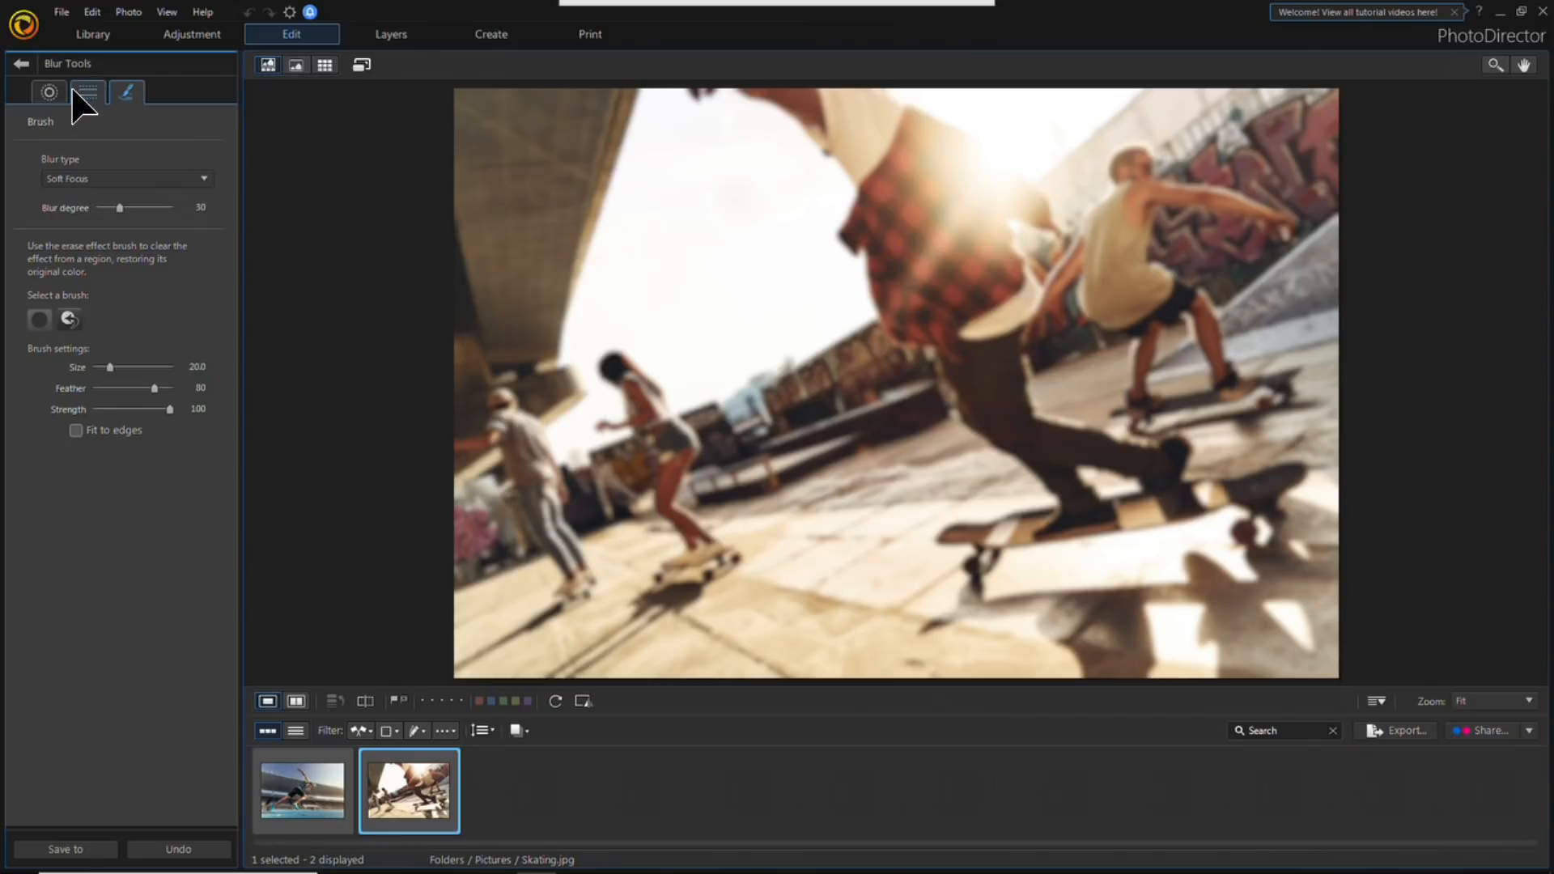
pyautogui.click(86, 96)
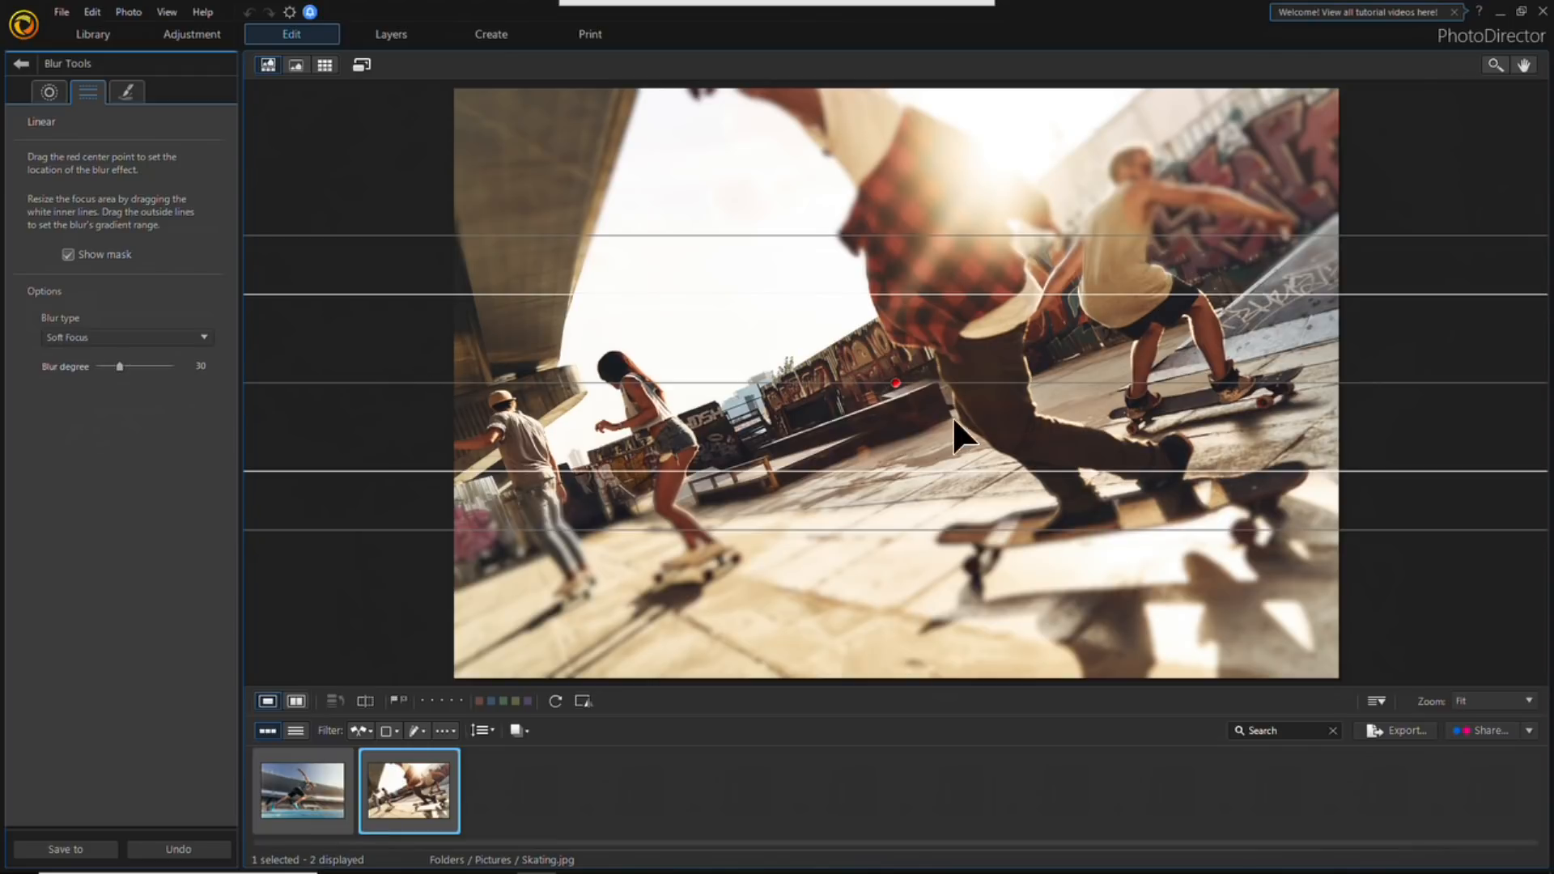
# Step: Rotate the linear blur's focus band to nearly vertical and set the blur type to Motion Blur
pyautogui.moveTo(1080, 376); pyautogui.dragTo(939, 604)
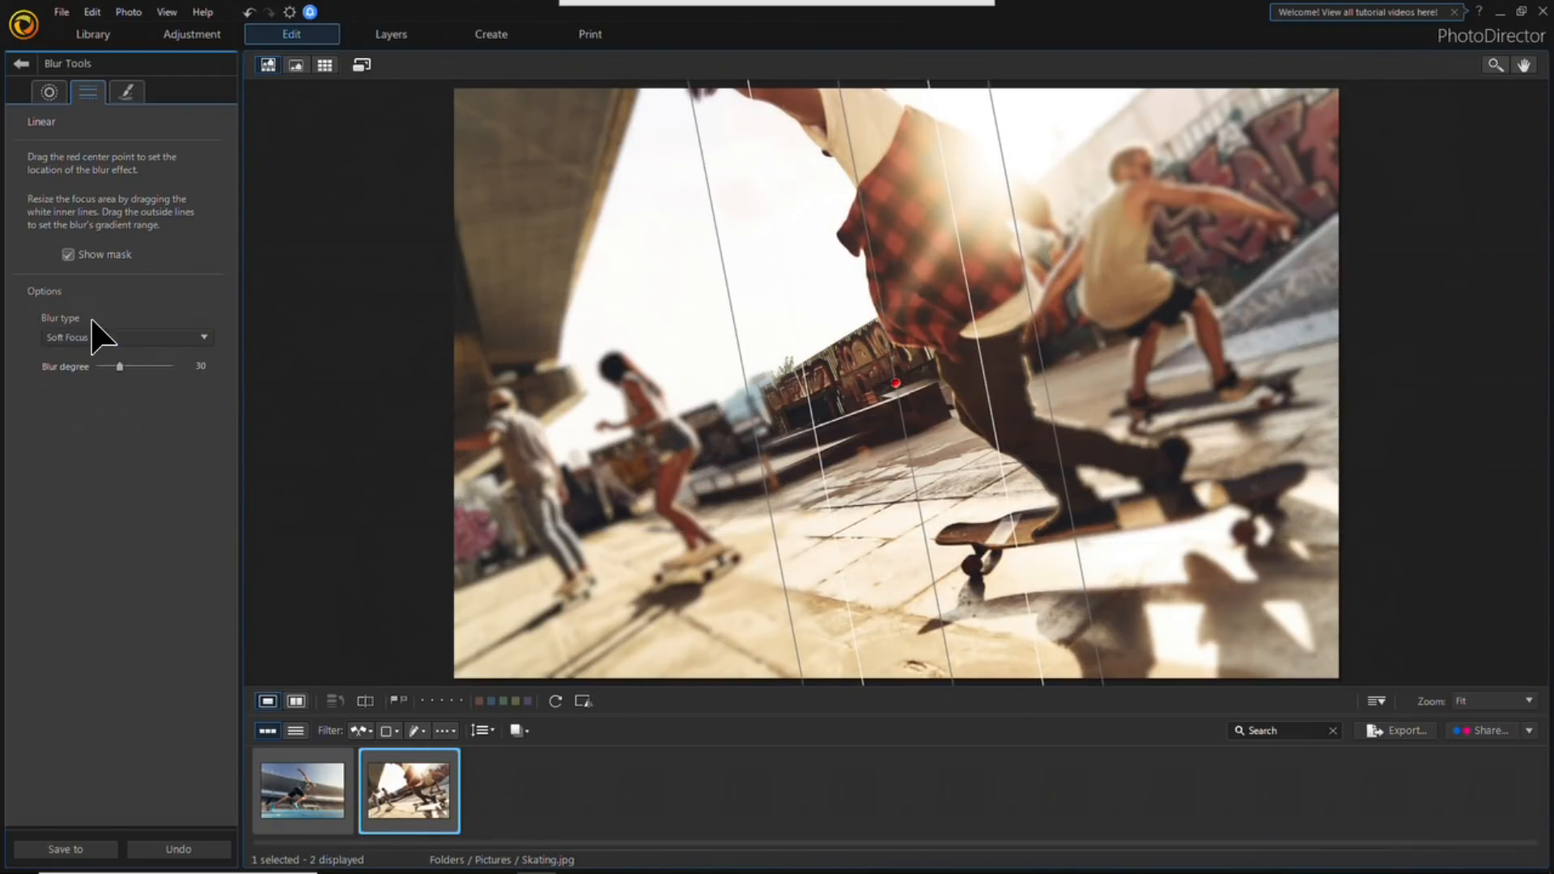
pyautogui.click(151, 336)
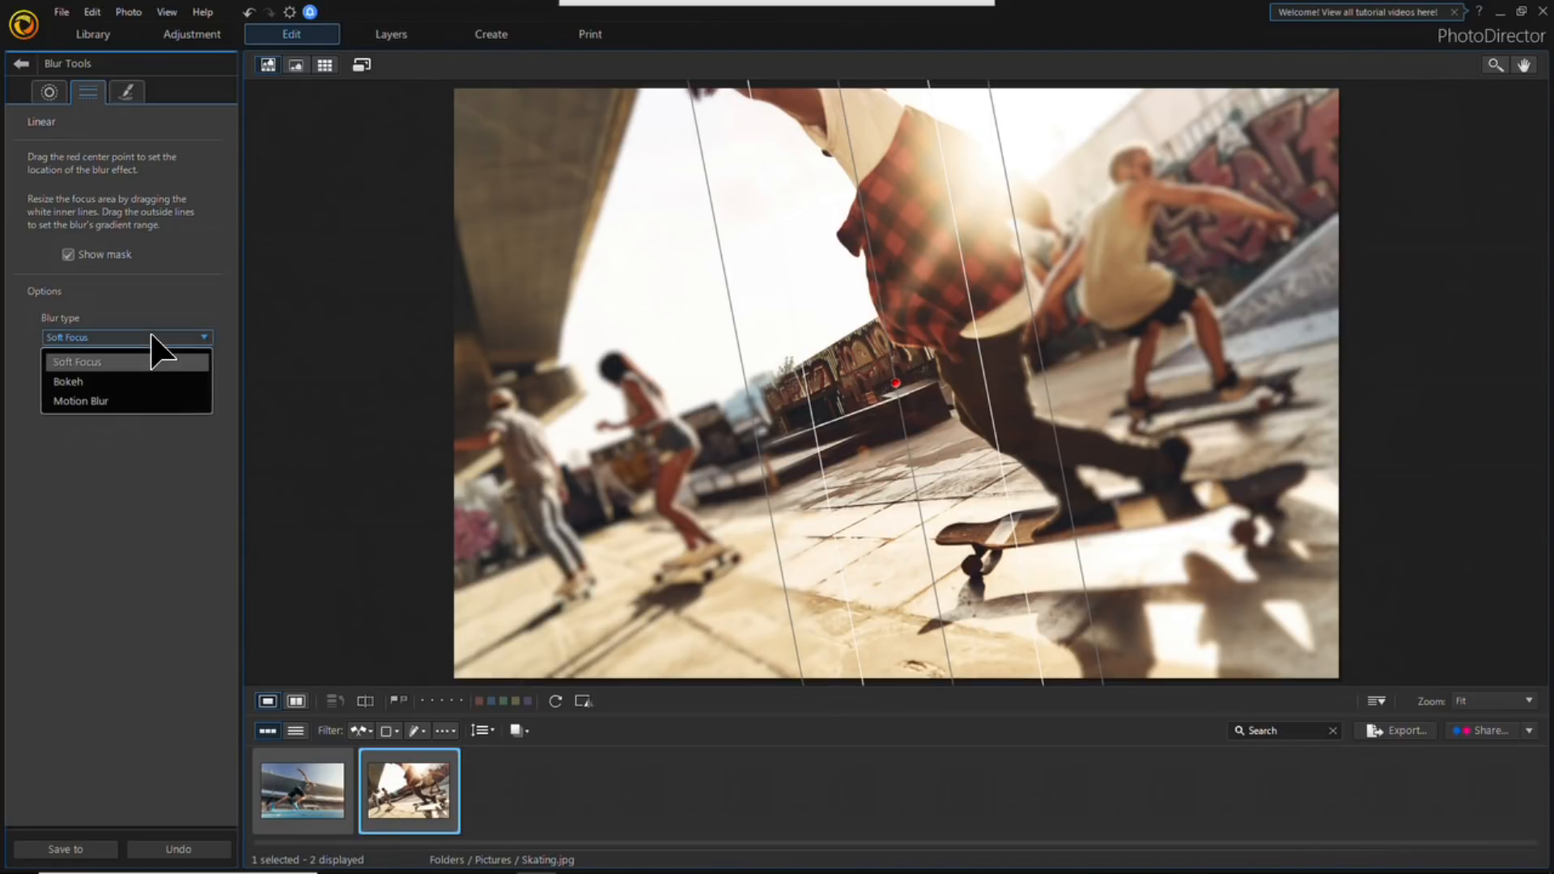
pyautogui.click(148, 401)
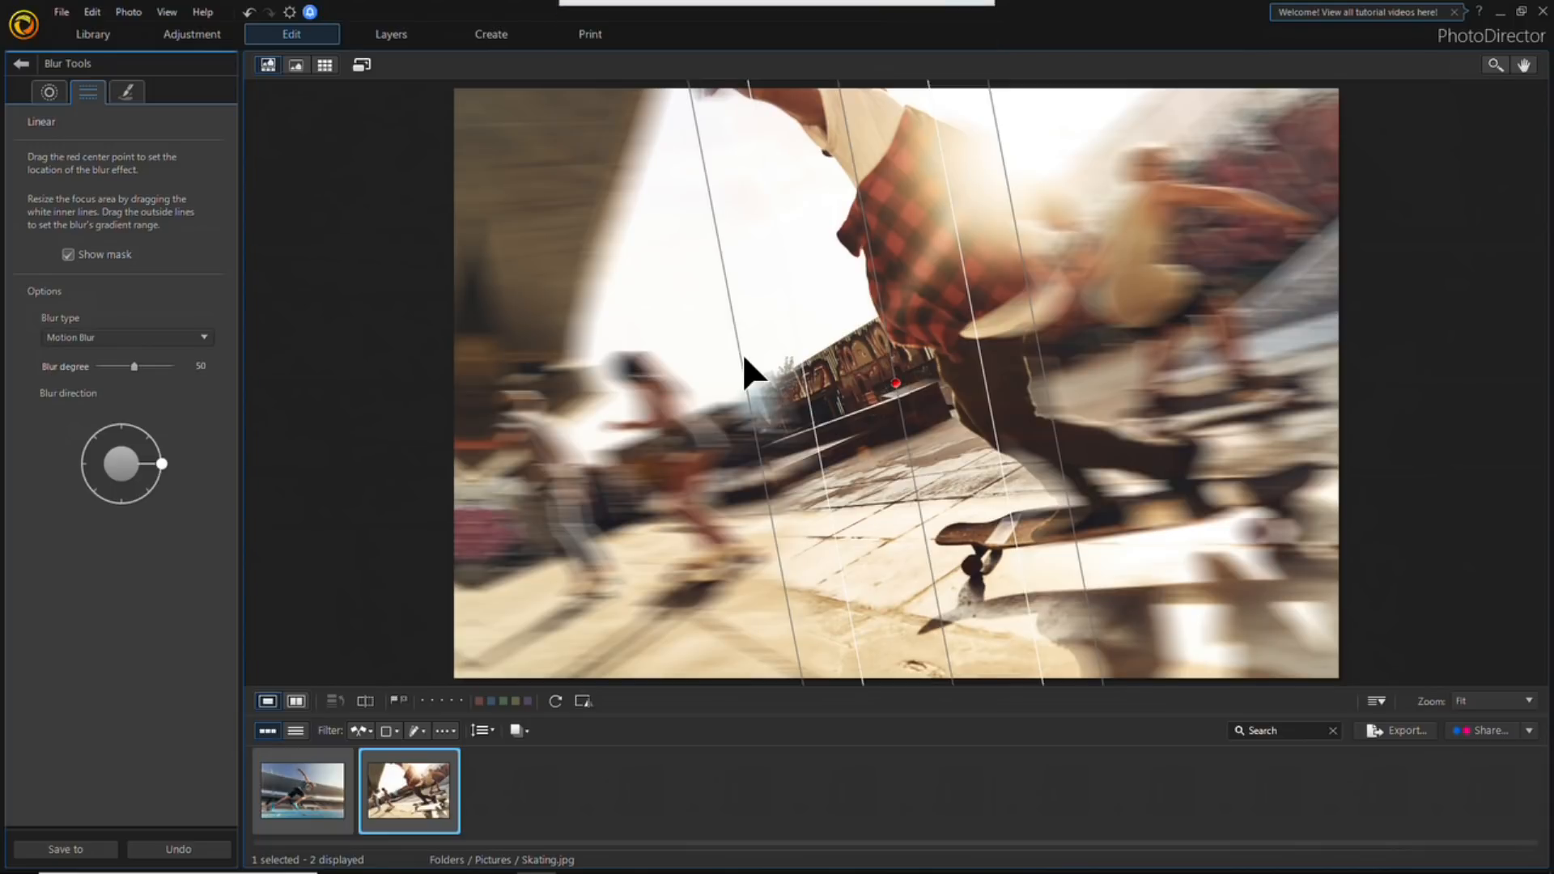
# Step: Widen the motion blur's gradient range beyond both sides of the photo and rotate the focus band to a descending diagonal
pyautogui.moveTo(744, 358); pyautogui.dragTo(357, 496)
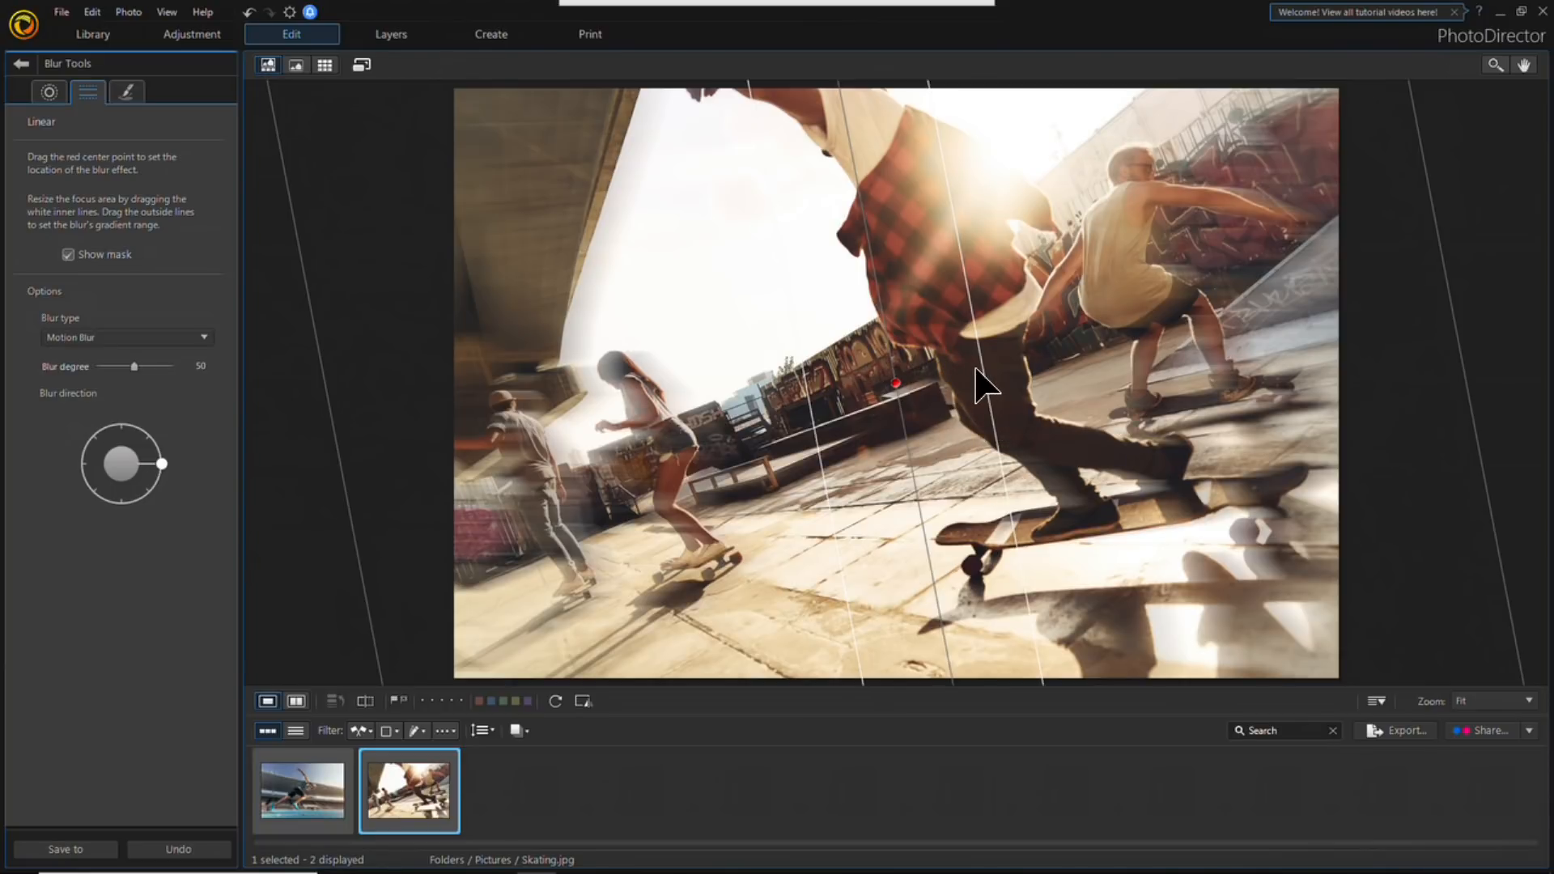
pyautogui.moveTo(988, 372); pyautogui.dragTo(936, 408)
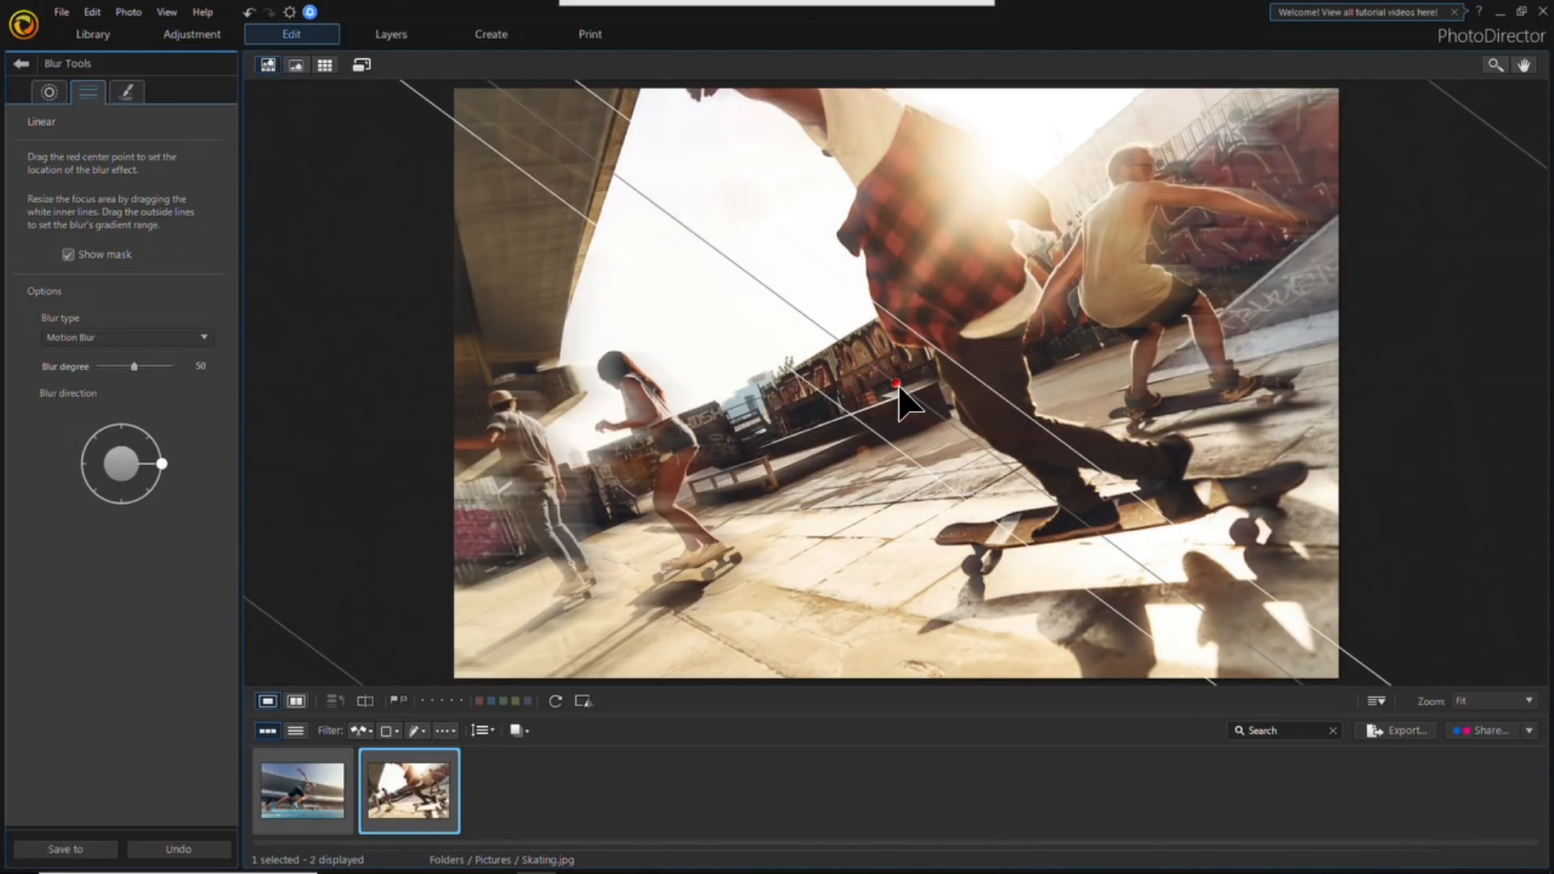
# Step: Move the linear blur's focus band over the two distant skaters and tighten its inner and outer lines so the foreground skater blurs
pyautogui.moveTo(895, 385); pyautogui.dragTo(753, 483)
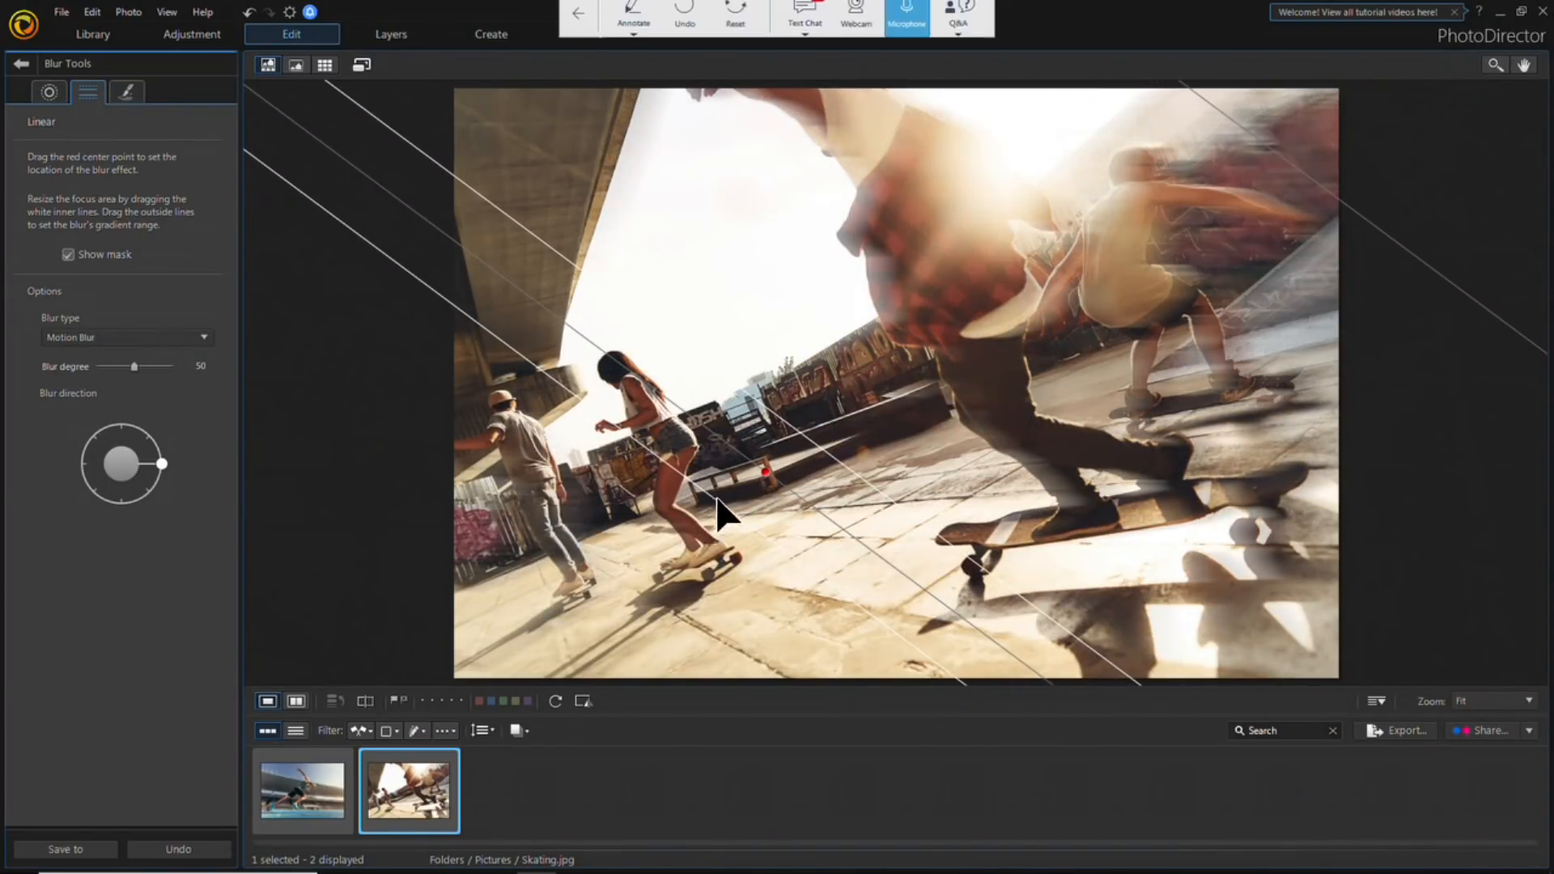
pyautogui.moveTo(723, 495); pyautogui.dragTo(508, 592)
pyautogui.moveTo(765, 473); pyautogui.dragTo(617, 624)
pyautogui.moveTo(1147, 320); pyautogui.dragTo(957, 504)
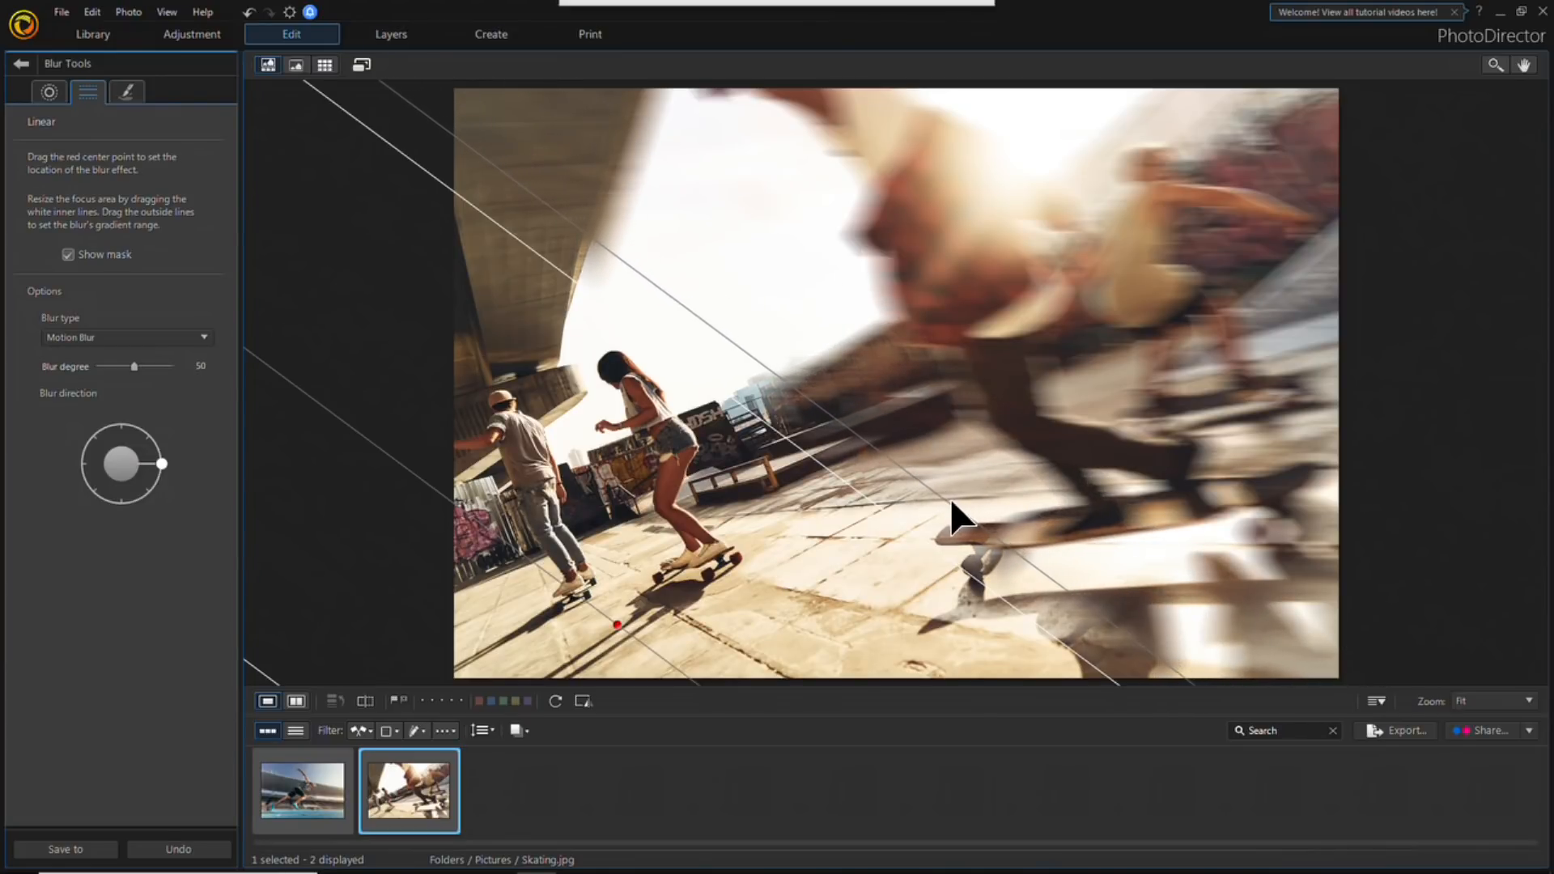
pyautogui.moveTo(926, 537); pyautogui.dragTo(959, 527)
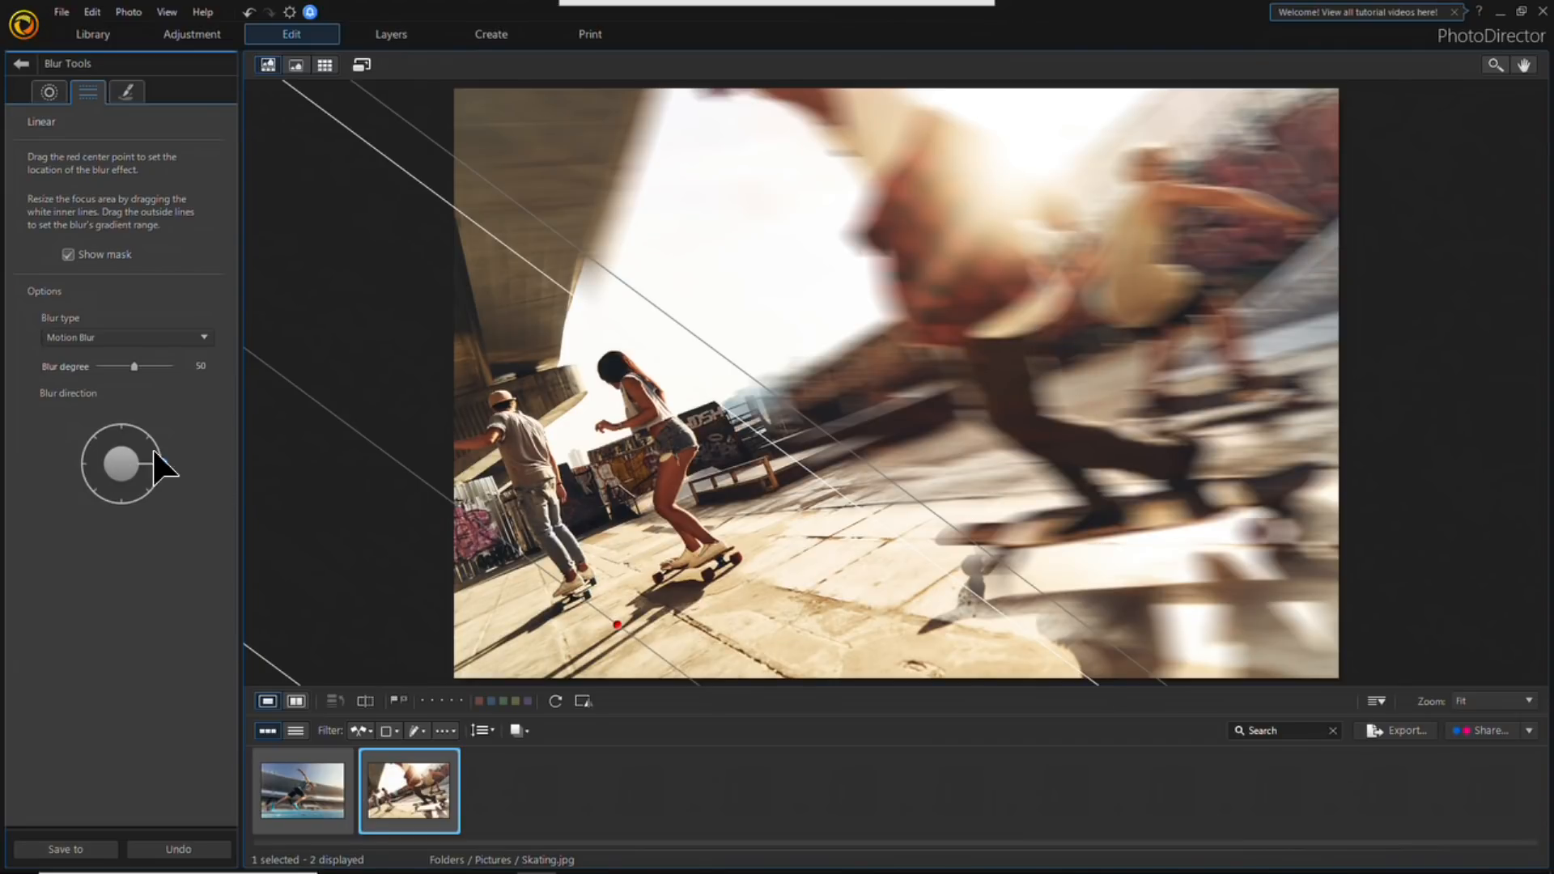
# Step: Tilt the motion blur direction slightly below horizontal, exit the Blur Tools and save the changes as a virtual copy
pyautogui.moveTo(167, 470)
pyautogui.mouseDown()
pyautogui.moveTo(97, 486)
pyautogui.moveTo(69, 444)
pyautogui.moveTo(84, 451)
pyautogui.moveTo(46, 443)
pyautogui.moveTo(23, 496)
pyautogui.moveTo(90, 531)
pyautogui.moveTo(176, 471)
pyautogui.mouseUp()
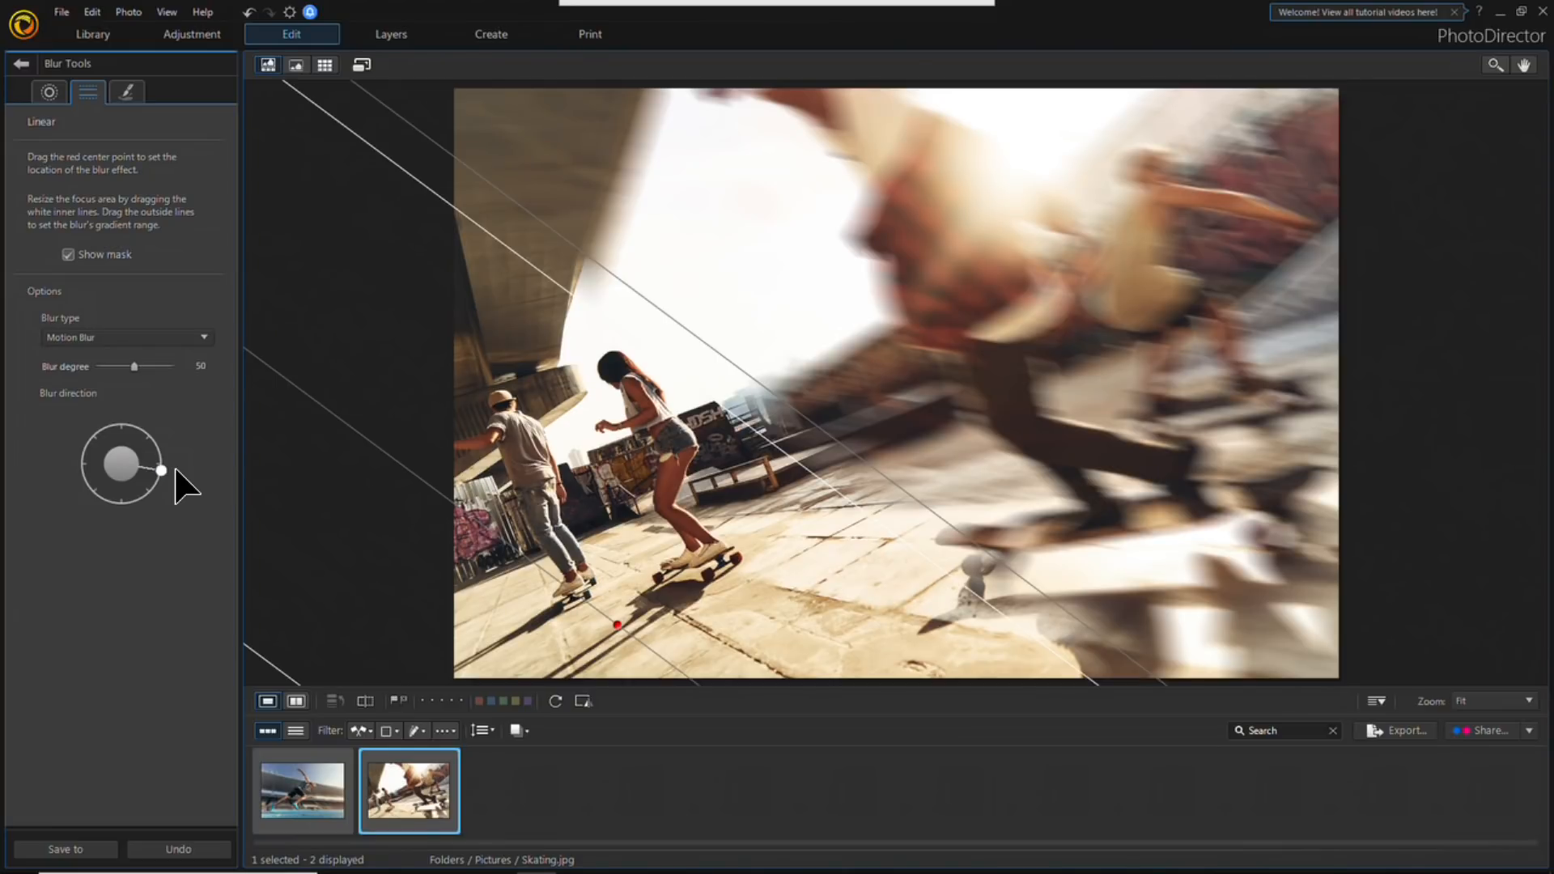
pyautogui.click(21, 64)
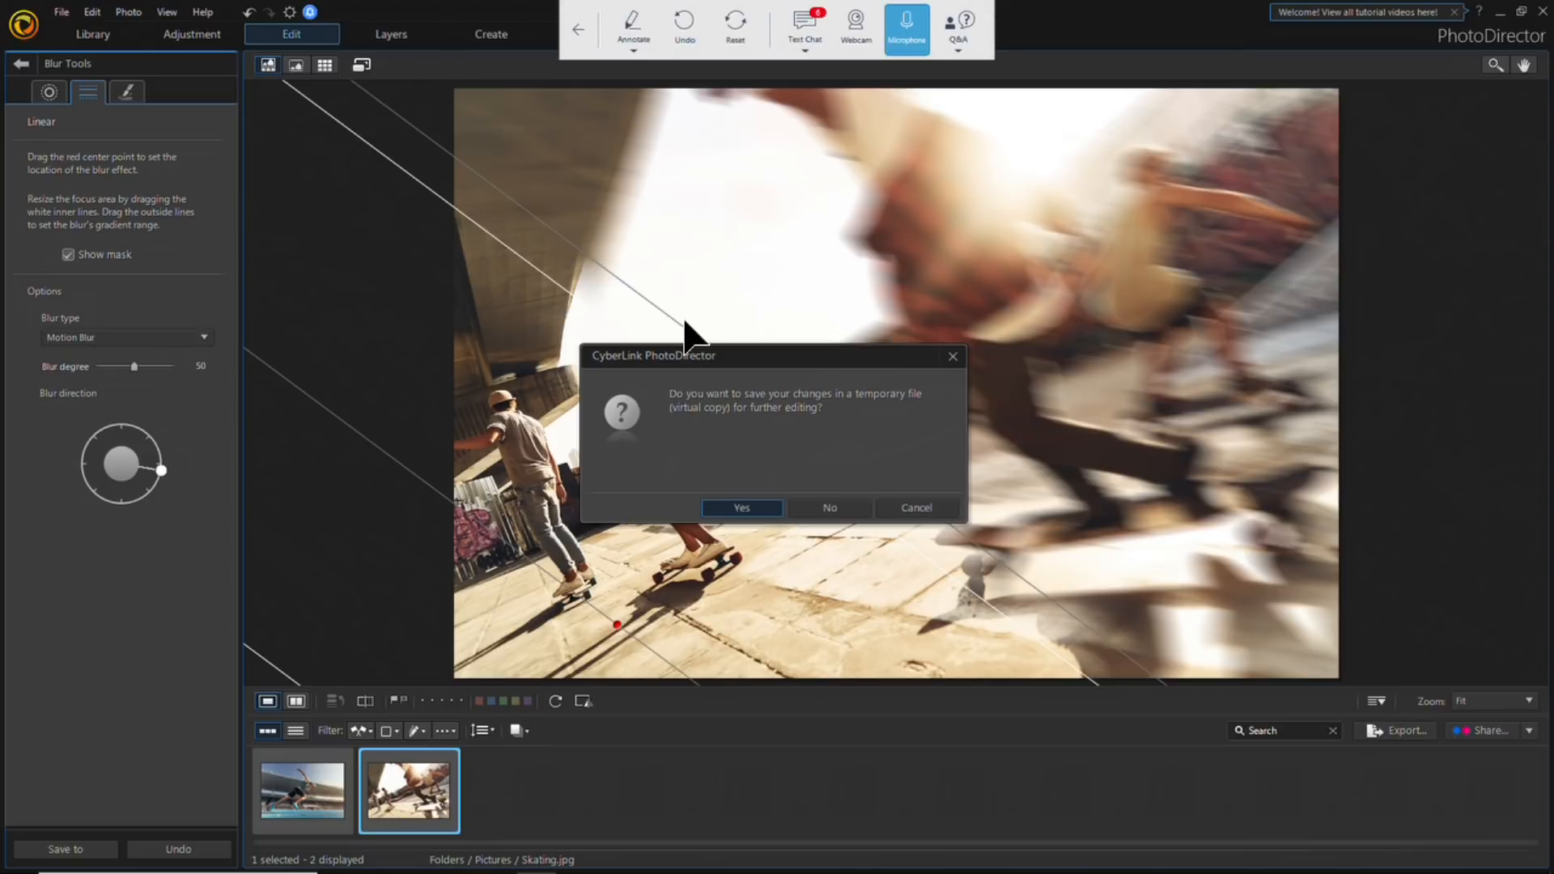
pyautogui.click(752, 508)
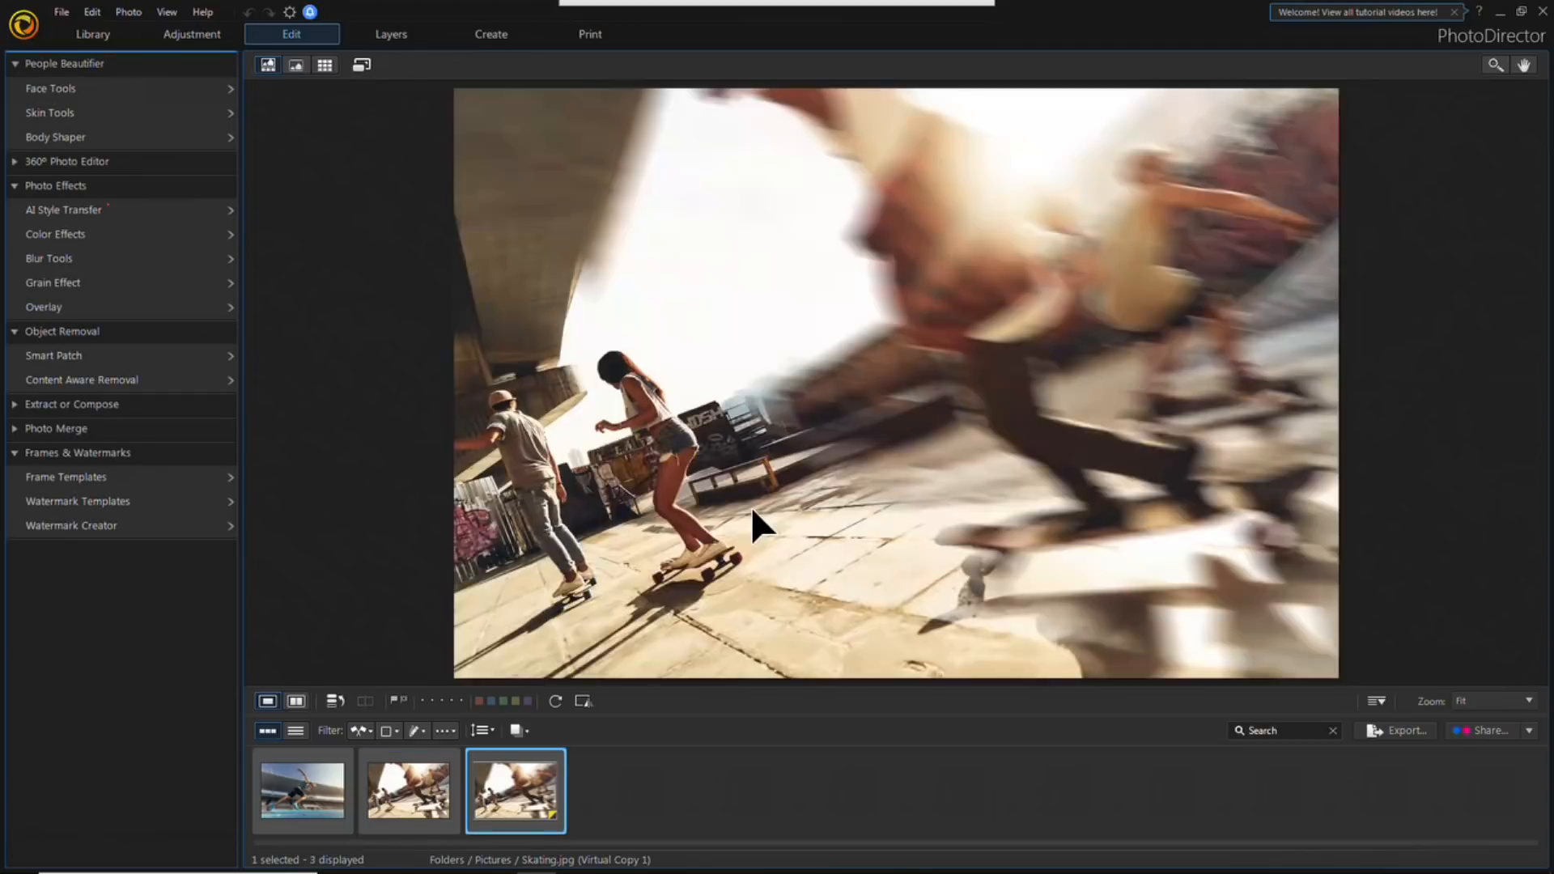
# Step: Open the blurred skating copy in the Layers workspace and start adding an Express Template
pyautogui.click(396, 35)
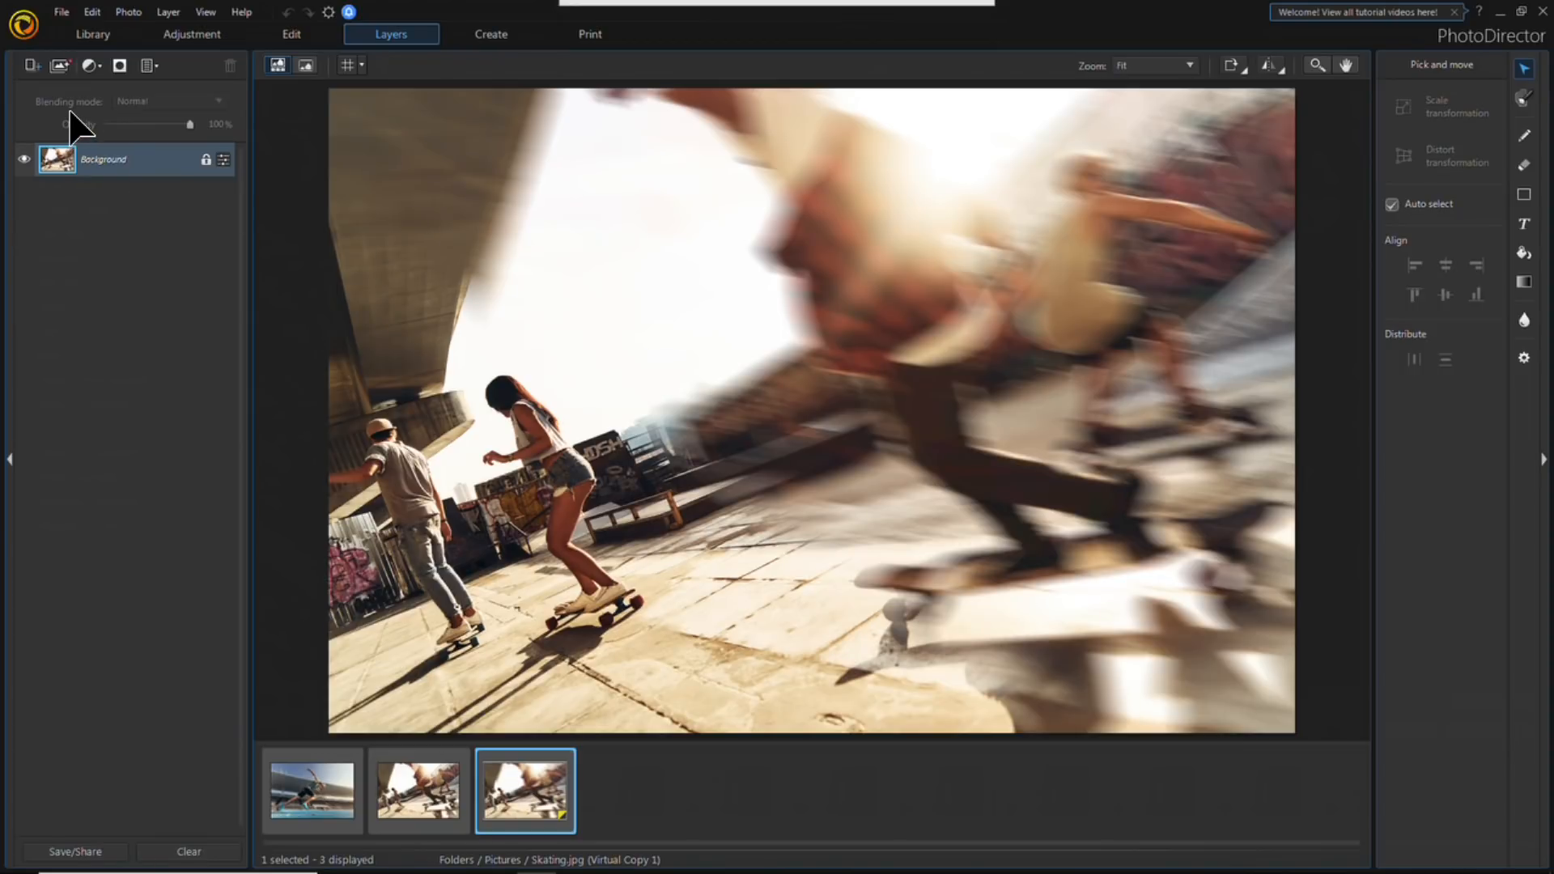
pyautogui.click(33, 65)
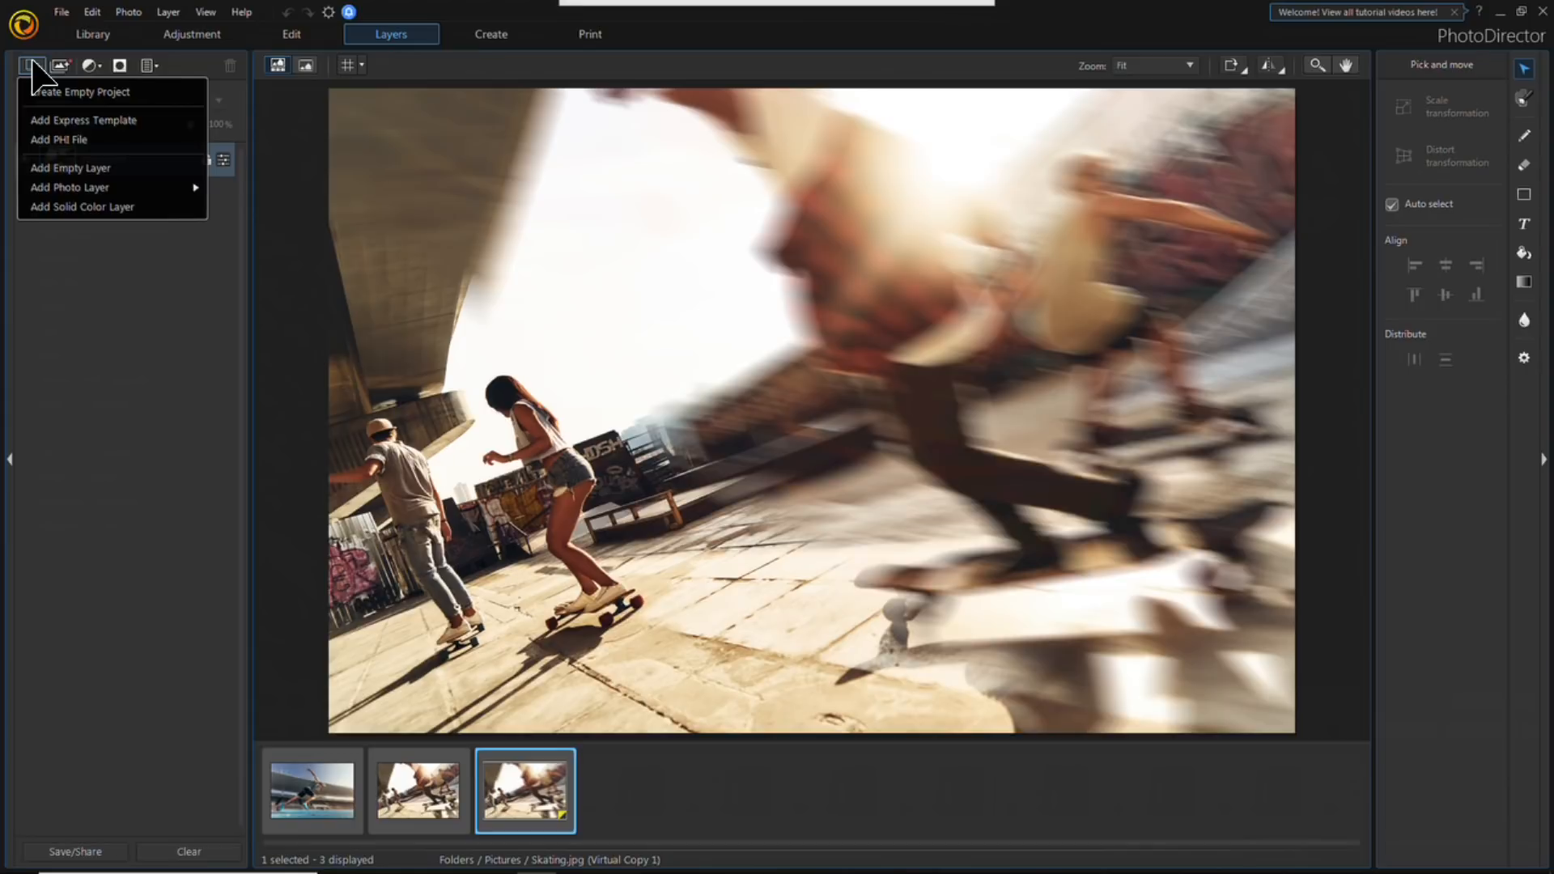
pyautogui.click(187, 120)
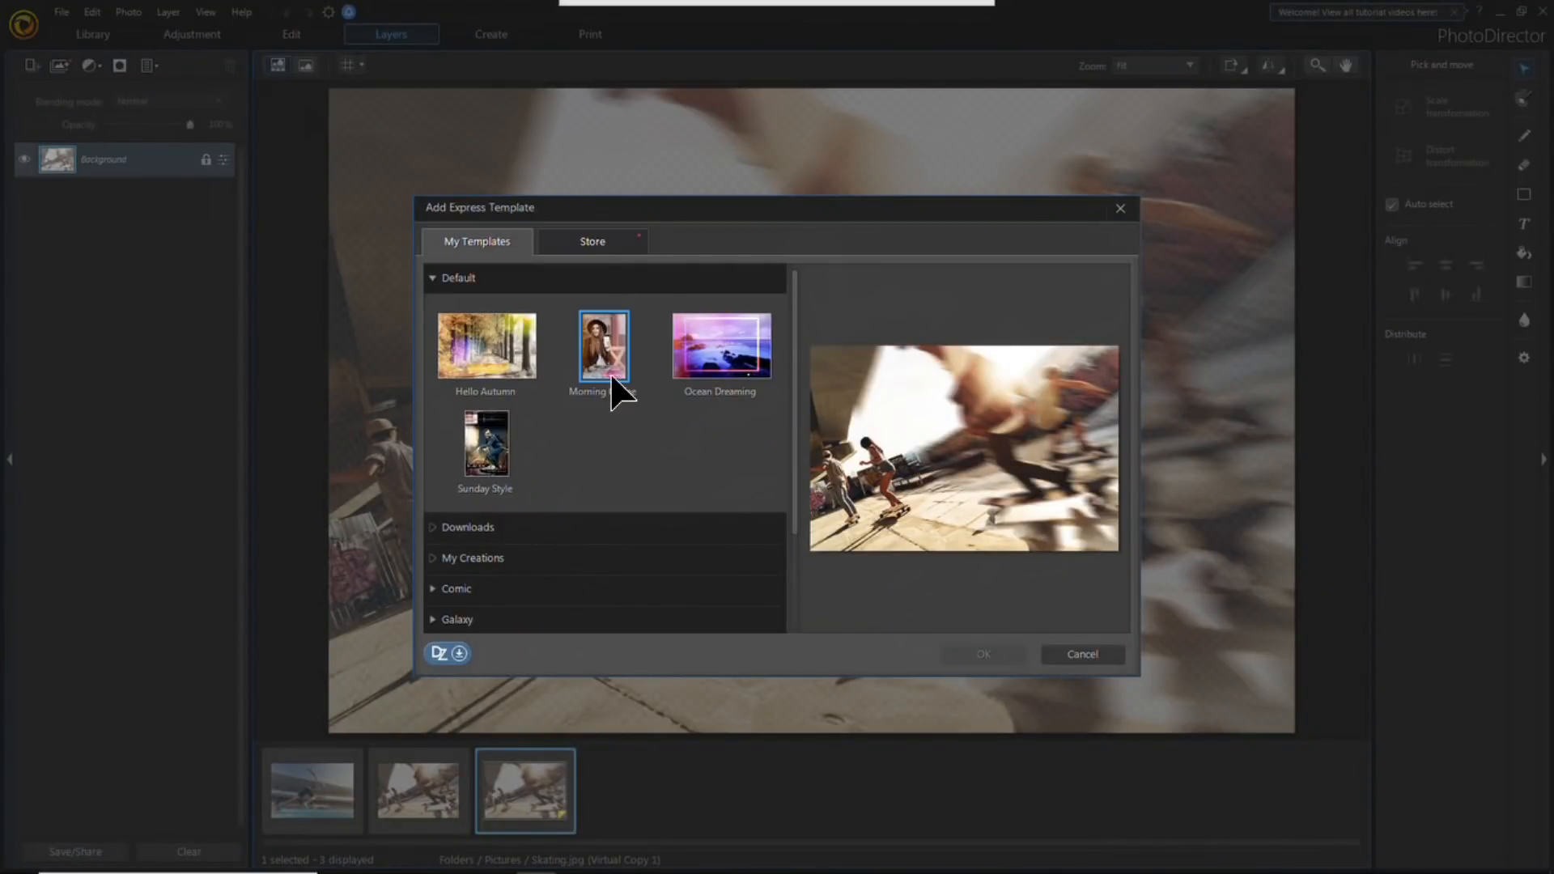
# Step: Preview the Comic templates Template 01-2 and Template 05-2 on the skating photo
pyautogui.scroll(-3, 583, 582)
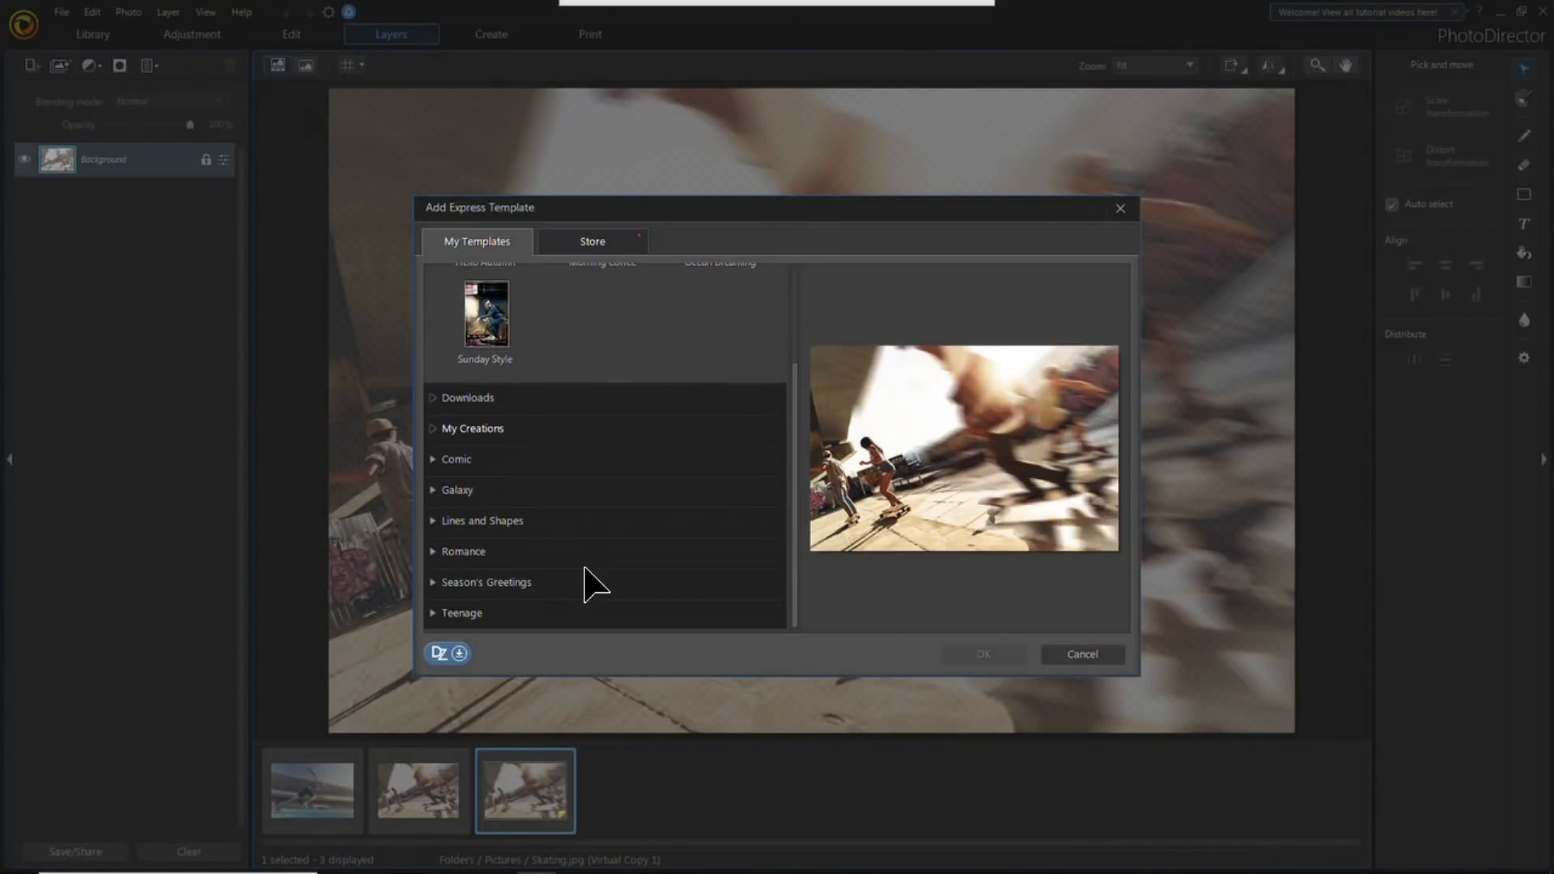
pyautogui.click(441, 460)
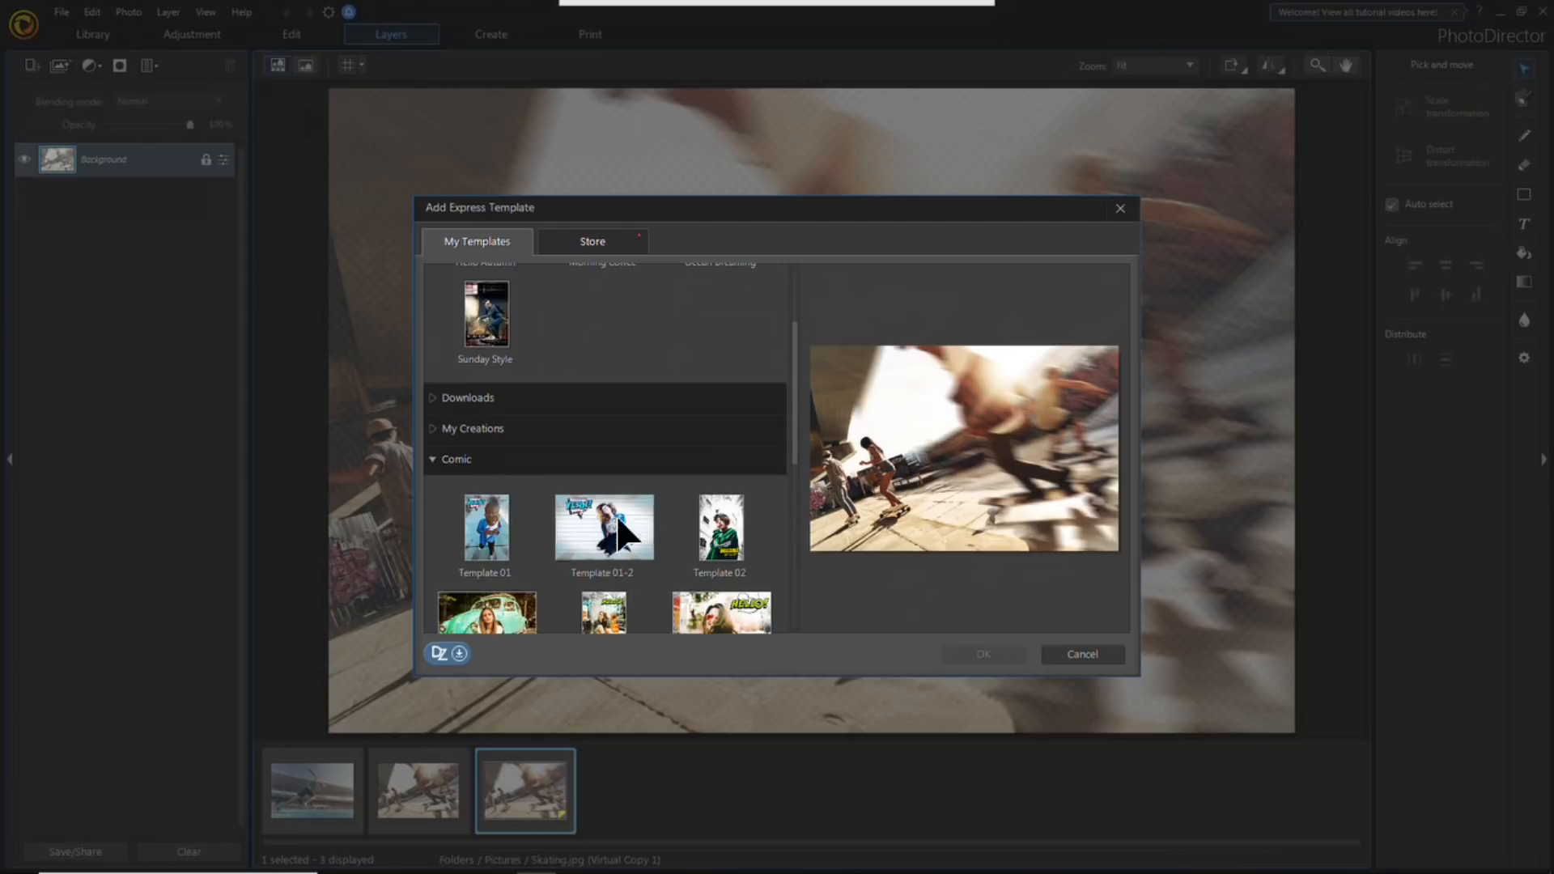
pyautogui.click(621, 537)
pyautogui.scroll(-6, 622, 536)
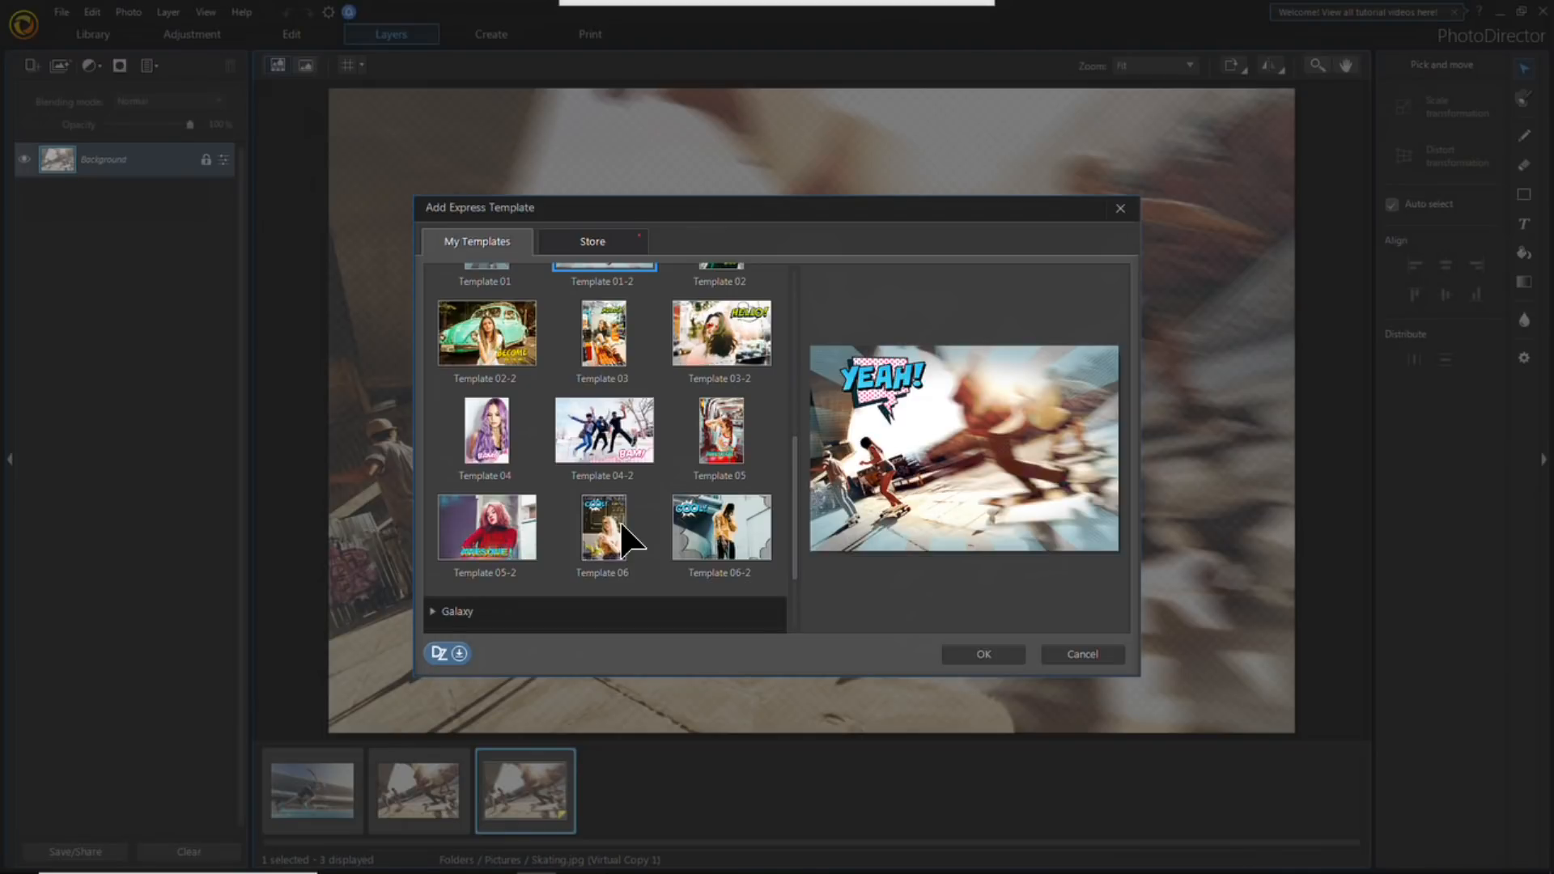
pyautogui.click(487, 526)
pyautogui.scroll(-2, 485, 519)
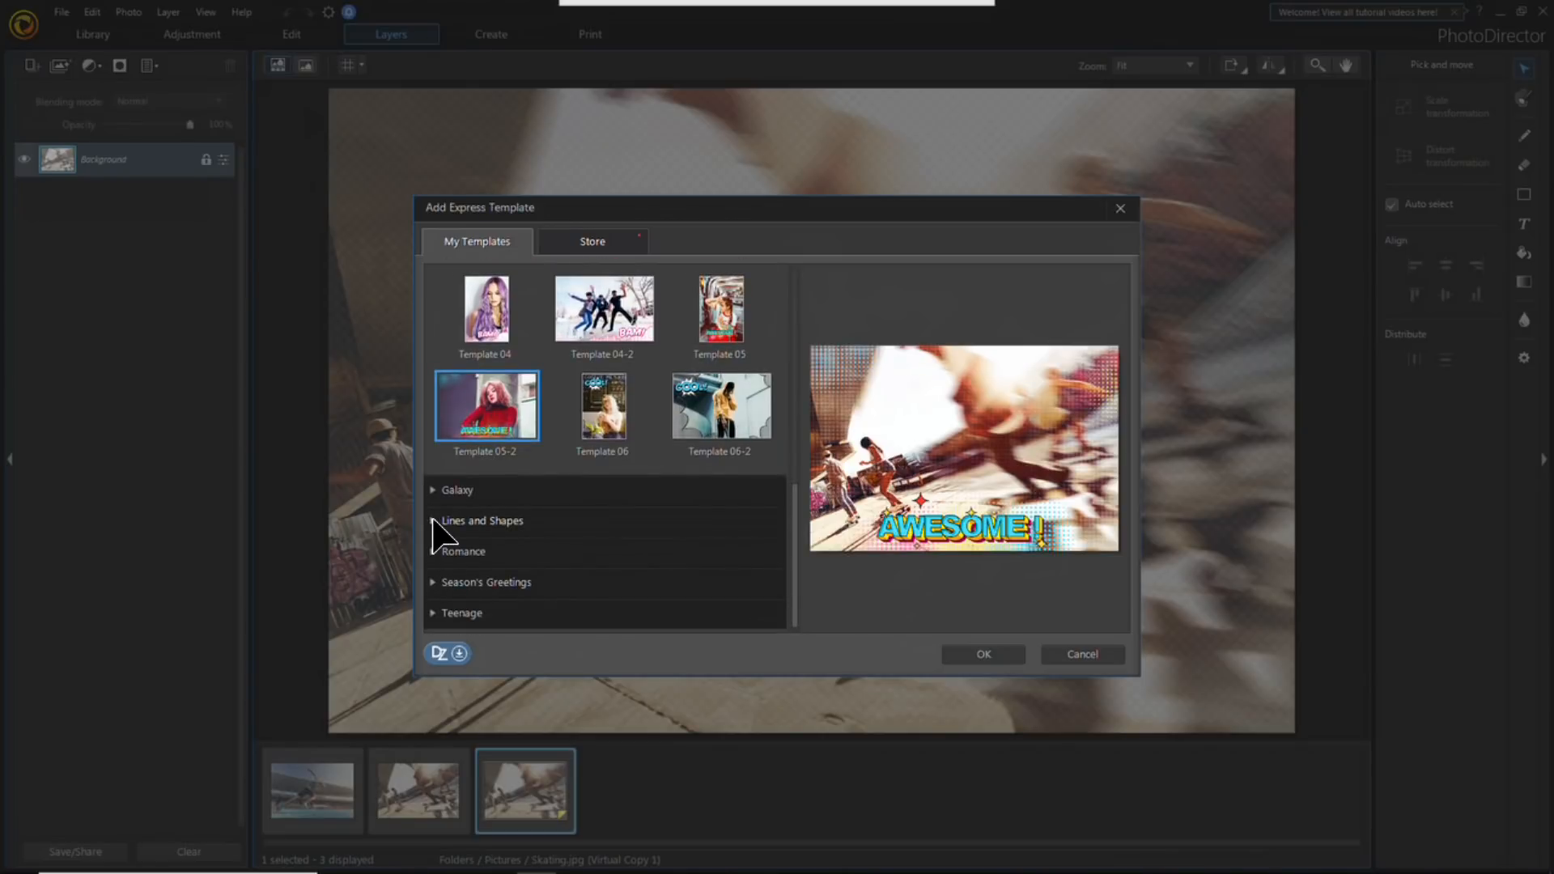
# Step: Apply the landscape template that follows Template 02 in the Lines and Shapes category to the skating photo
pyautogui.click(433, 520)
pyautogui.scroll(-6, 693, 518)
pyautogui.scroll(6, 694, 518)
pyautogui.click(521, 572)
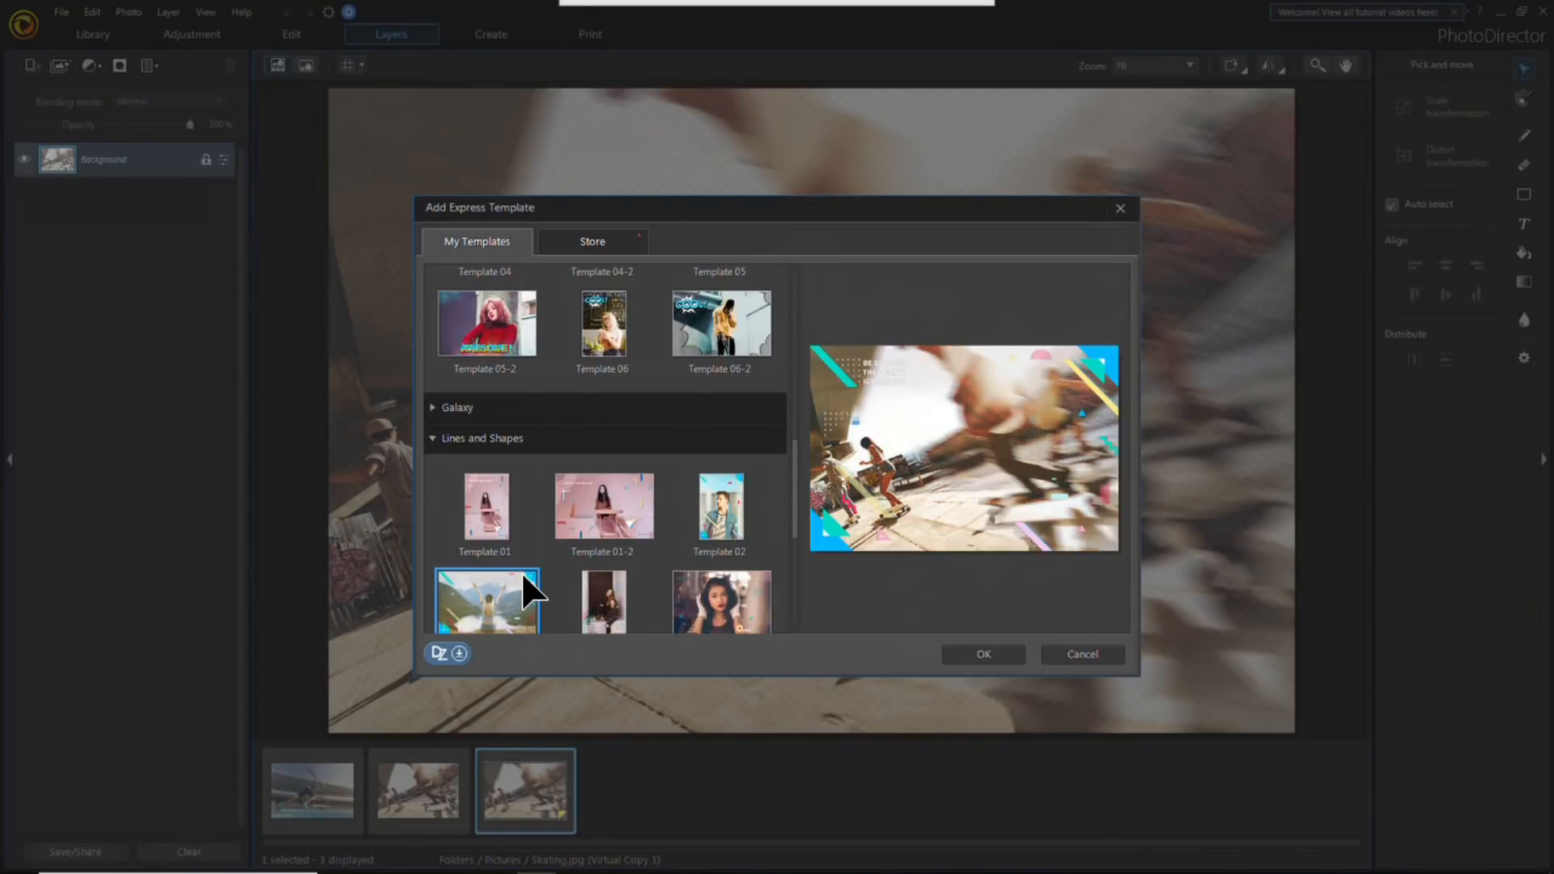
pyautogui.click(977, 657)
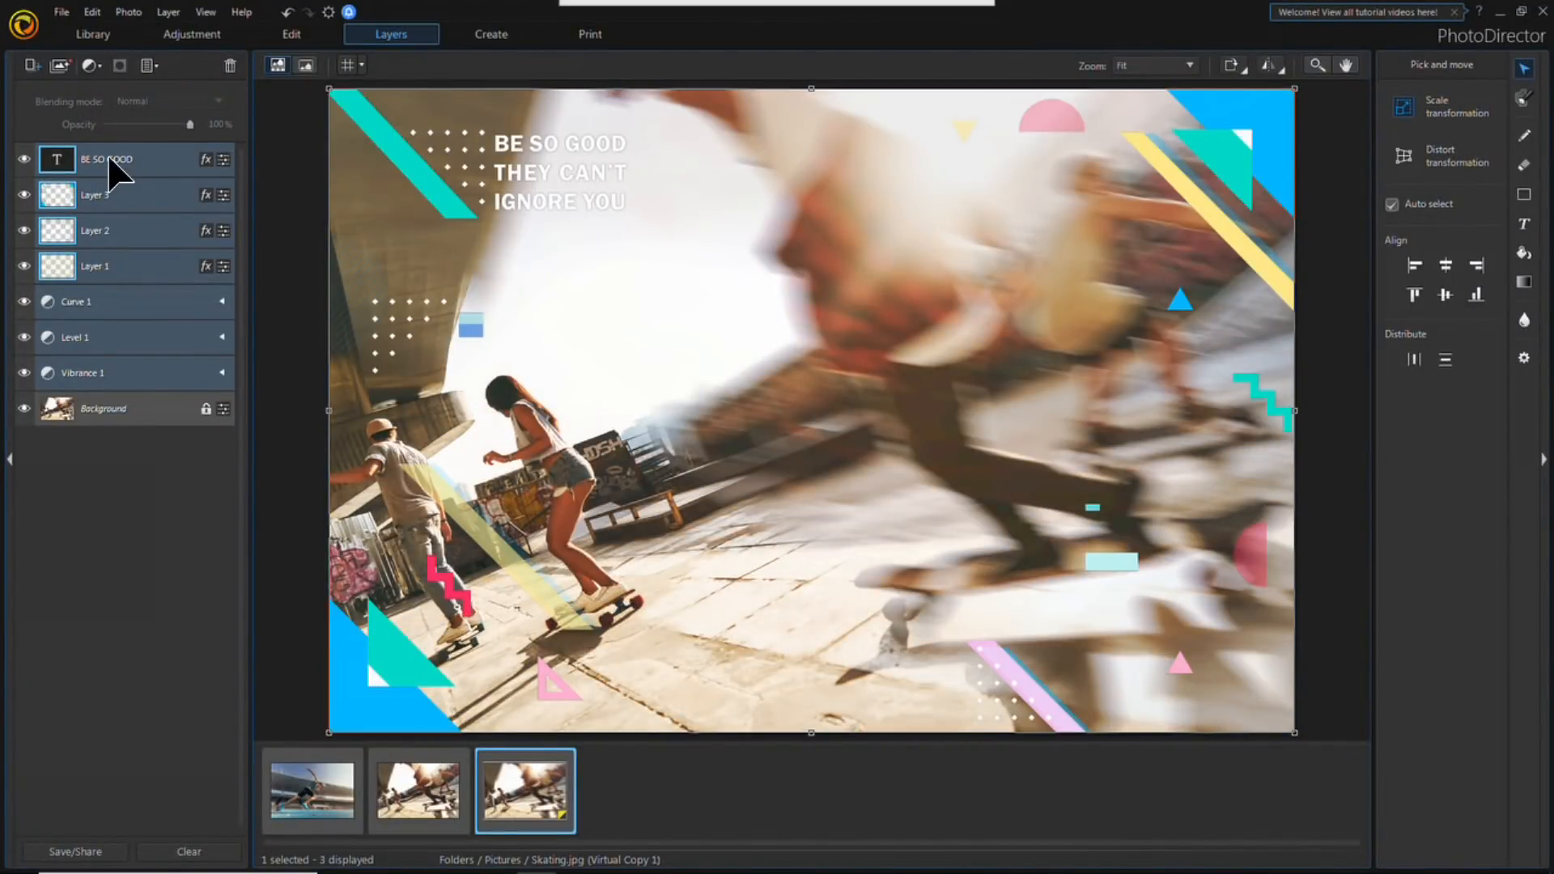
# Step: Toggle the template's text layer off and on, and delete that "BE SO GOOD THEY CAN'T IGNORE YOU" layer
pyautogui.click(24, 159)
pyautogui.click(25, 158)
pyautogui.click(121, 149)
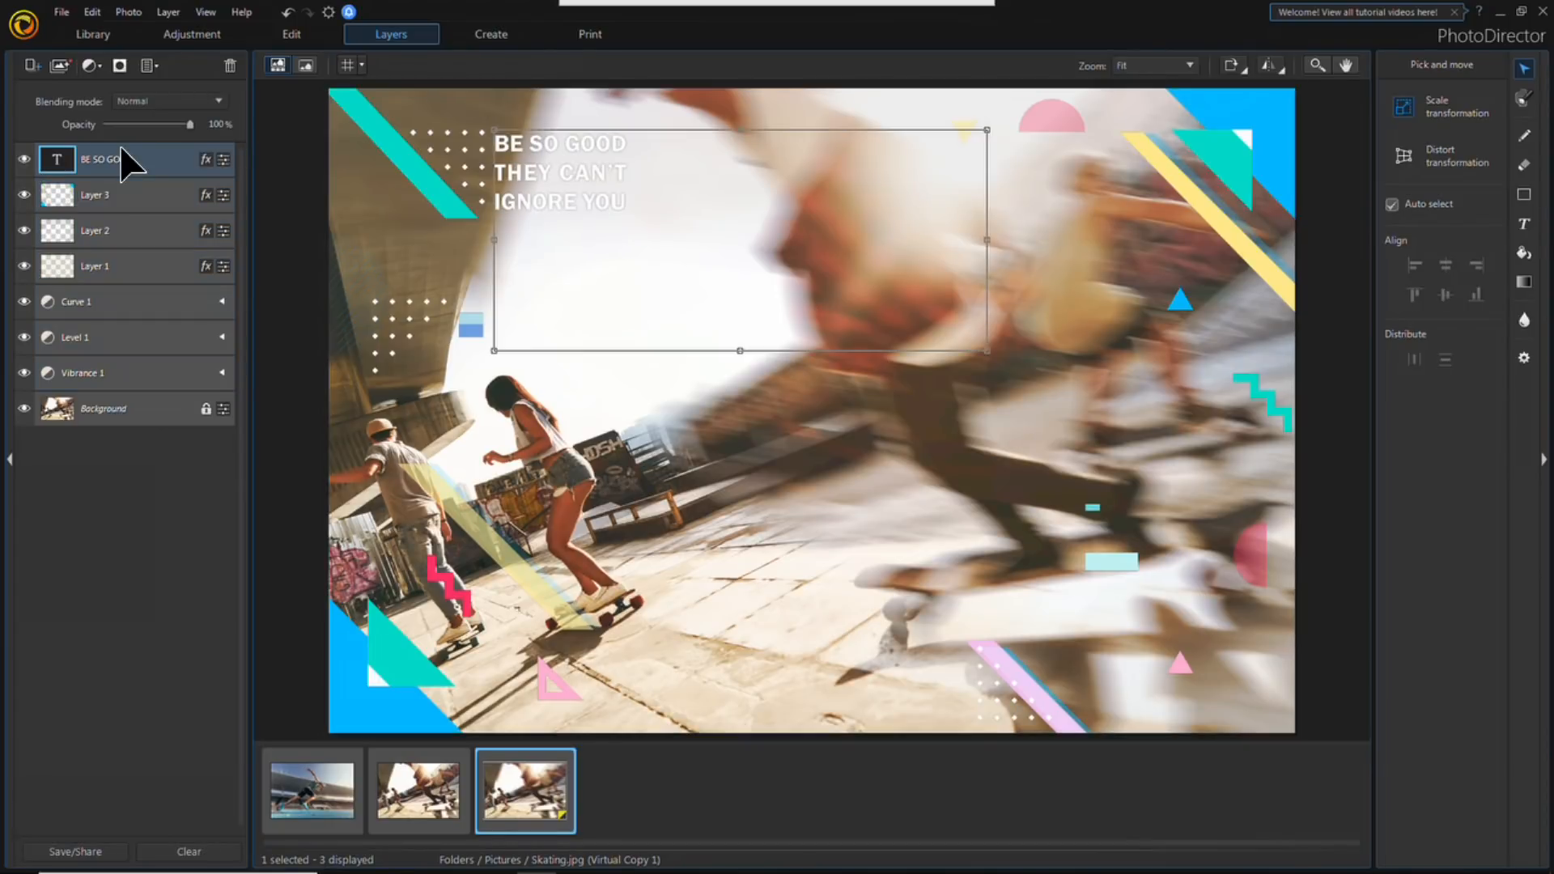
pyautogui.press('Delete')
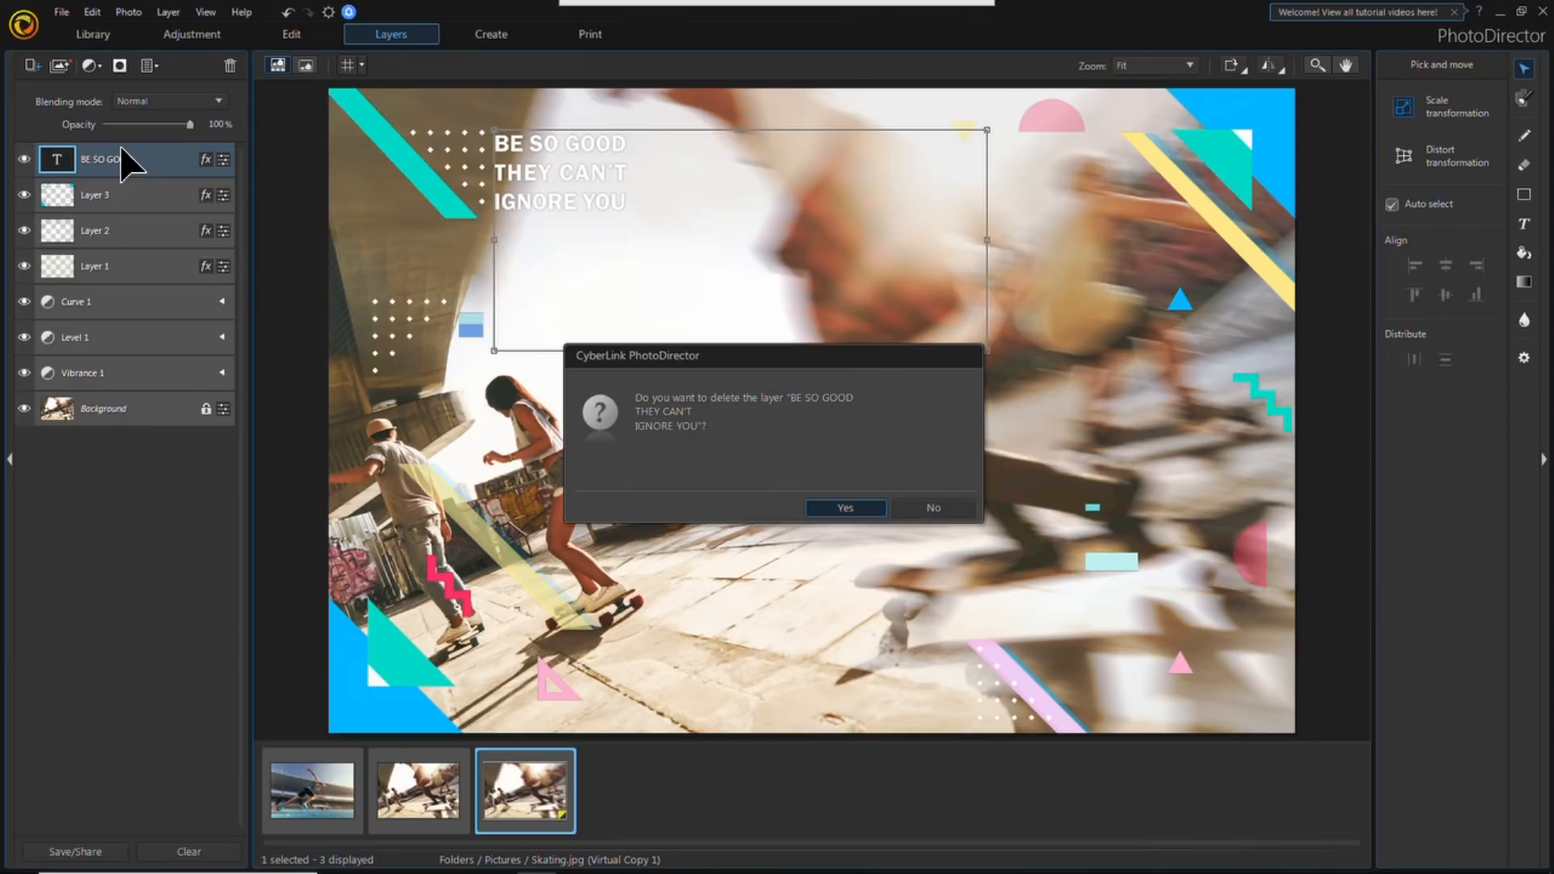
pyautogui.click(843, 507)
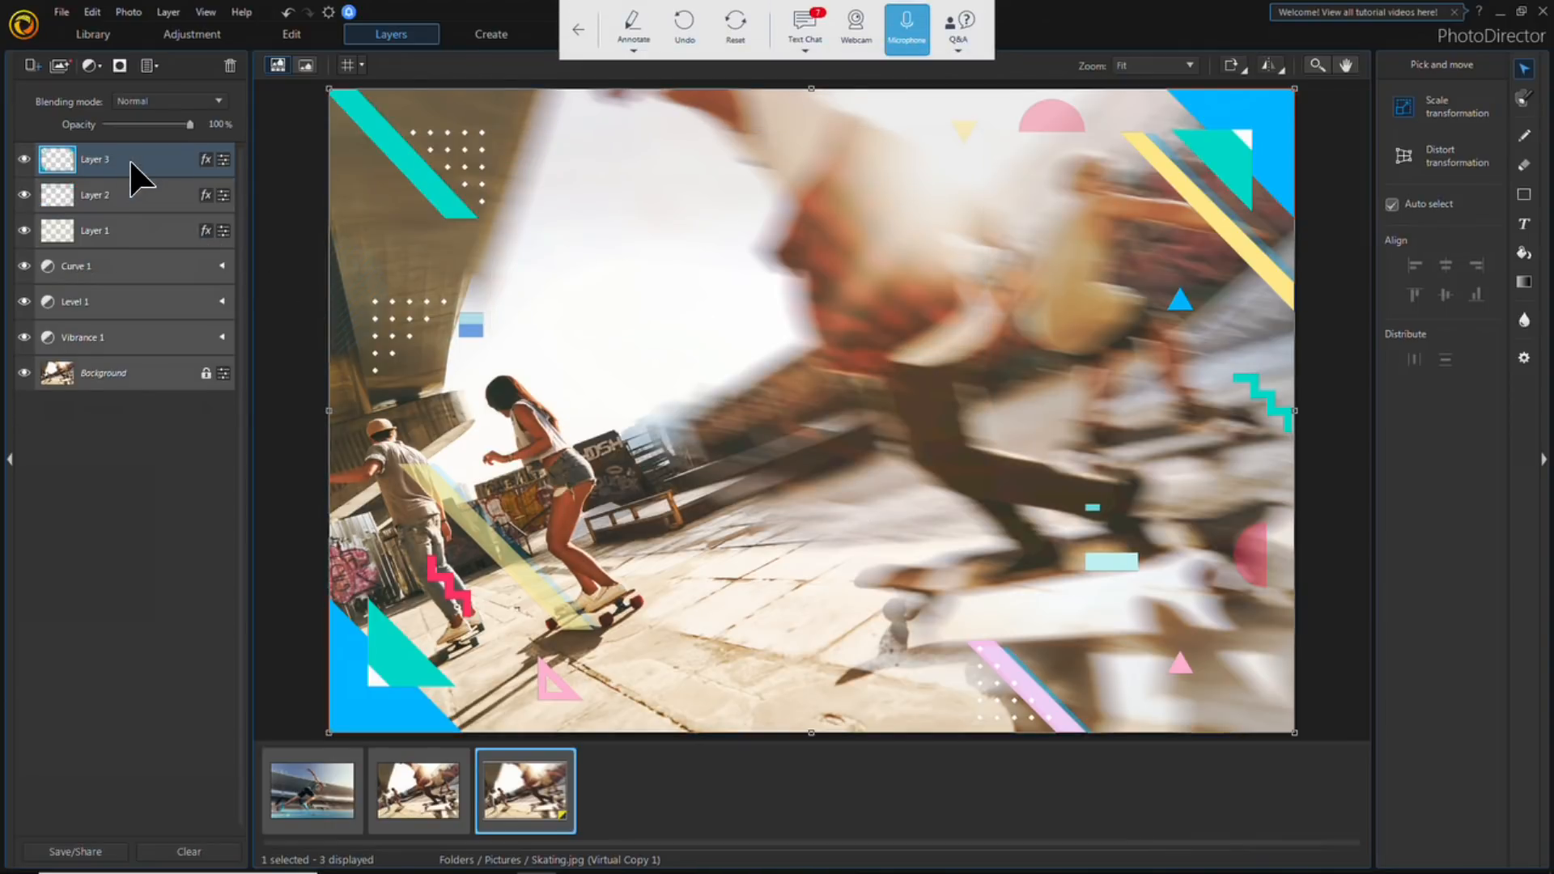
# Step: Toggle the visibility of Layer 3 and Layer 2, try narrowing Layer 3's shapes from the photo's left side, and restore their full width
pyautogui.click(25, 159)
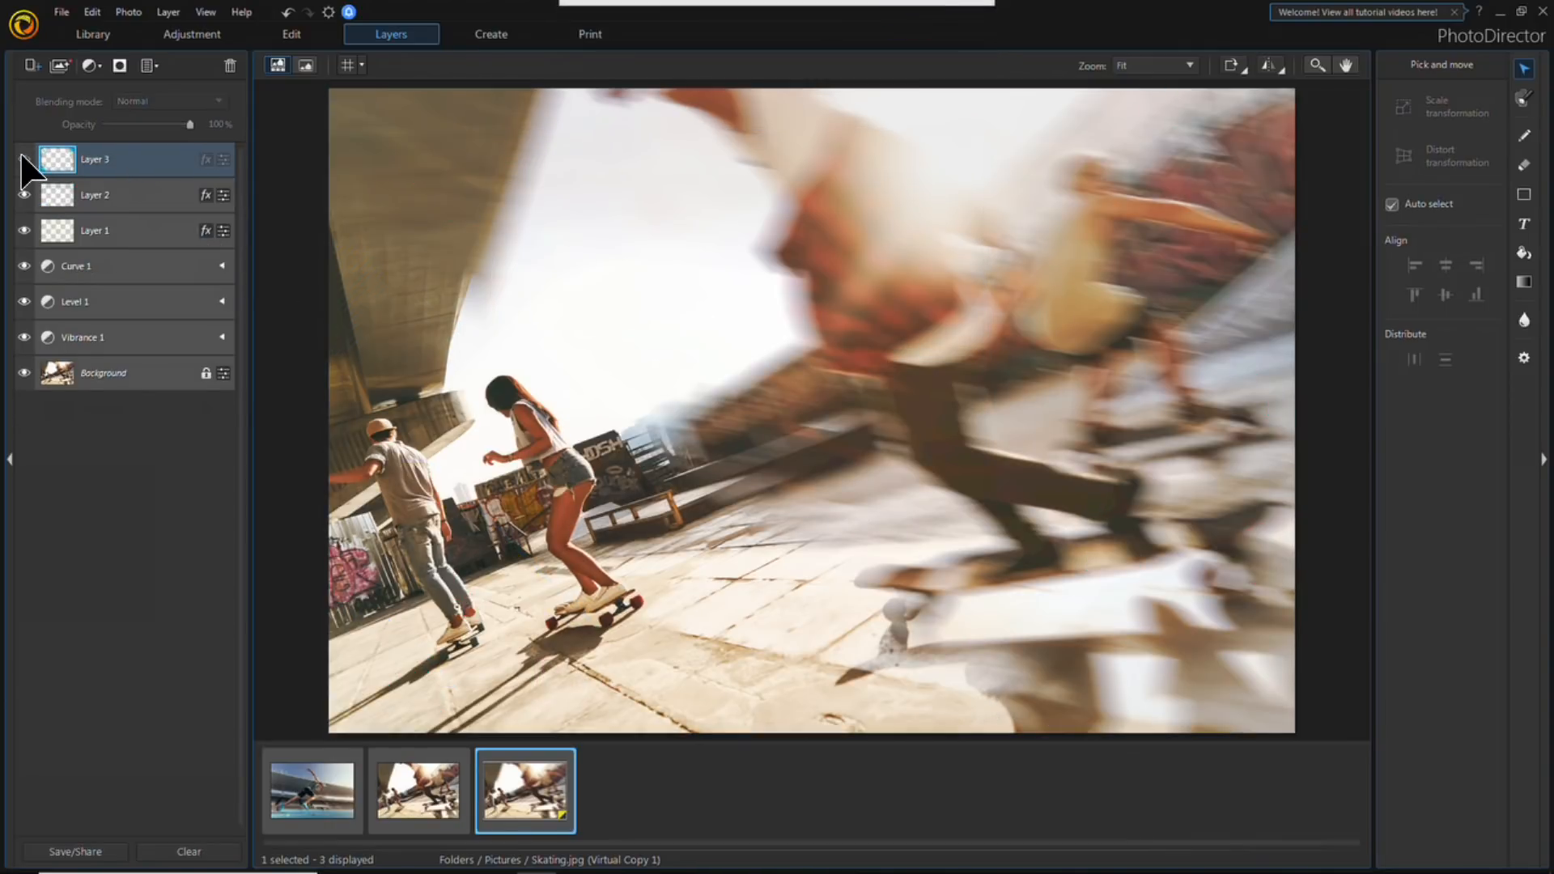
pyautogui.click(24, 159)
pyautogui.click(25, 195)
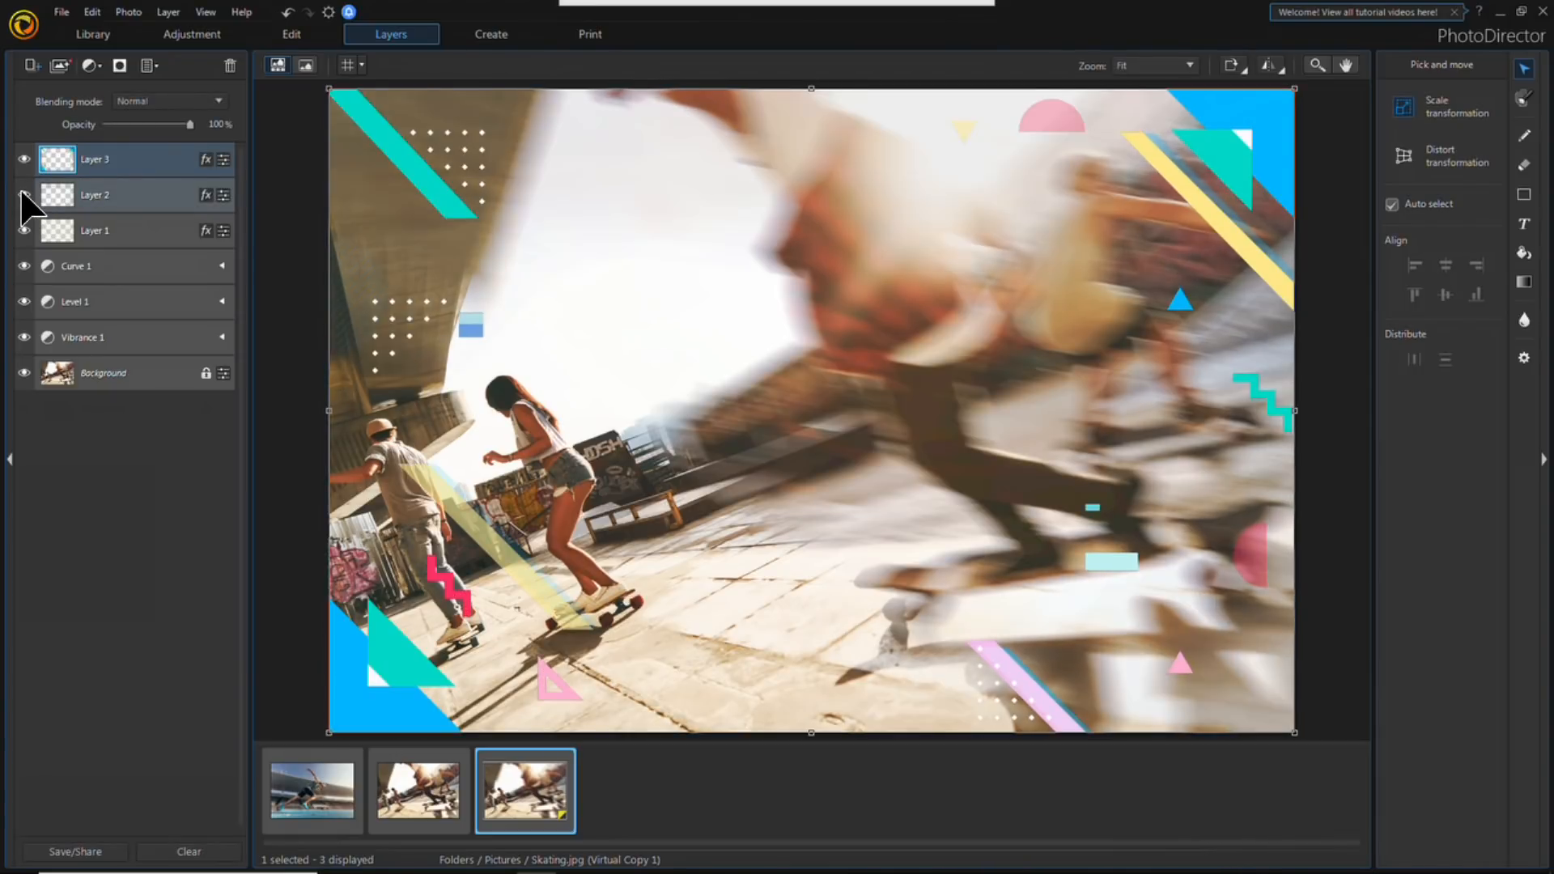
pyautogui.click(24, 195)
pyautogui.moveTo(329, 409); pyautogui.dragTo(608, 409)
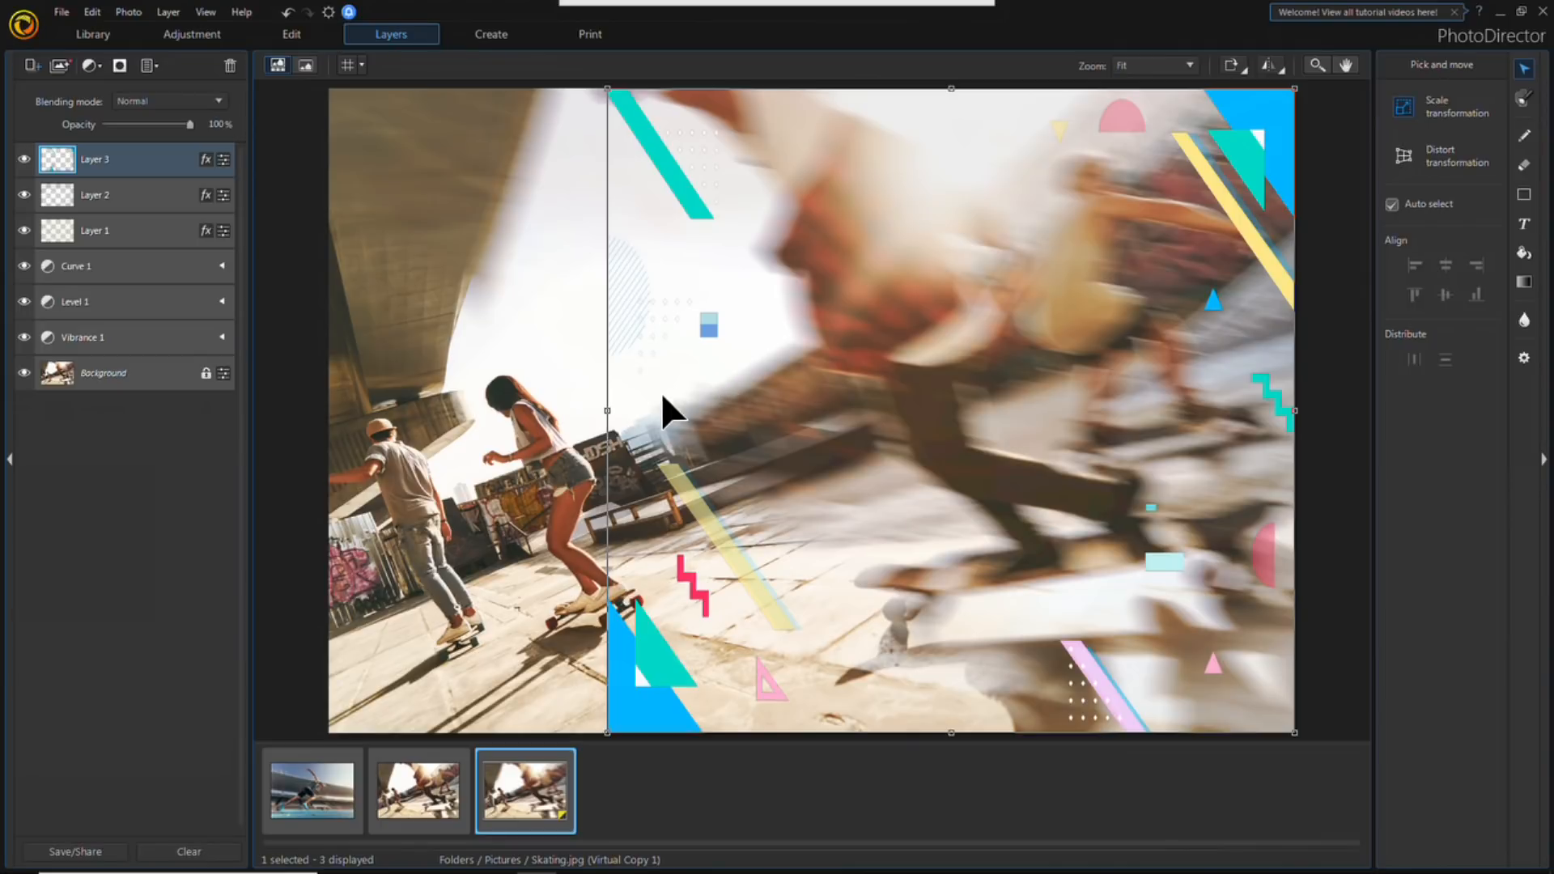
pyautogui.moveTo(613, 410); pyautogui.dragTo(329, 402)
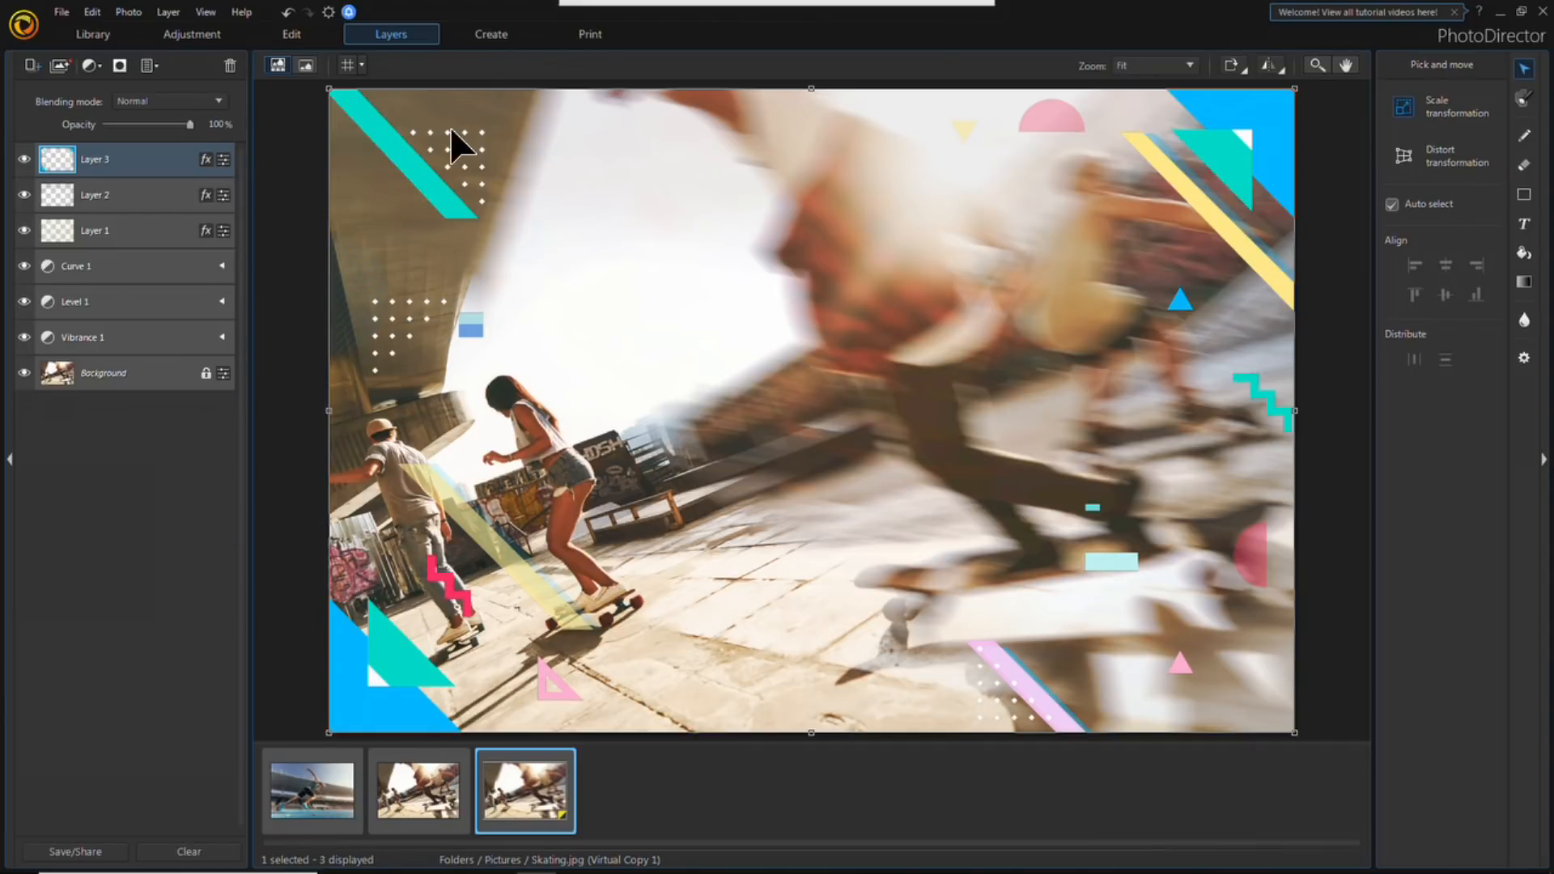
# Step: Return to the Library, saving the layer edits as a virtual copy, and briefly check the webinar's text chat
pyautogui.click(105, 34)
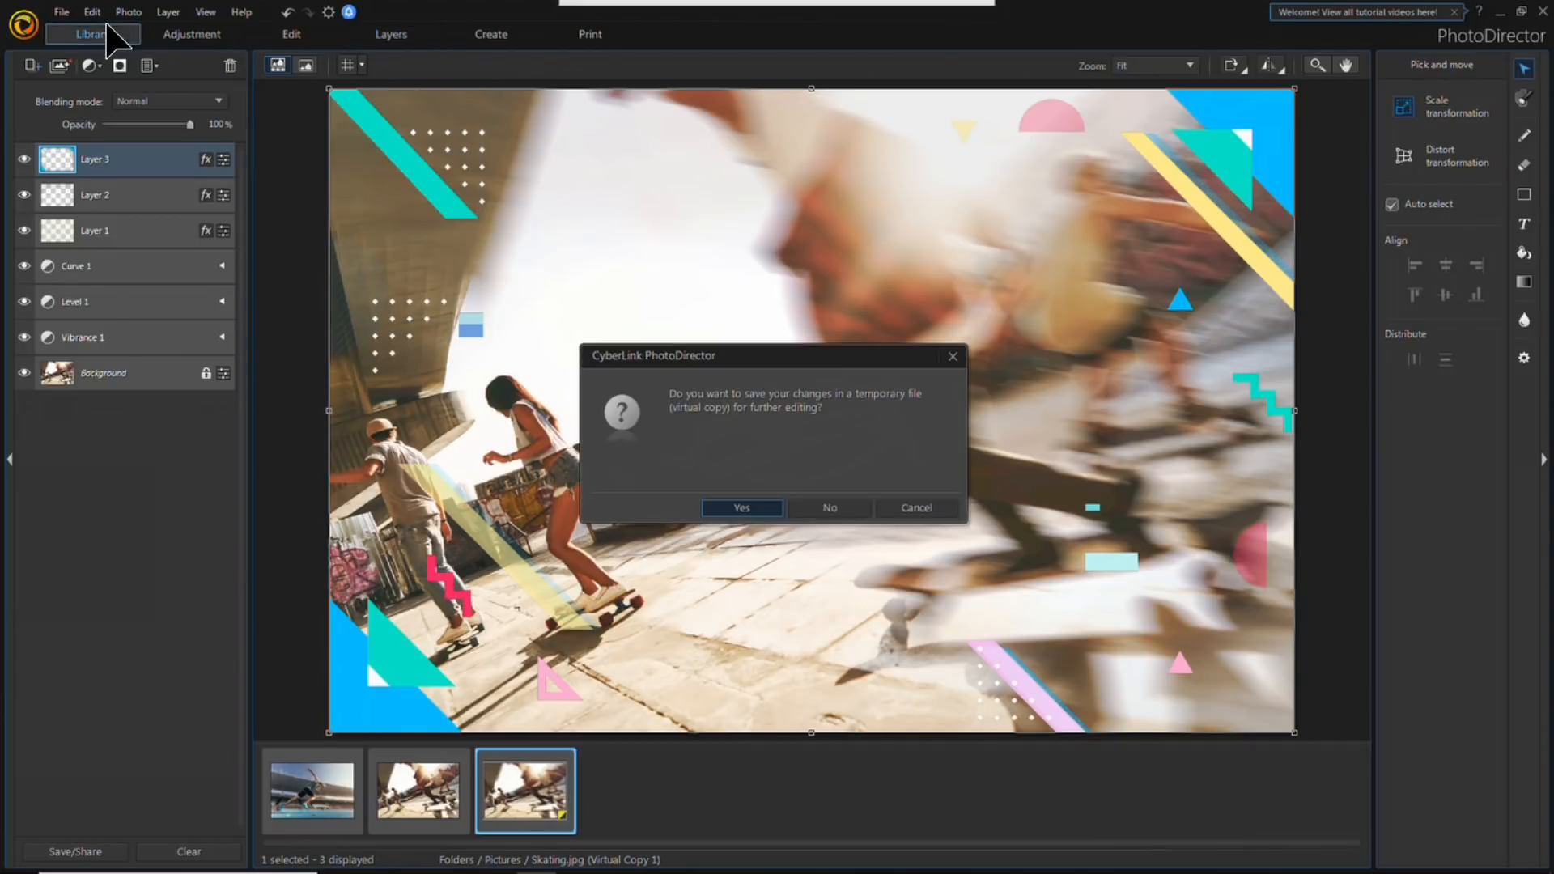
pyautogui.click(740, 507)
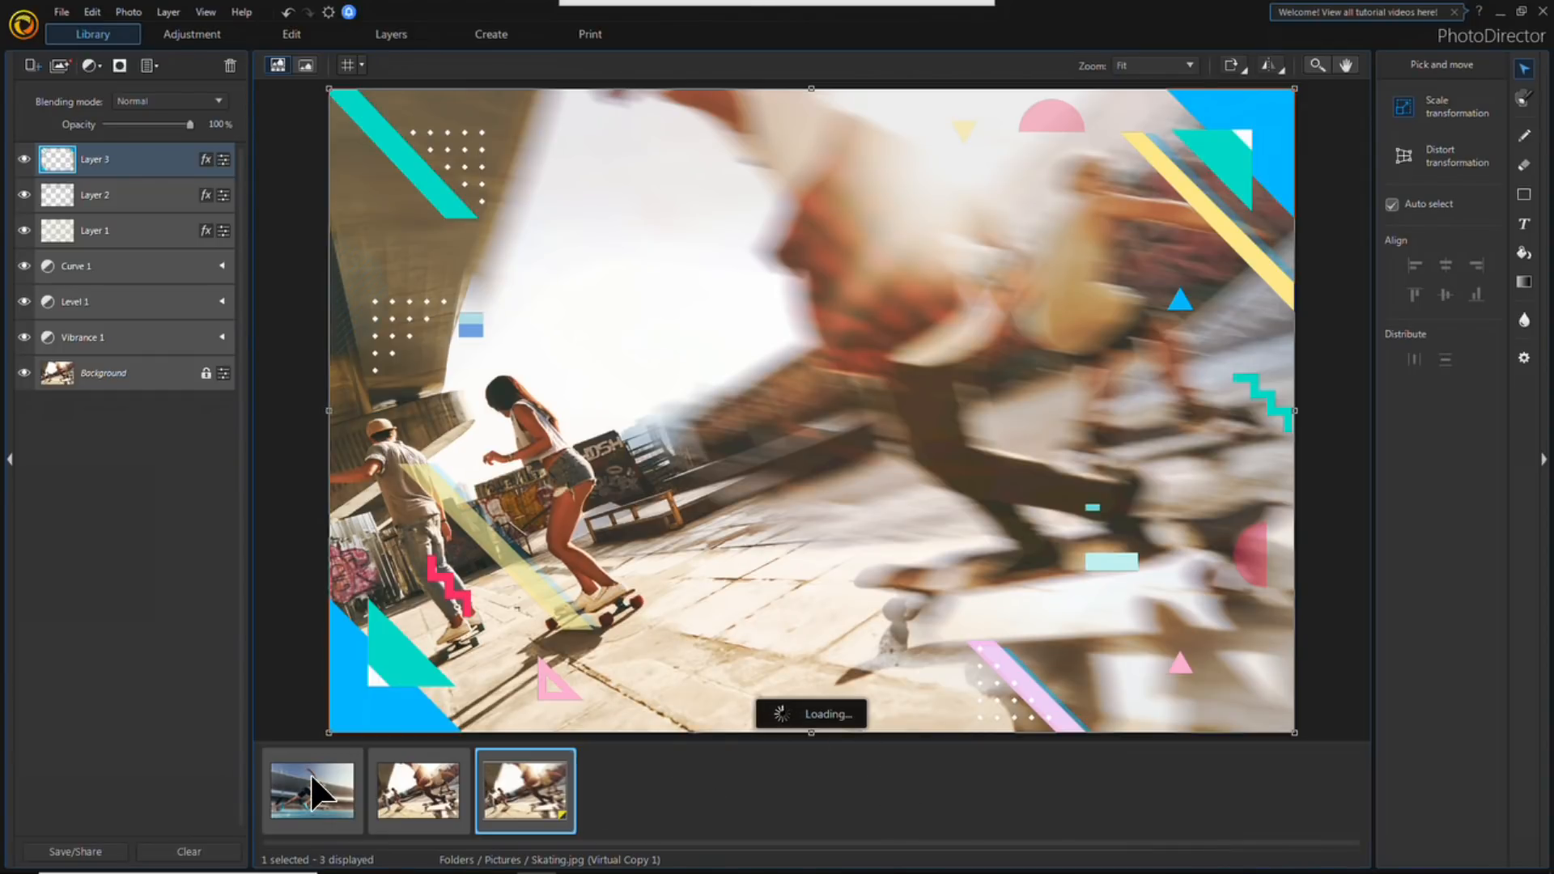
pyautogui.click(806, 28)
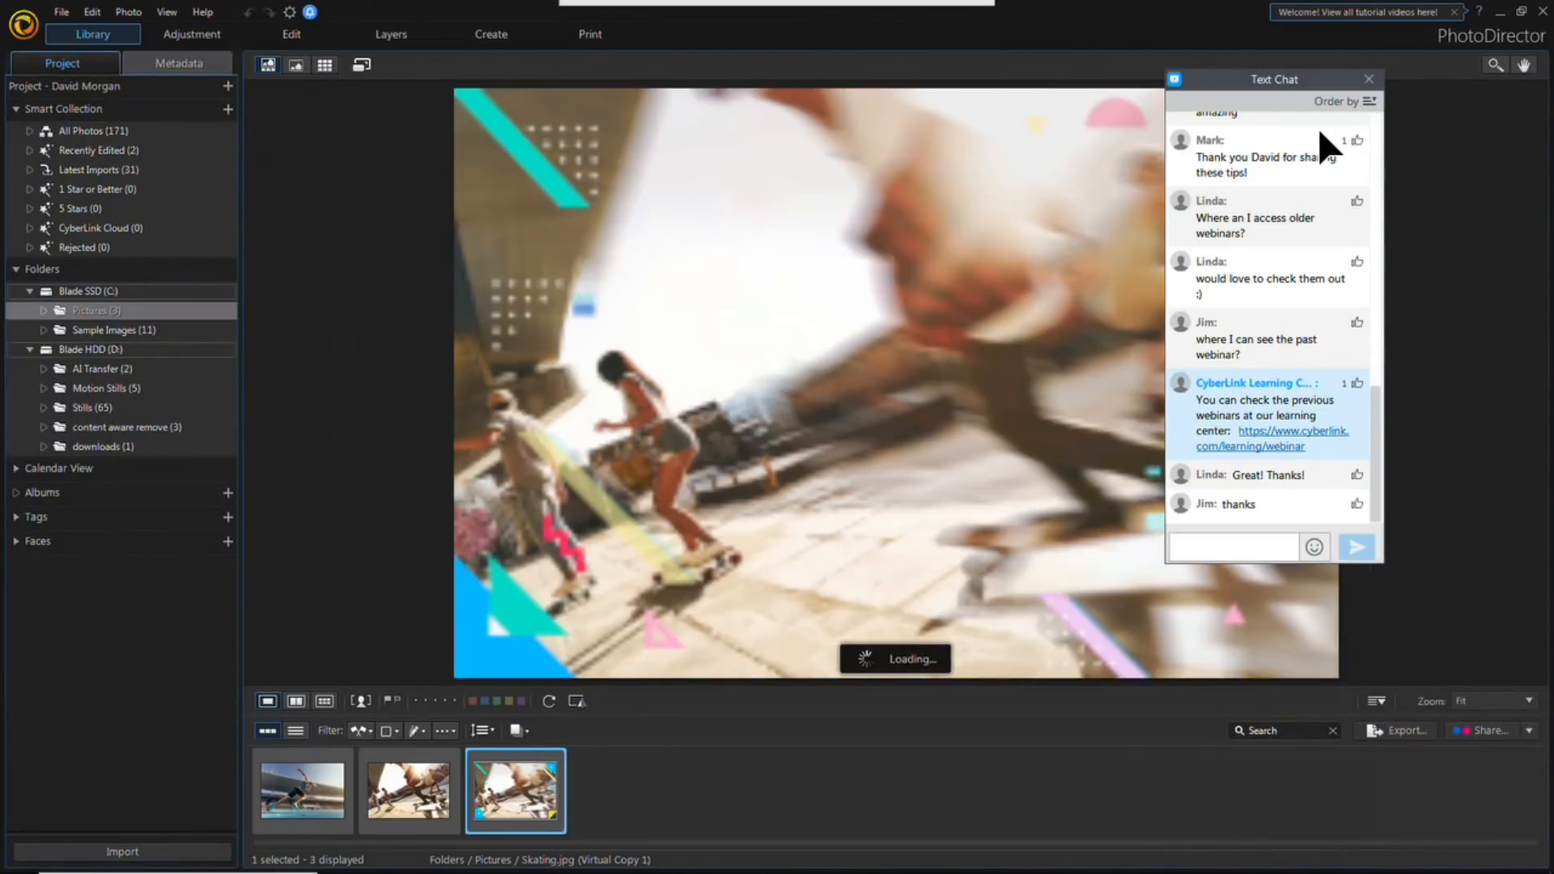
pyautogui.click(1368, 79)
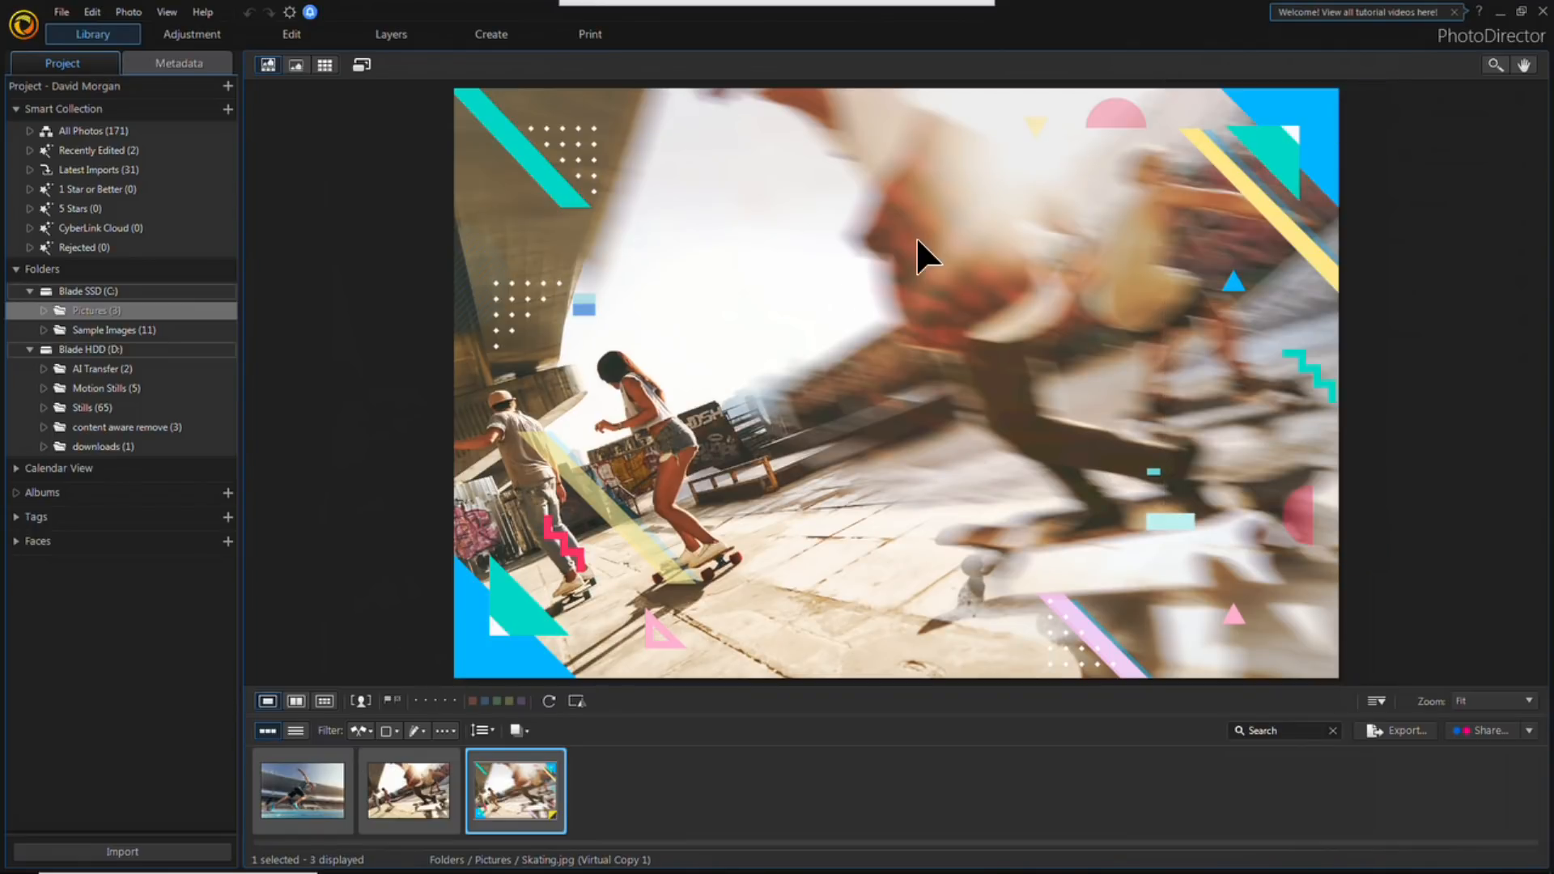
# Step: Open Run.jpg in the Blur Tools, choose the brush mode and set the blur type to Motion Blur
pyautogui.click(333, 781)
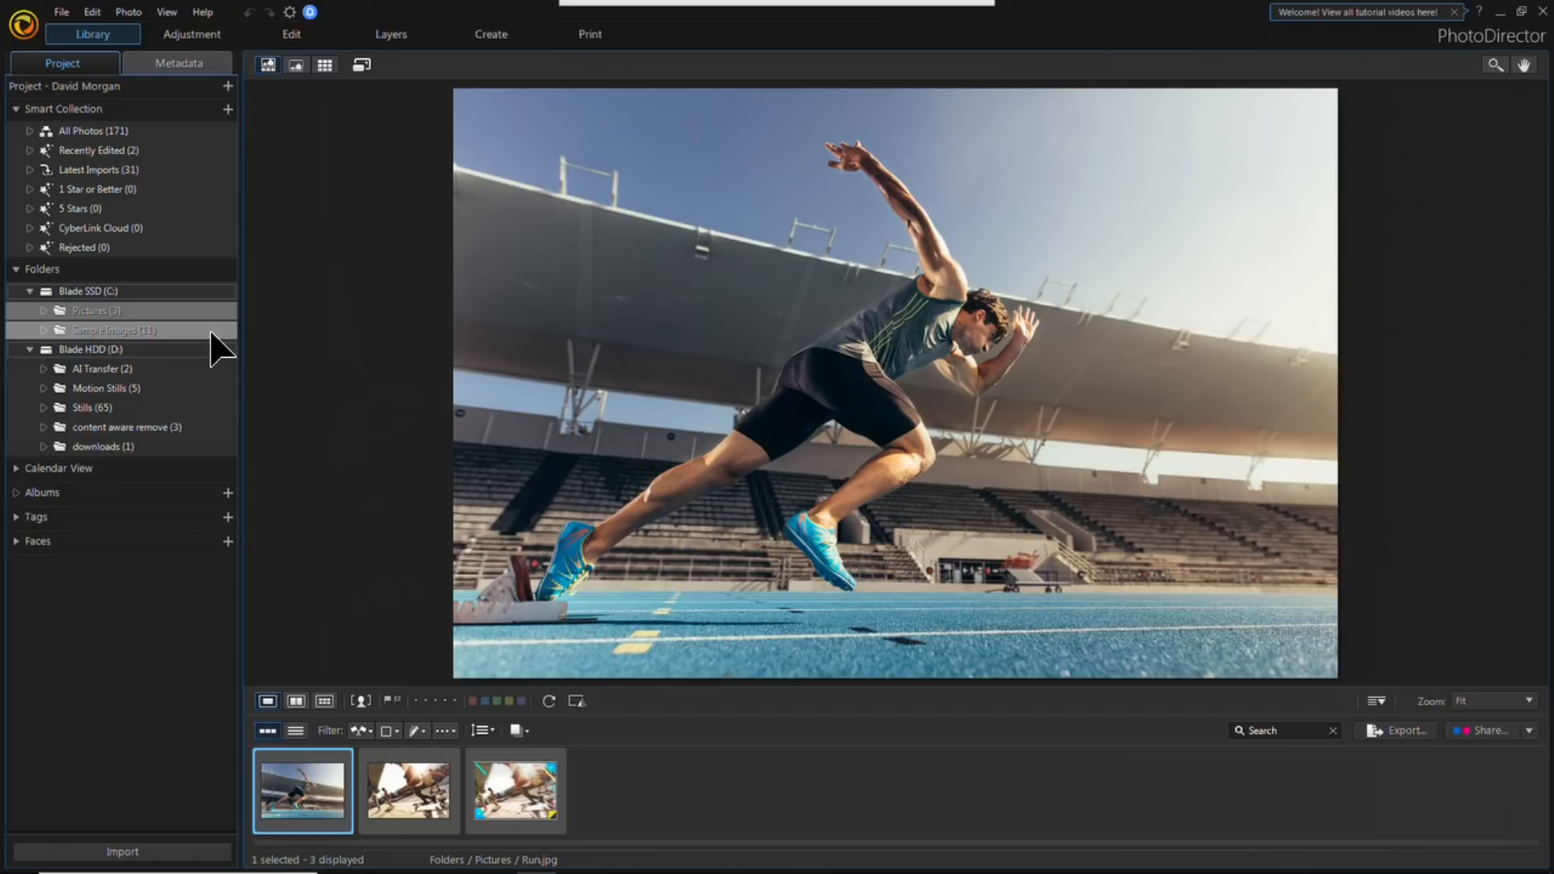
pyautogui.click(265, 37)
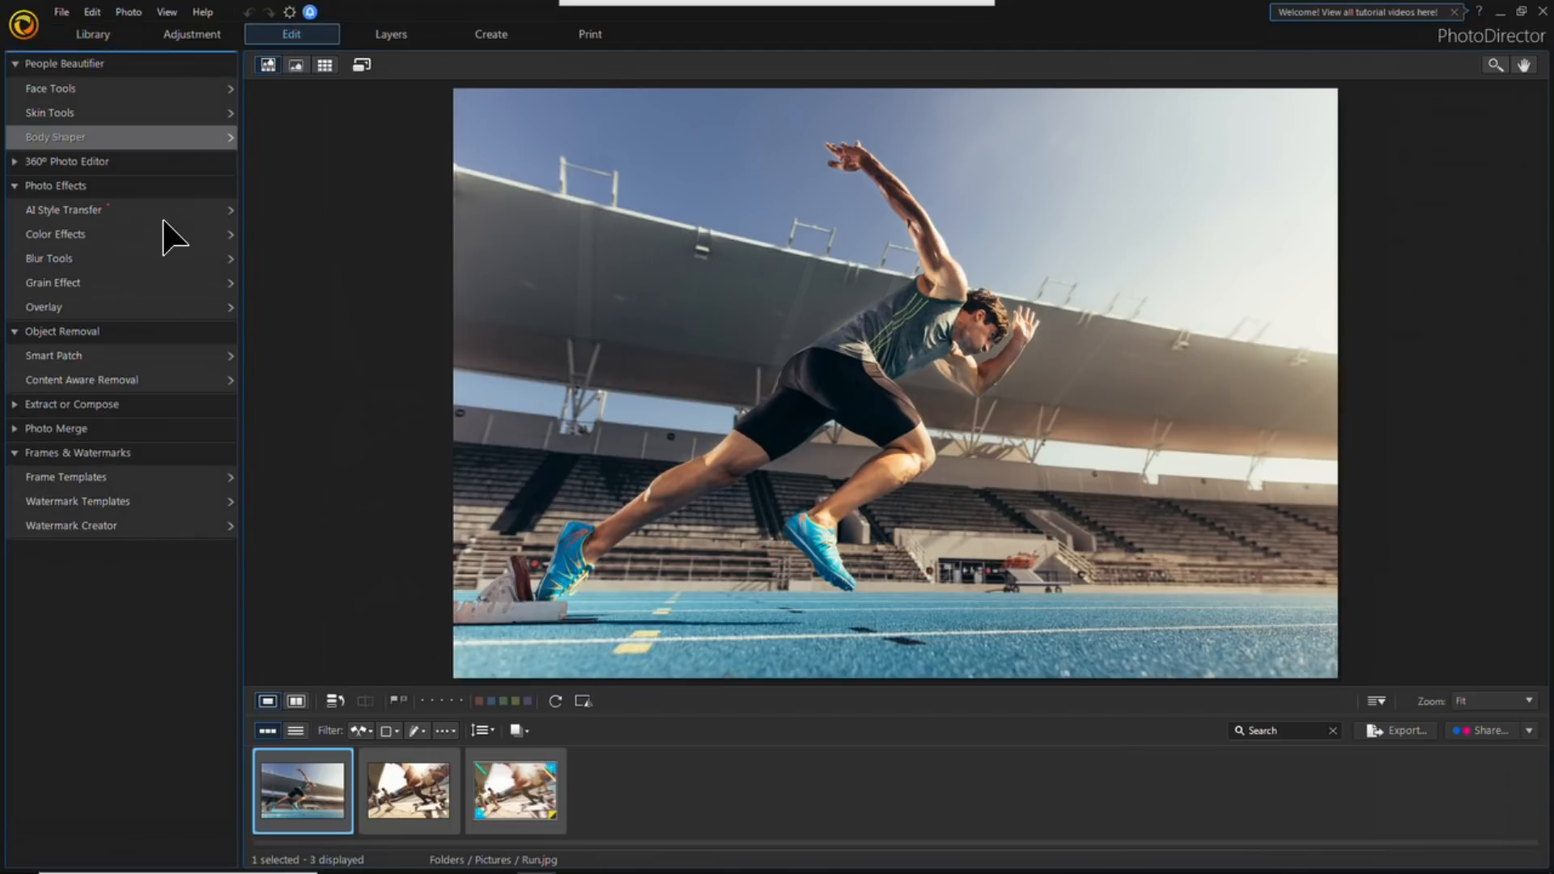
pyautogui.click(146, 267)
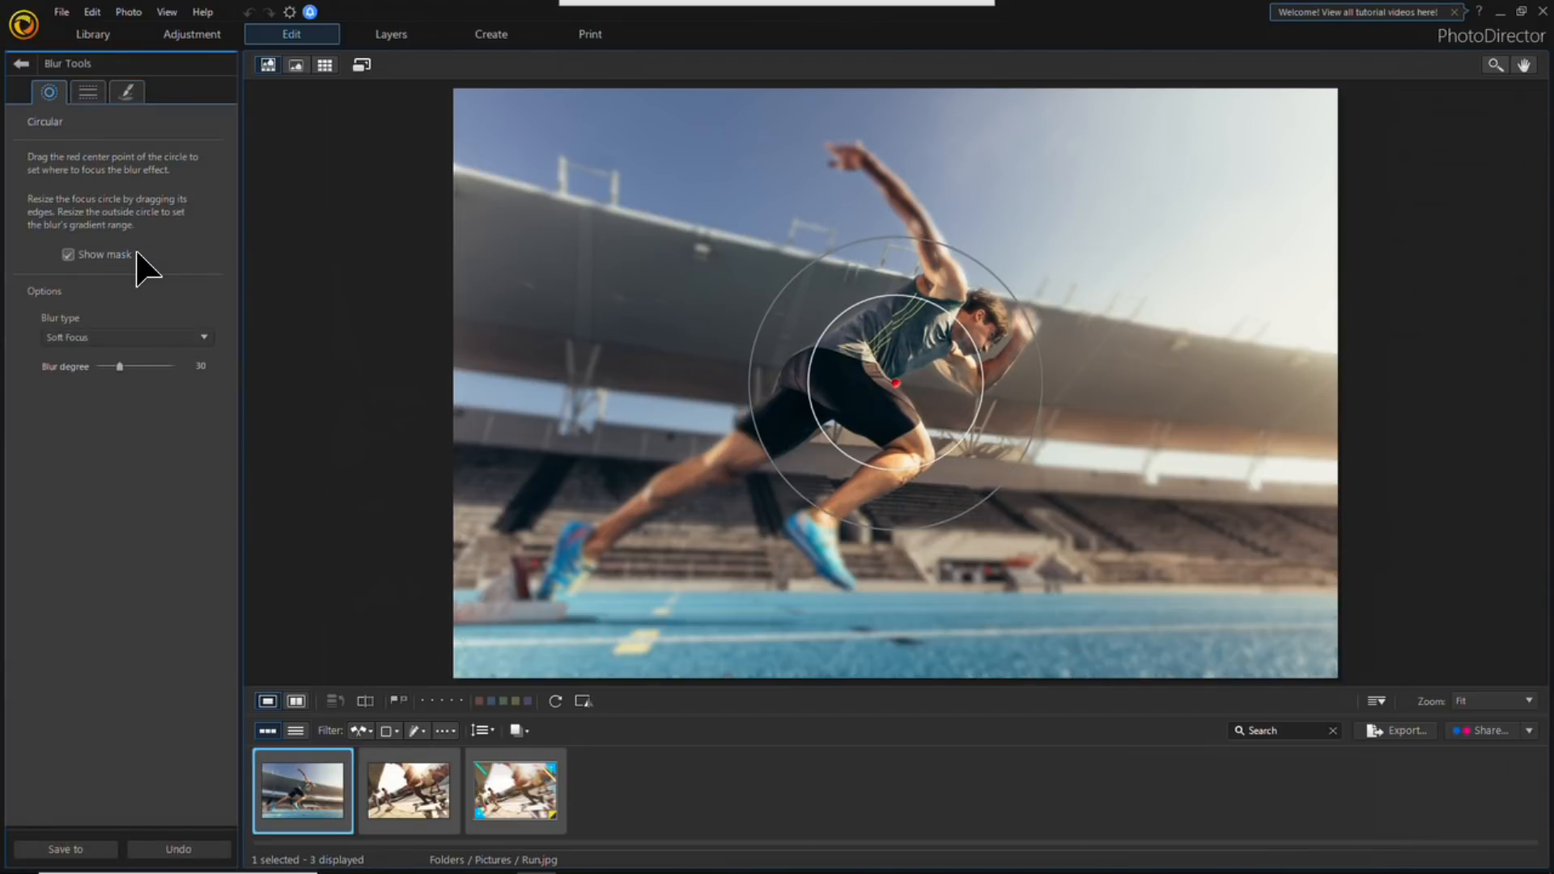
pyautogui.click(127, 93)
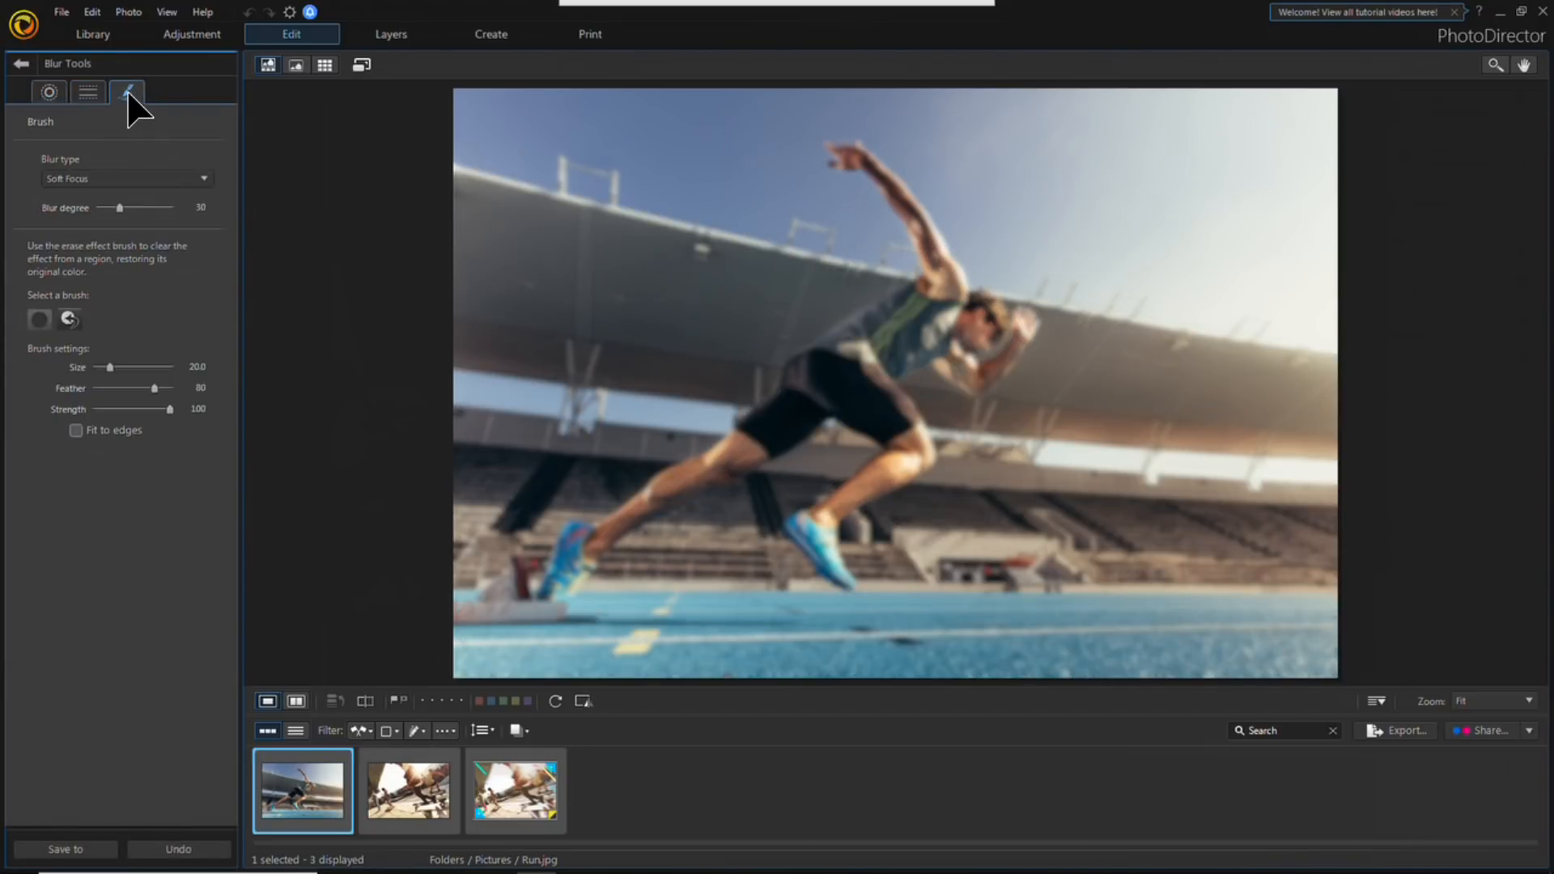
pyautogui.click(184, 178)
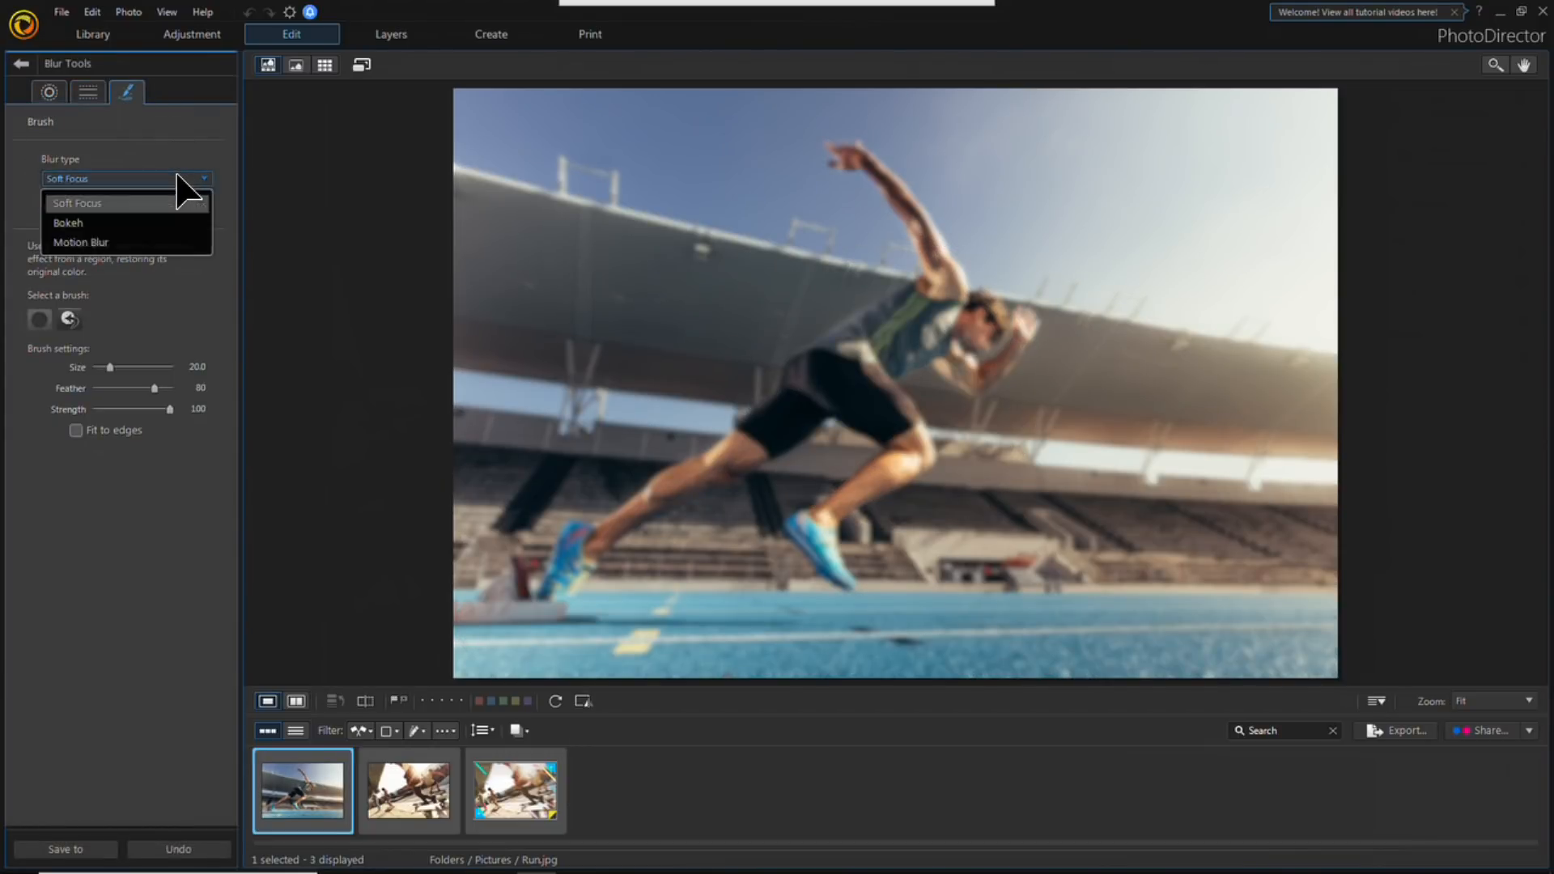
pyautogui.click(150, 242)
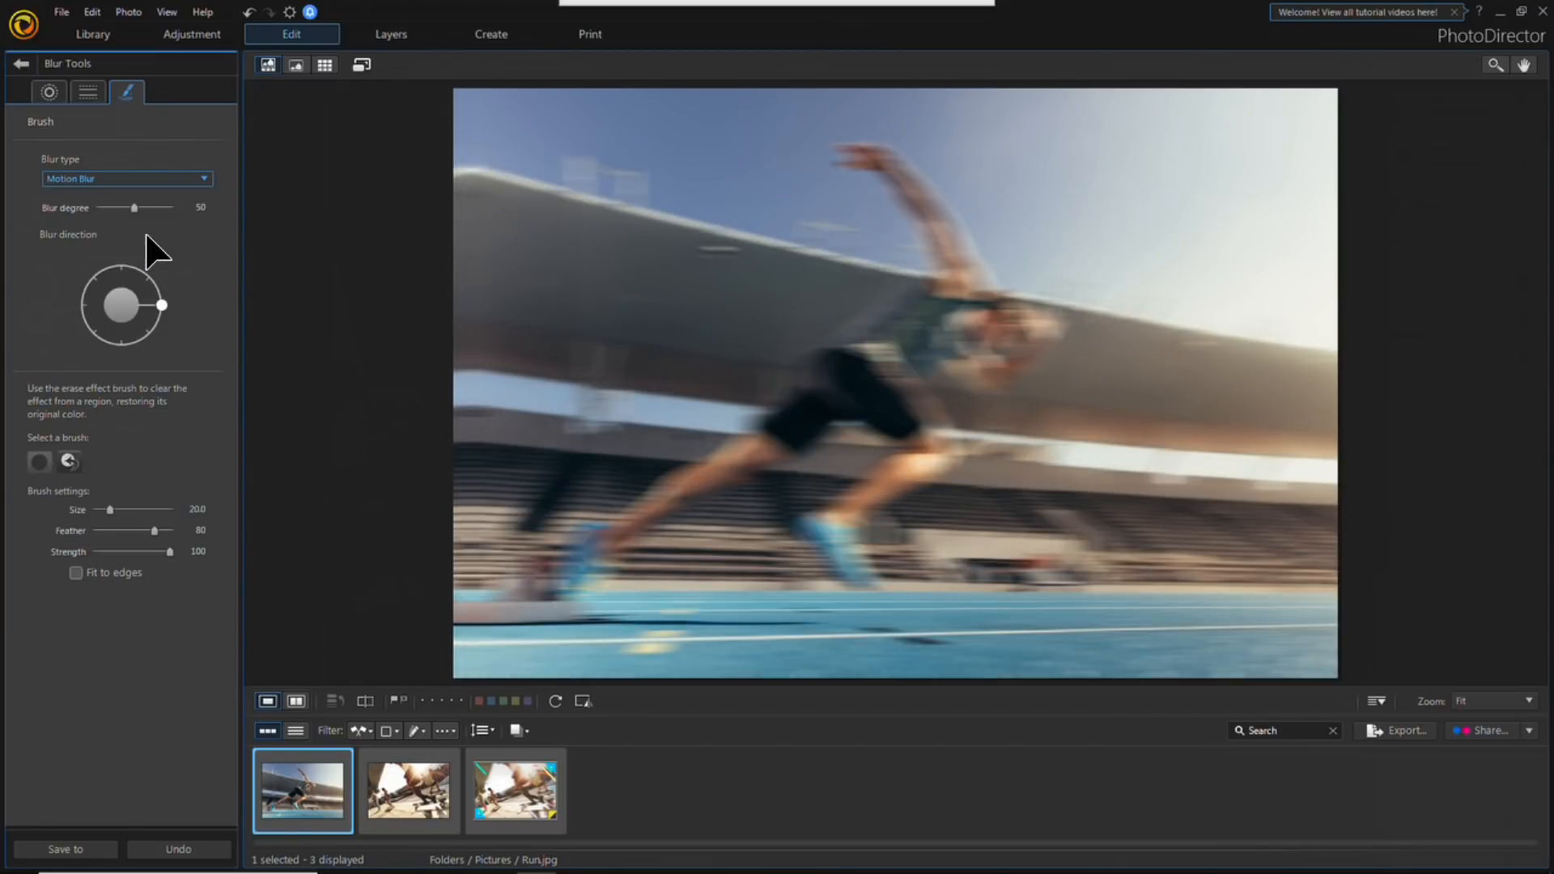
# Step: Set the brush motion blur's degree to 34 on the runner photo
pyautogui.click(135, 208)
pyautogui.moveTo(136, 208)
pyautogui.mouseDown()
pyautogui.moveTo(100, 209)
pyautogui.moveTo(174, 209)
pyautogui.moveTo(122, 199)
pyautogui.mouseUp()
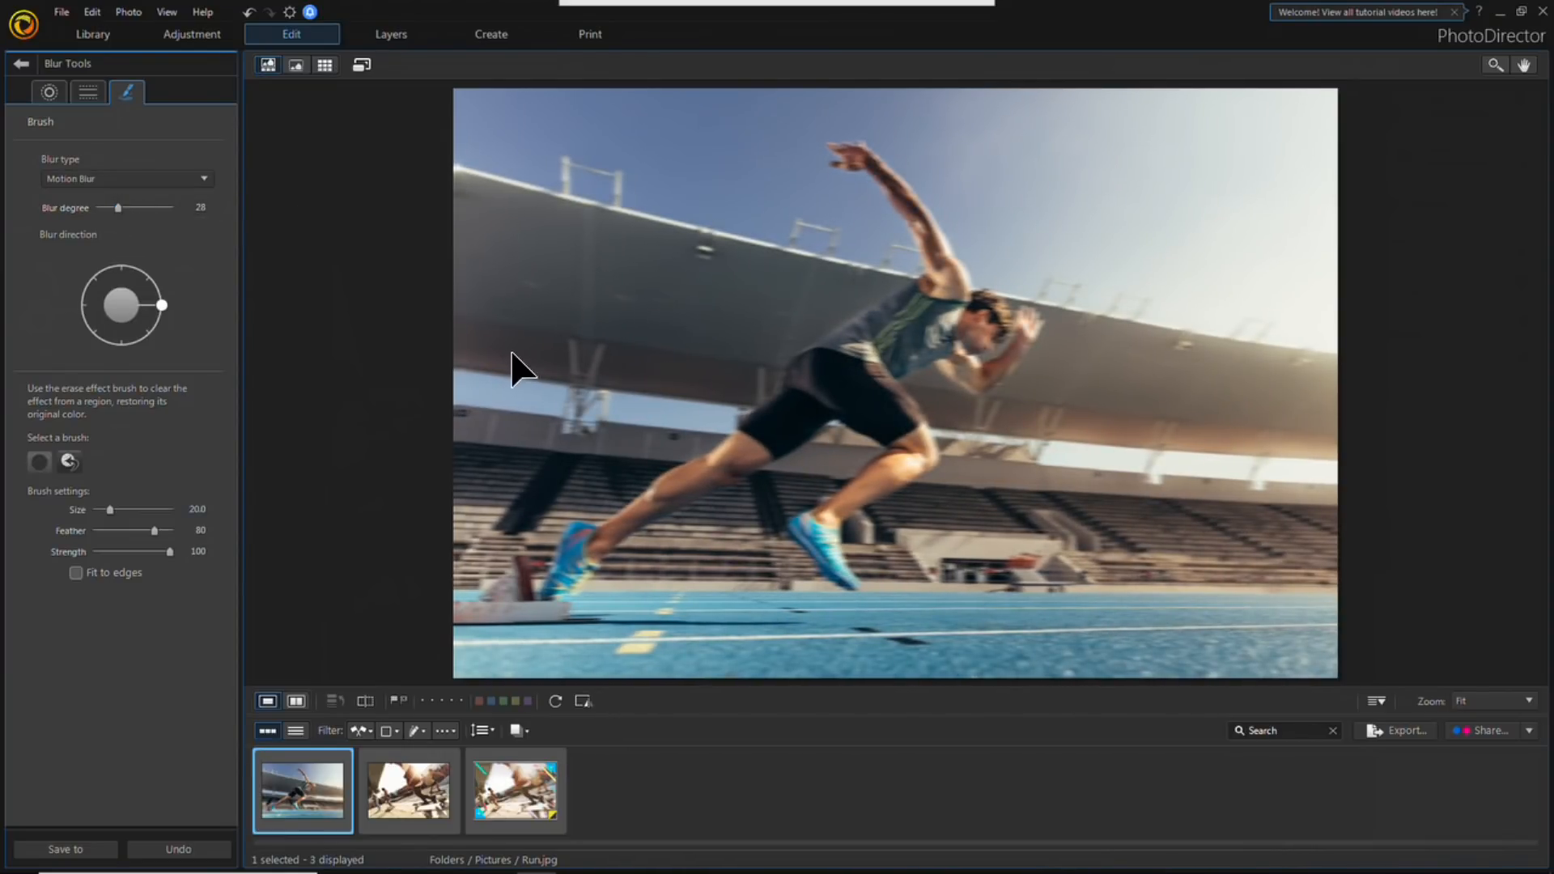
pyautogui.moveTo(116, 206); pyautogui.dragTo(123, 206)
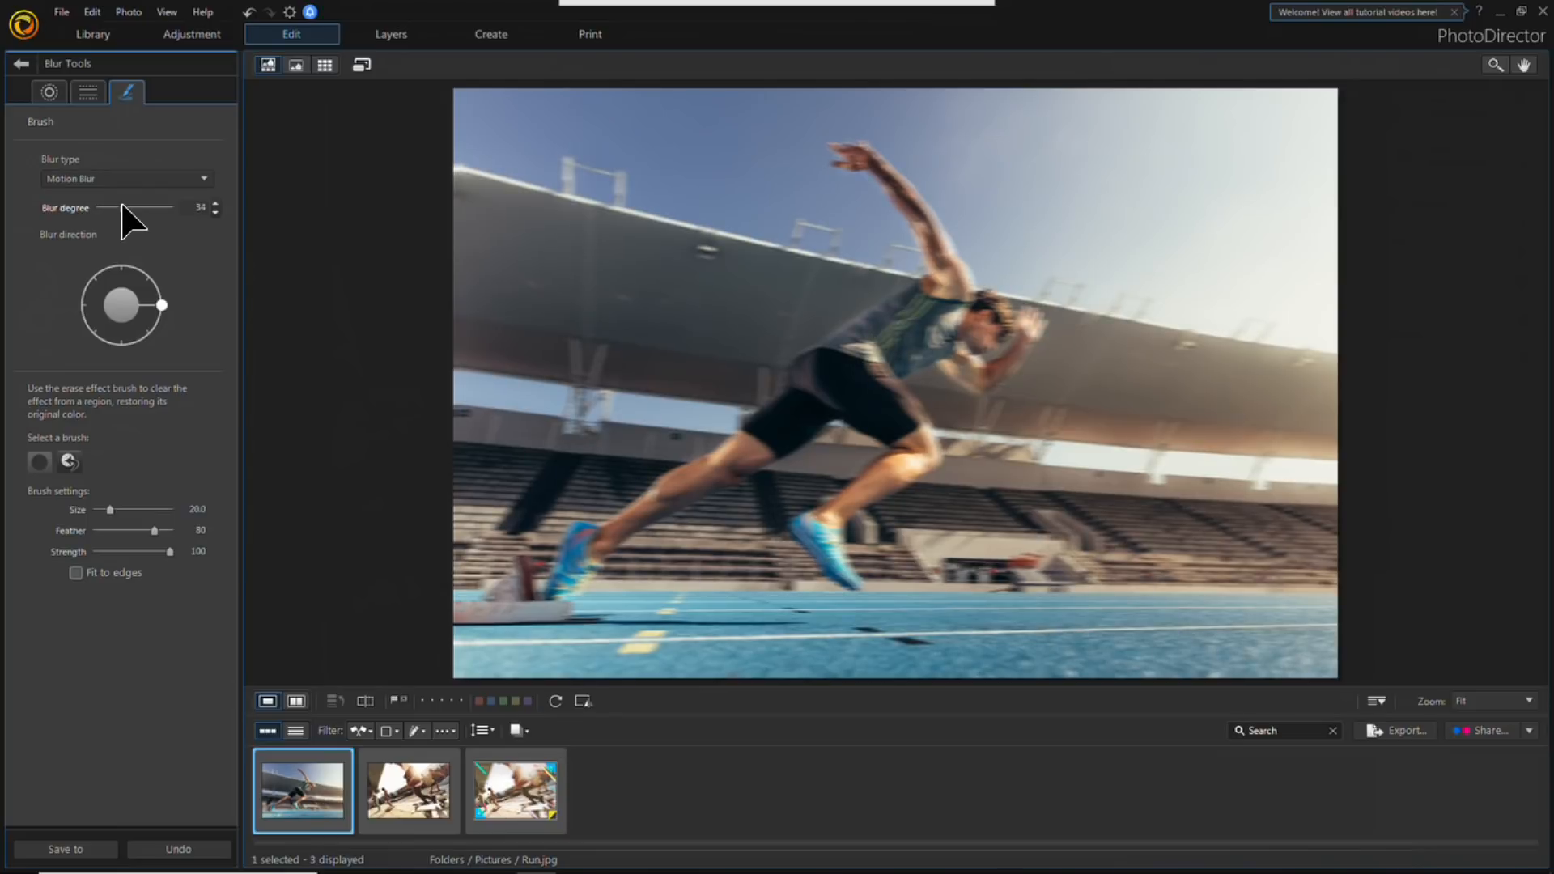